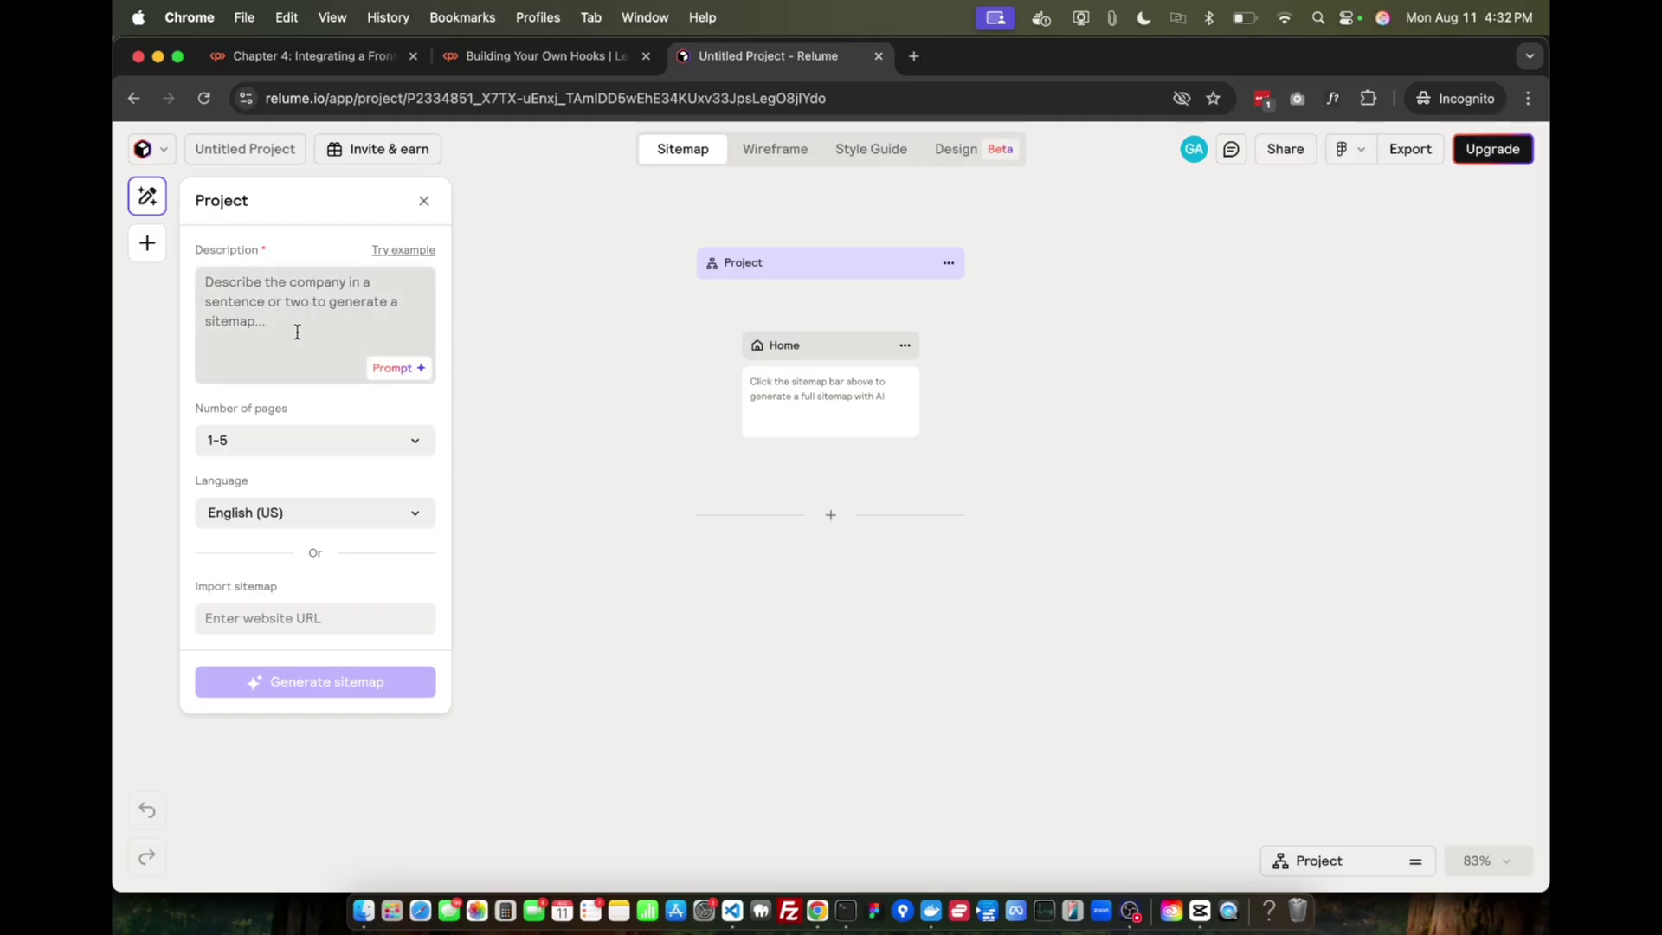
Step: Insert the Cloudify cloud accounting example as the project description and generate the sitemap
click(297, 332)
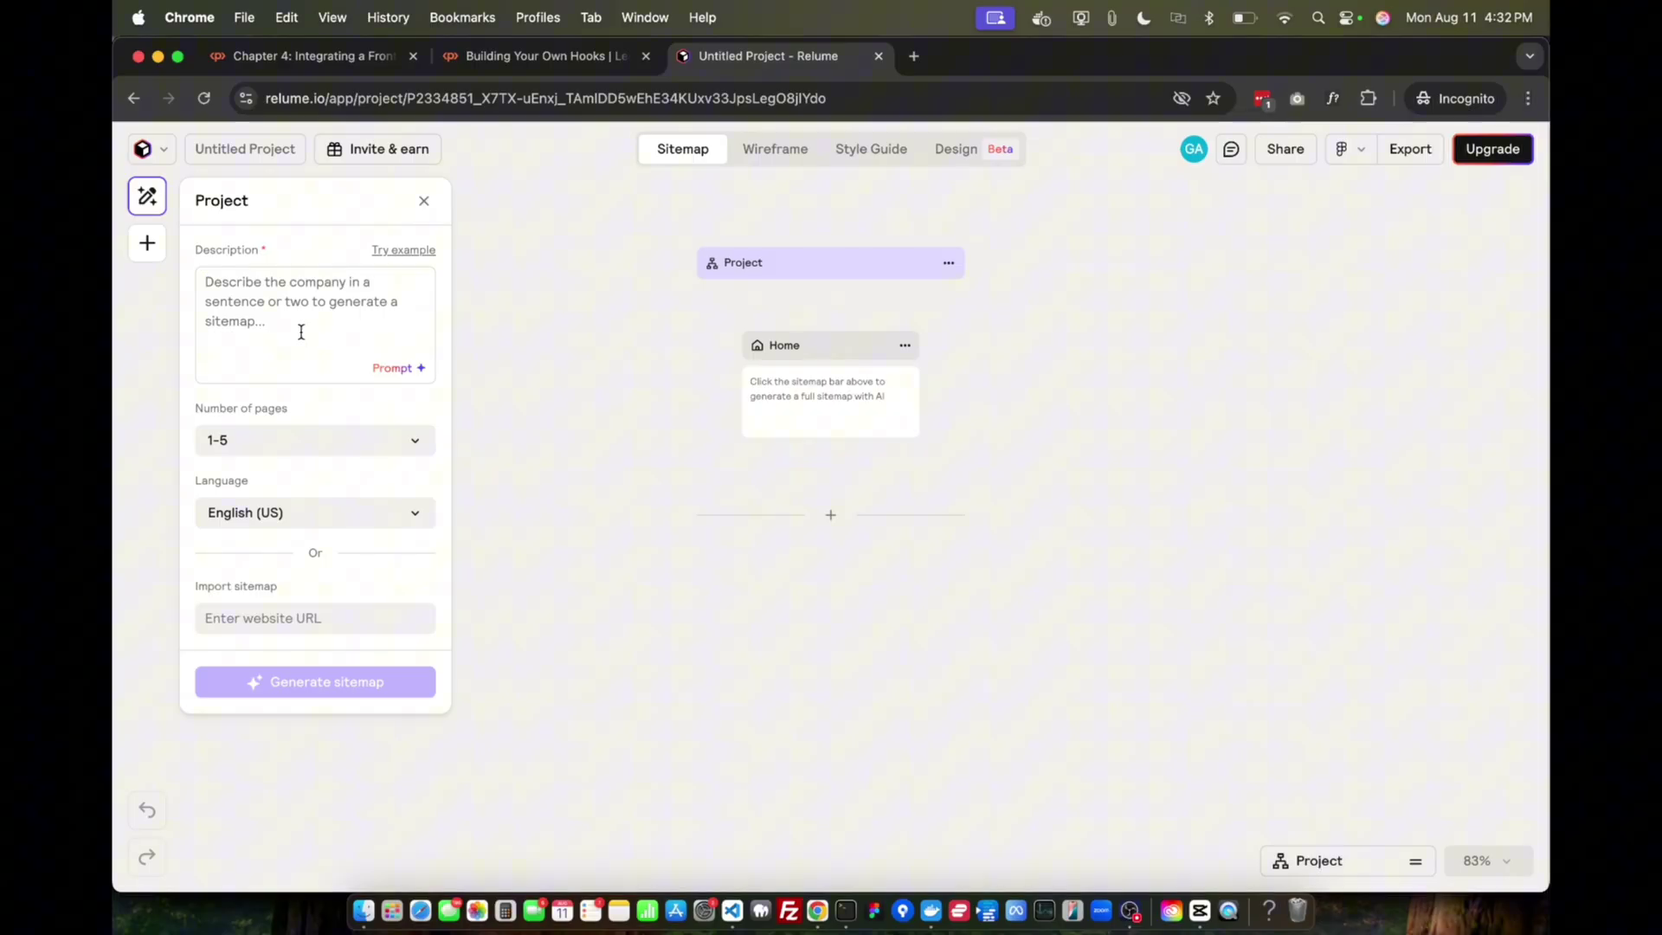
click(400, 249)
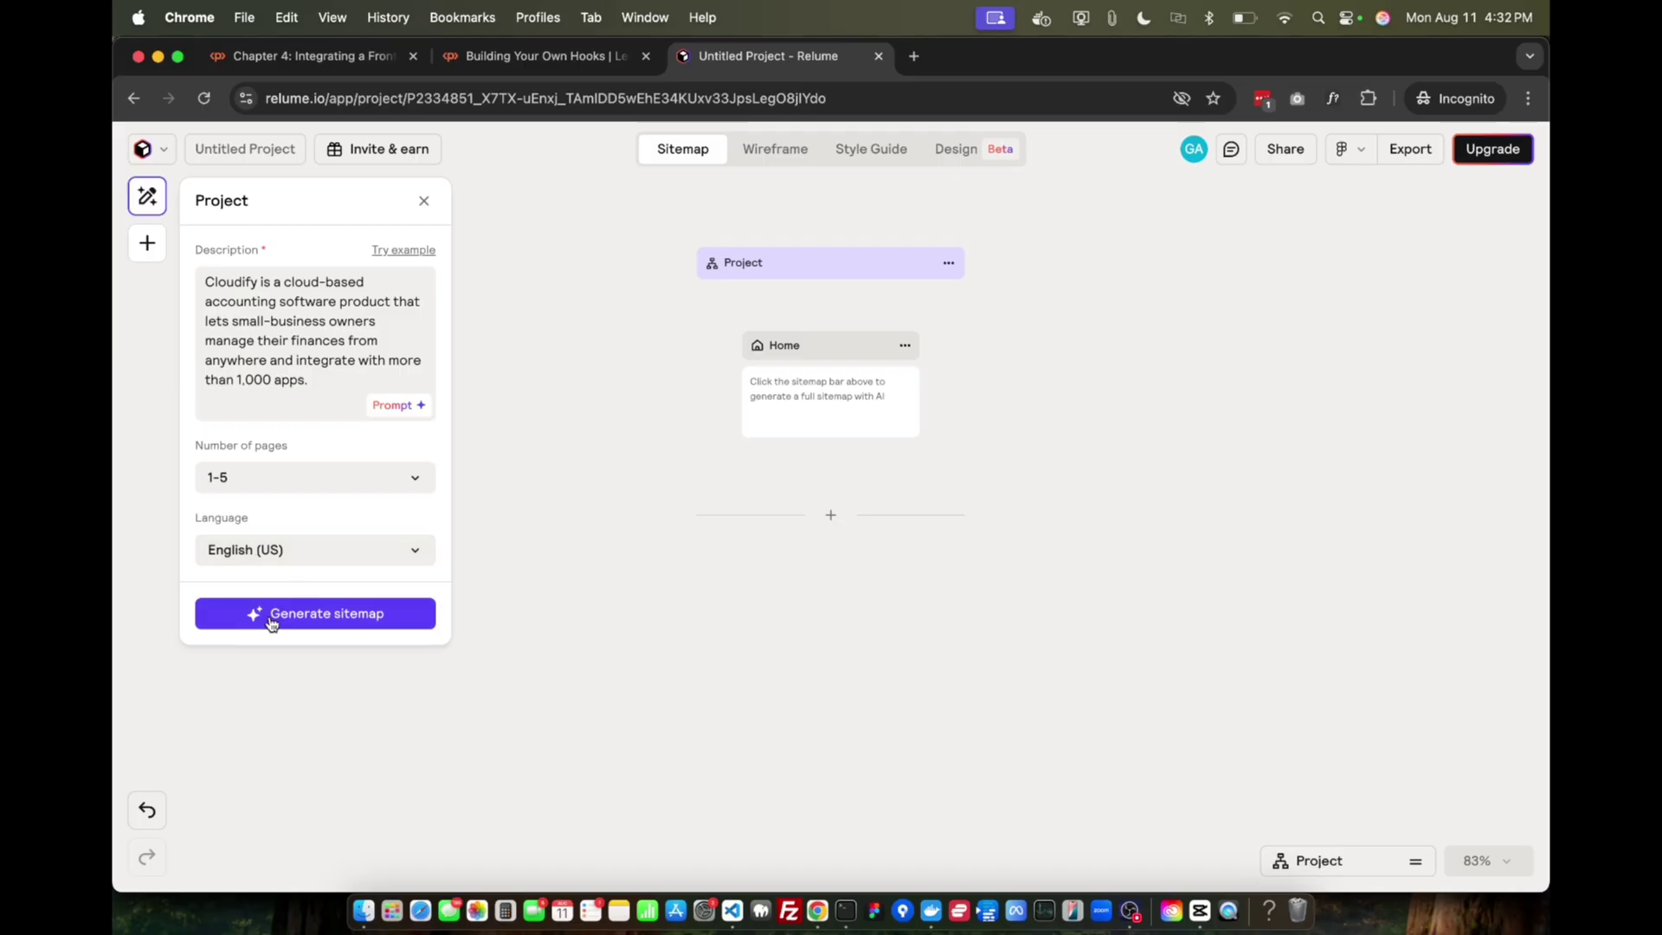
click(296, 615)
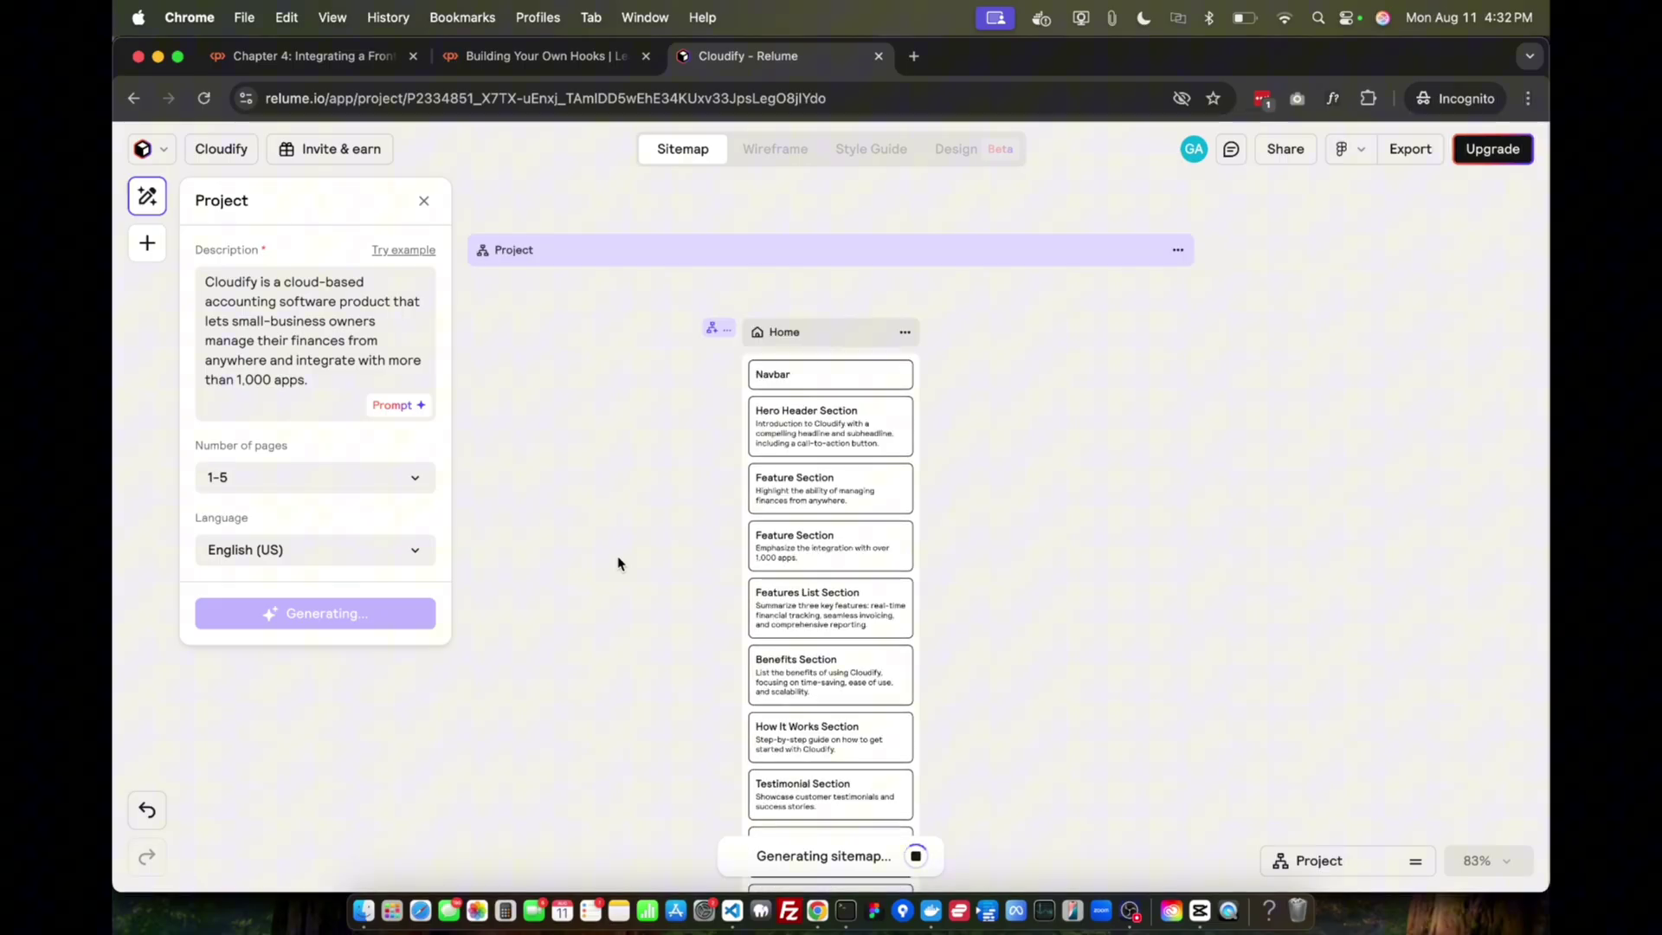
Step: Scroll through the generated Cloudify sitemap of Home, About Us, Features, Blog and Blog Post pages
scroll(666, 590, down, 10)
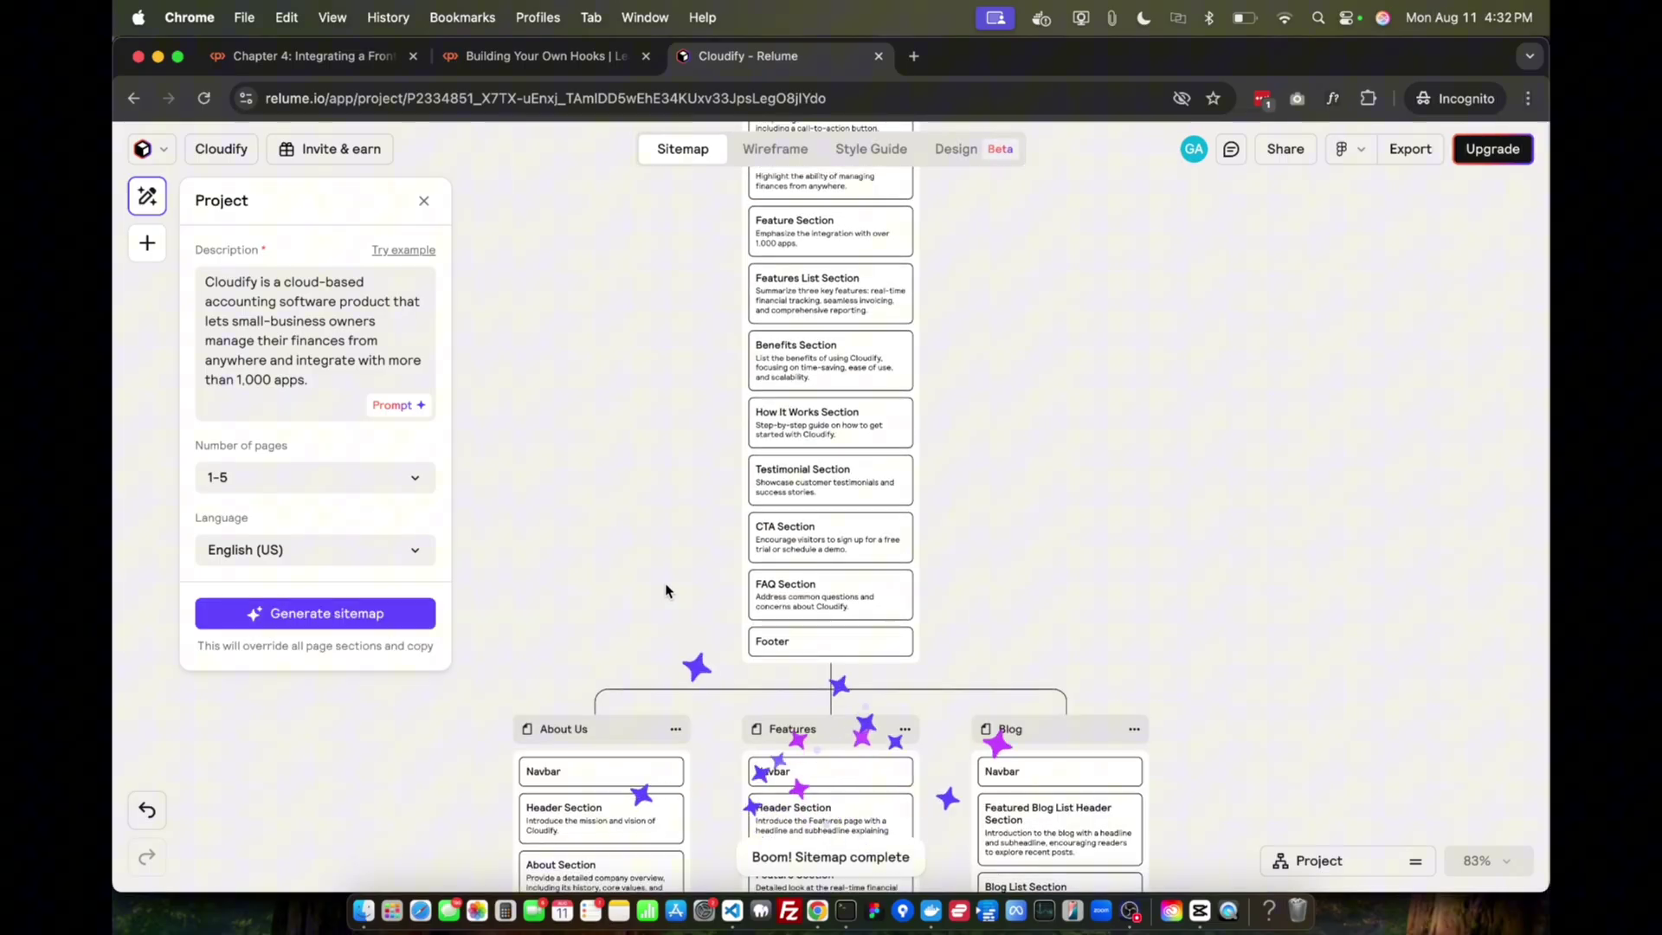
scroll(666, 590, down, 7)
scroll(666, 590, up, 2)
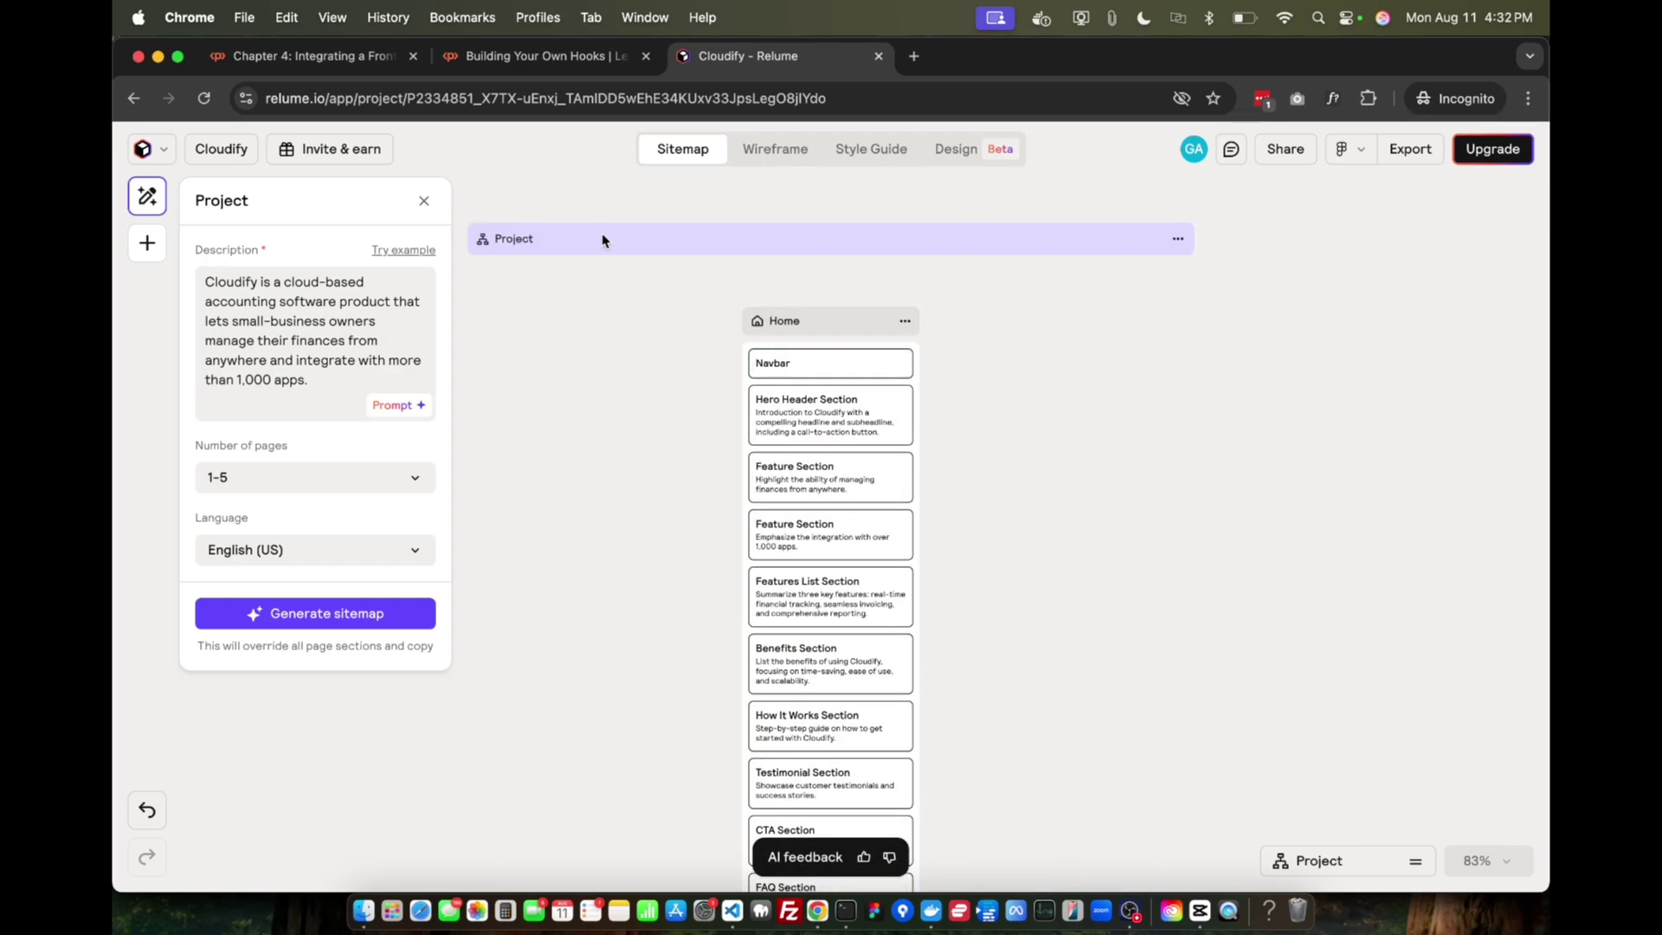
scroll(805, 347, down, 1)
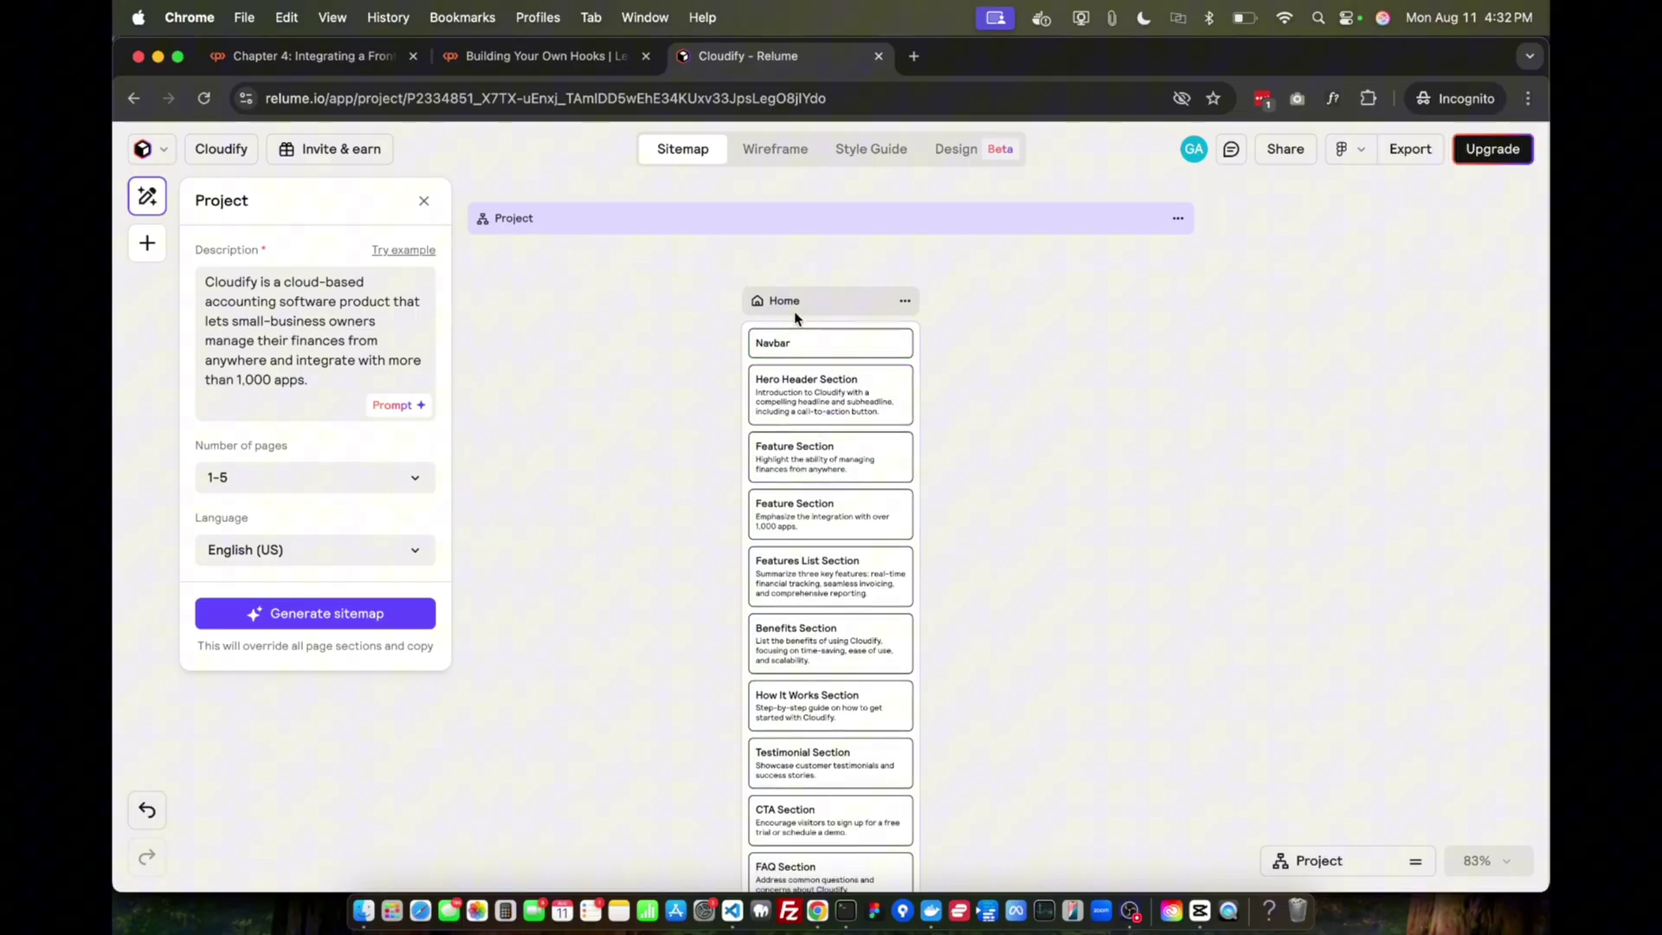
scroll(792, 459, down, 3)
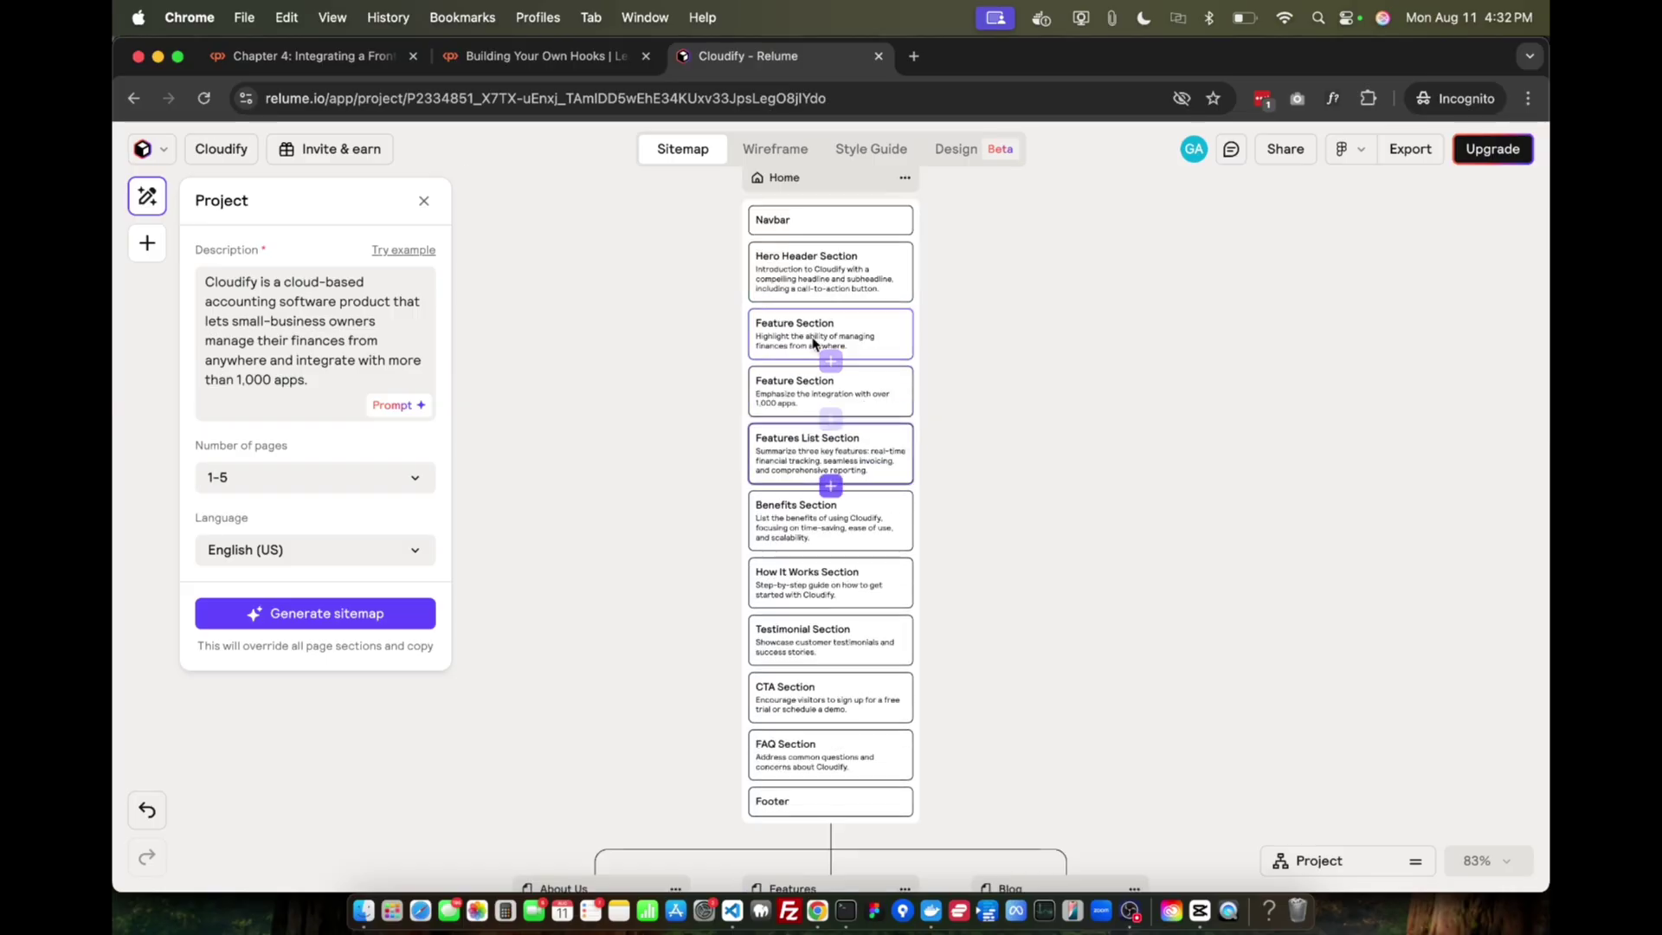
scroll(806, 649, down, 10)
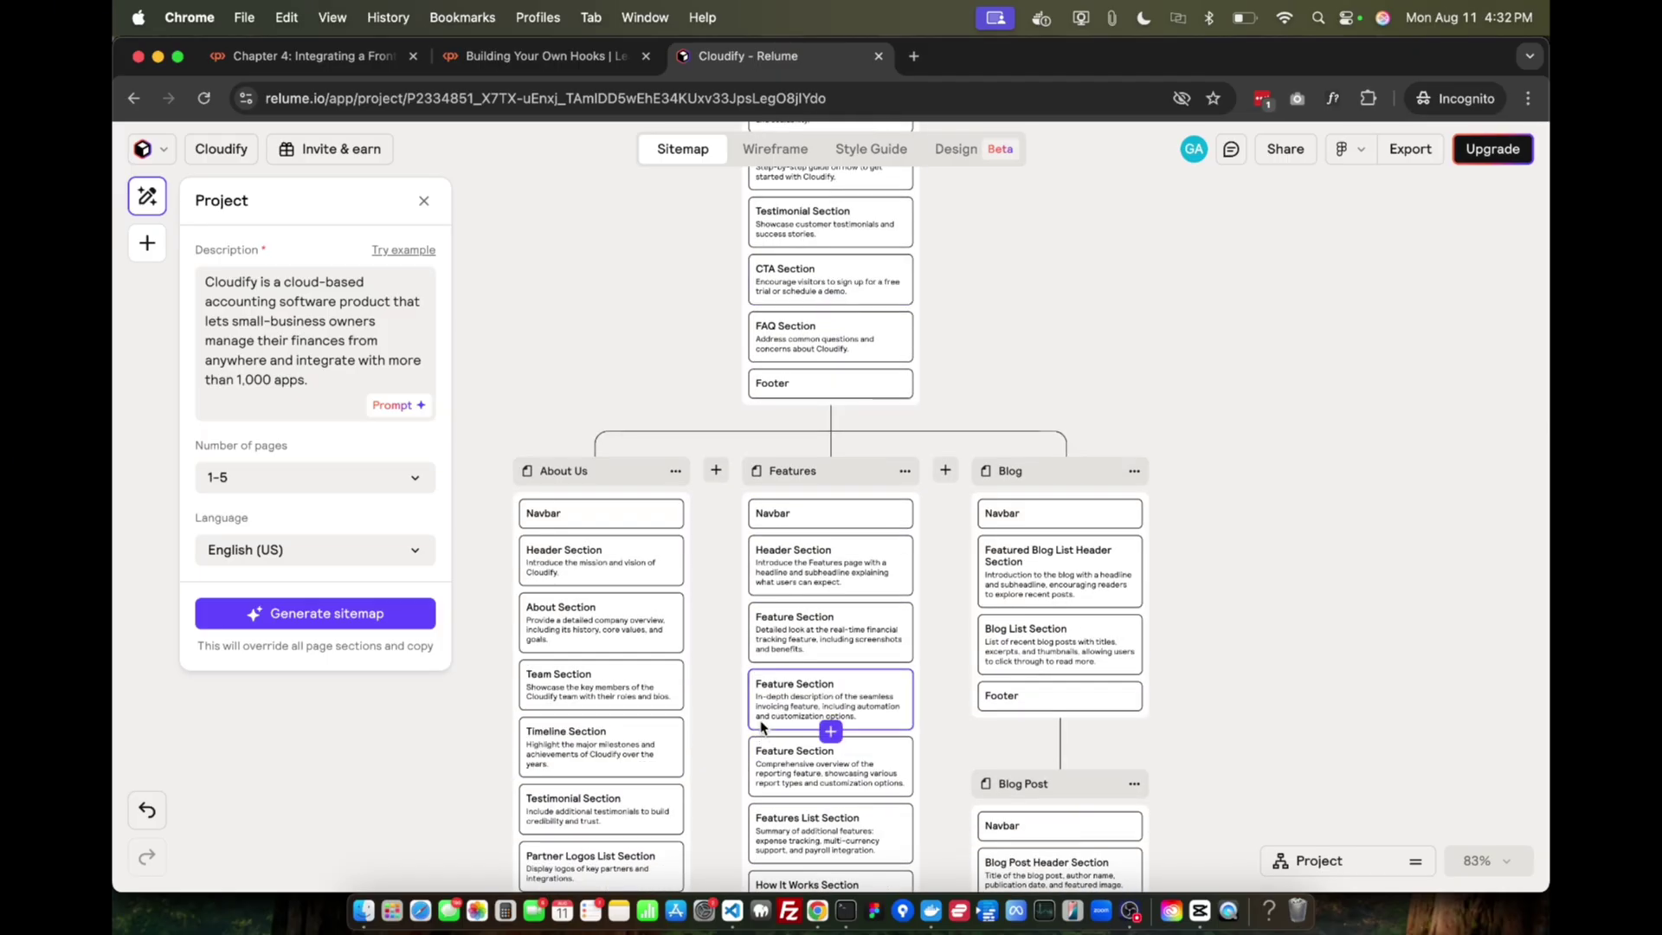
scroll(760, 731, down, 3)
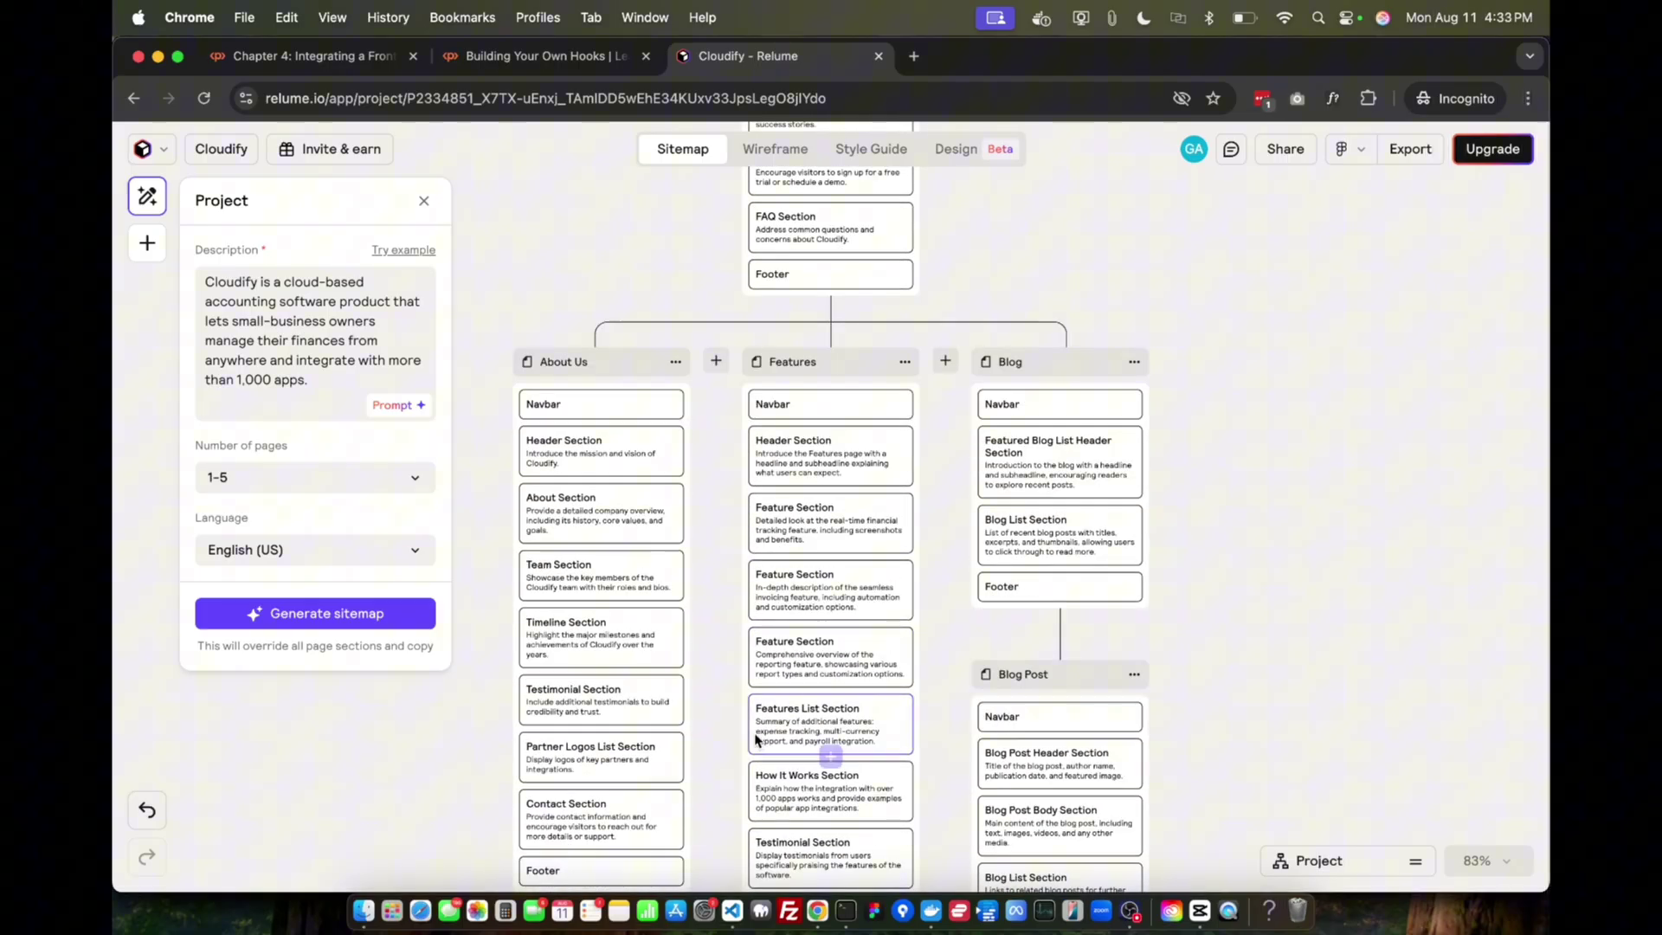
scroll(755, 738, down, 2)
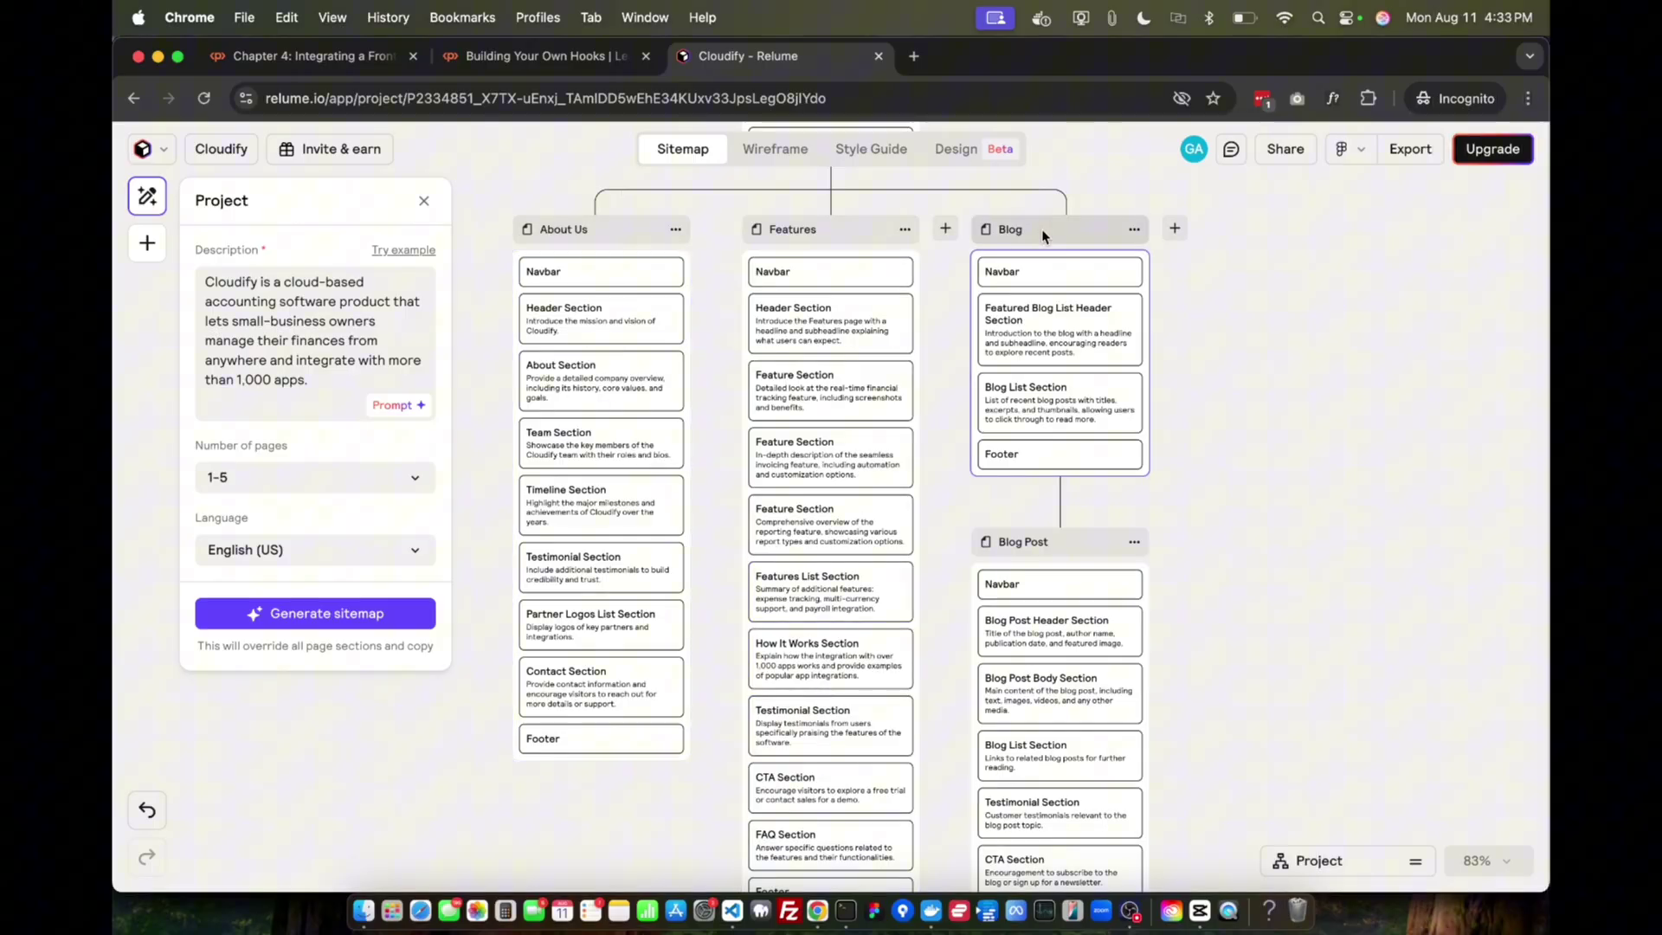
scroll(1057, 433, down, 5)
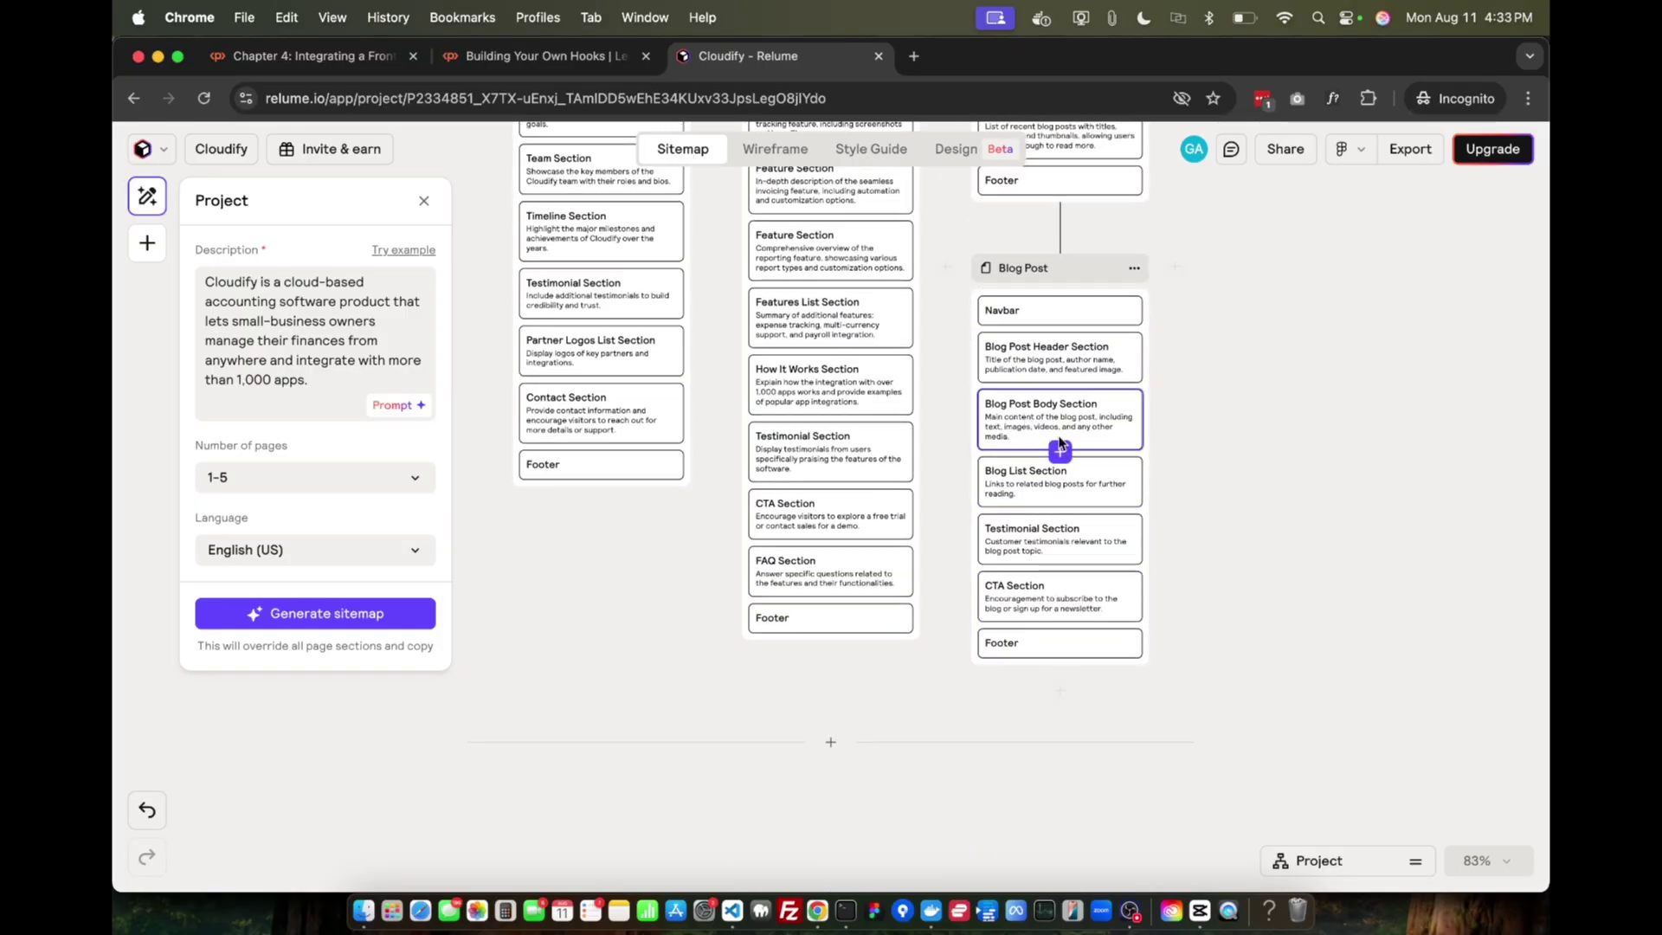
scroll(1030, 416, up, 2)
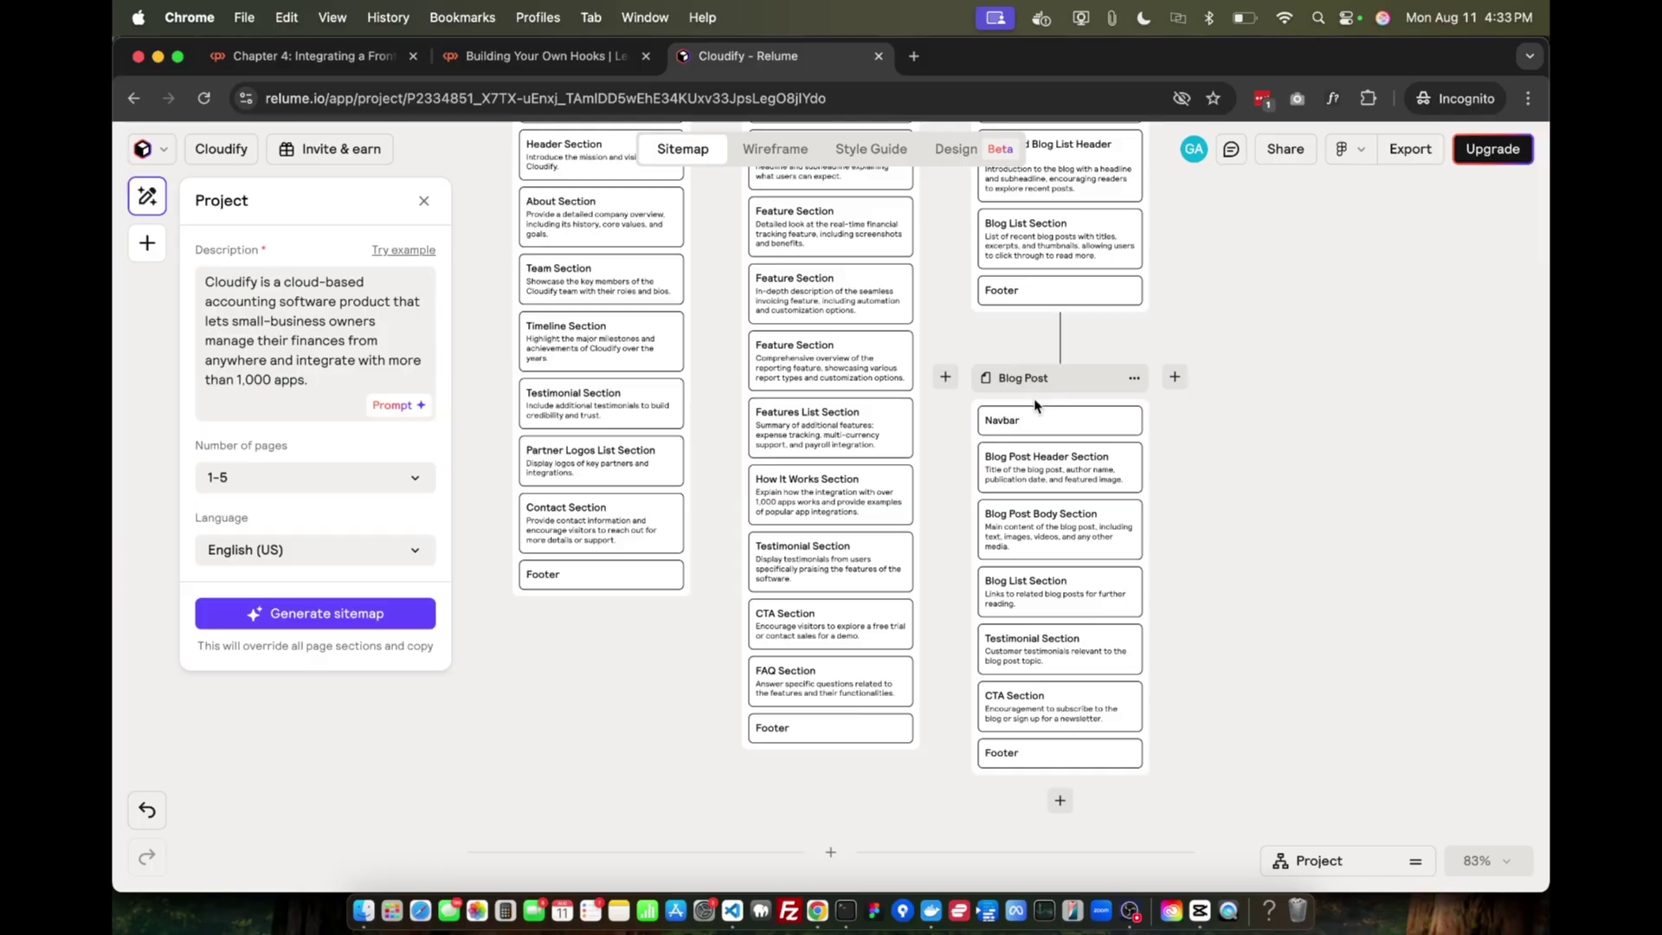
mouse_move(1031, 411)
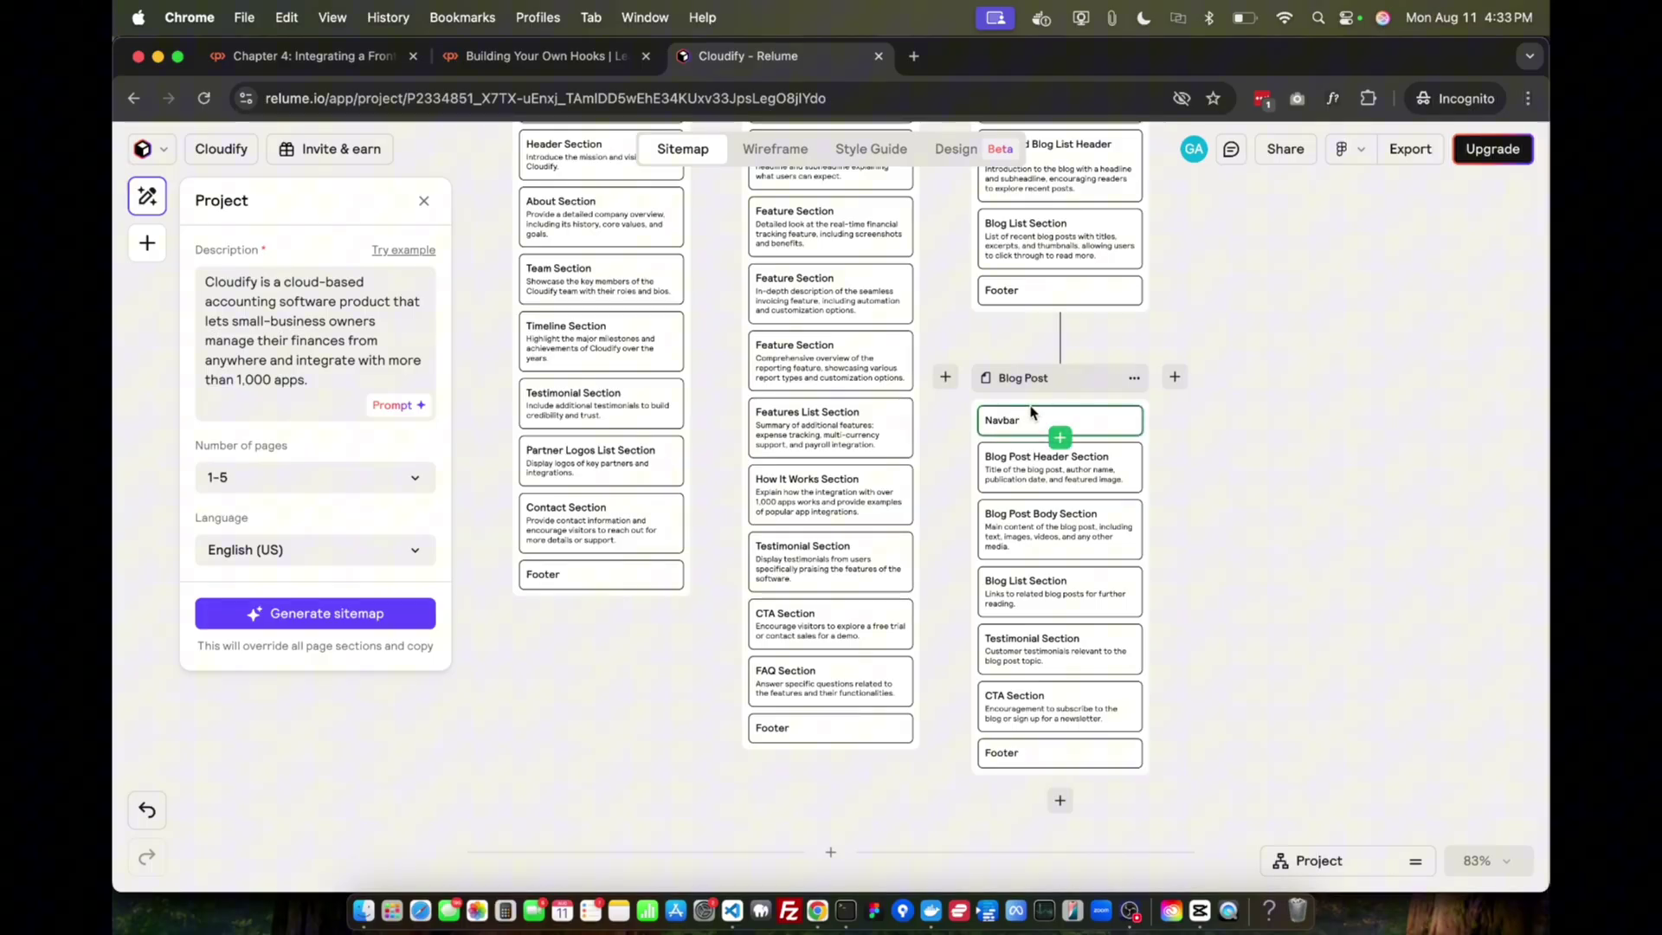
scroll(1030, 435, up, 15)
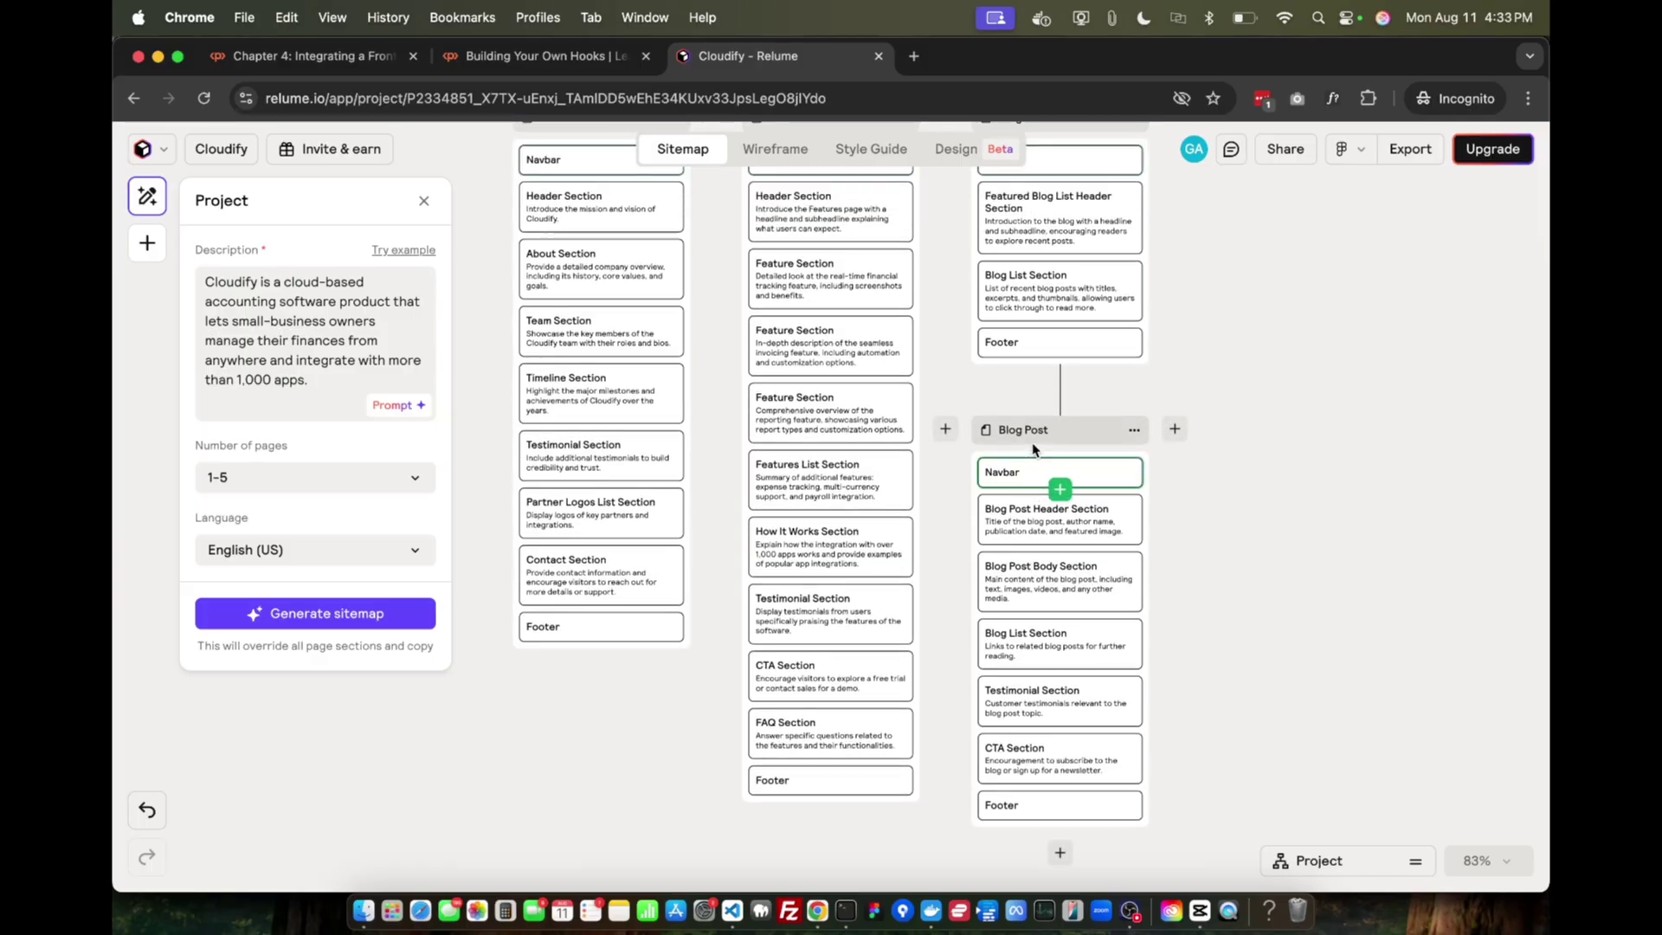
scroll(952, 519, down, 2)
mouse_move(826, 562)
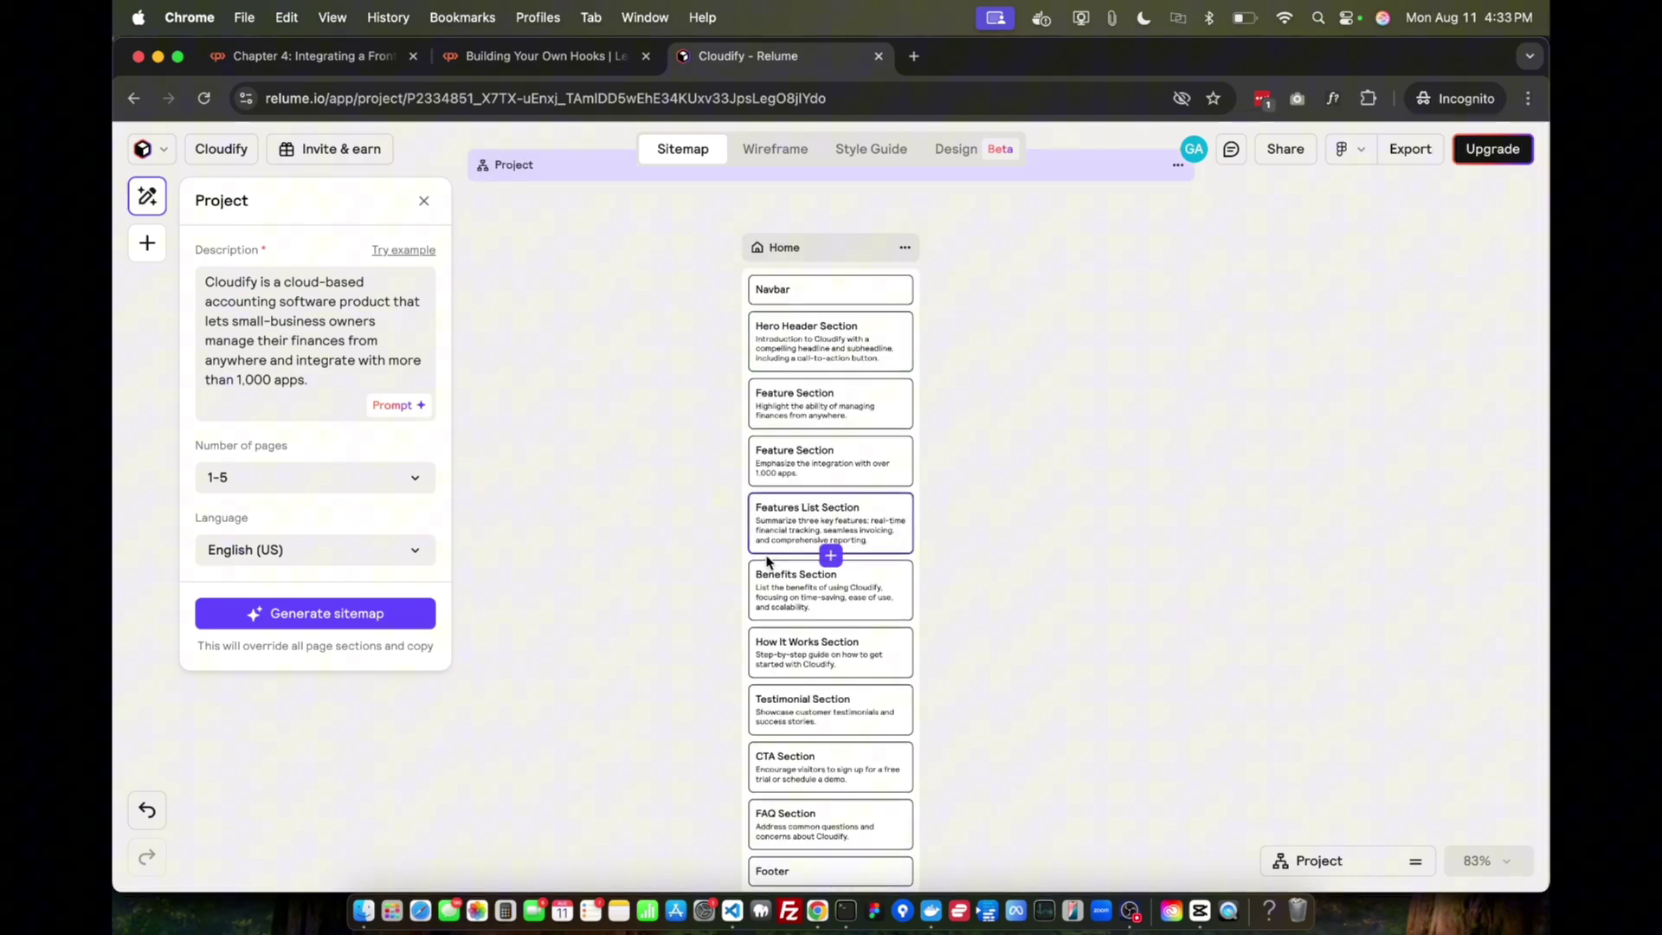
scroll(847, 554, up, 3)
Step: Start a section after Features List, then cancel the placeholder and close the Add list
click(848, 556)
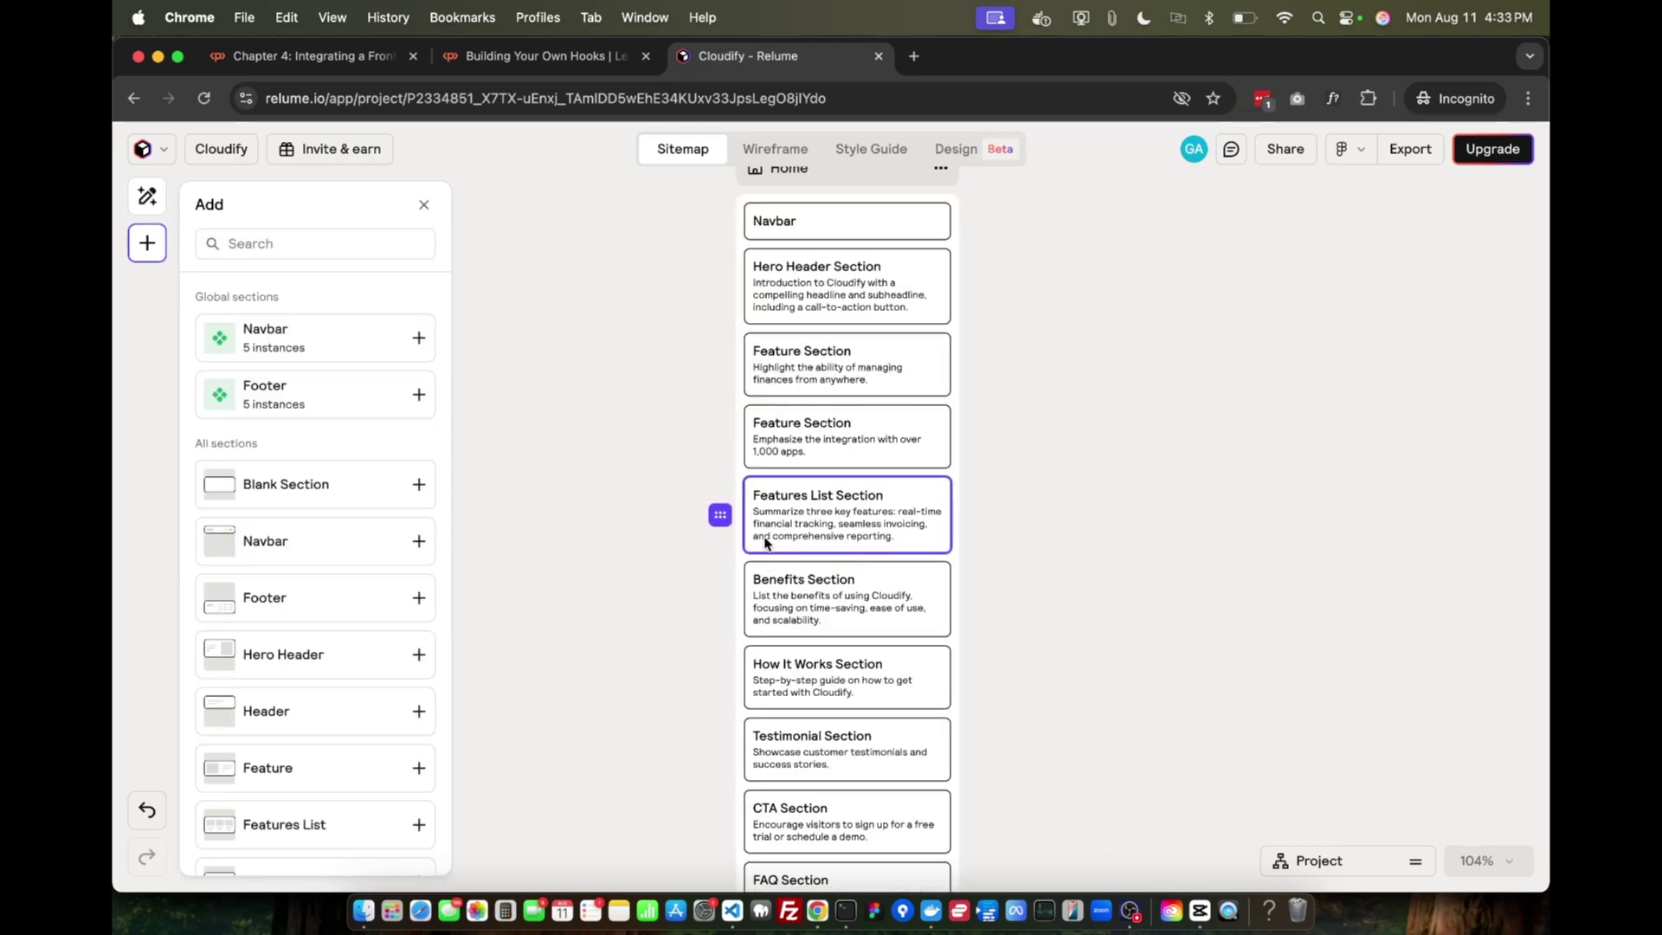
click(531, 530)
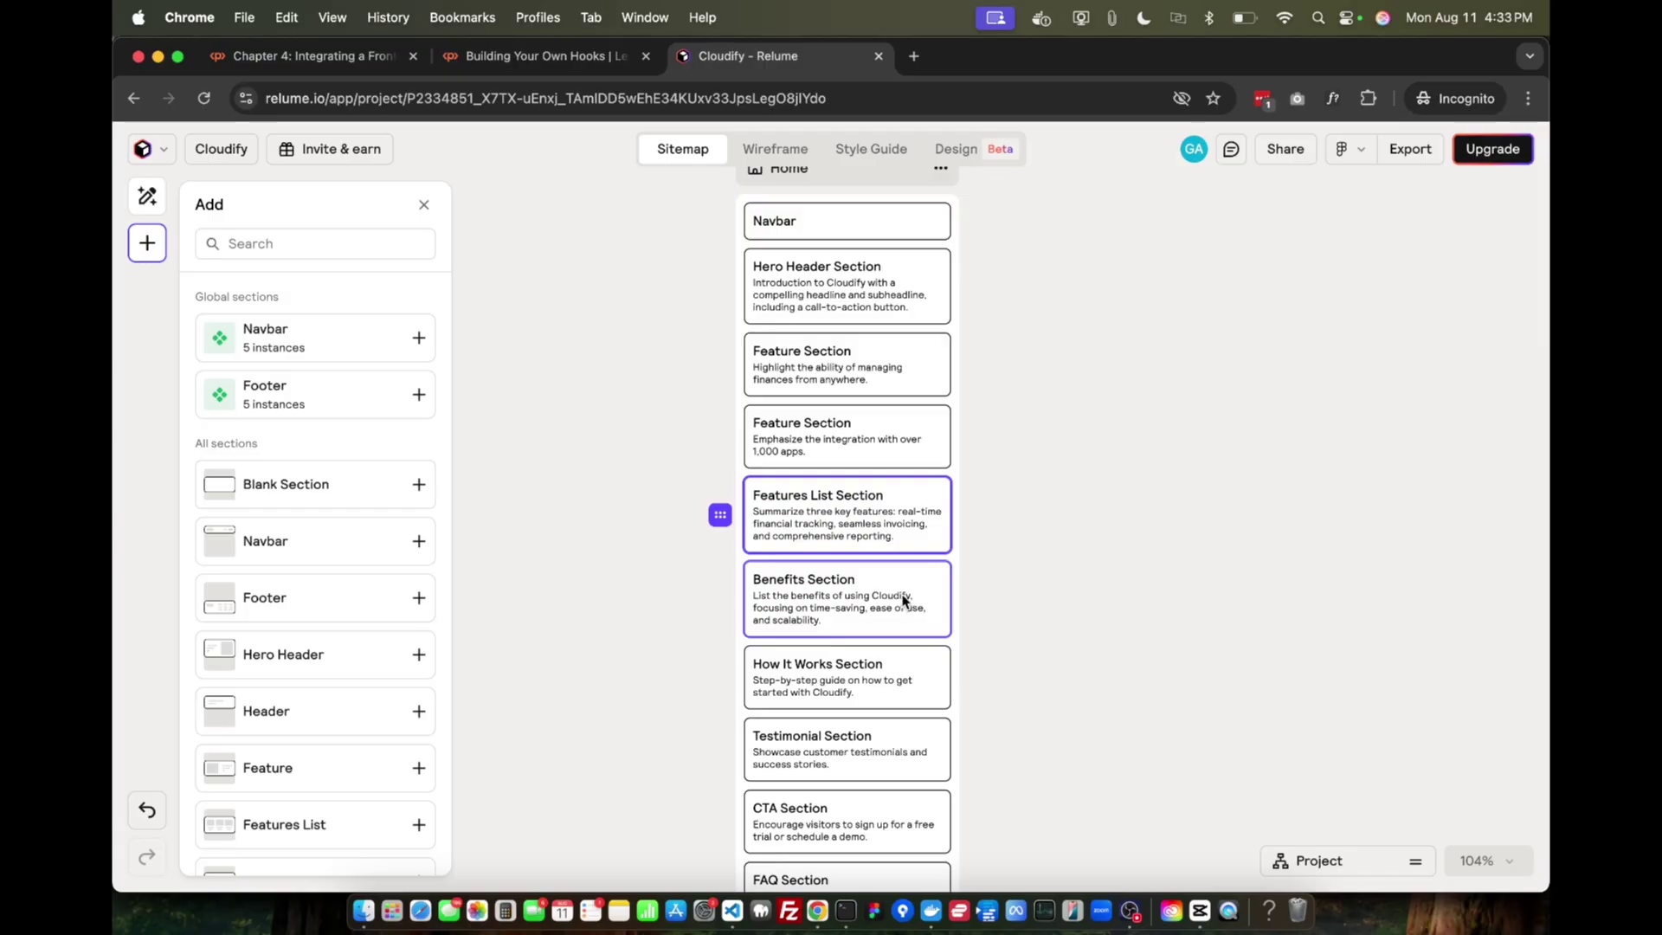
mouse_move(265, 495)
scroll(299, 563, down, 7)
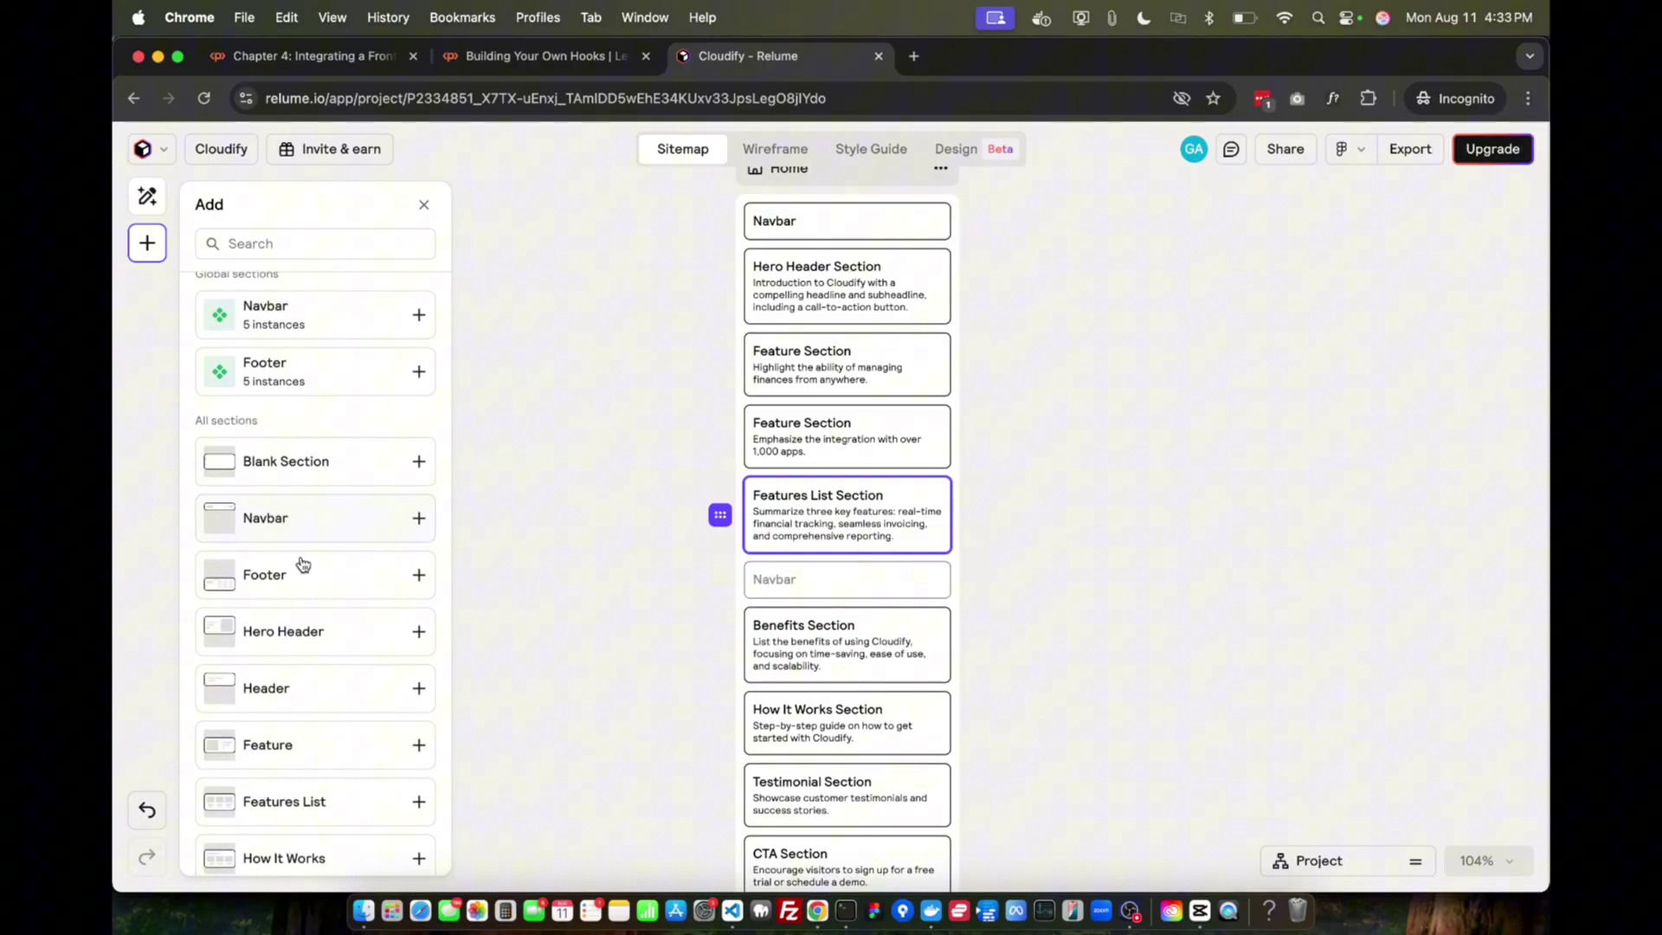
scroll(313, 594, down, 8)
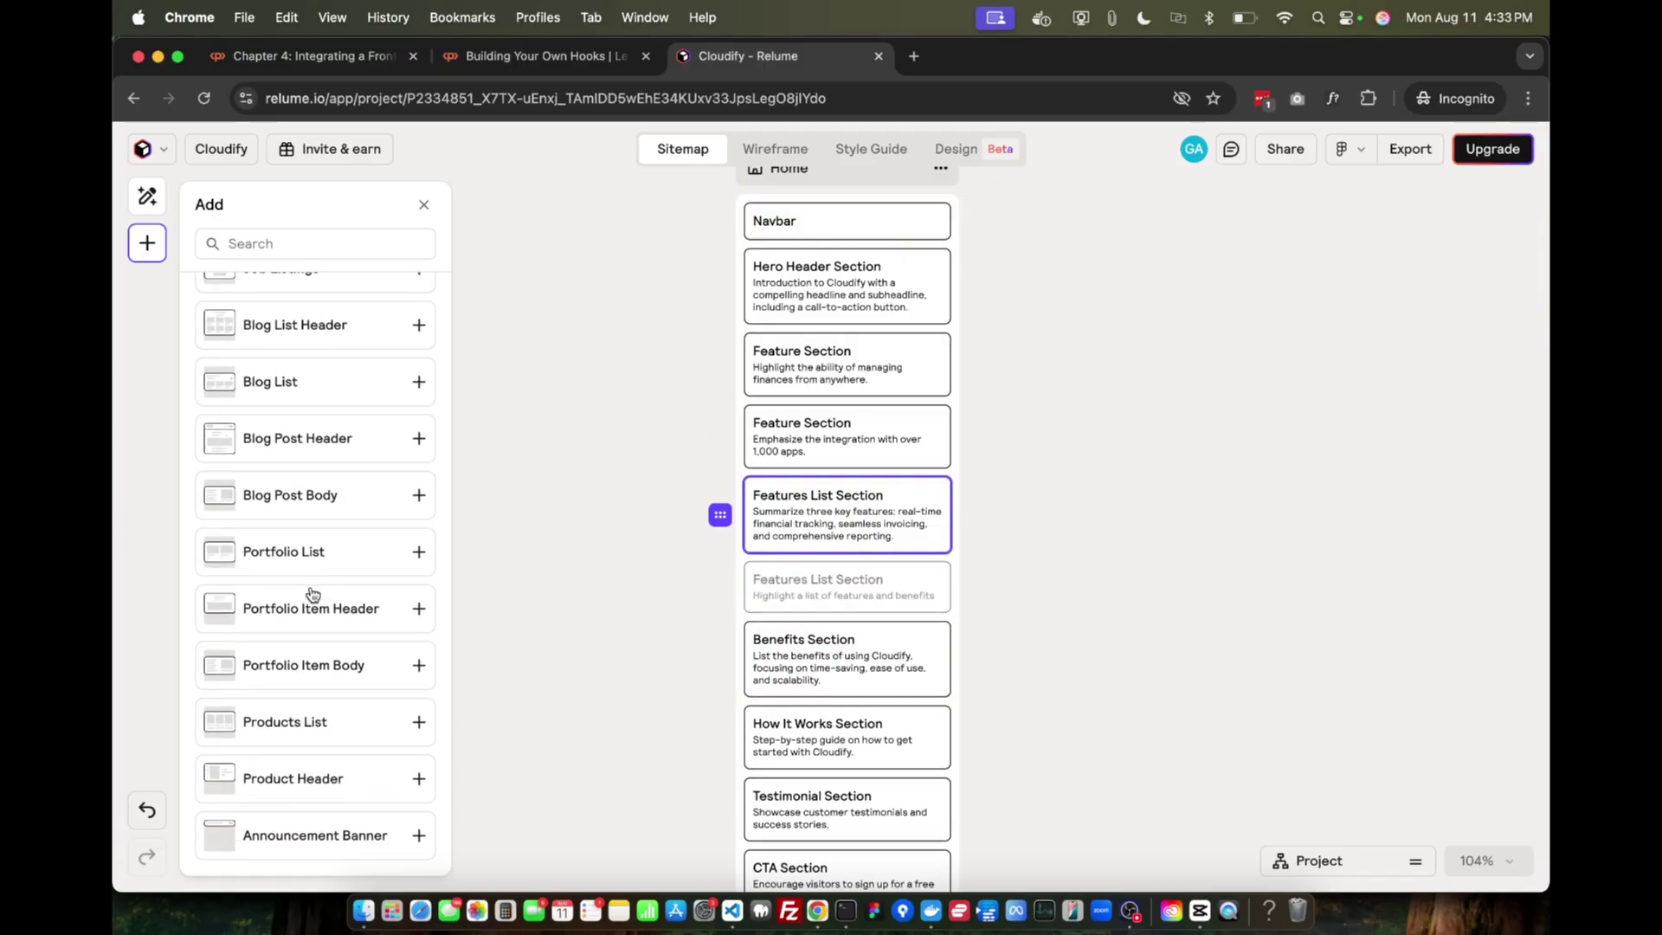
scroll(312, 594, up, 15)
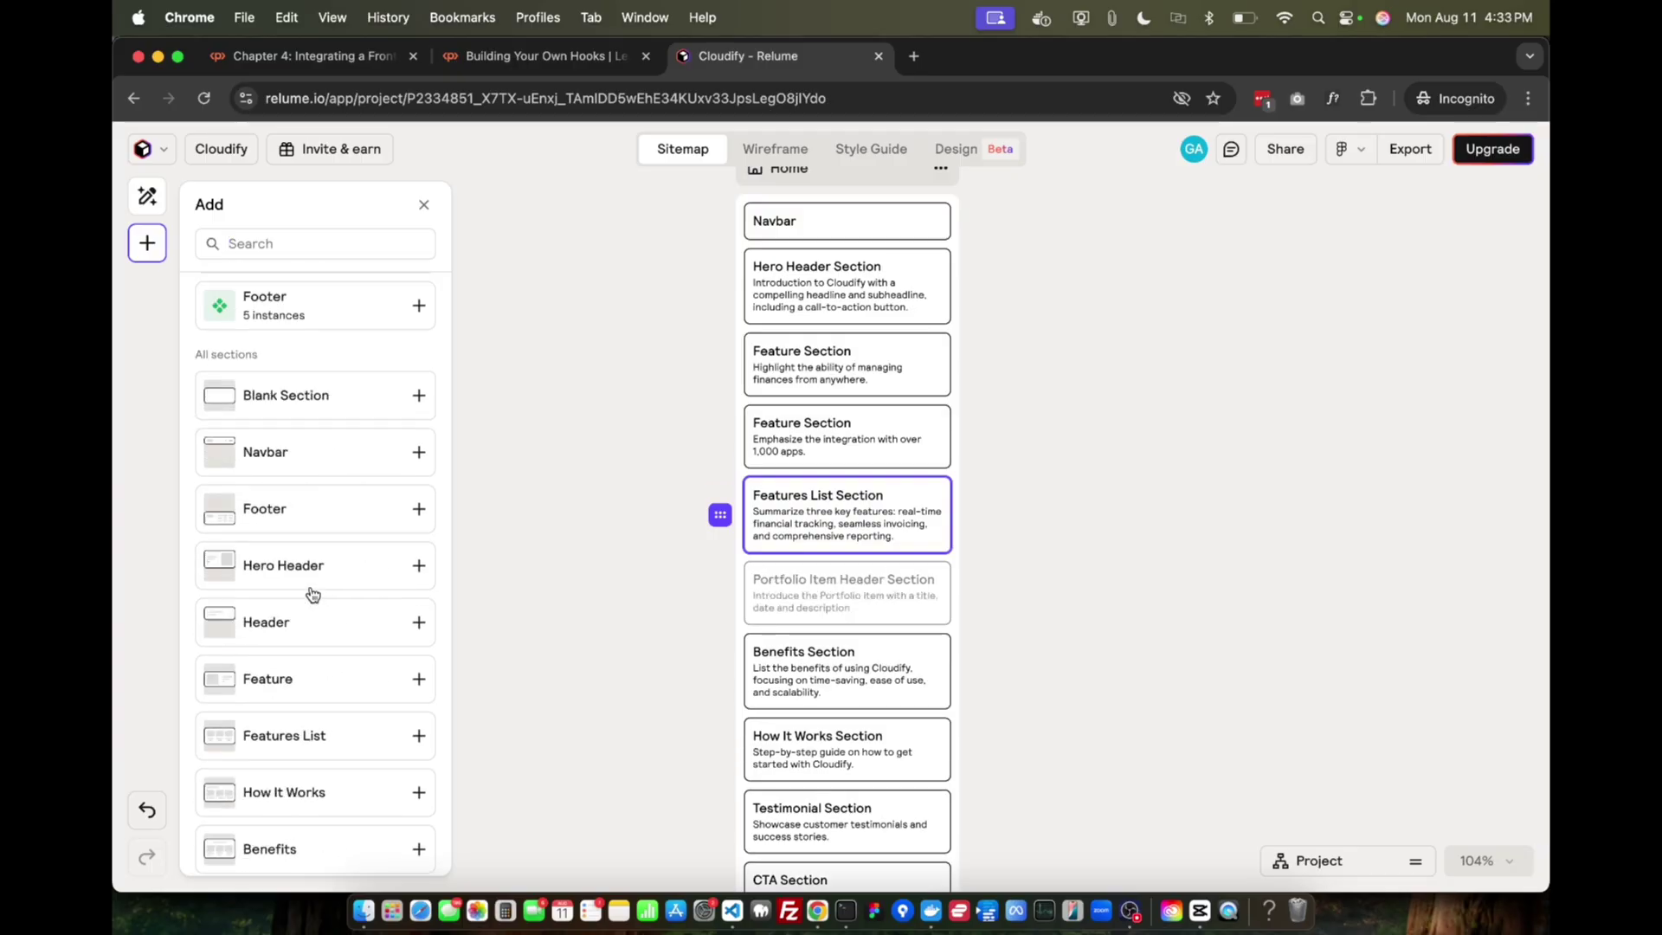
click(588, 514)
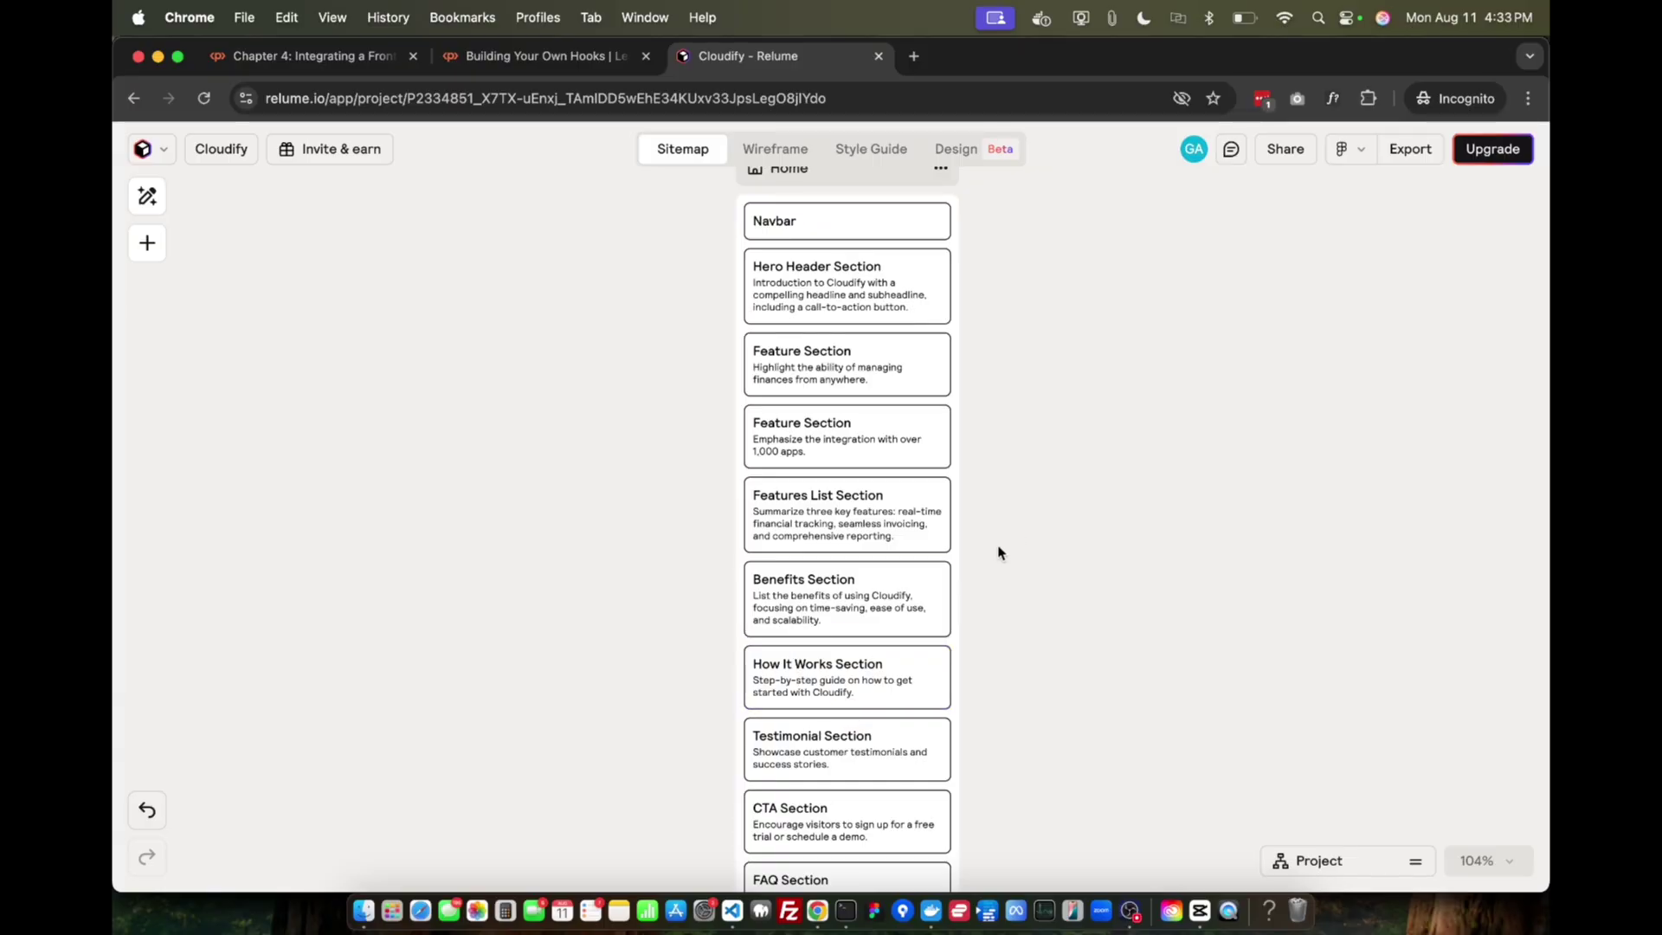
Step: Undo the last sitemap change, then redo it to restore the page sections
scroll(995, 563, down, 6)
scroll(994, 563, up, 6)
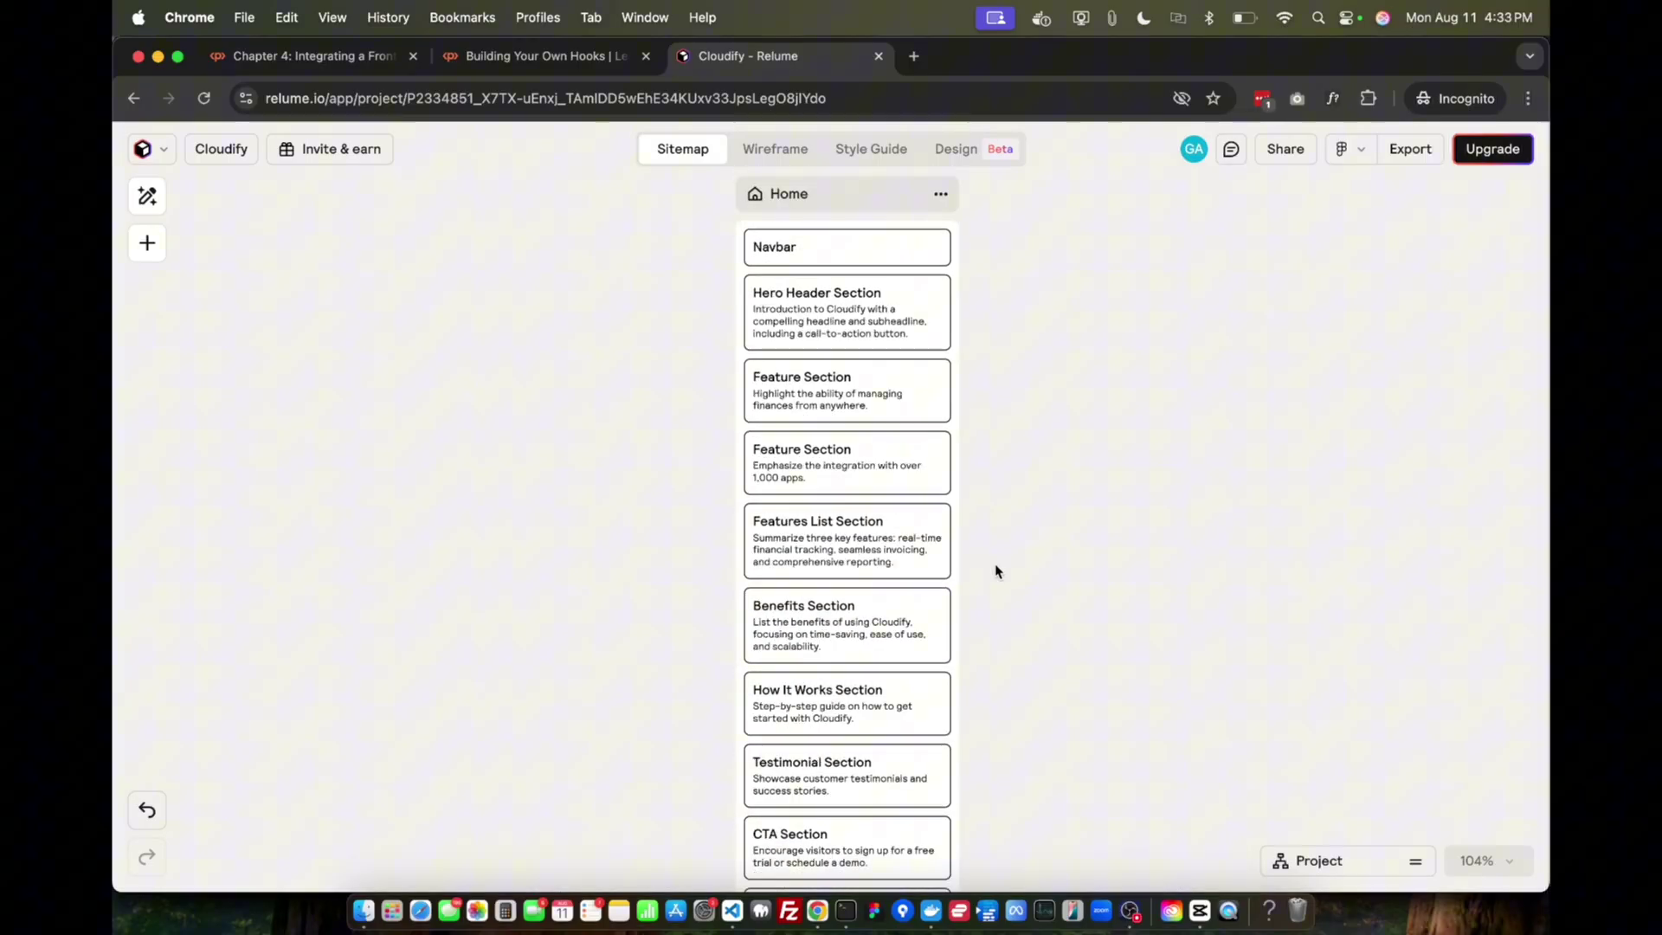
key(super+z)
scroll(461, 682, down, 4)
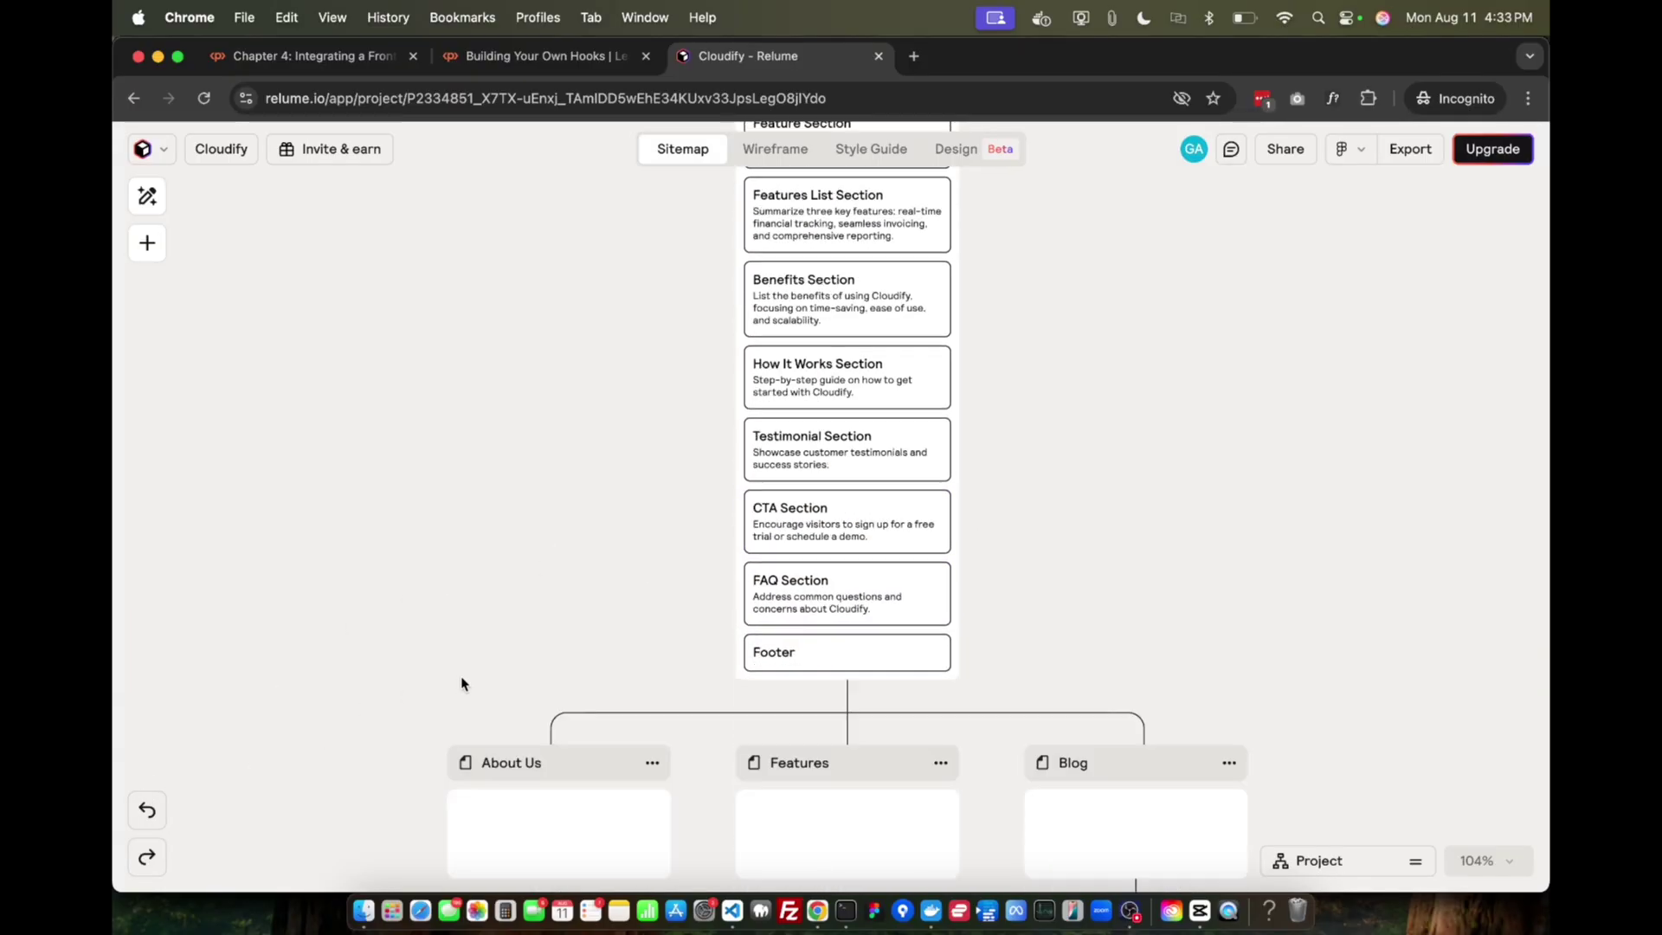
scroll(340, 641, down, 5)
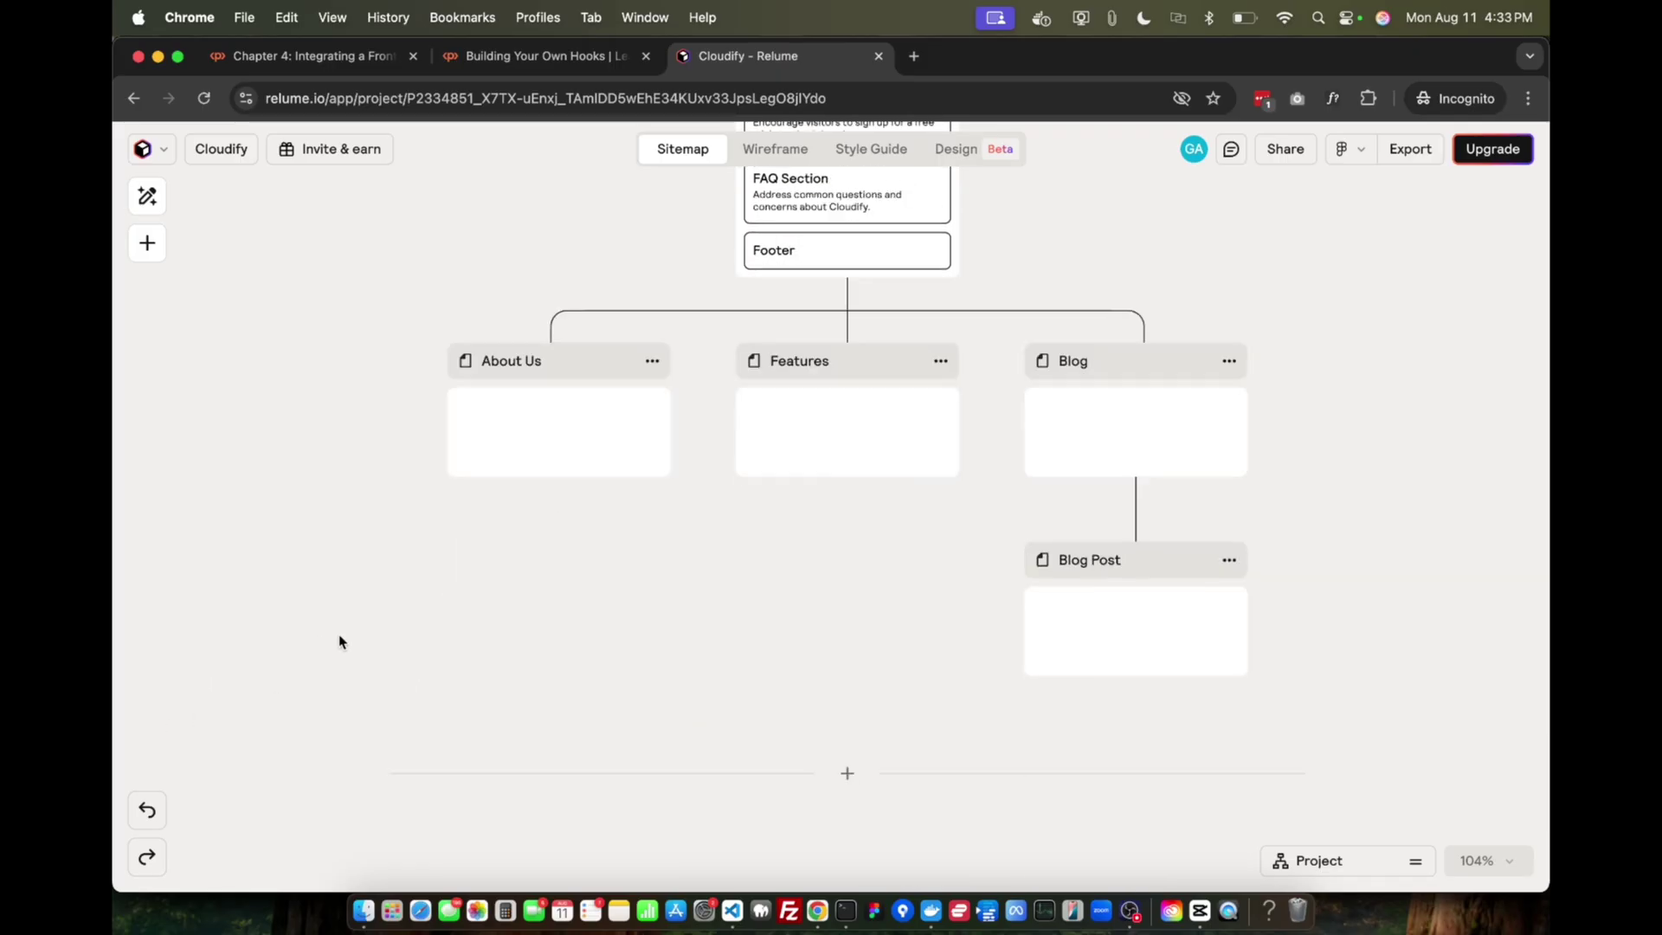
click(147, 857)
scroll(447, 615, up, 10)
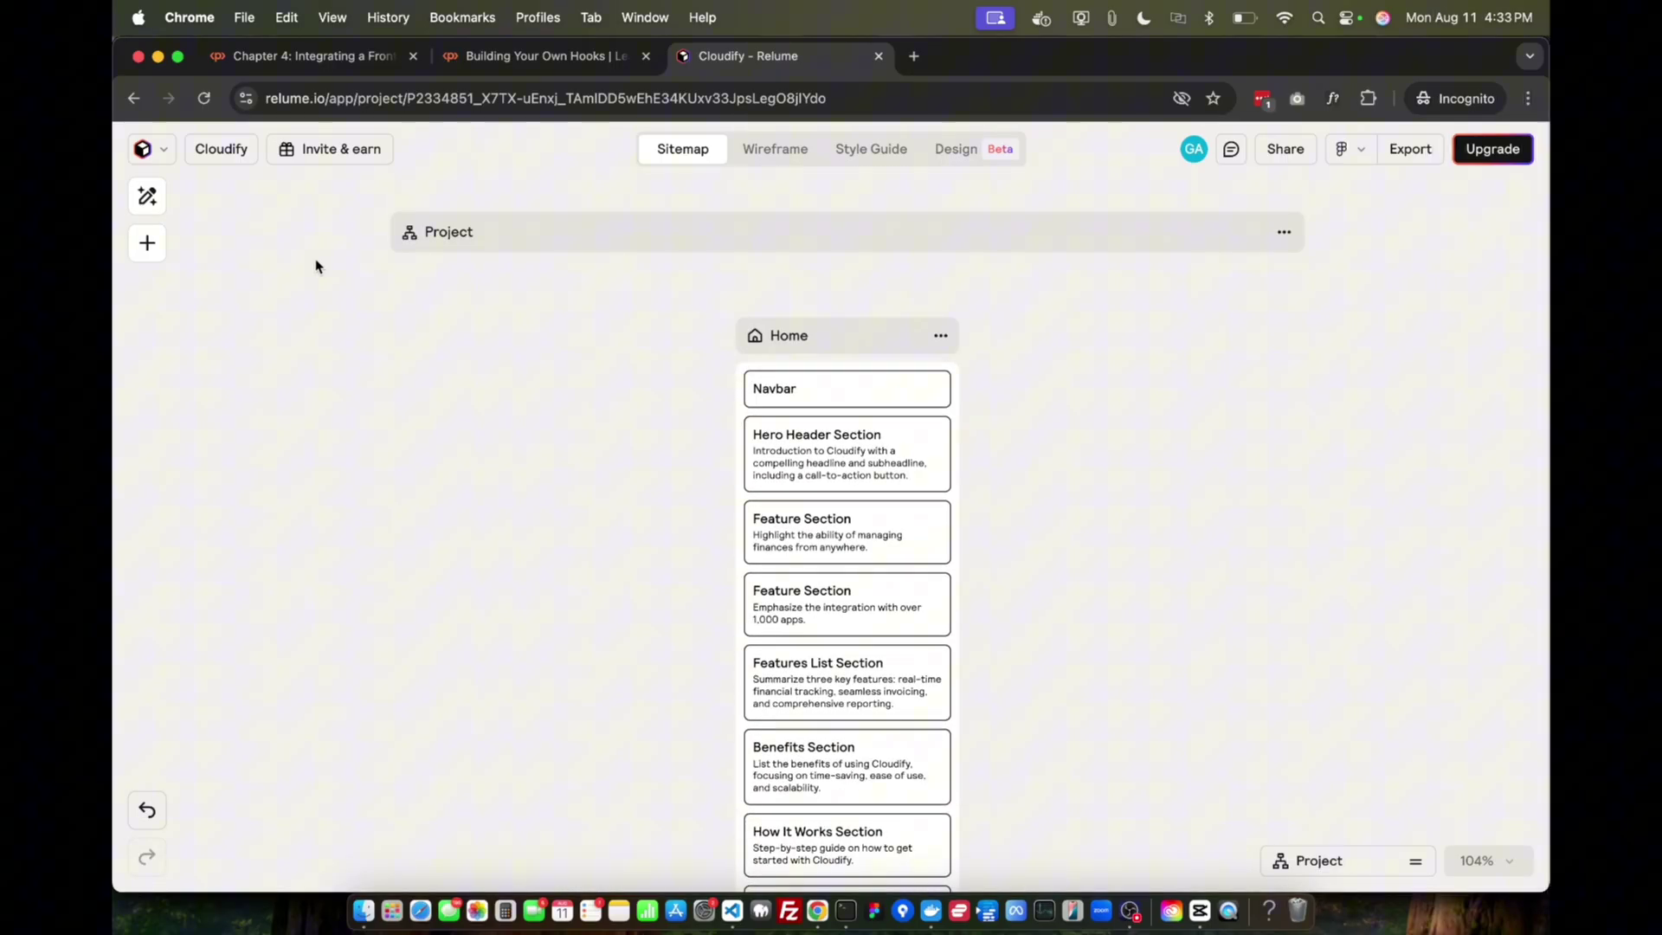
Step: Generate wireframes for all five Cloudify sitemap pages in the Wireframe view
click(740, 231)
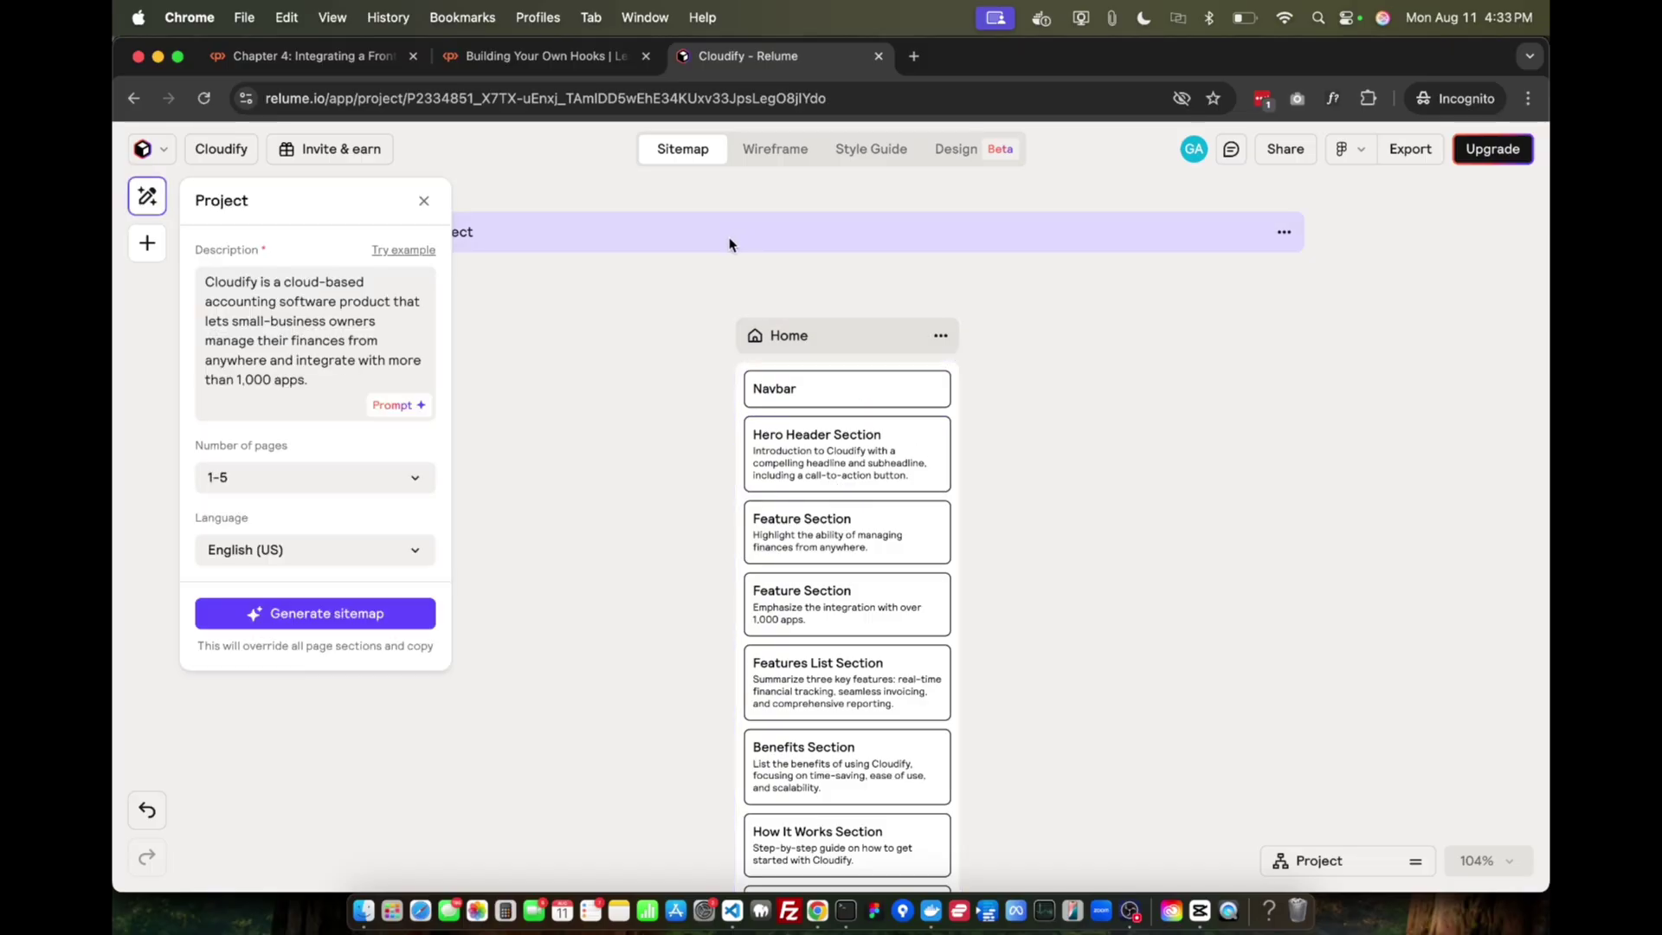
click(770, 156)
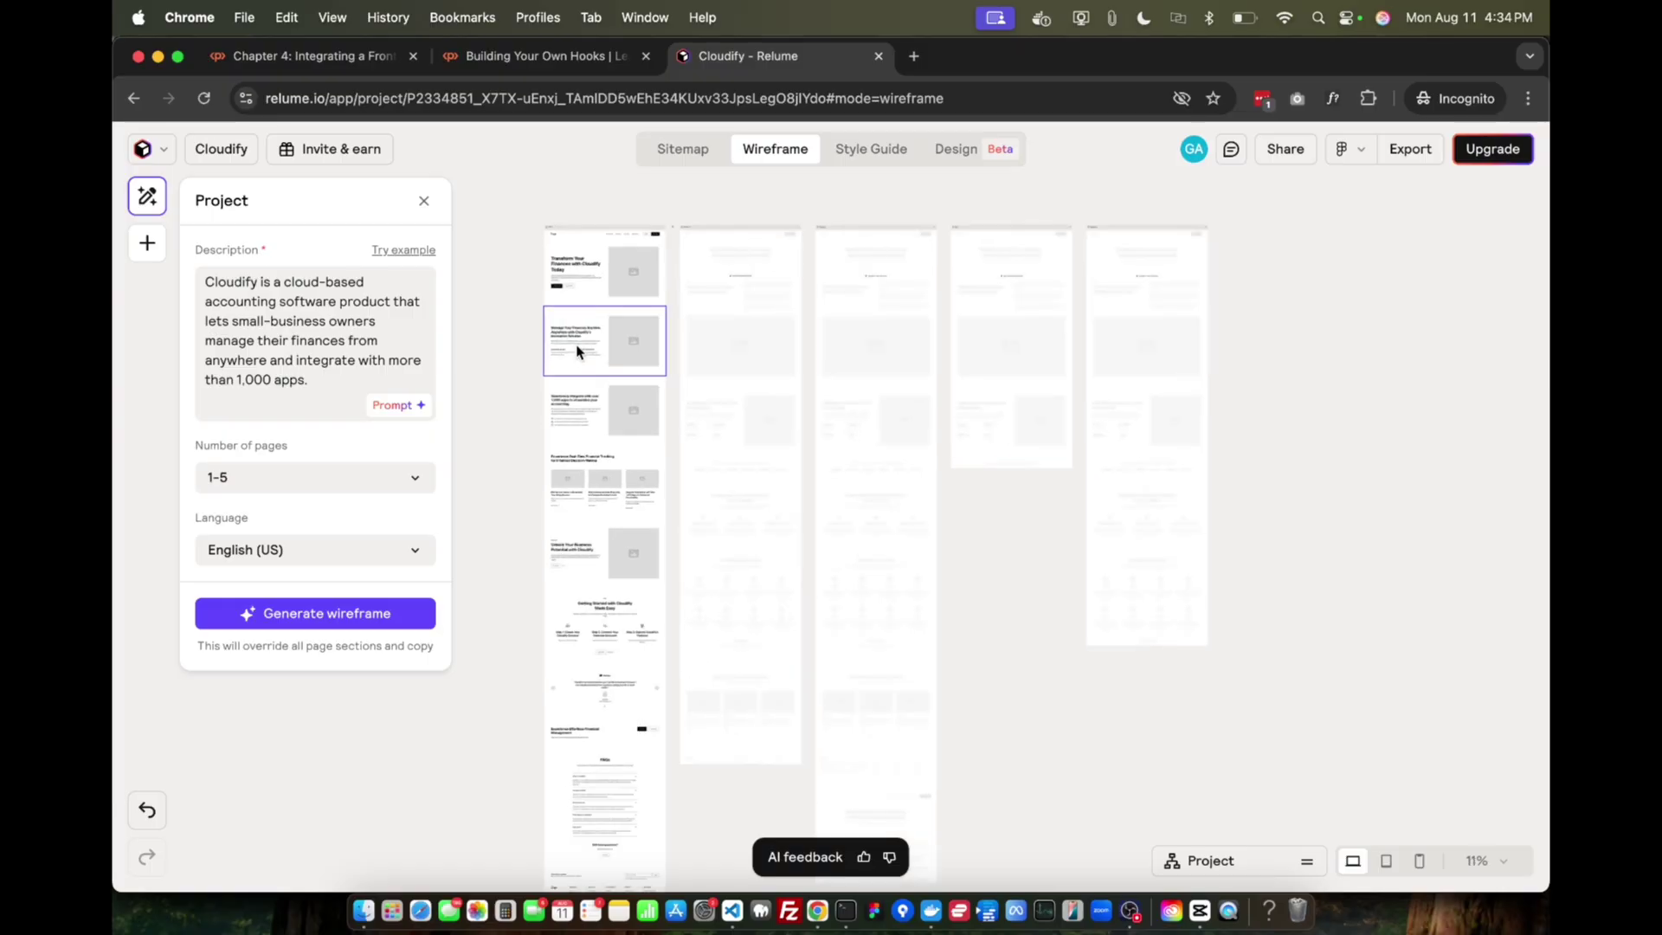
Step: Zoom into the Home page wireframe and select its Navbar section
click(577, 349)
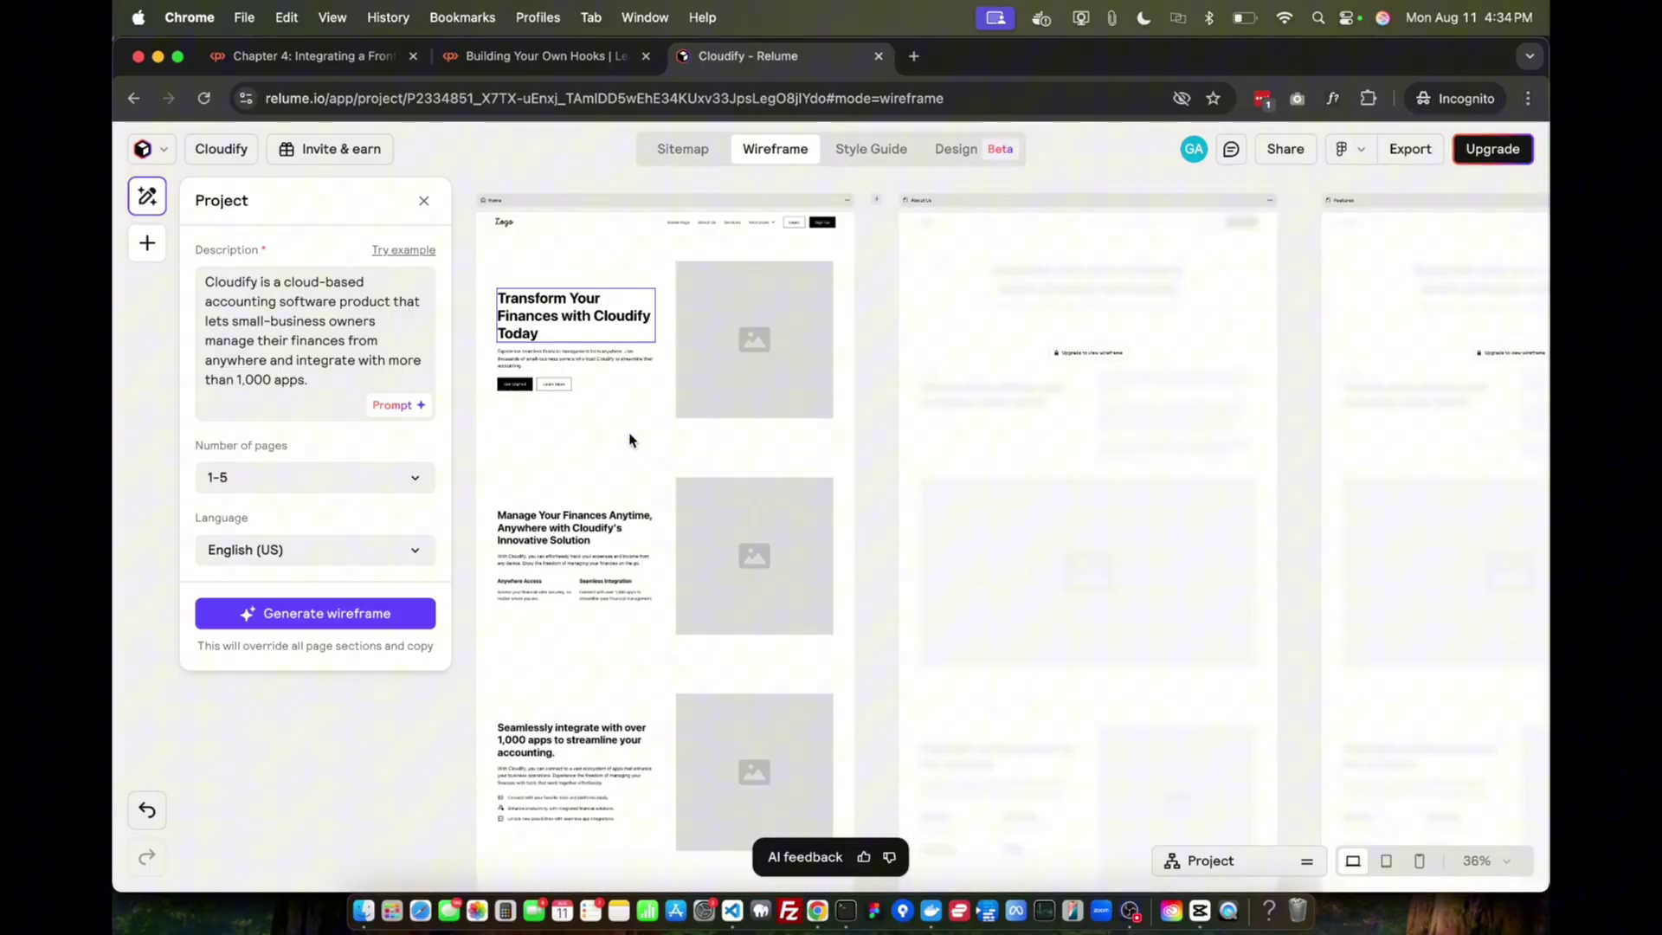
scroll(631, 438, up, 2)
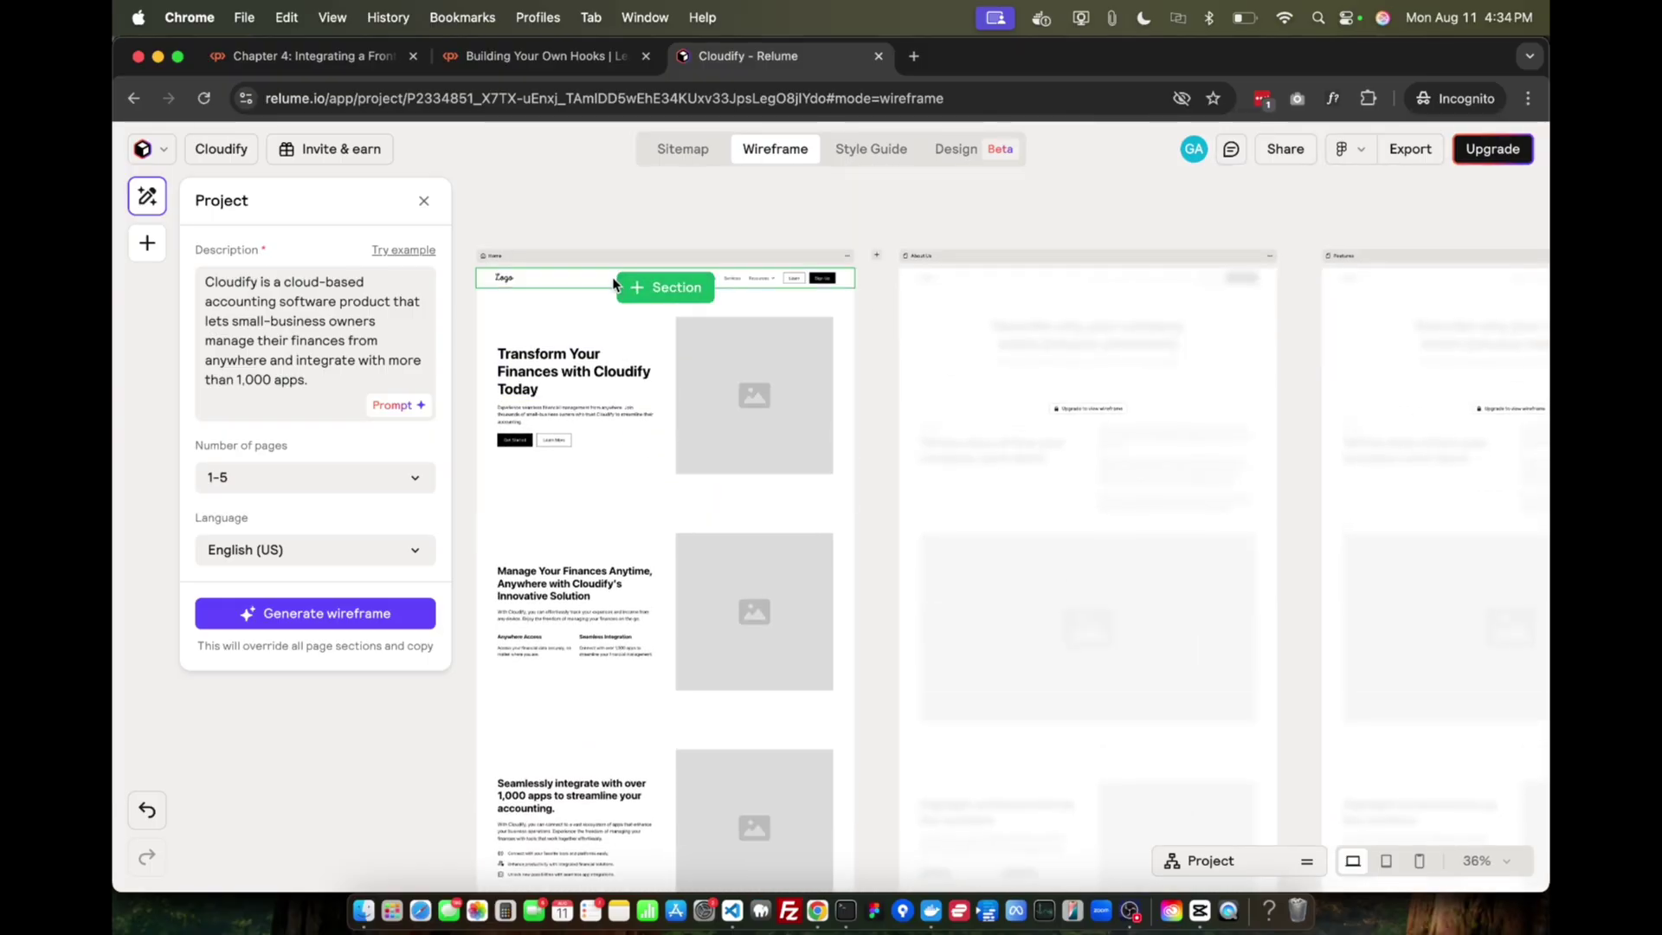
scroll(613, 283, up, 3)
scroll(571, 286, down, 1)
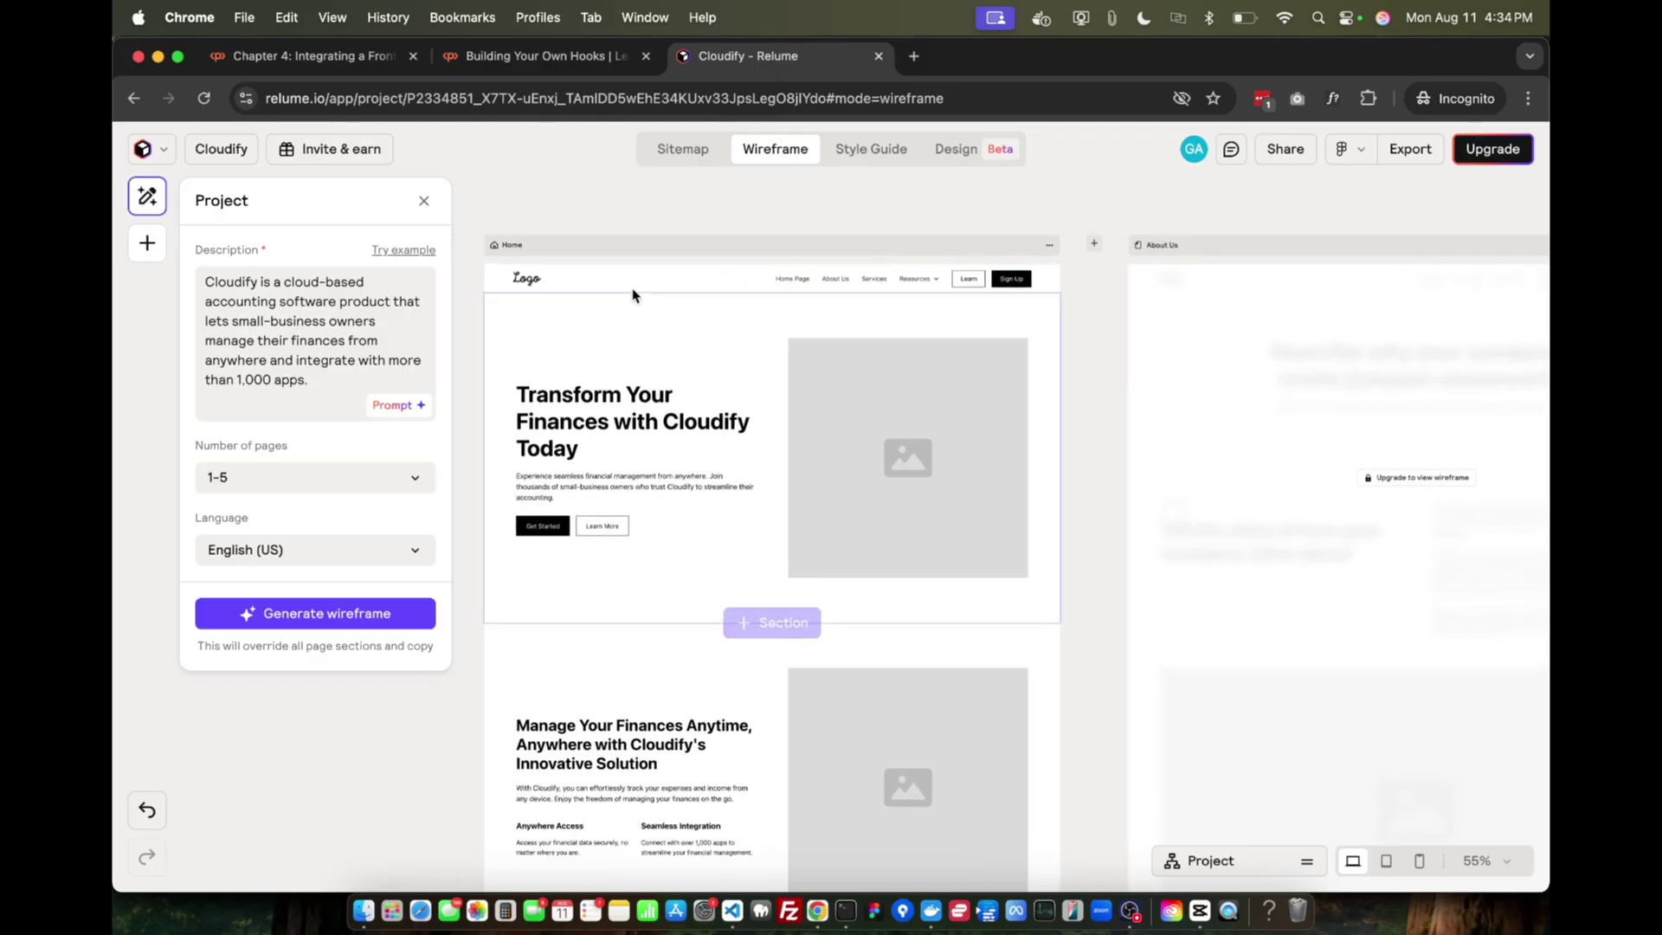
click(570, 285)
Step: Select the Hero Header Section and review its name and description fields
click(582, 364)
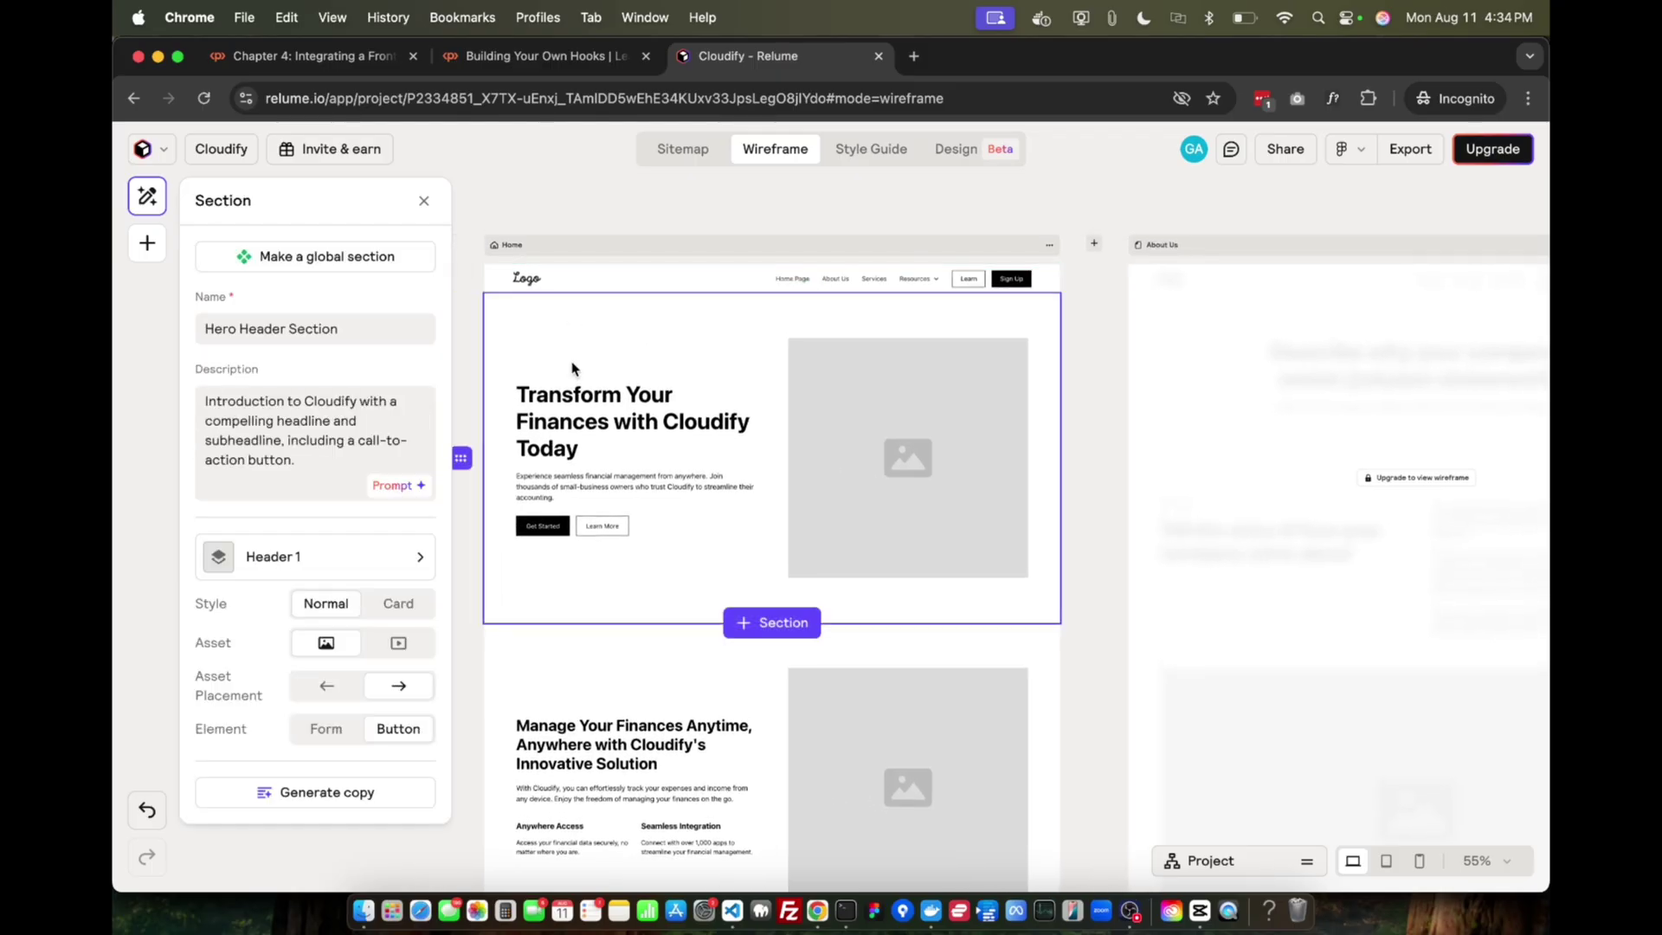
scroll(606, 415, down, 3)
scroll(629, 474, up, 2)
scroll(629, 473, down, 3)
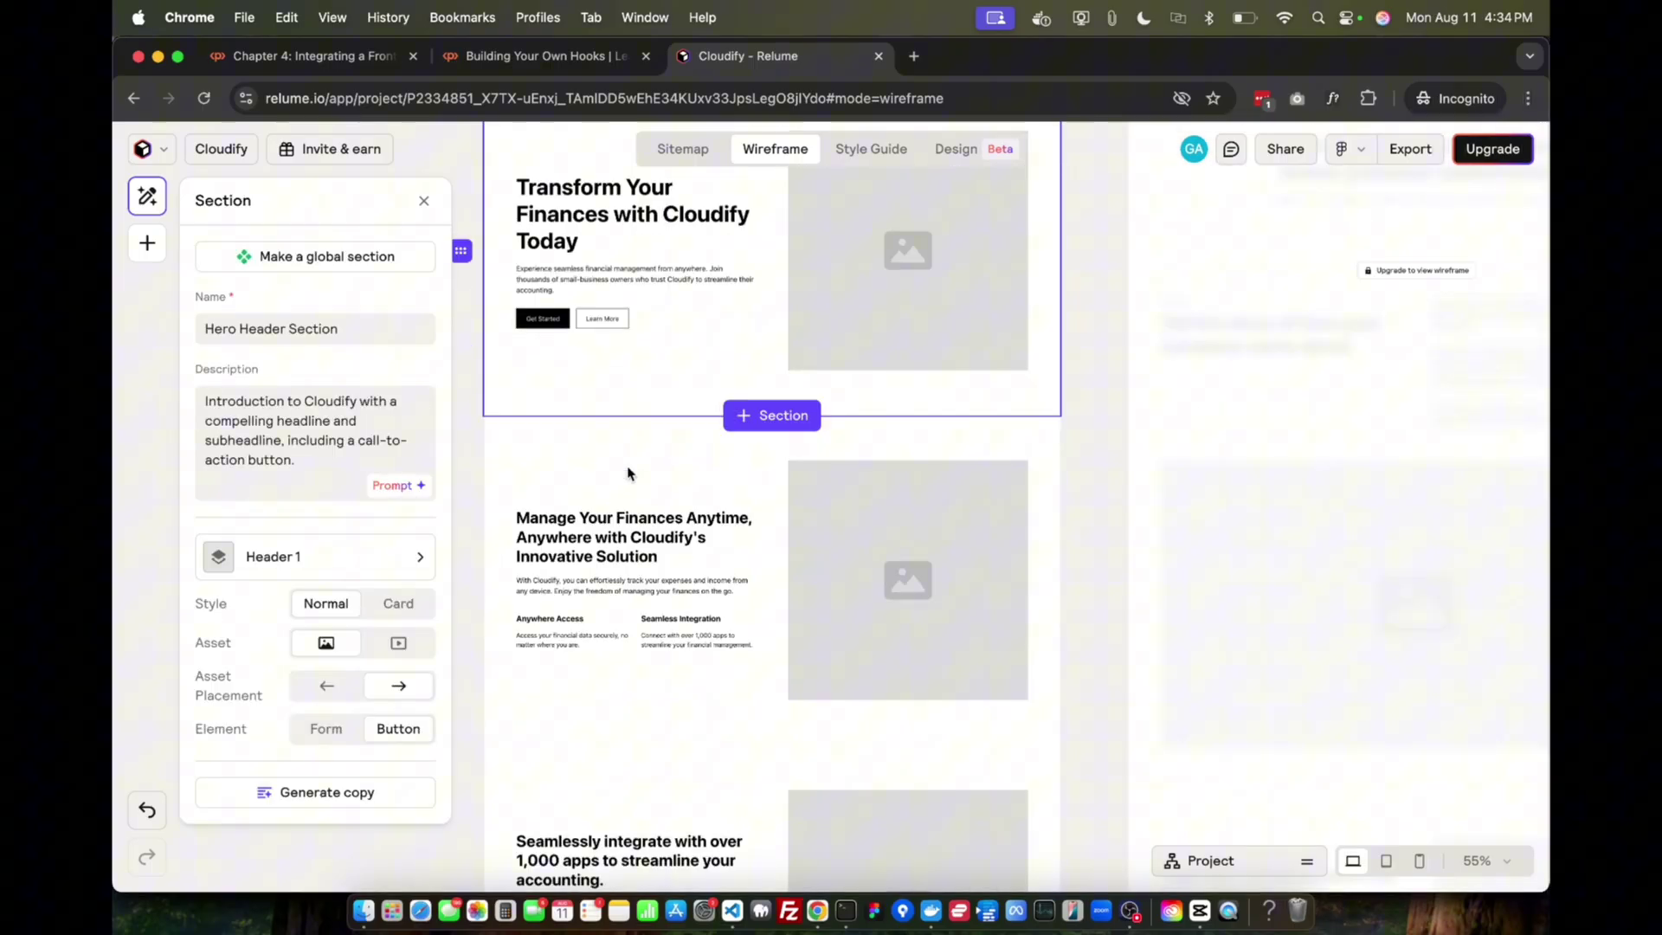
scroll(629, 474, up, 4)
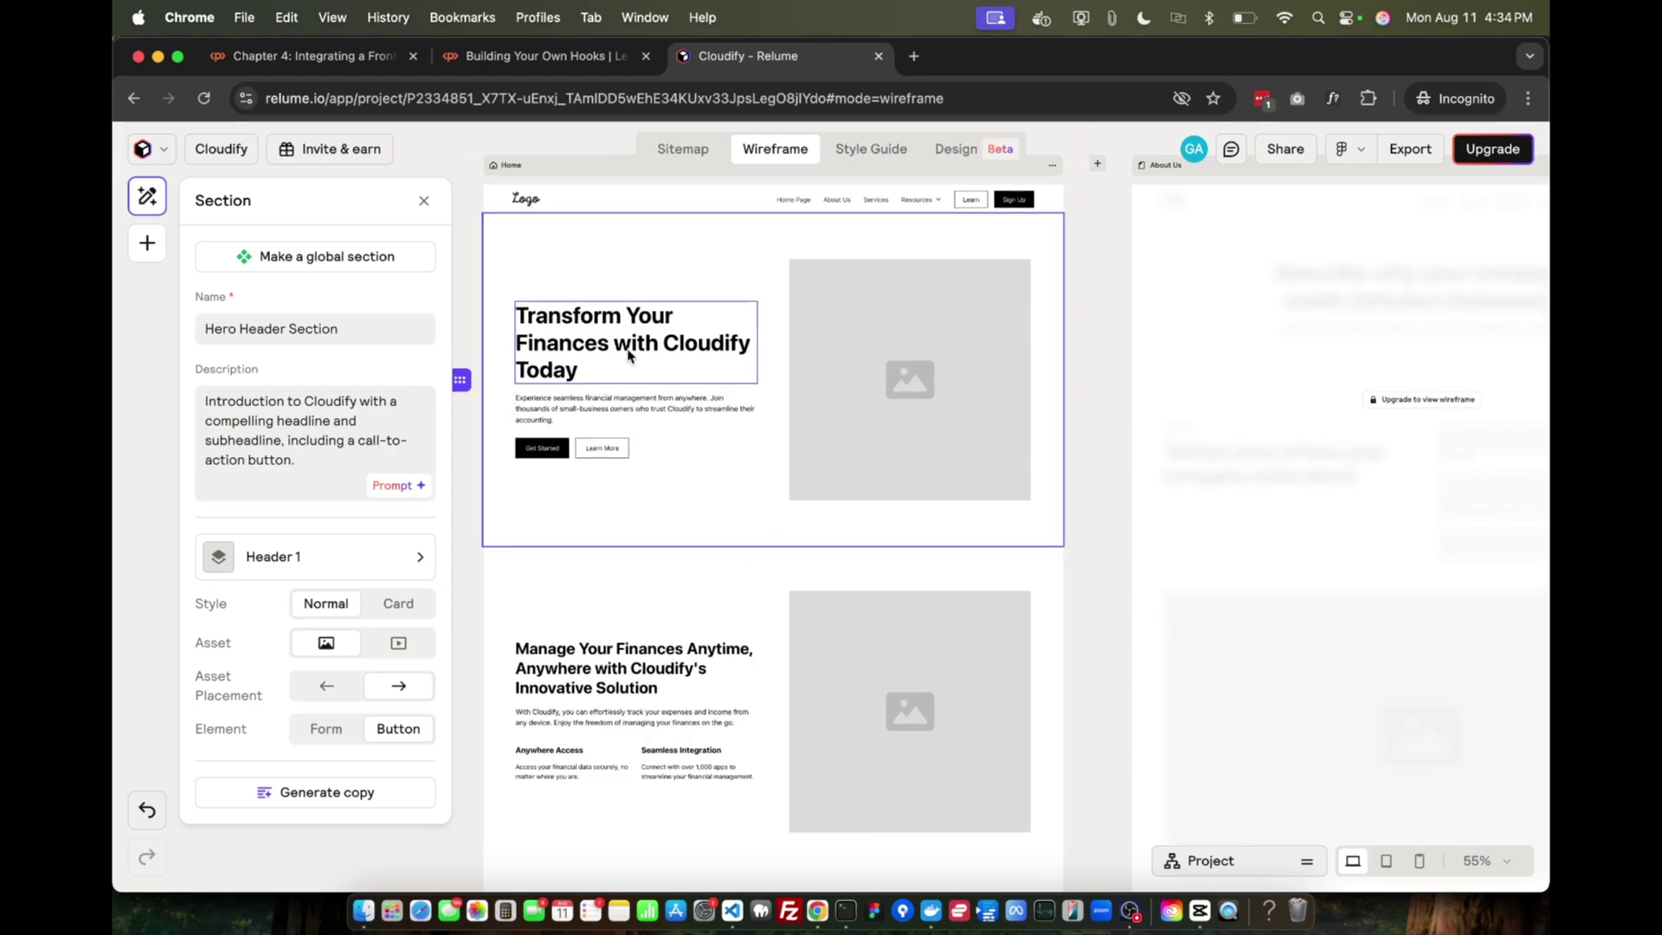
scroll(598, 347, up, 3)
scroll(714, 433, up, 1)
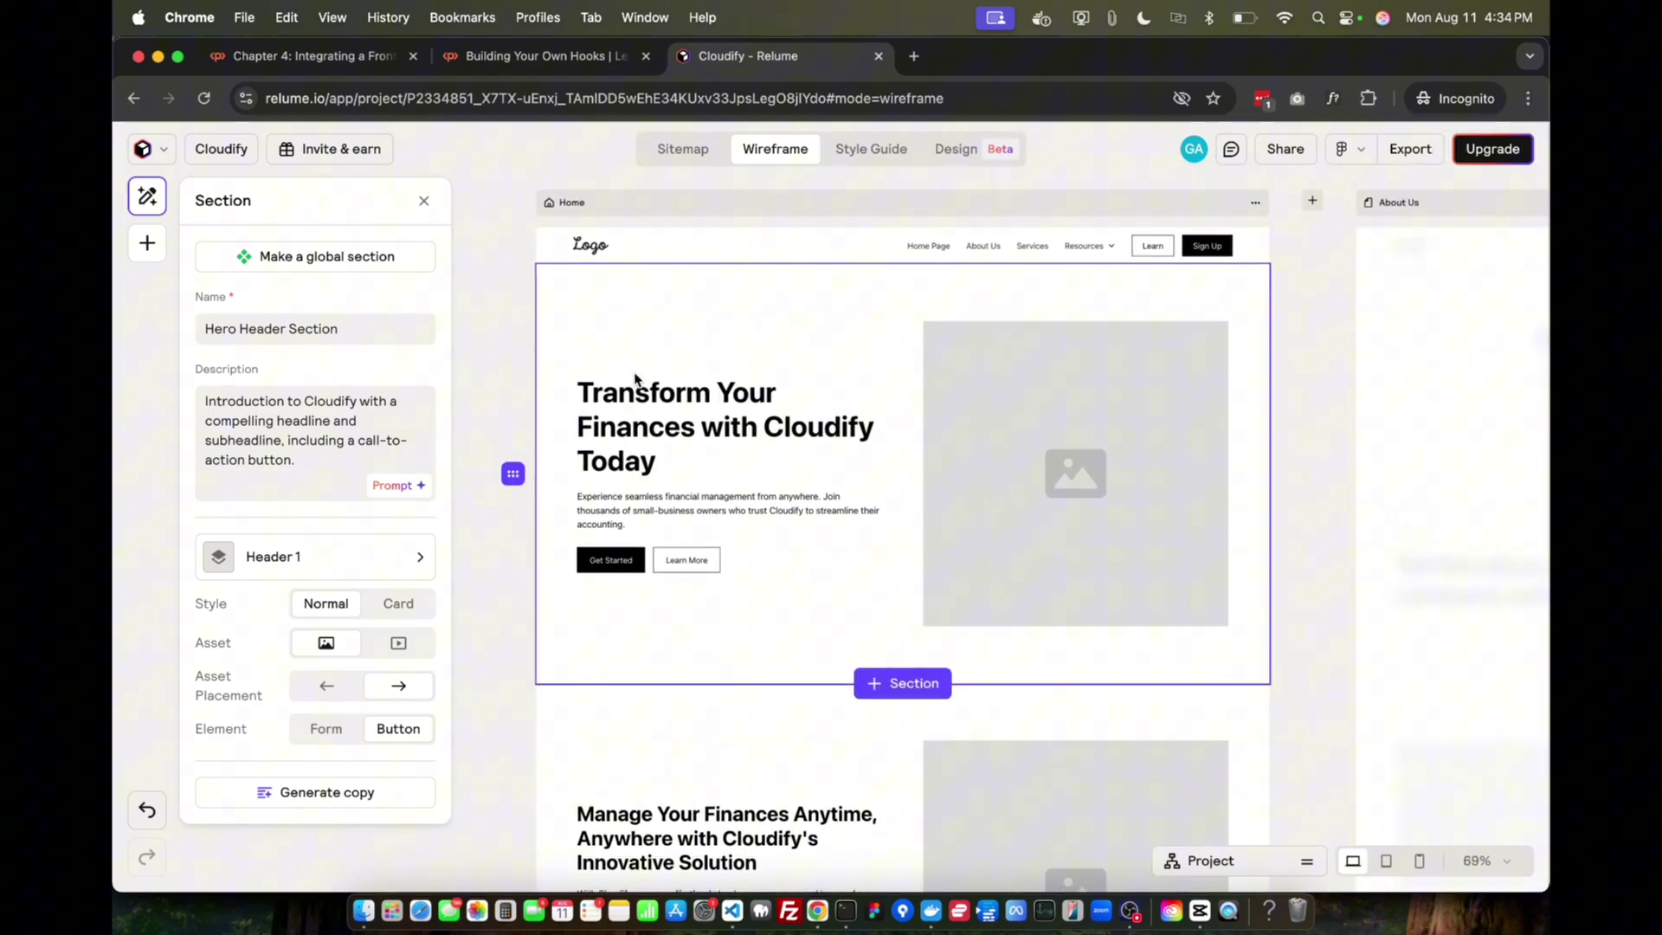
click(389, 331)
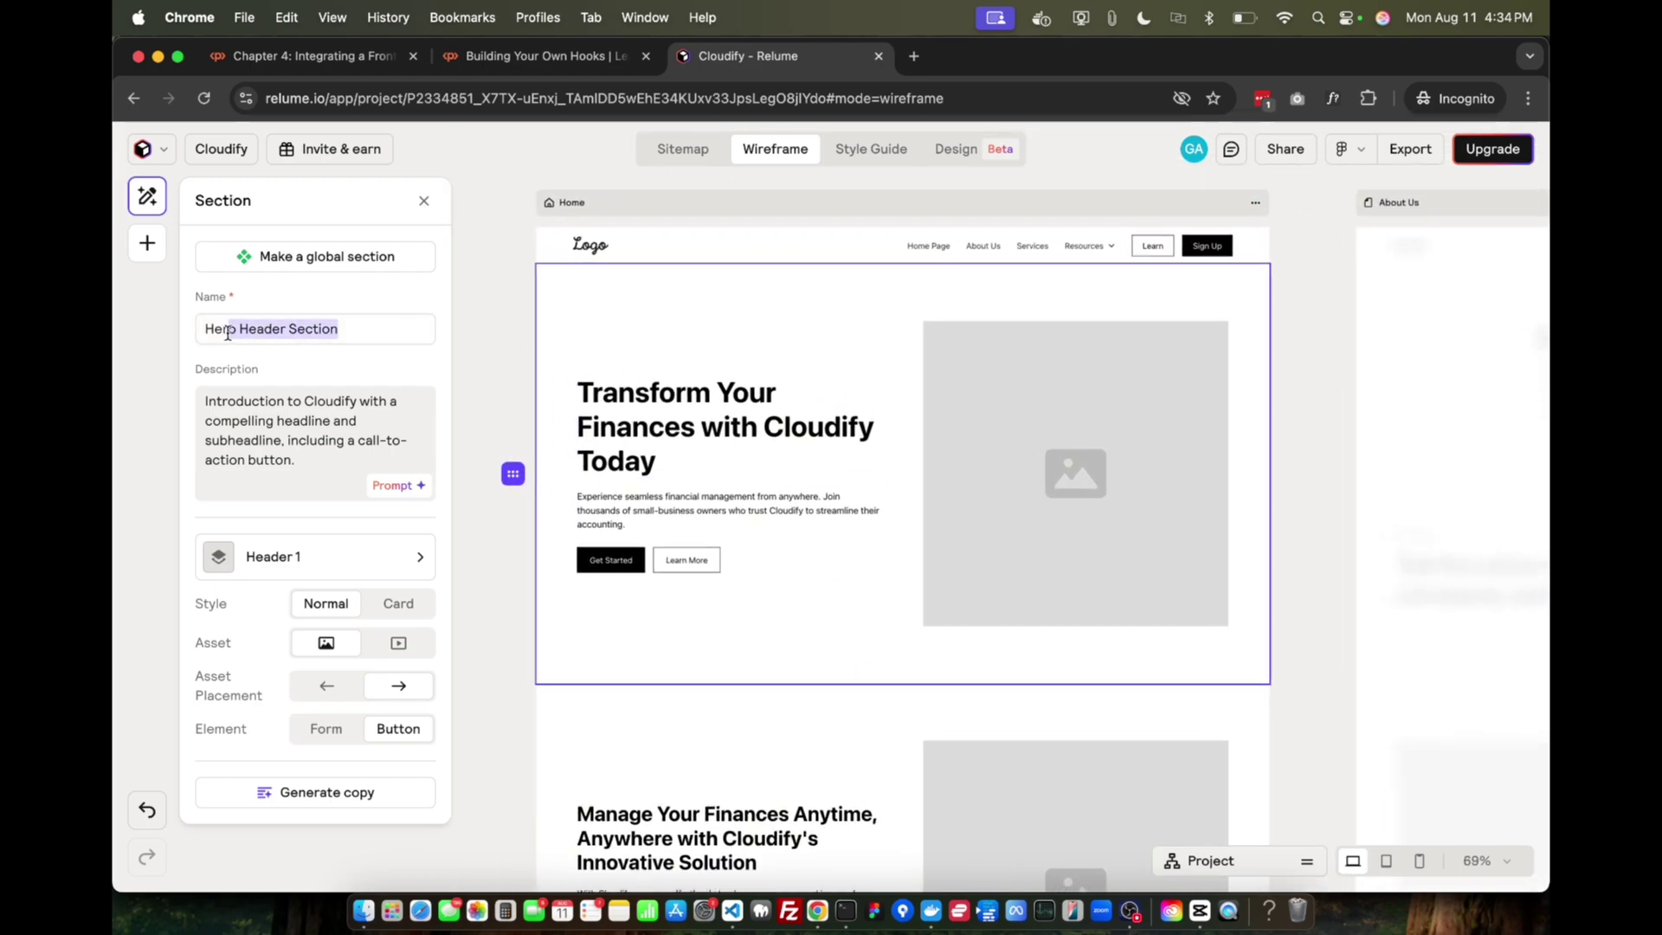
click(301, 476)
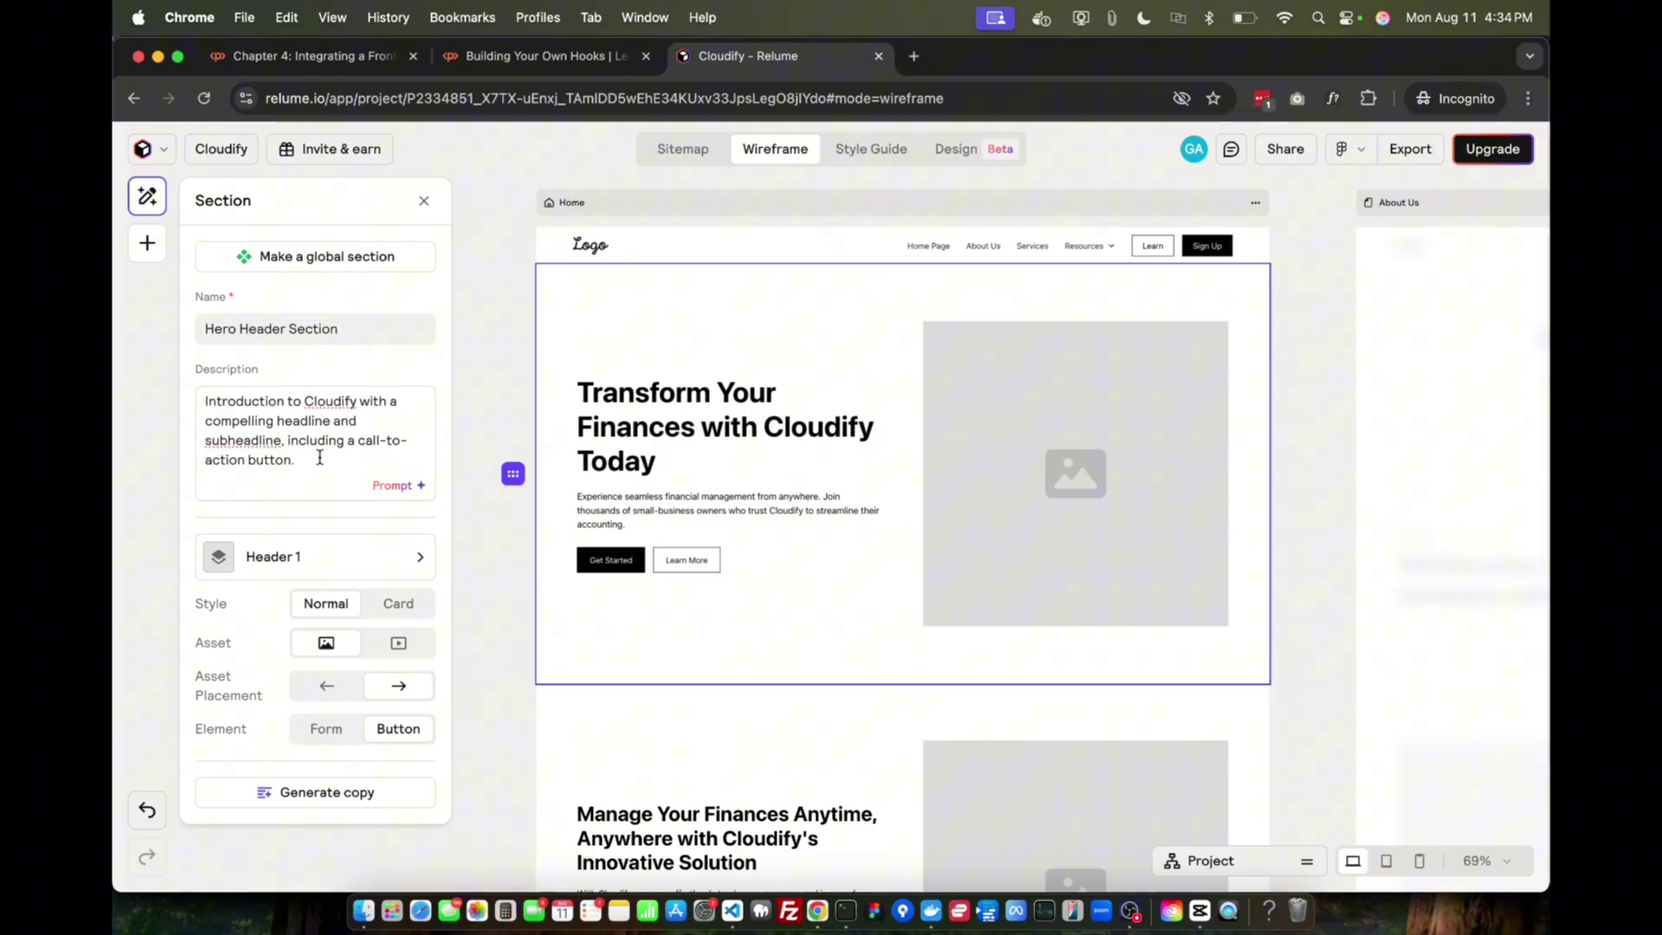
Step: Open the hero's Replace Component list and browse the alternative header layouts
click(291, 560)
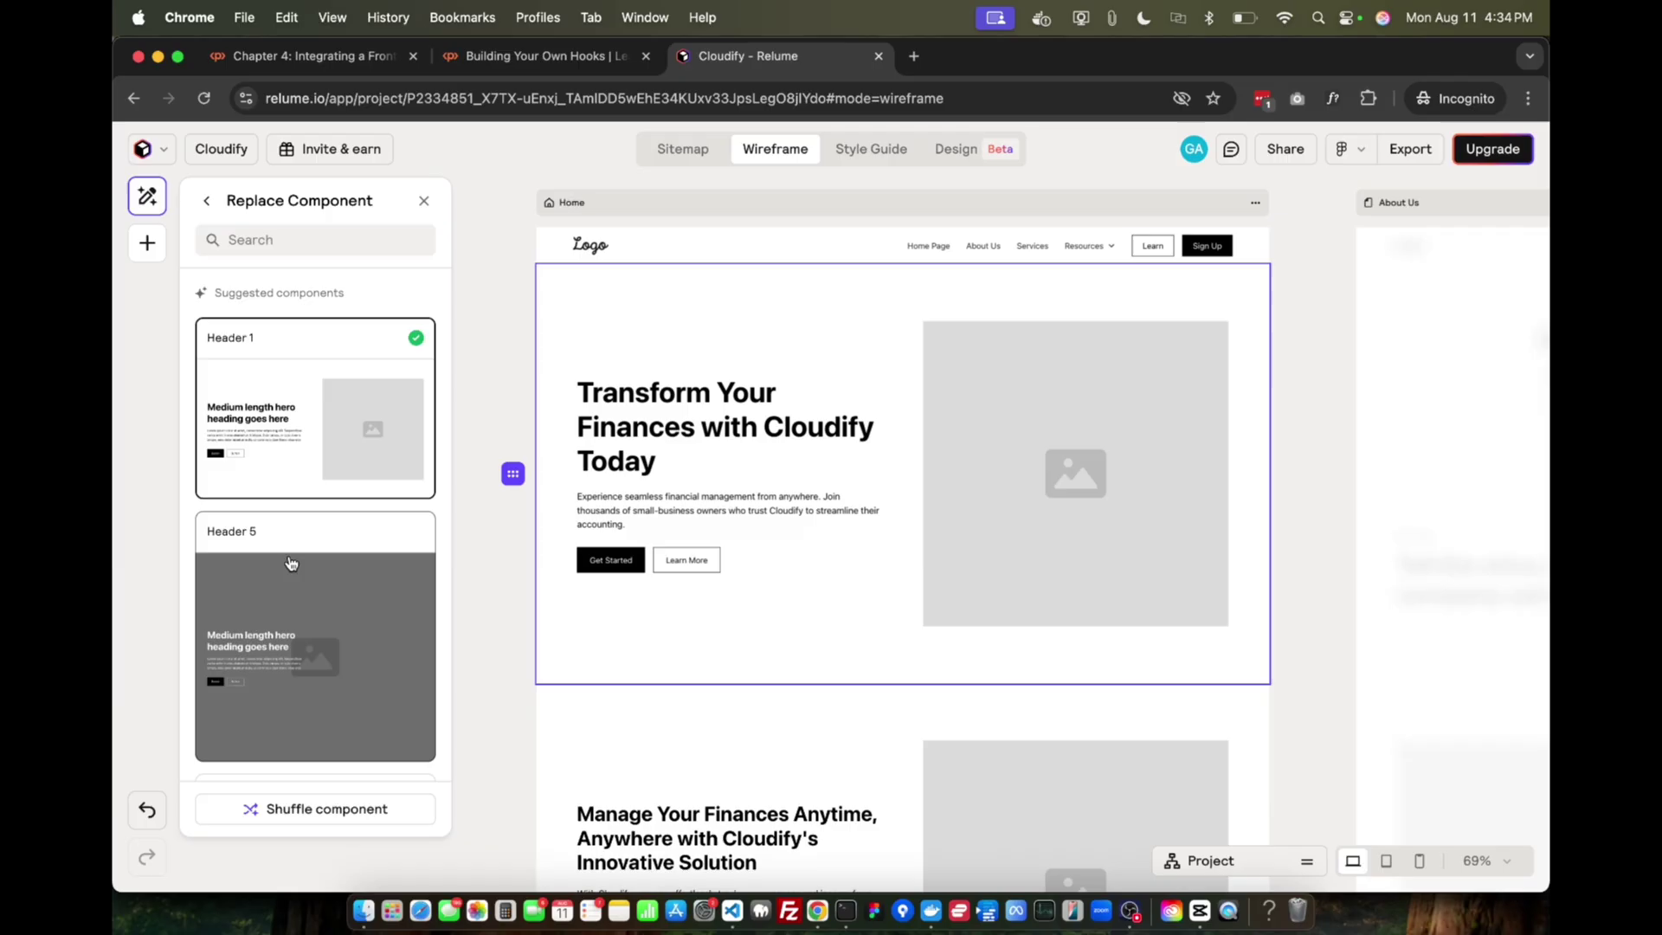
scroll(320, 589, down, 4)
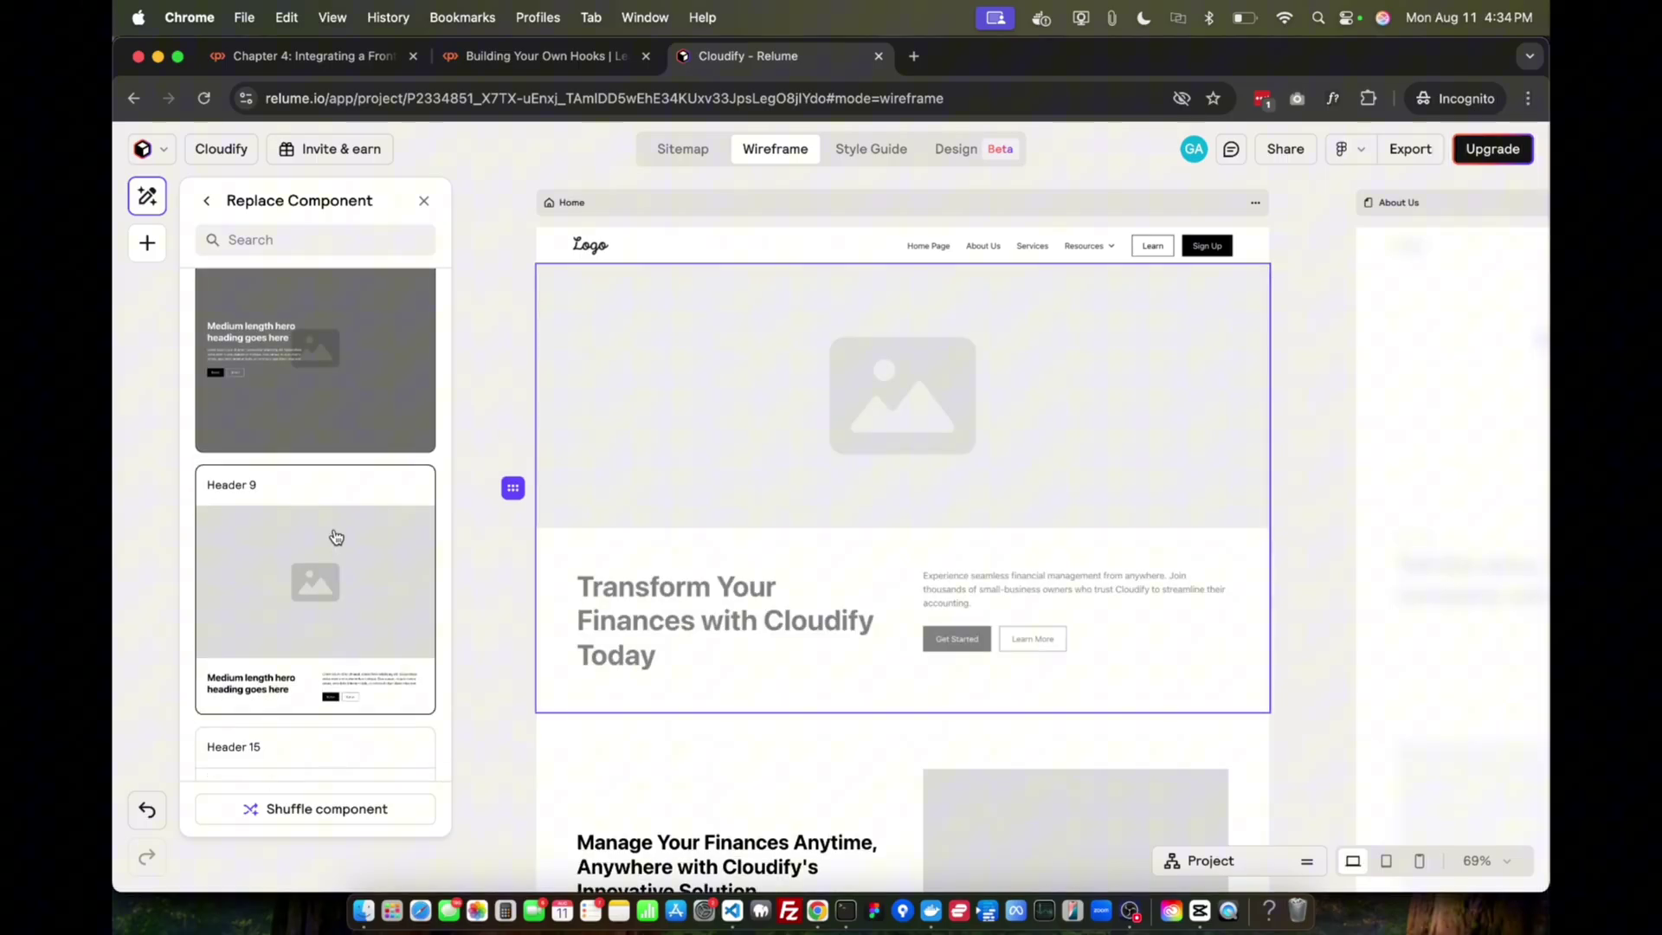
scroll(334, 538, down, 3)
scroll(336, 537, down, 2)
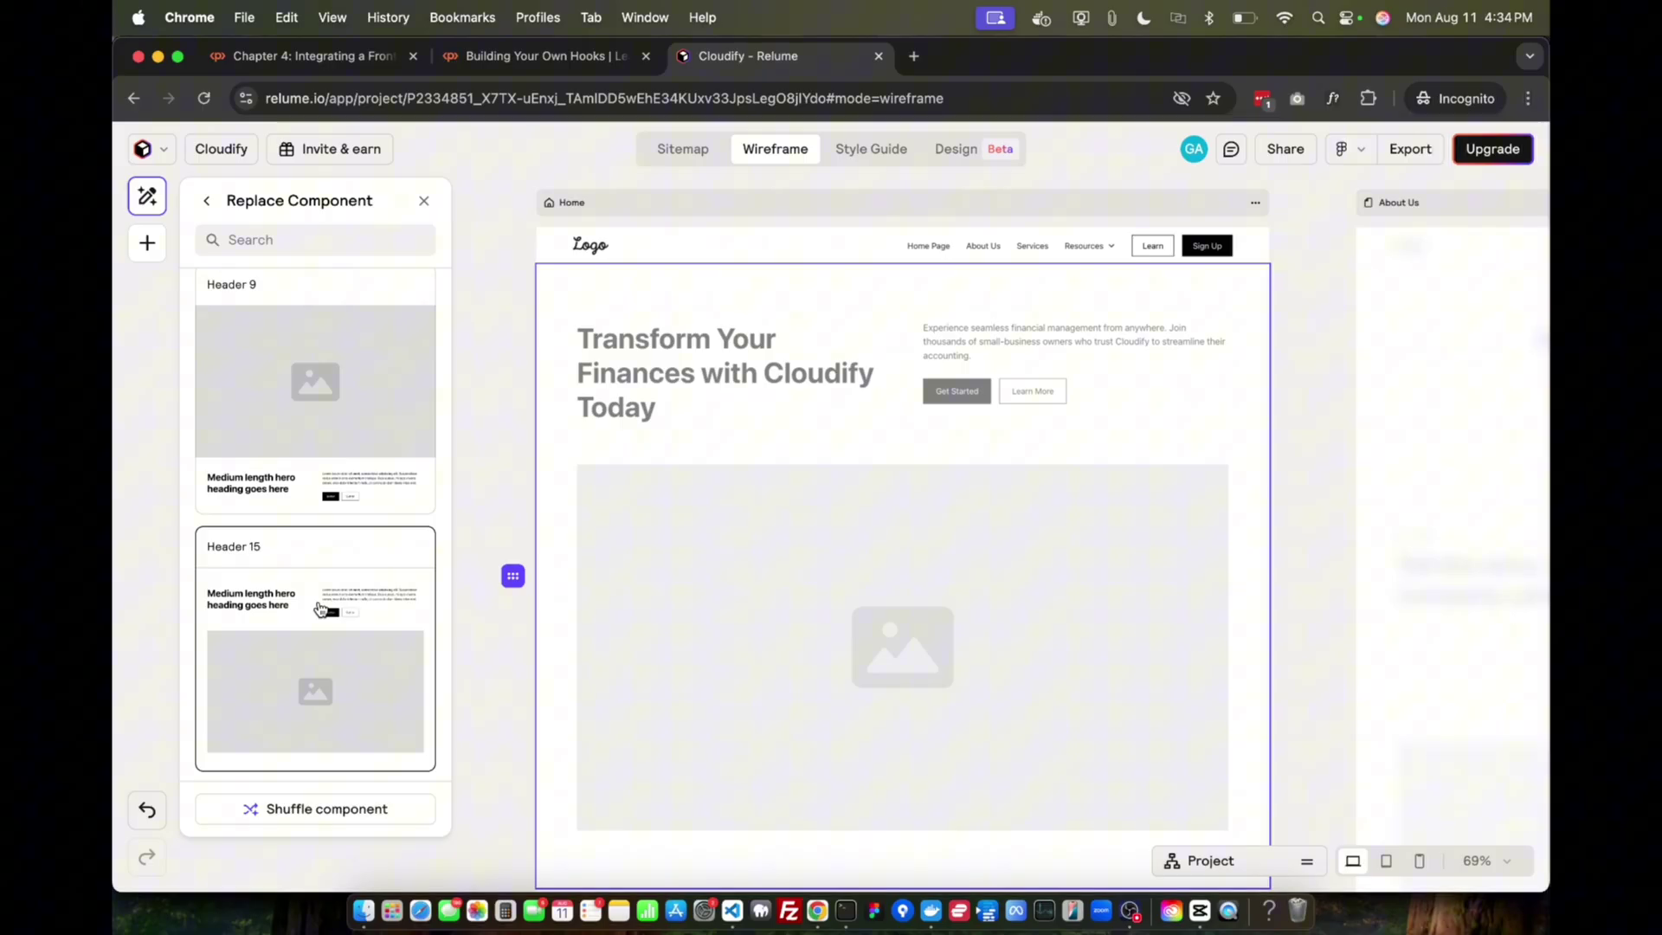
scroll(318, 619, down, 1)
scroll(317, 629, down, 9)
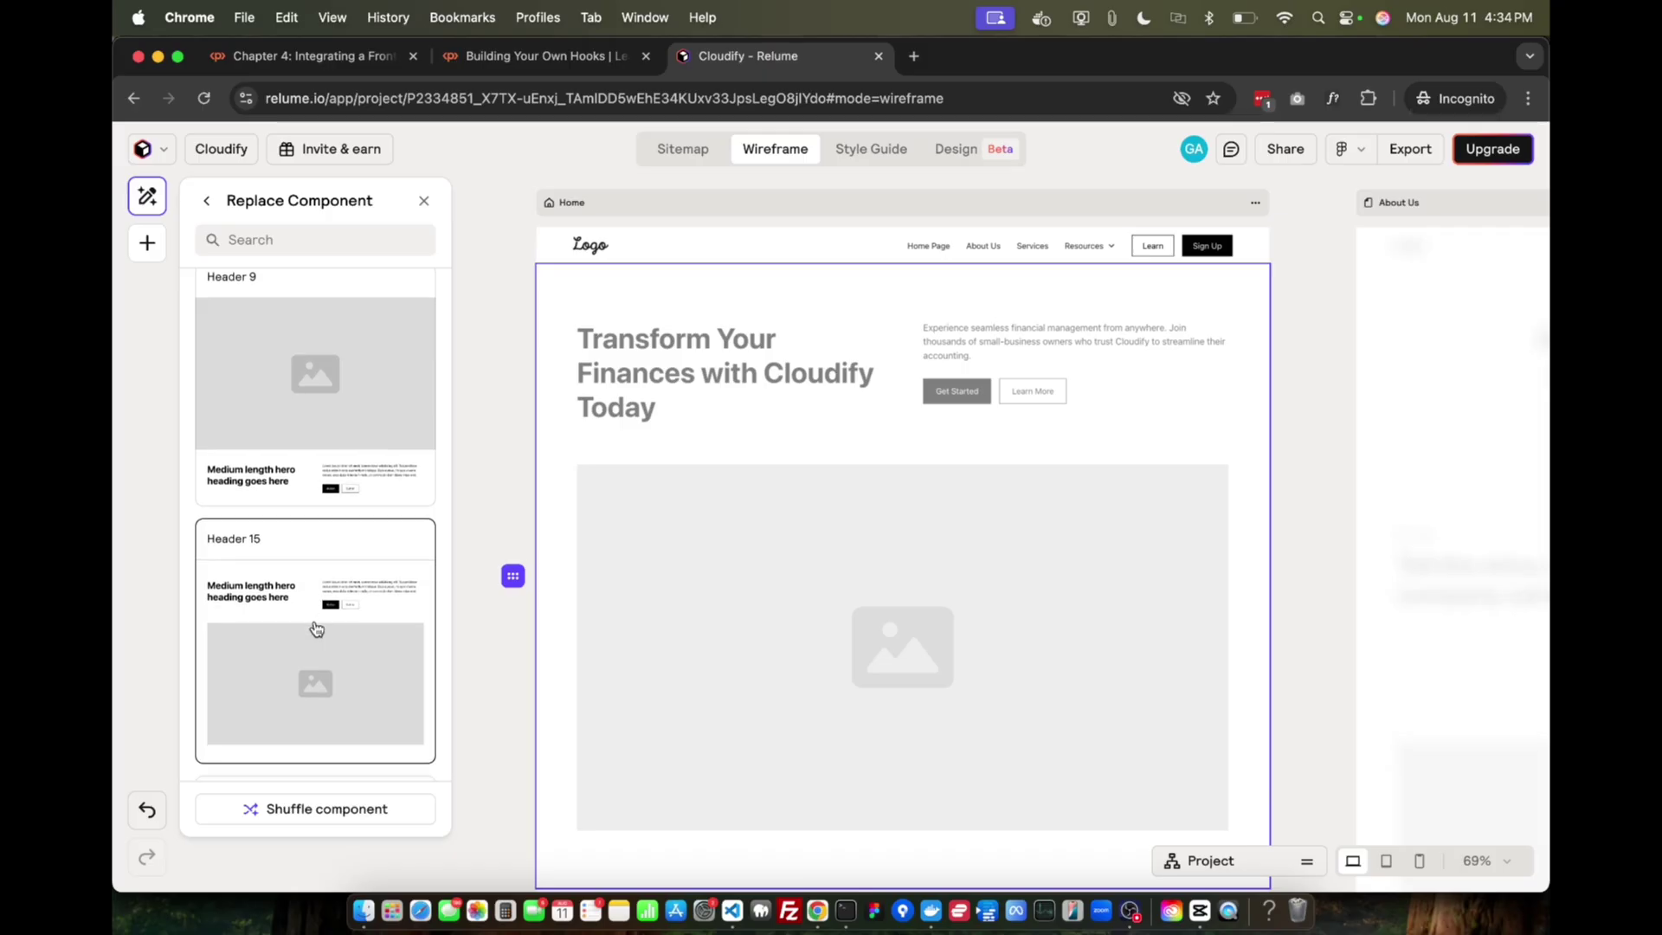
scroll(311, 571, up, 1)
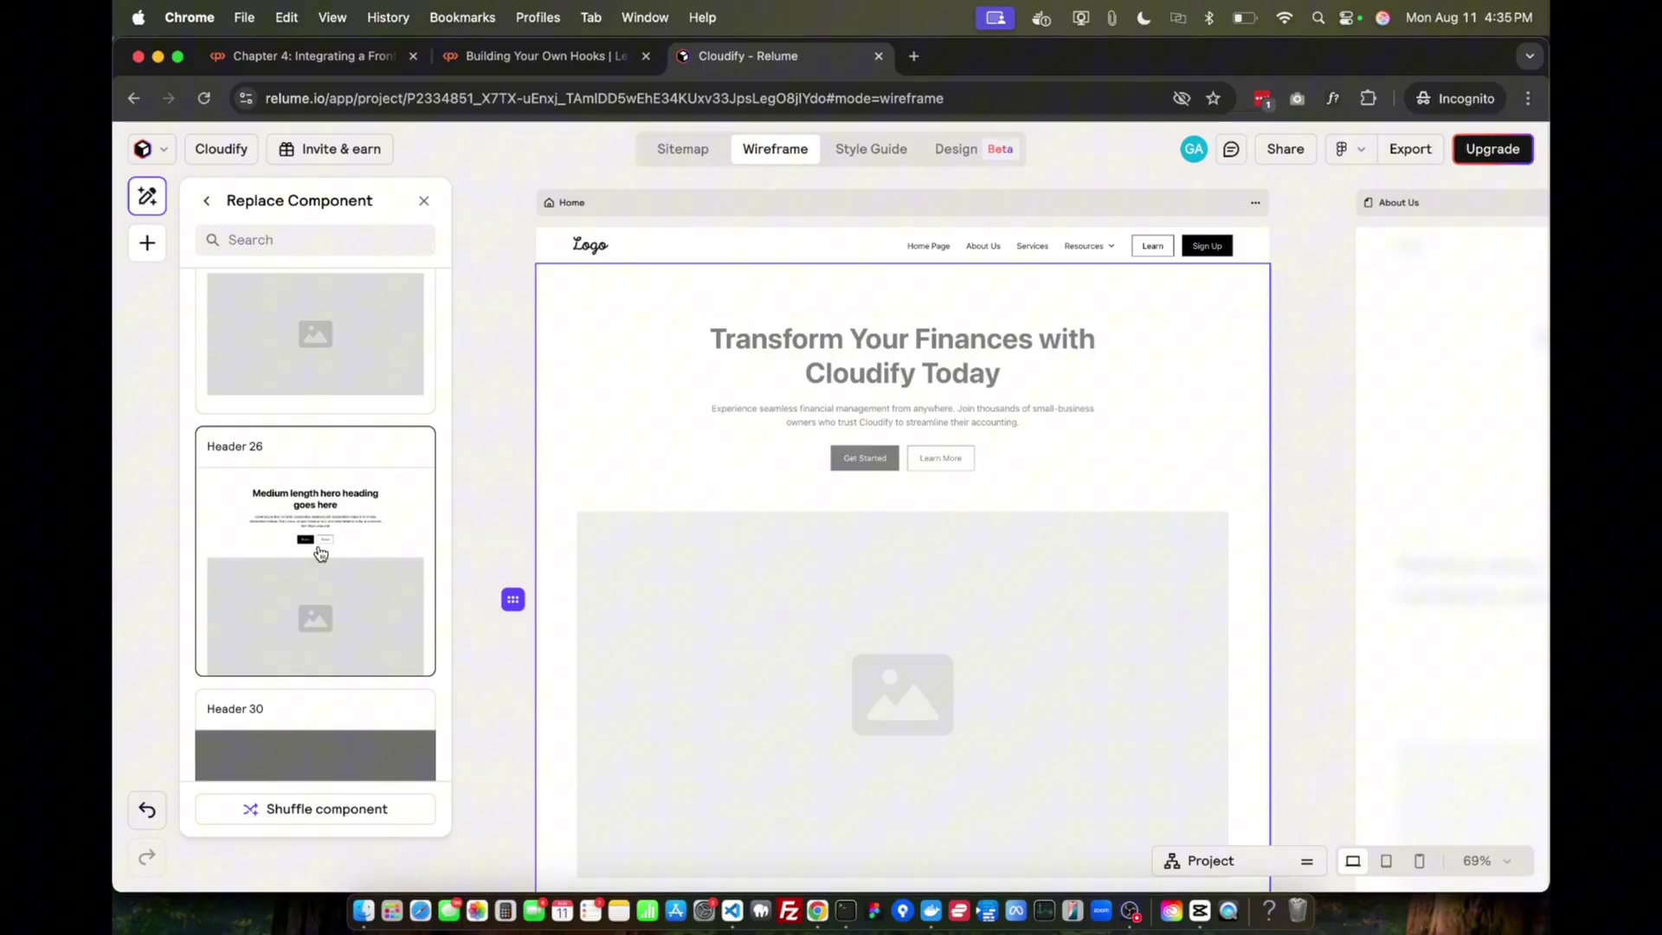
scroll(321, 553, down, 5)
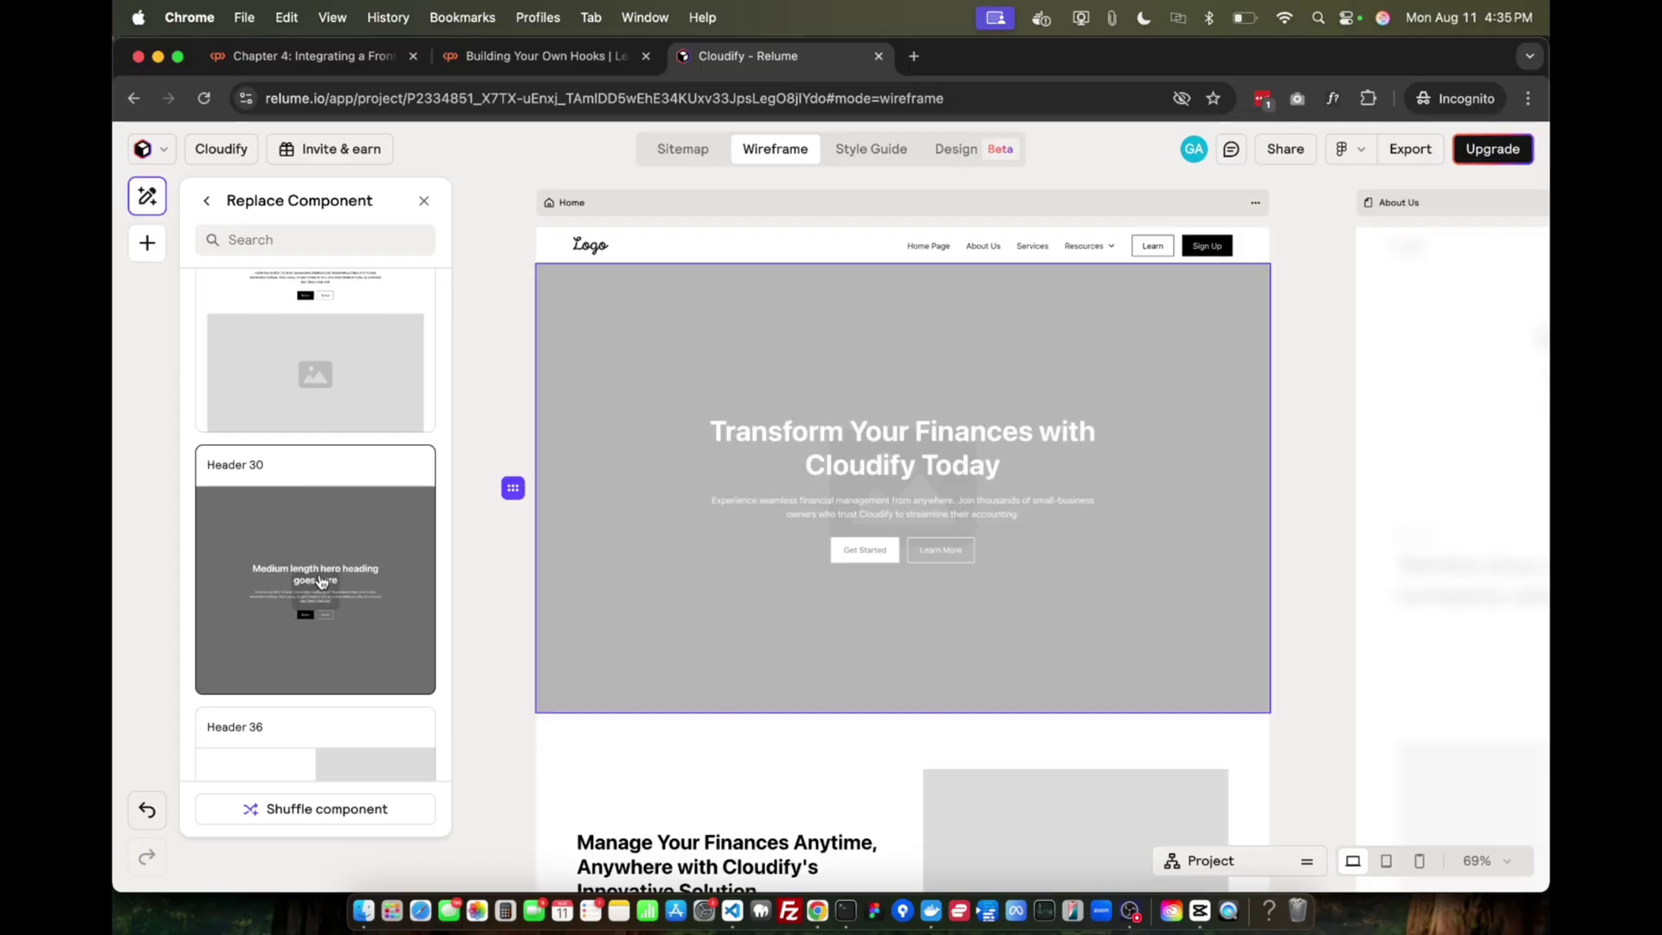
scroll(320, 580, down, 5)
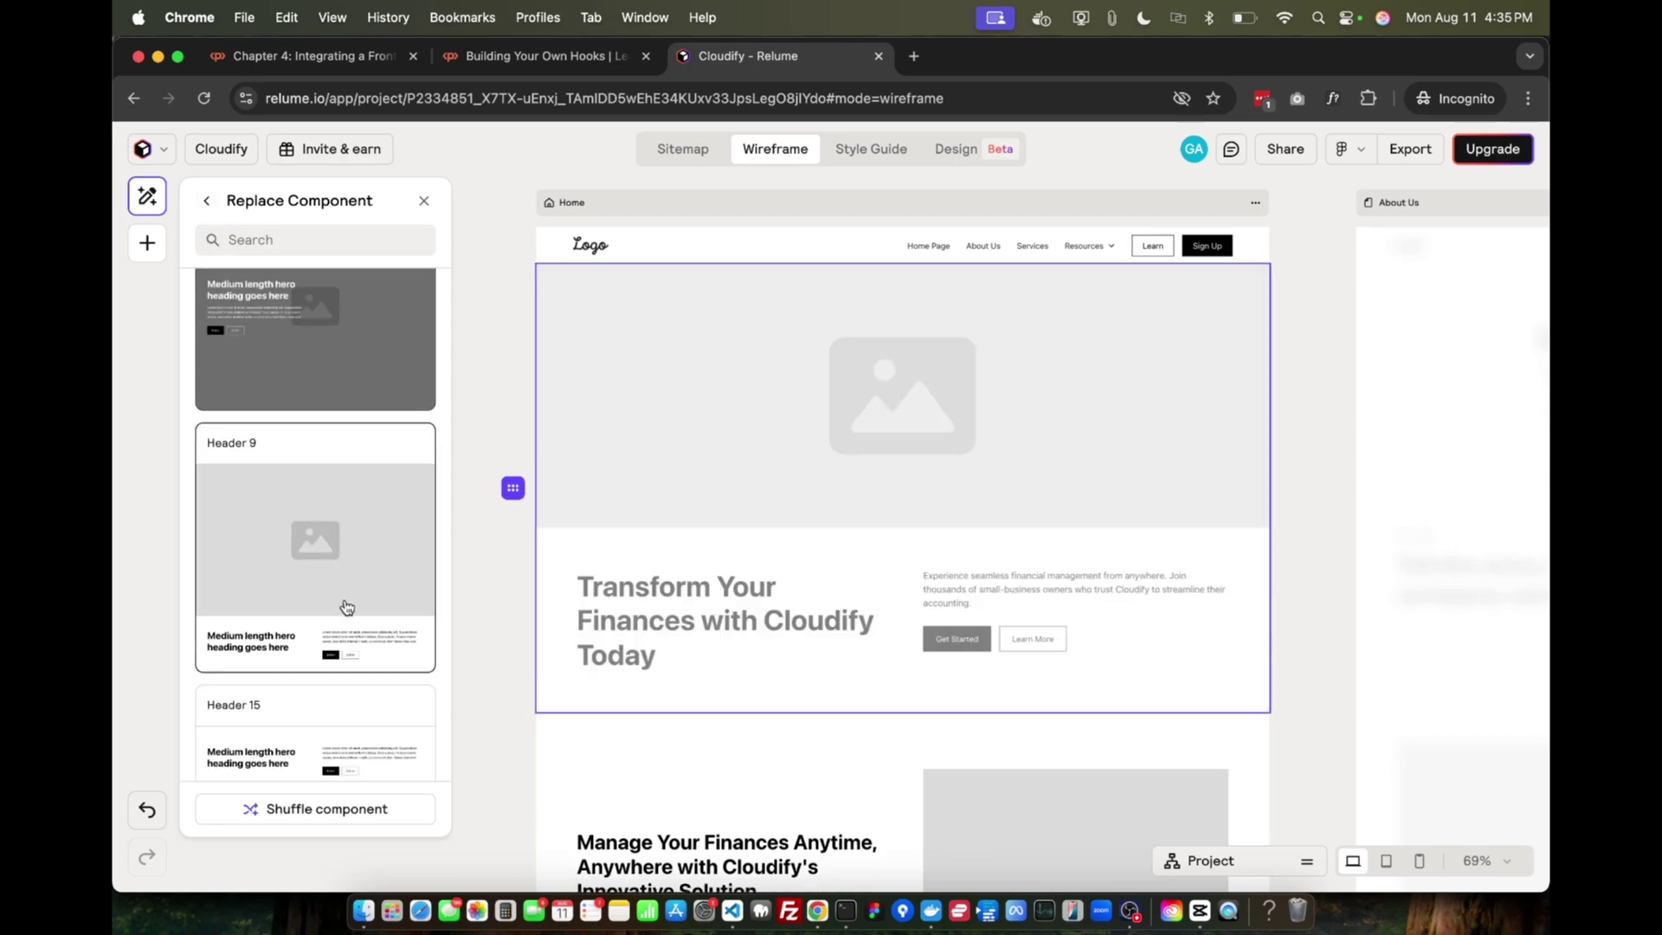
scroll(342, 484, up, 6)
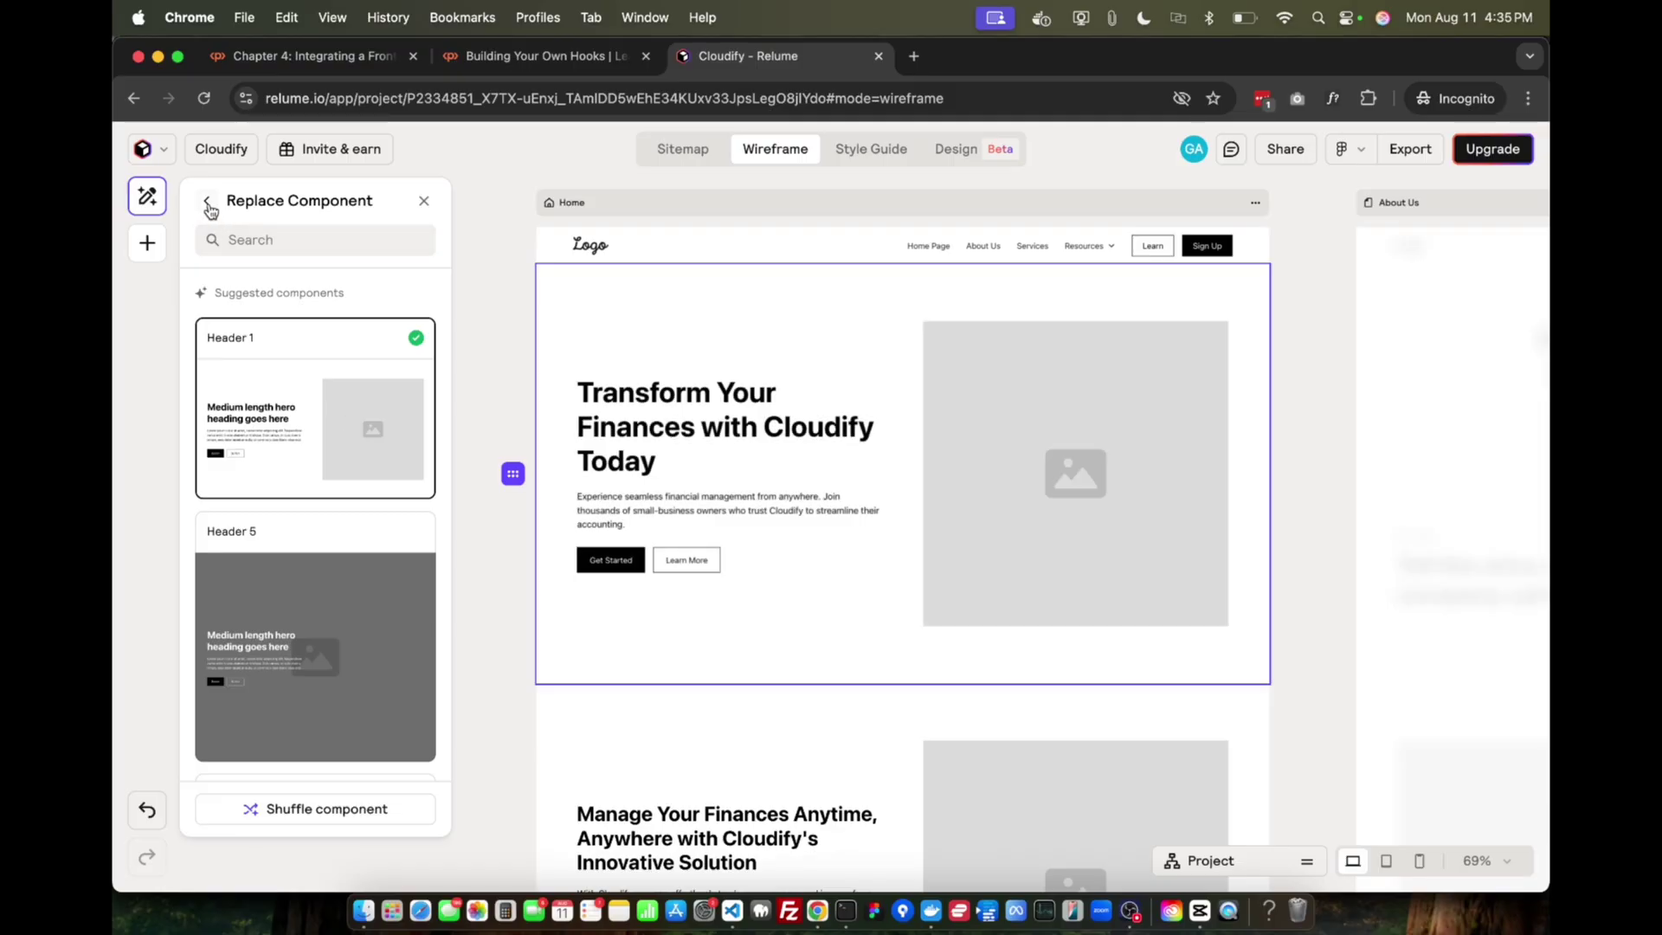
Step: Apply Header 9 to the hero and test swapping its image for a video and back
click(206, 201)
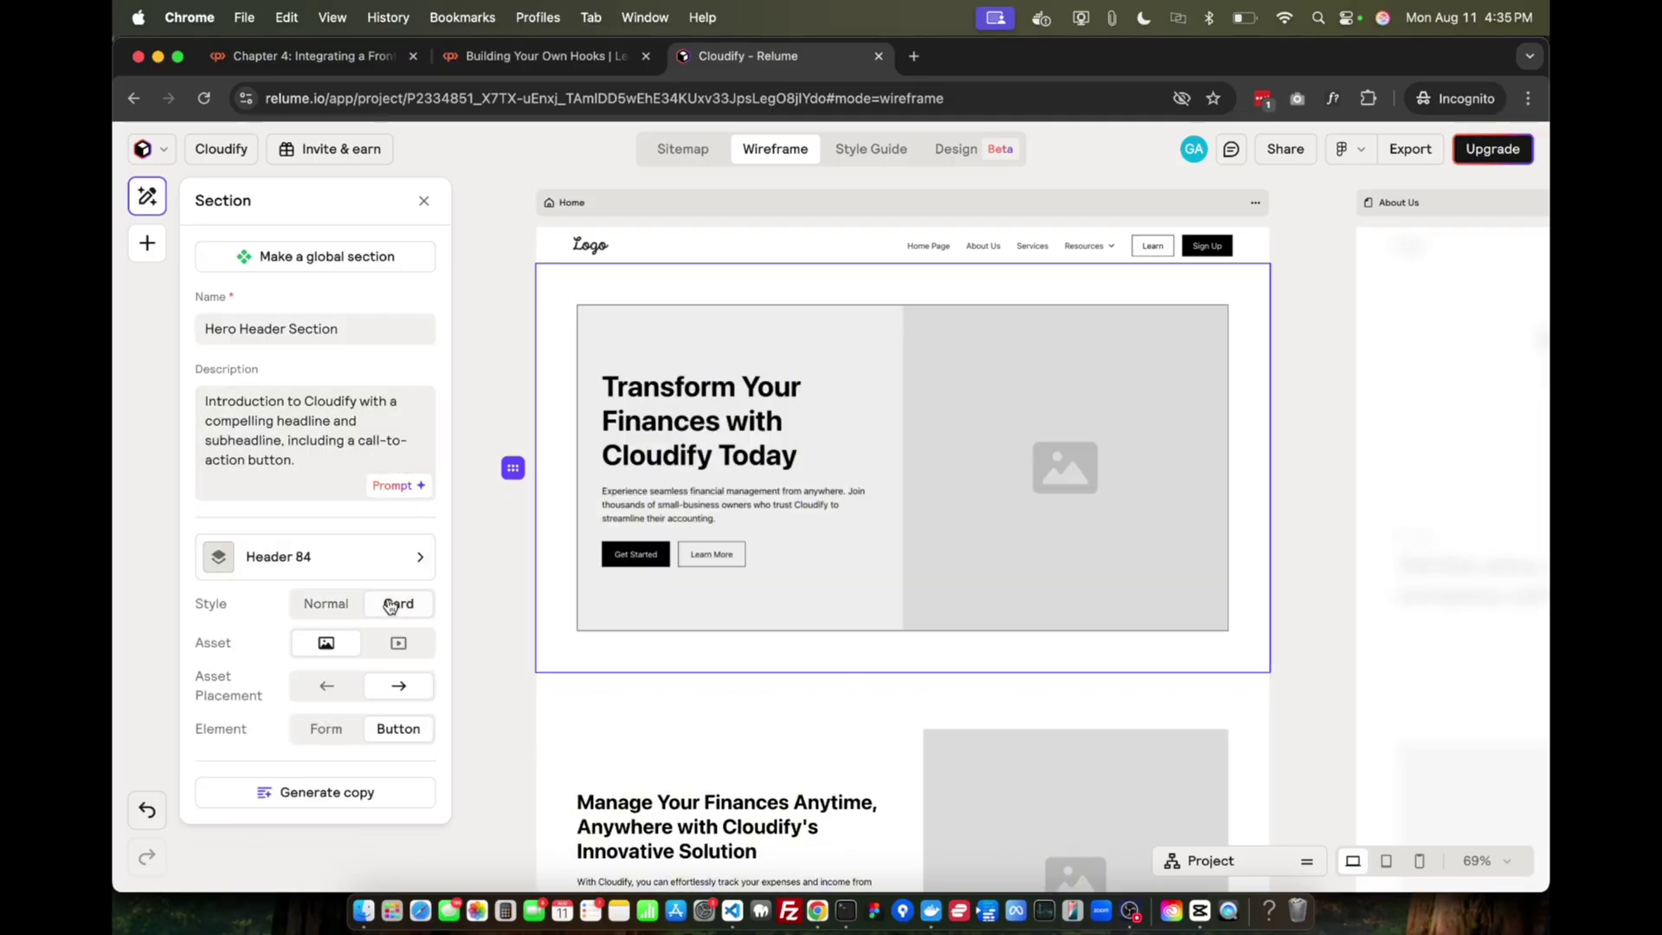
click(280, 558)
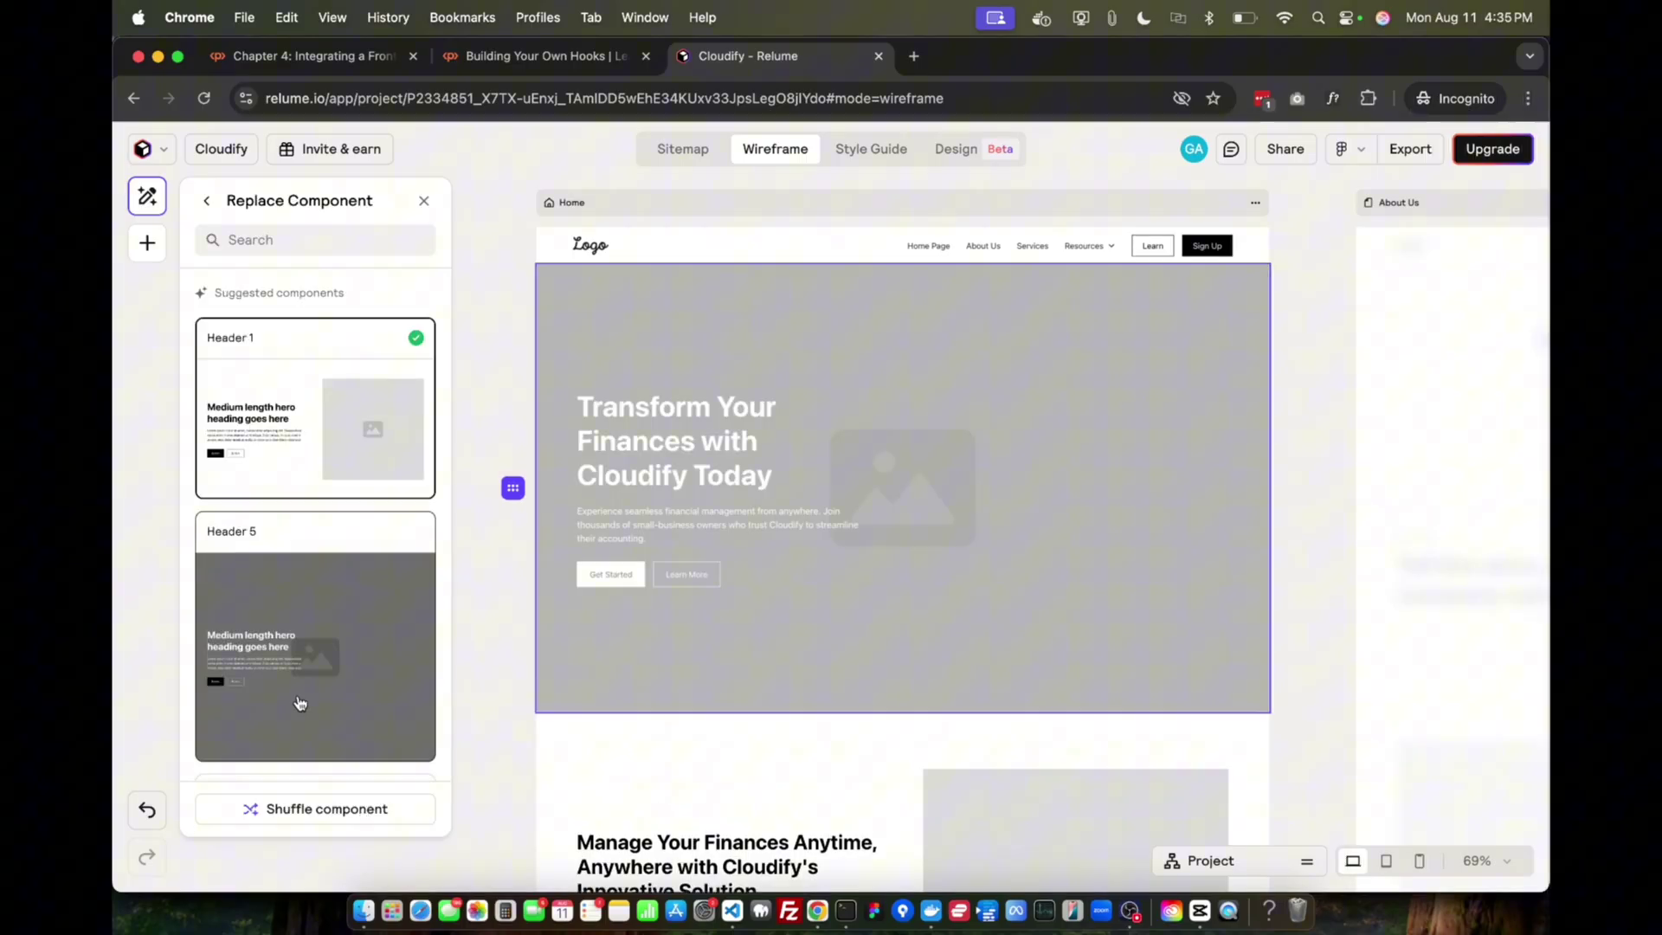
scroll(317, 563, down, 5)
click(318, 562)
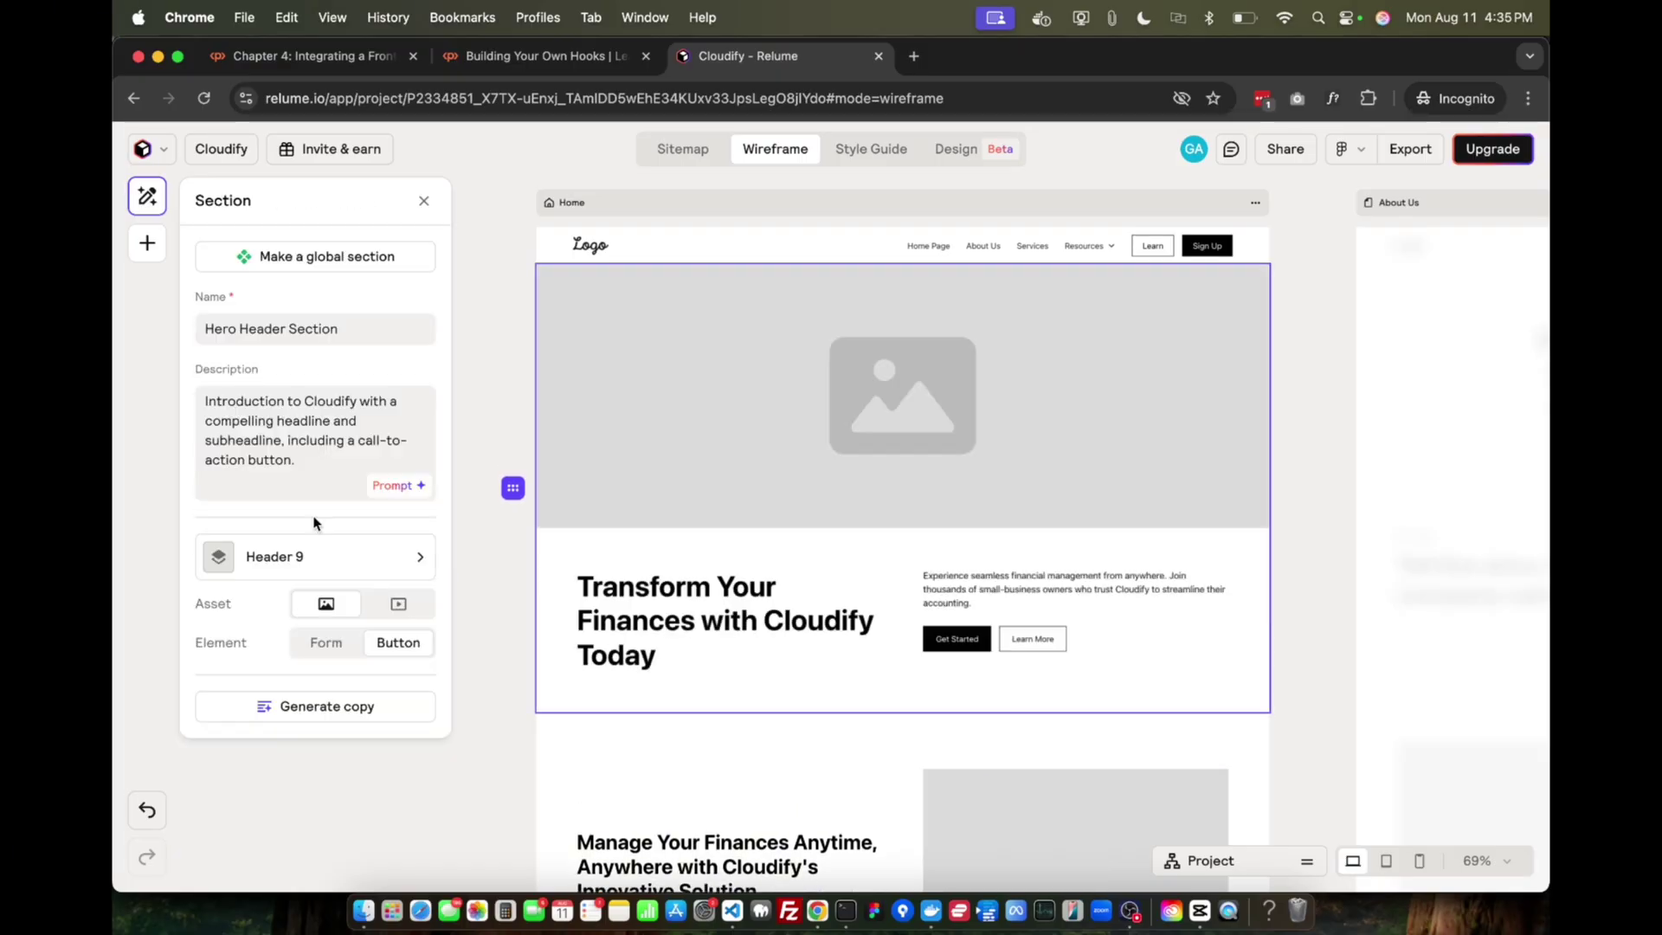
click(398, 605)
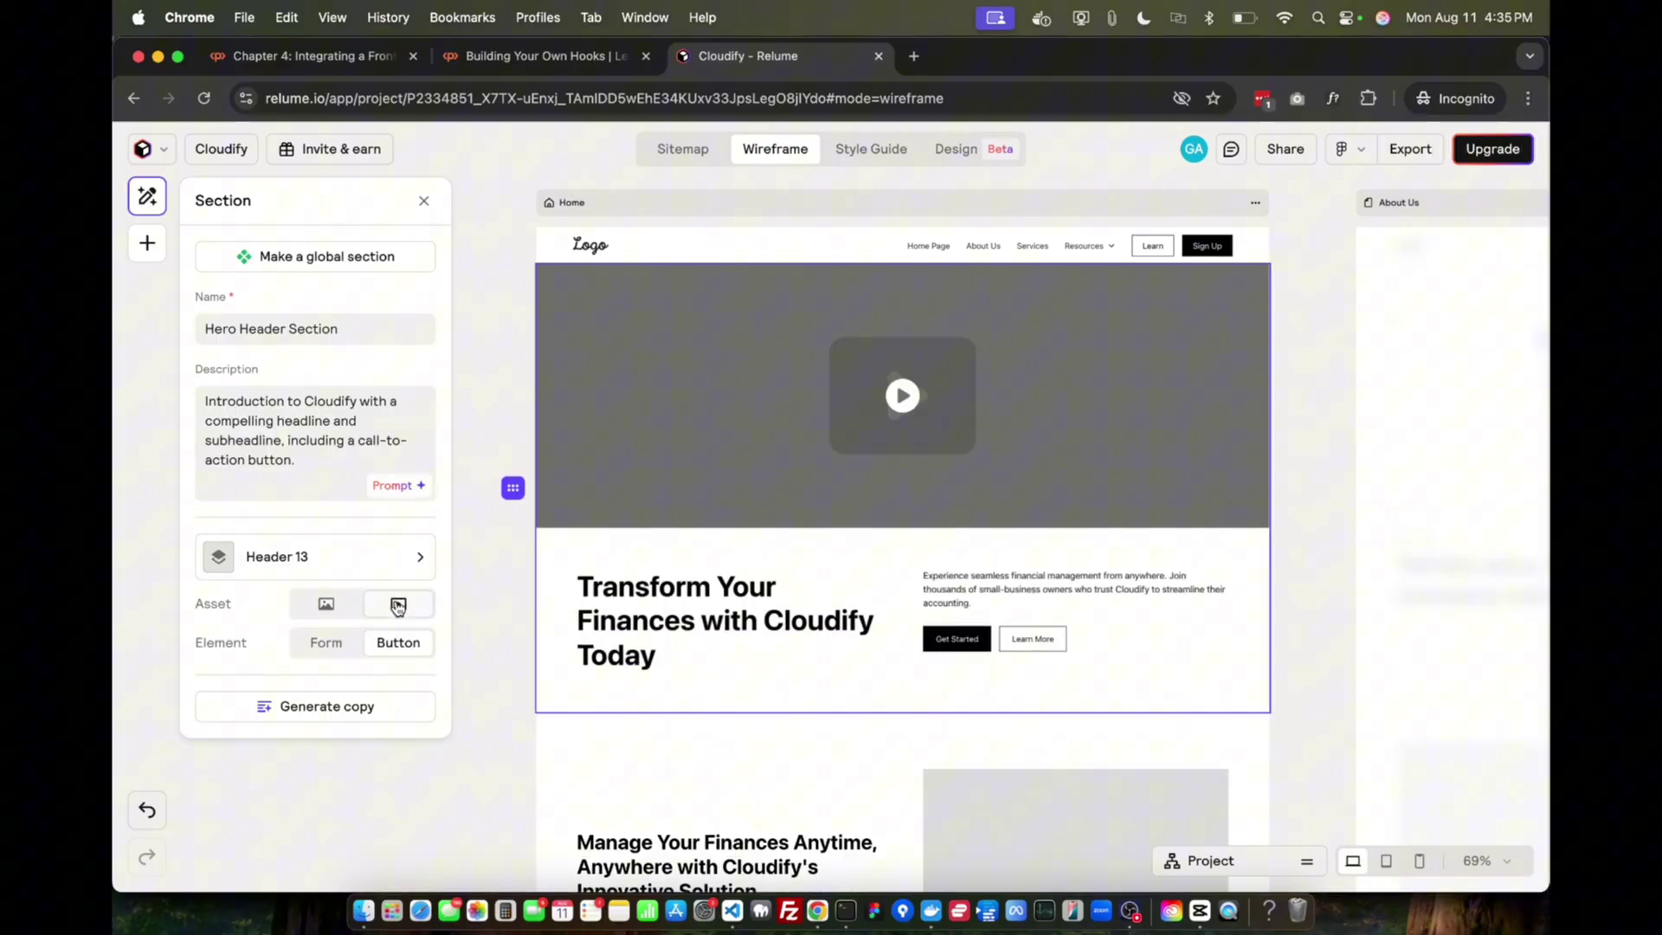
click(324, 609)
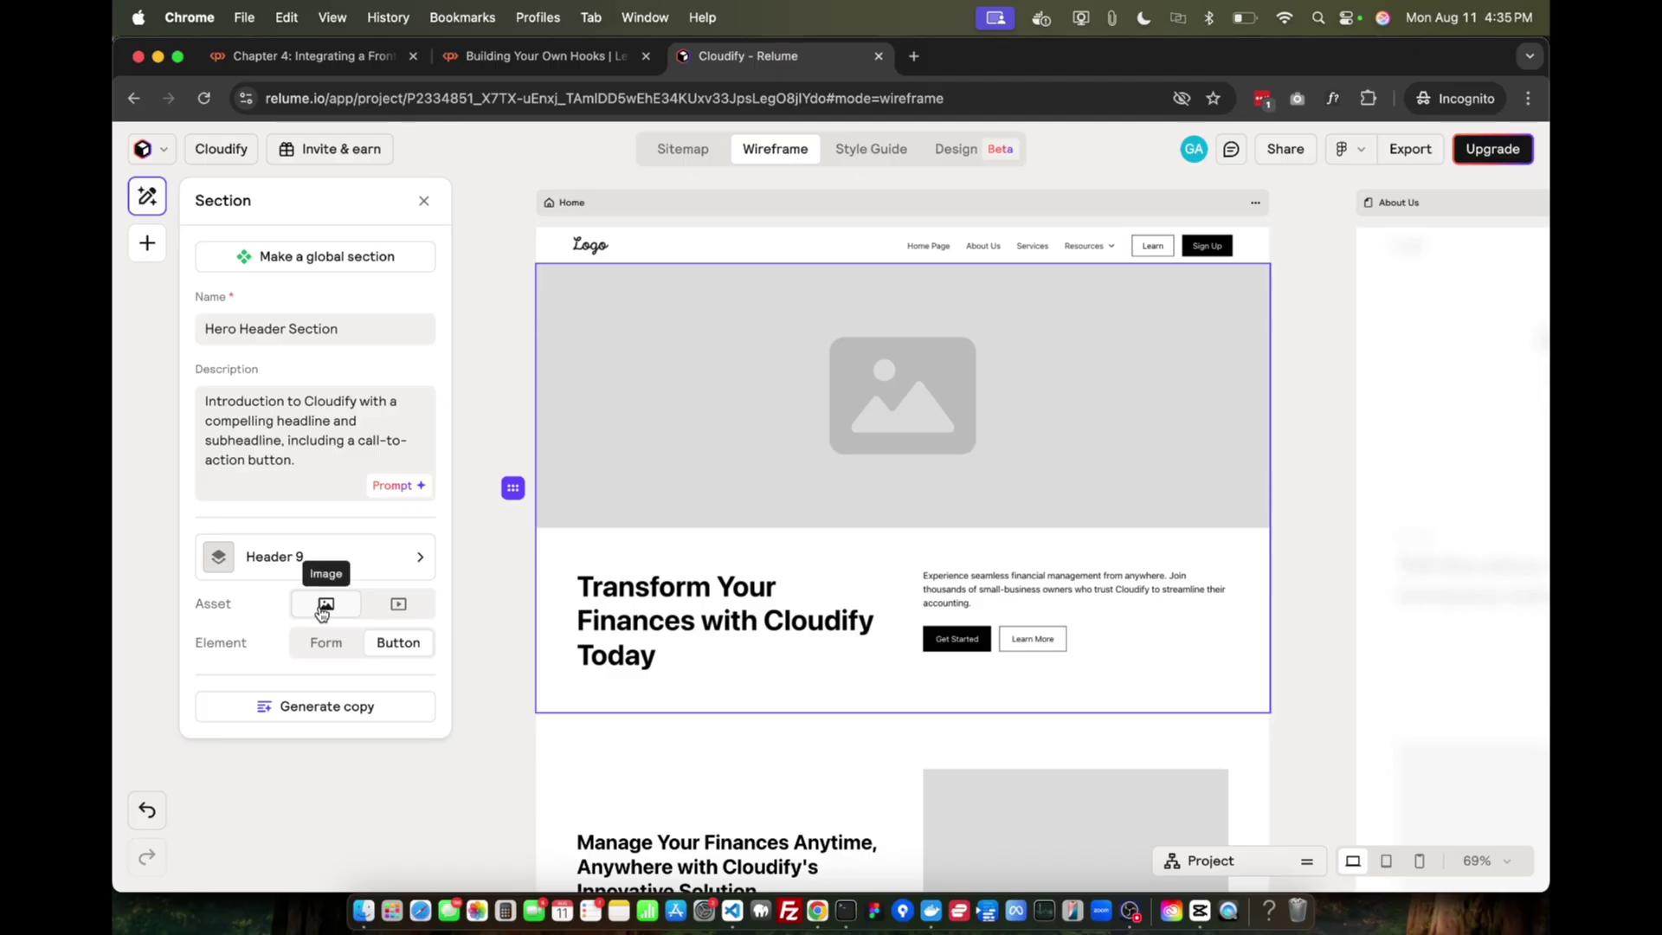
Step: Revert the hero to Header 1, then set Card style with an image (Header 84)
click(299, 561)
click(275, 424)
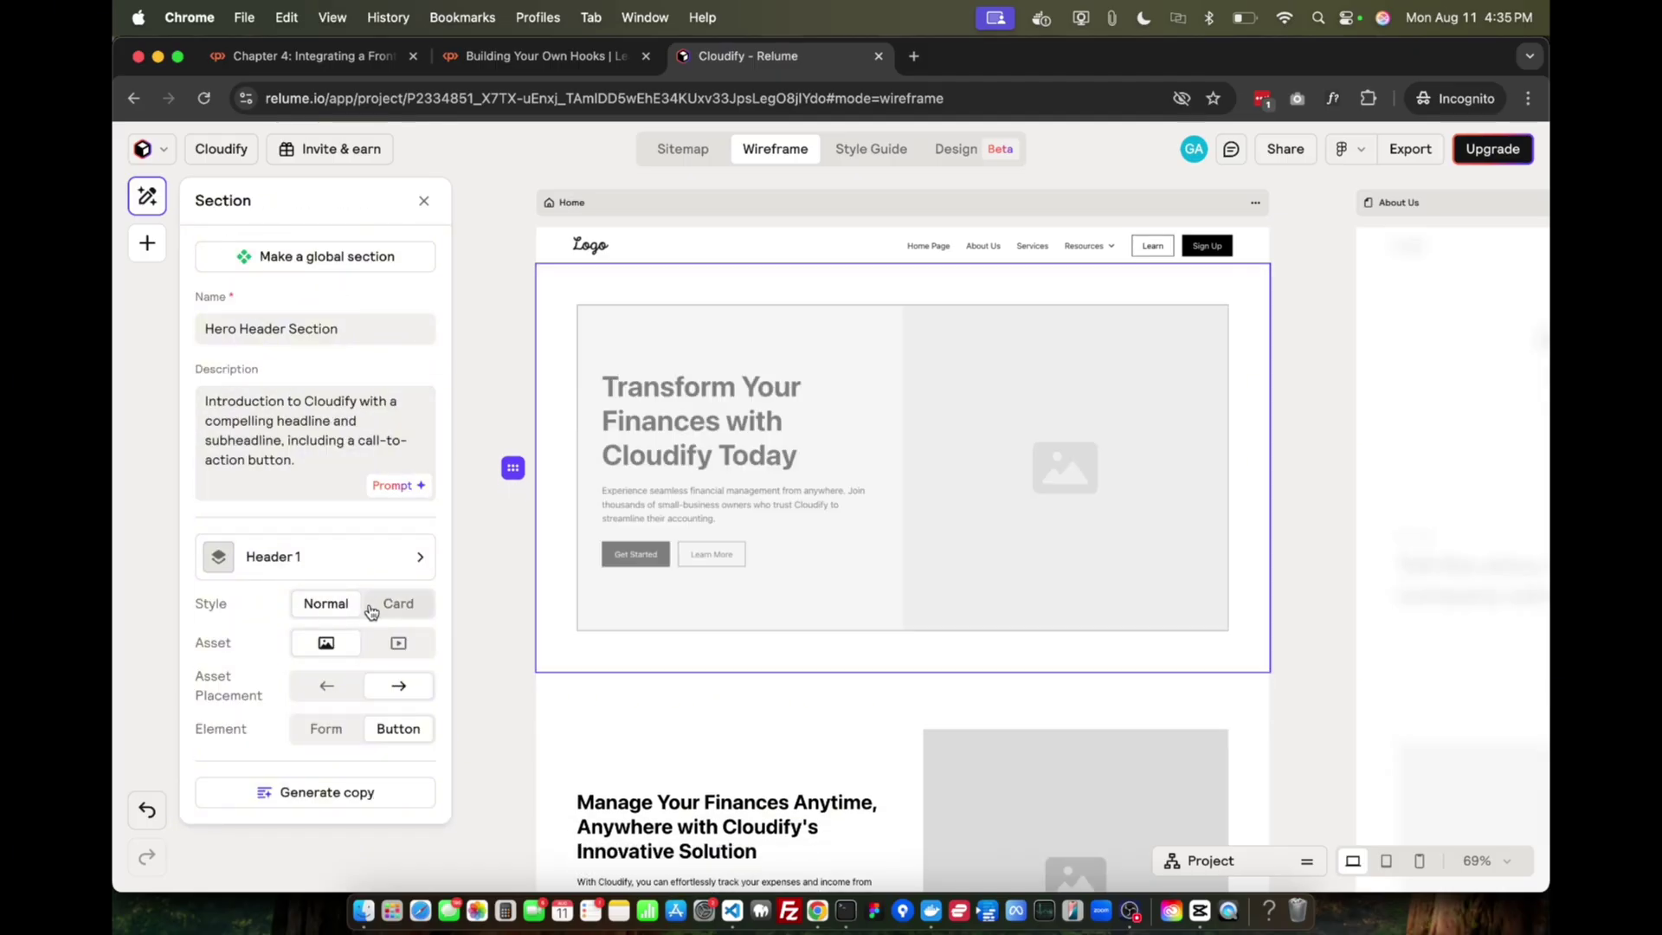
click(385, 610)
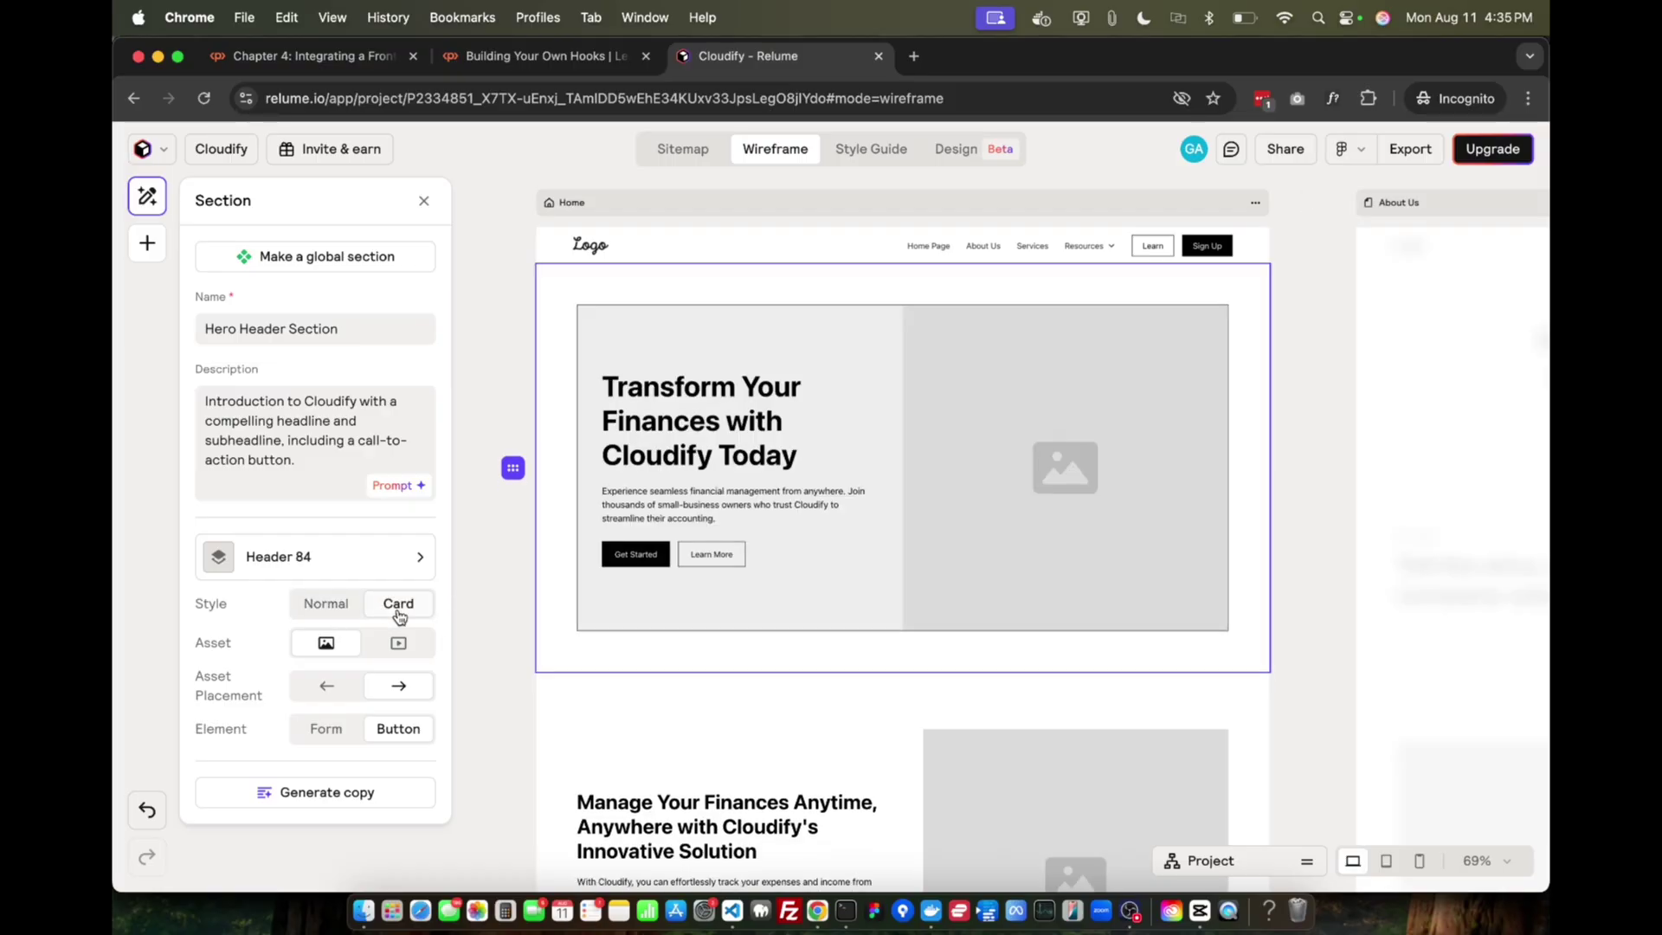
click(418, 650)
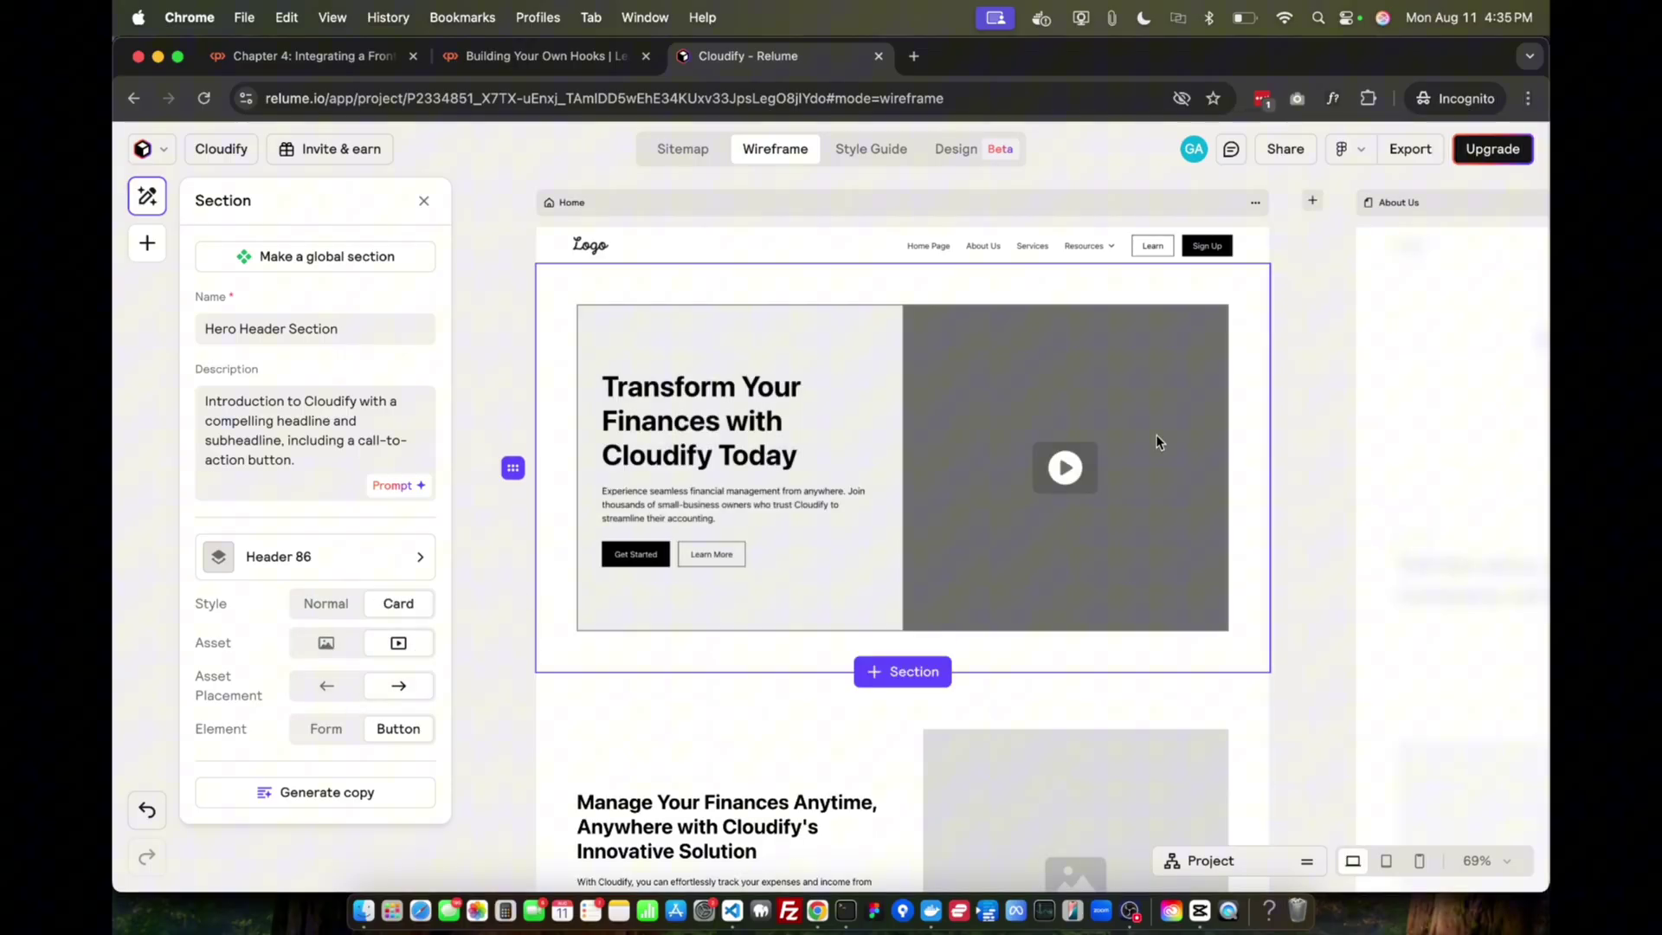
click(328, 651)
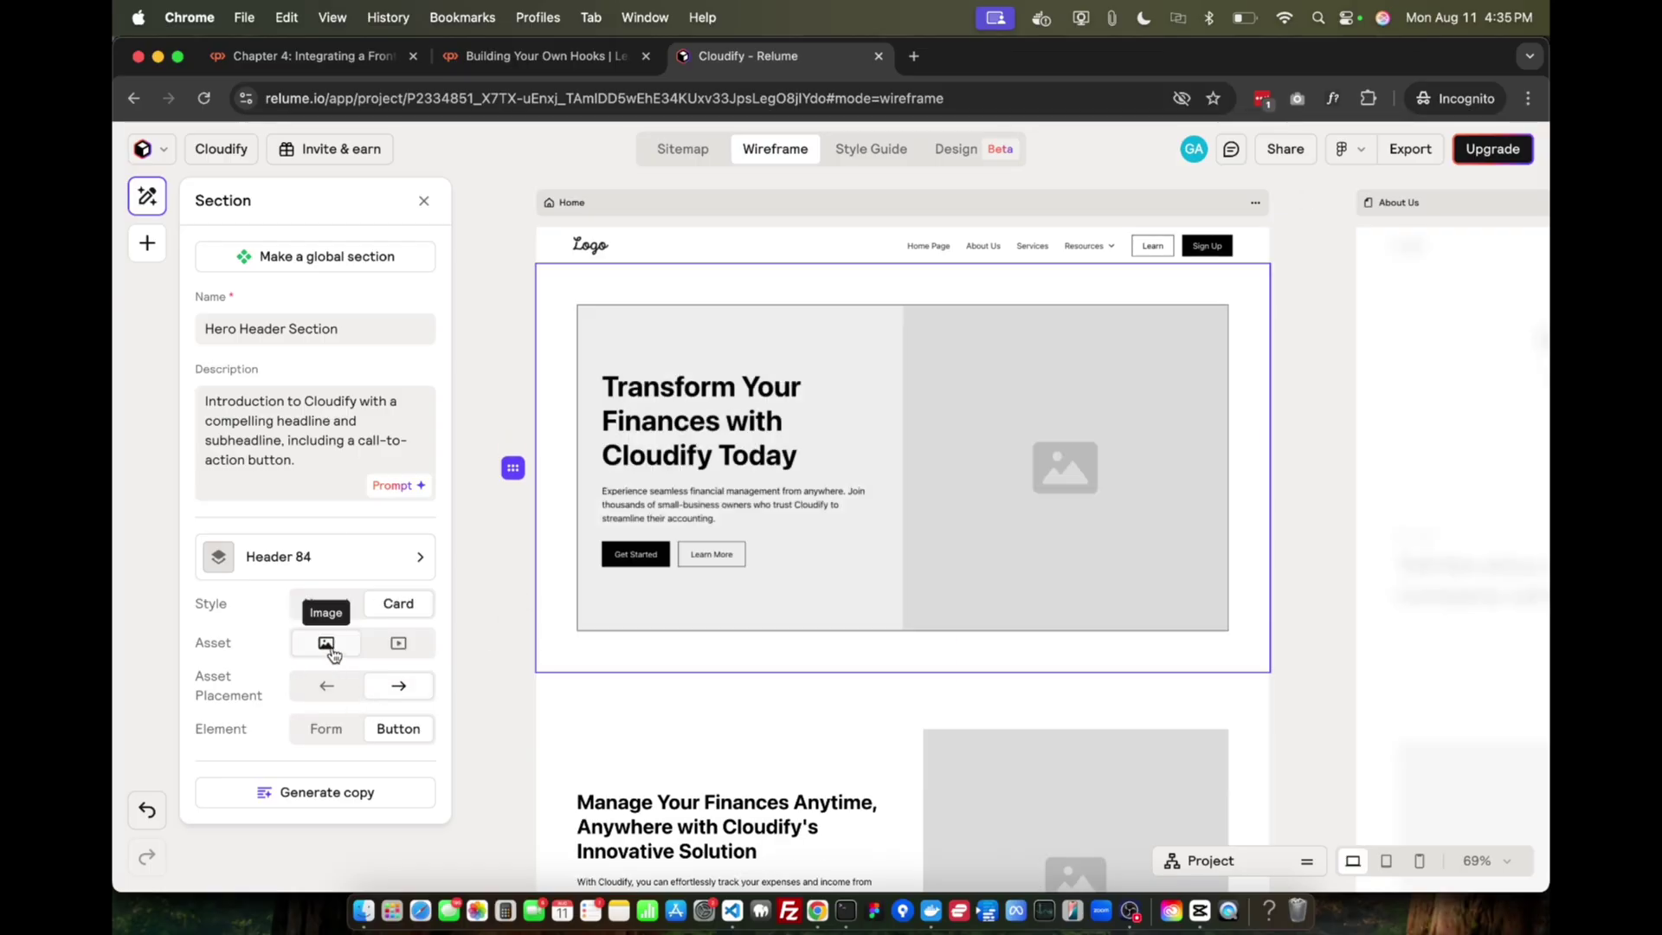
Step: Place the hero image on the left and keep buttons rather than an email form
click(329, 687)
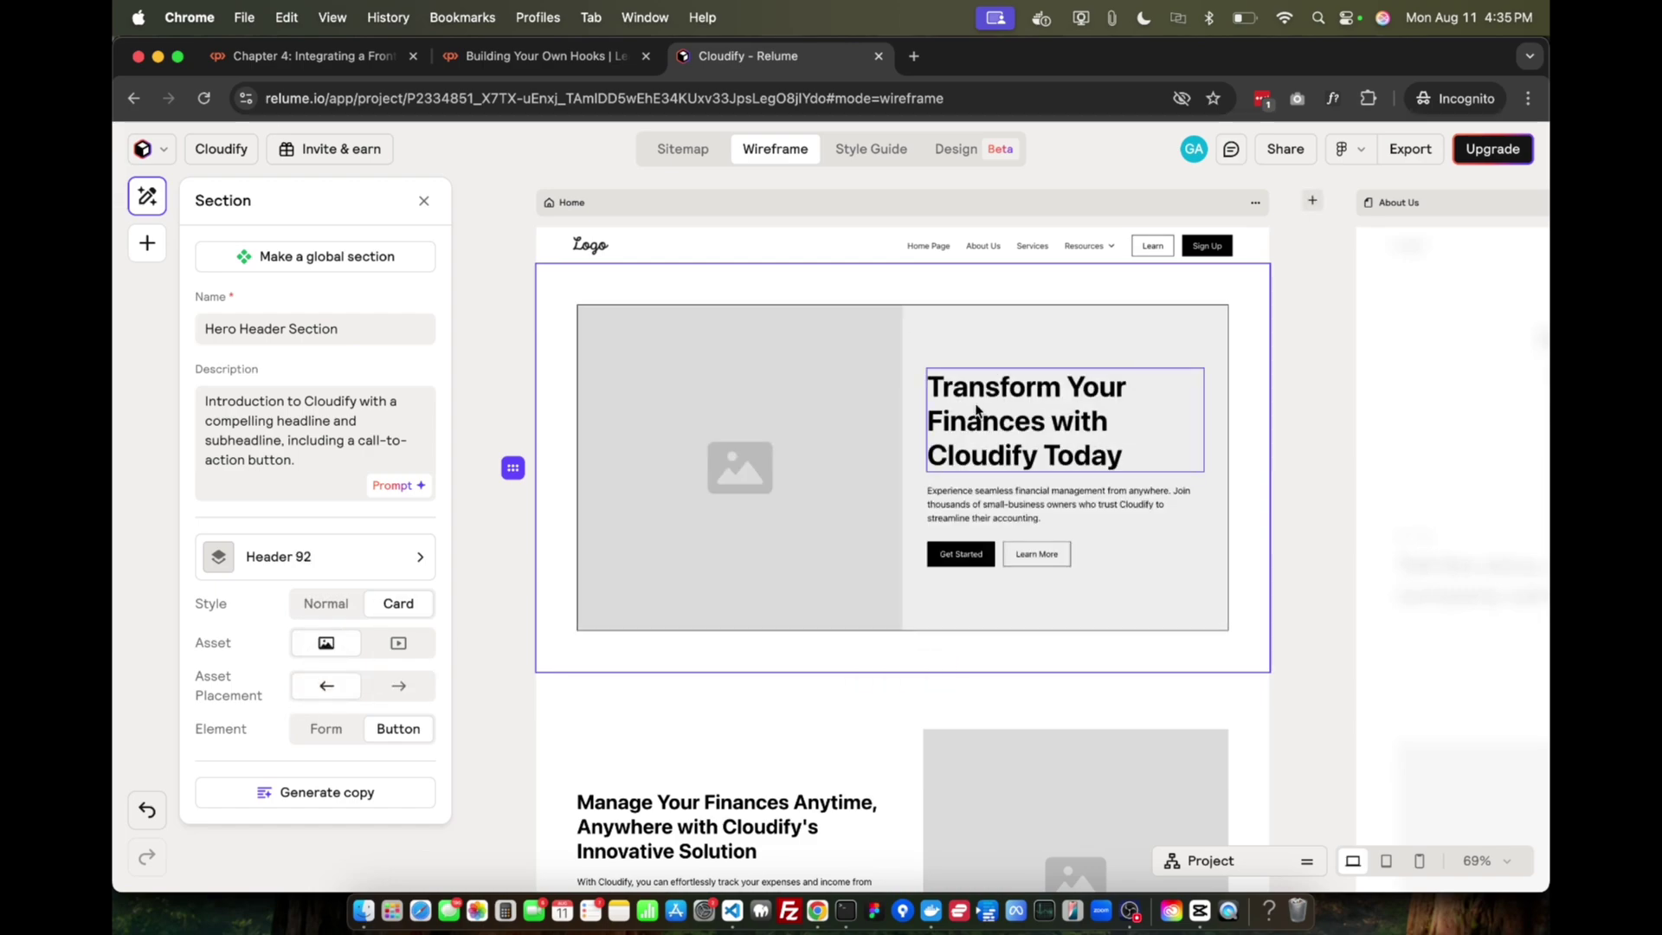
click(327, 727)
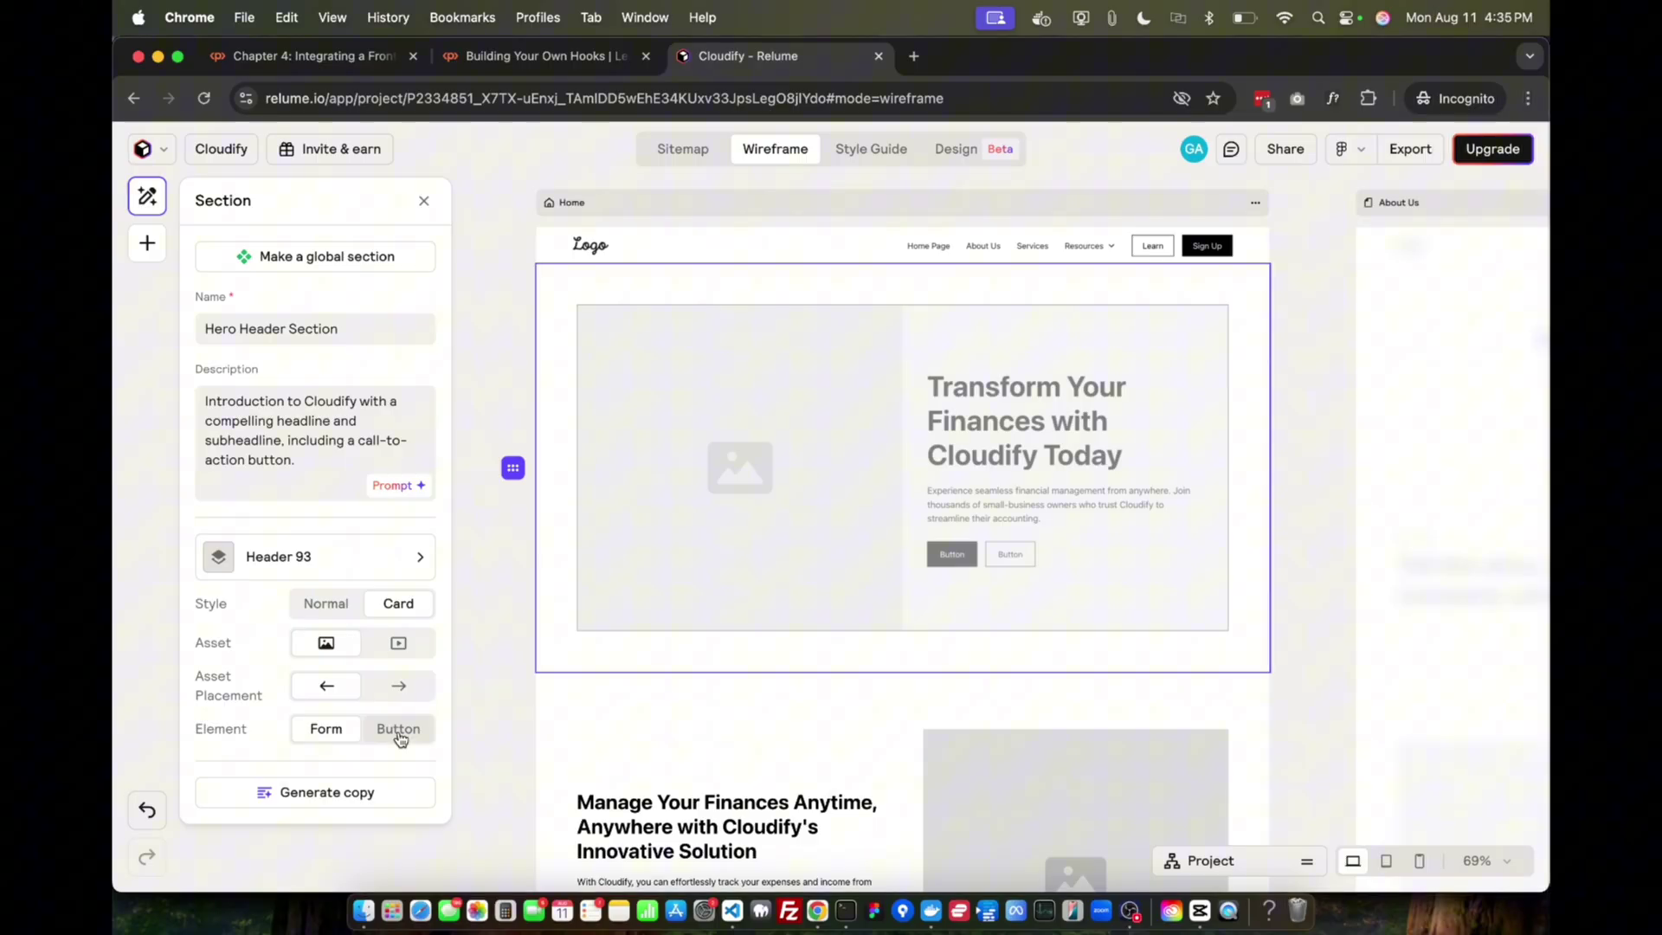
click(395, 735)
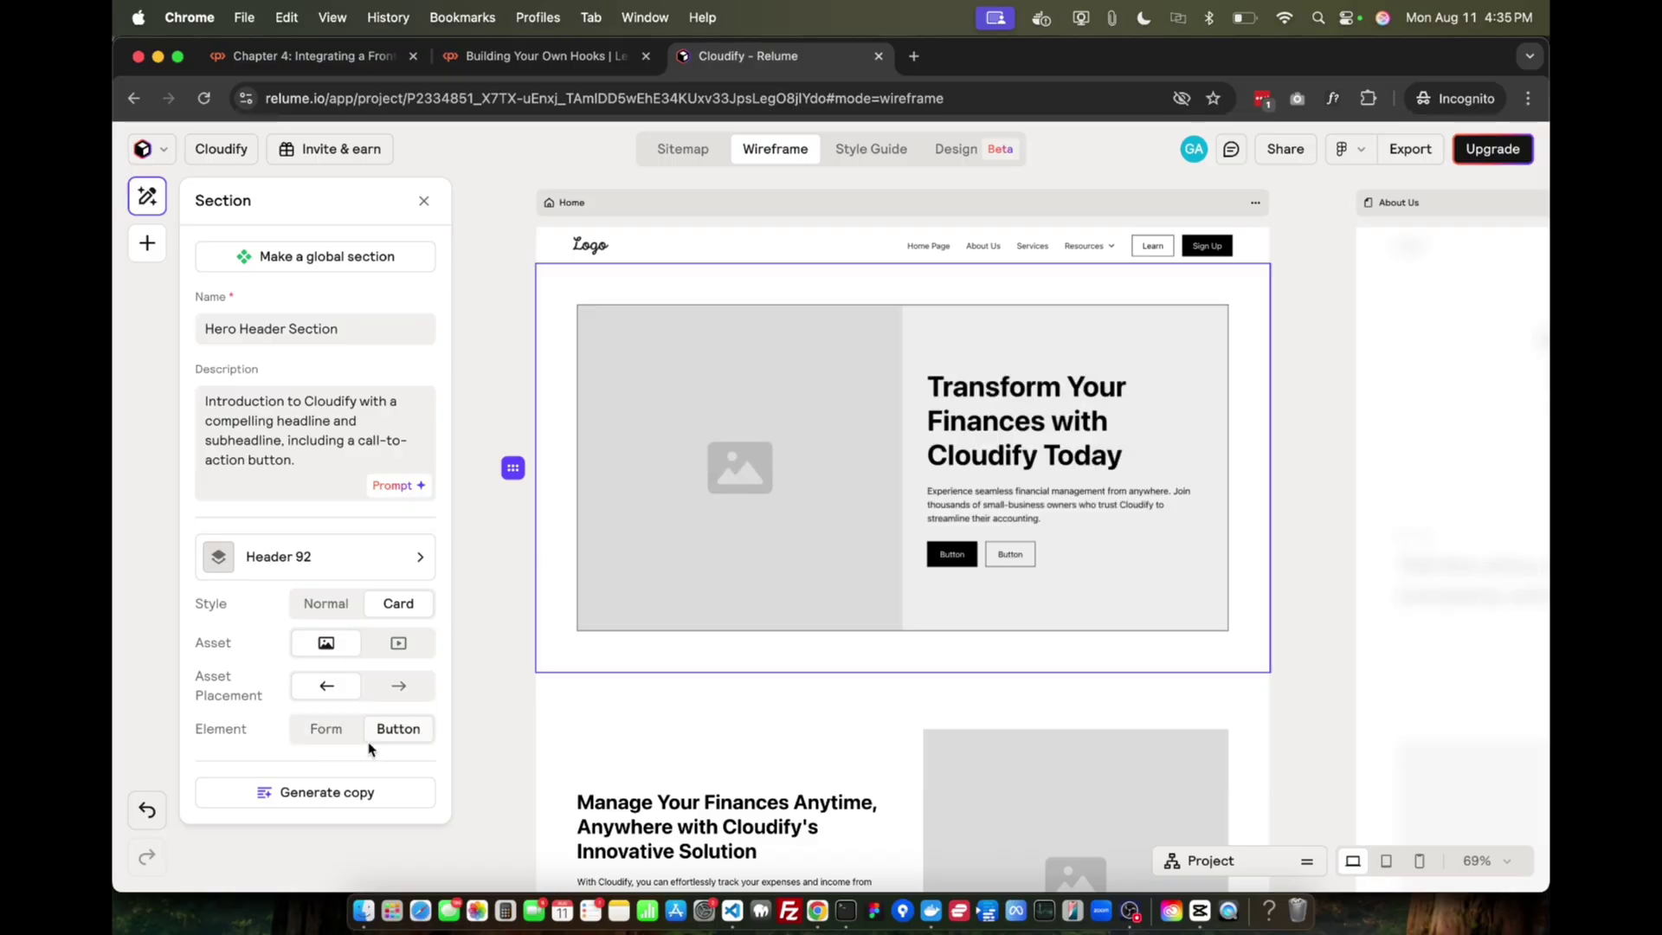
Step: Regenerate the hero copy, now headlined 'Transform Your Business with Cloud-Based Accounting'
click(309, 793)
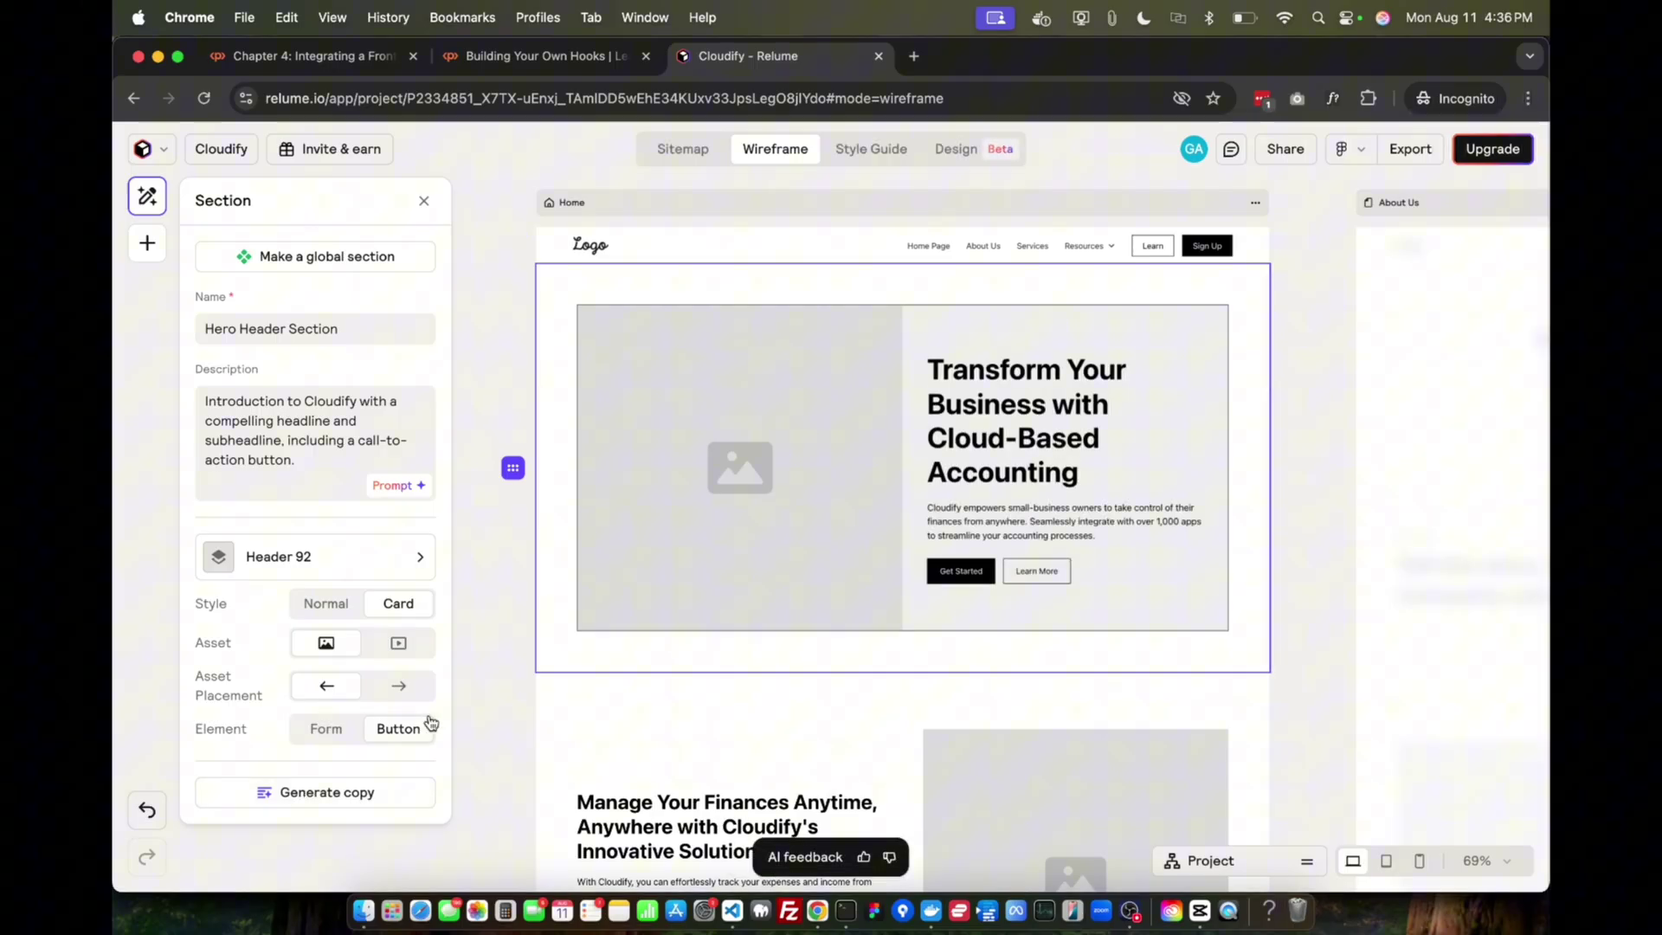
scroll(783, 704, down, 2)
scroll(623, 445, up, 3)
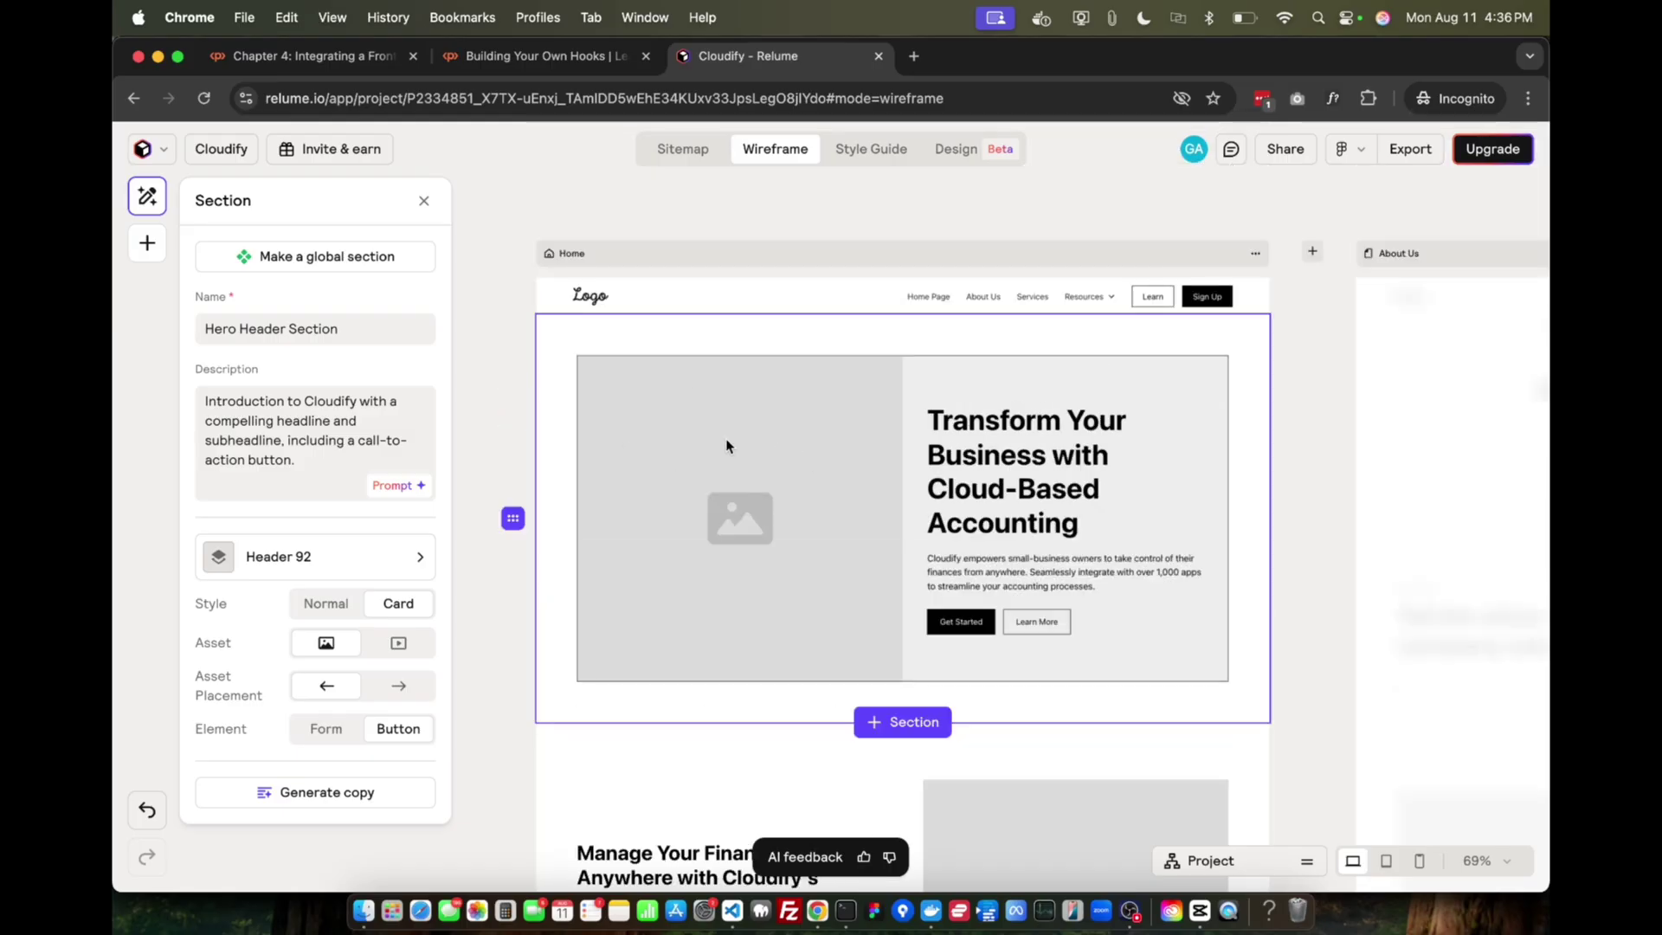
scroll(758, 512, down, 6)
scroll(883, 502, down, 1)
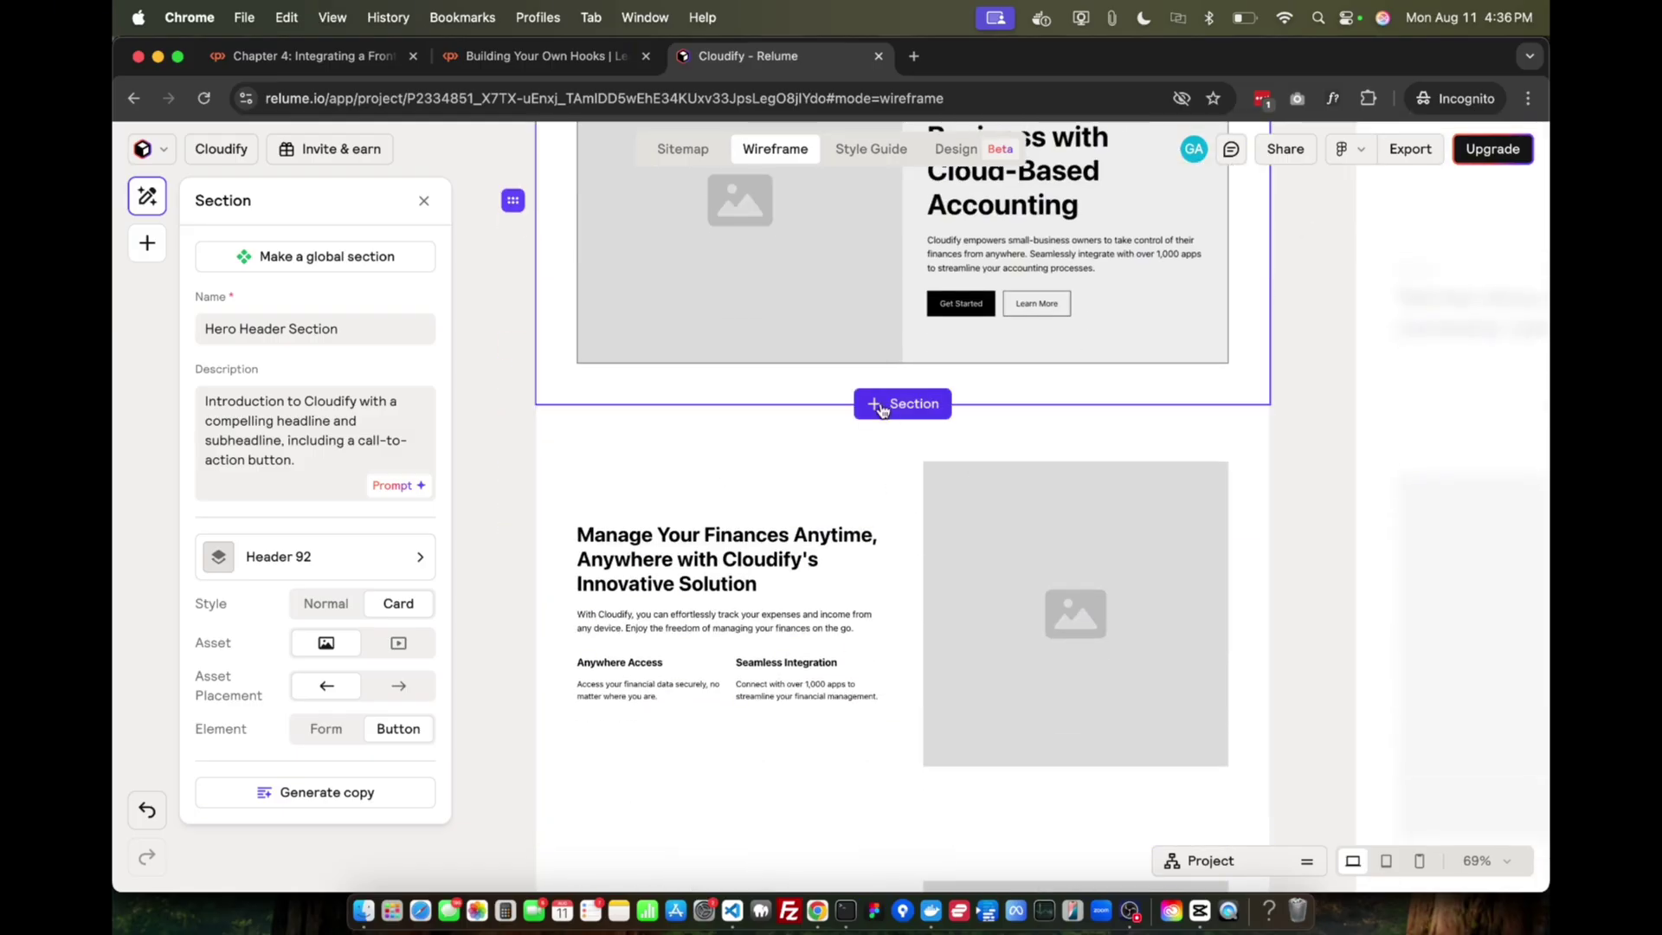
Step: Open the Add panel below the hero and scroll through the available section categories
click(881, 410)
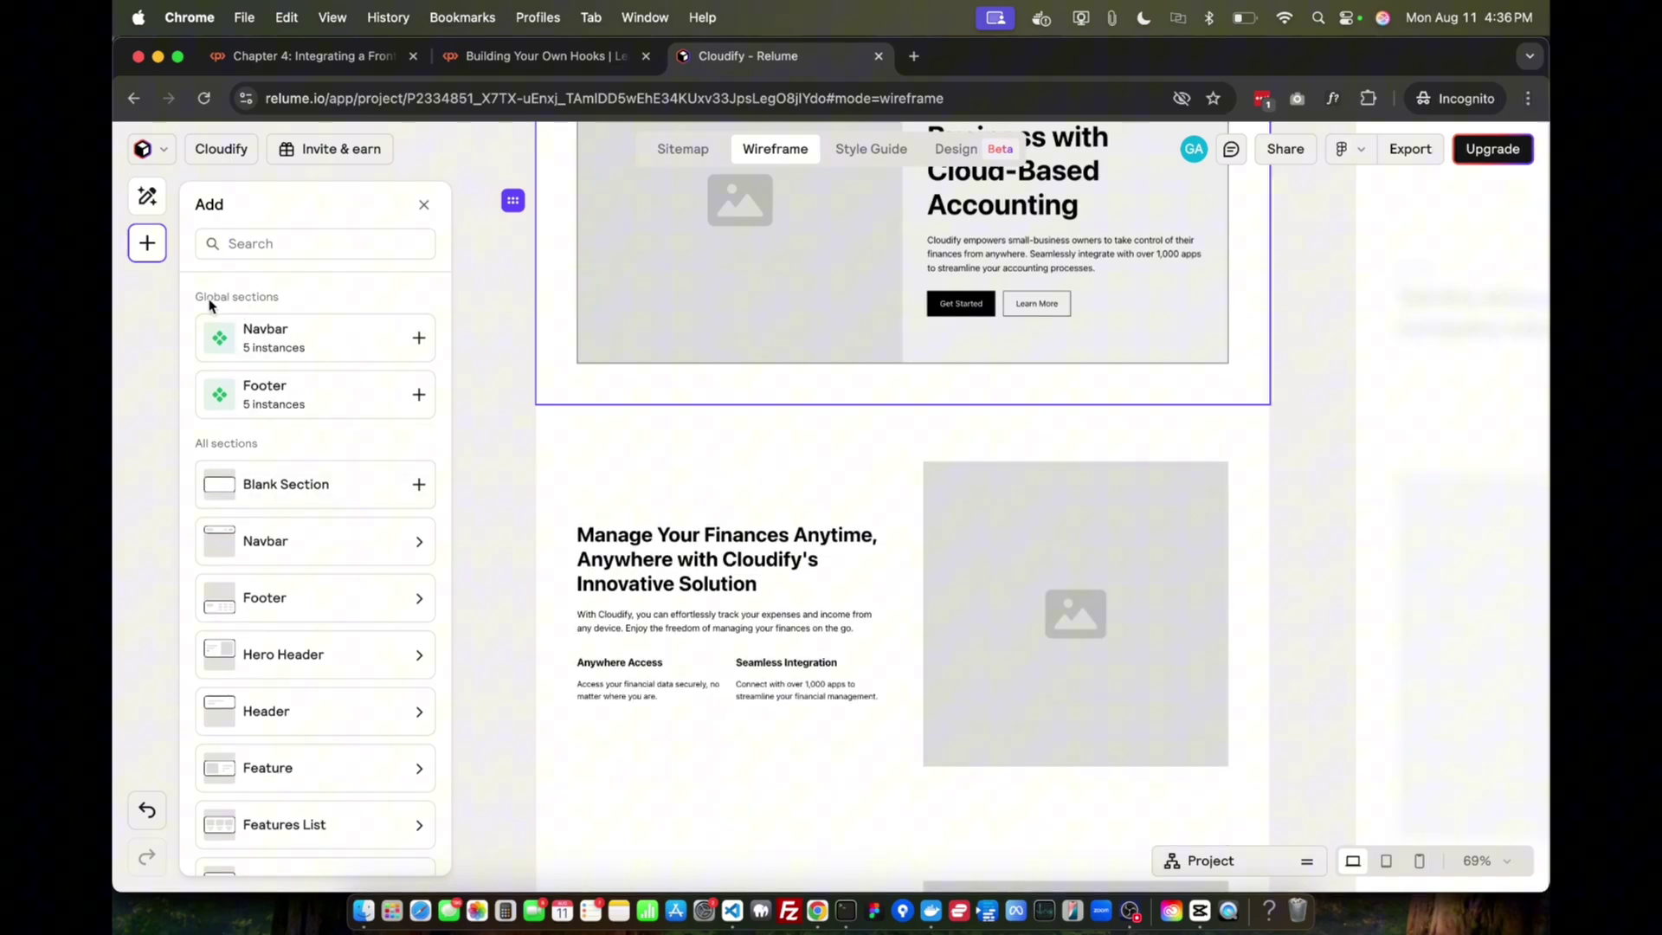
scroll(355, 615, down, 4)
scroll(352, 606, down, 10)
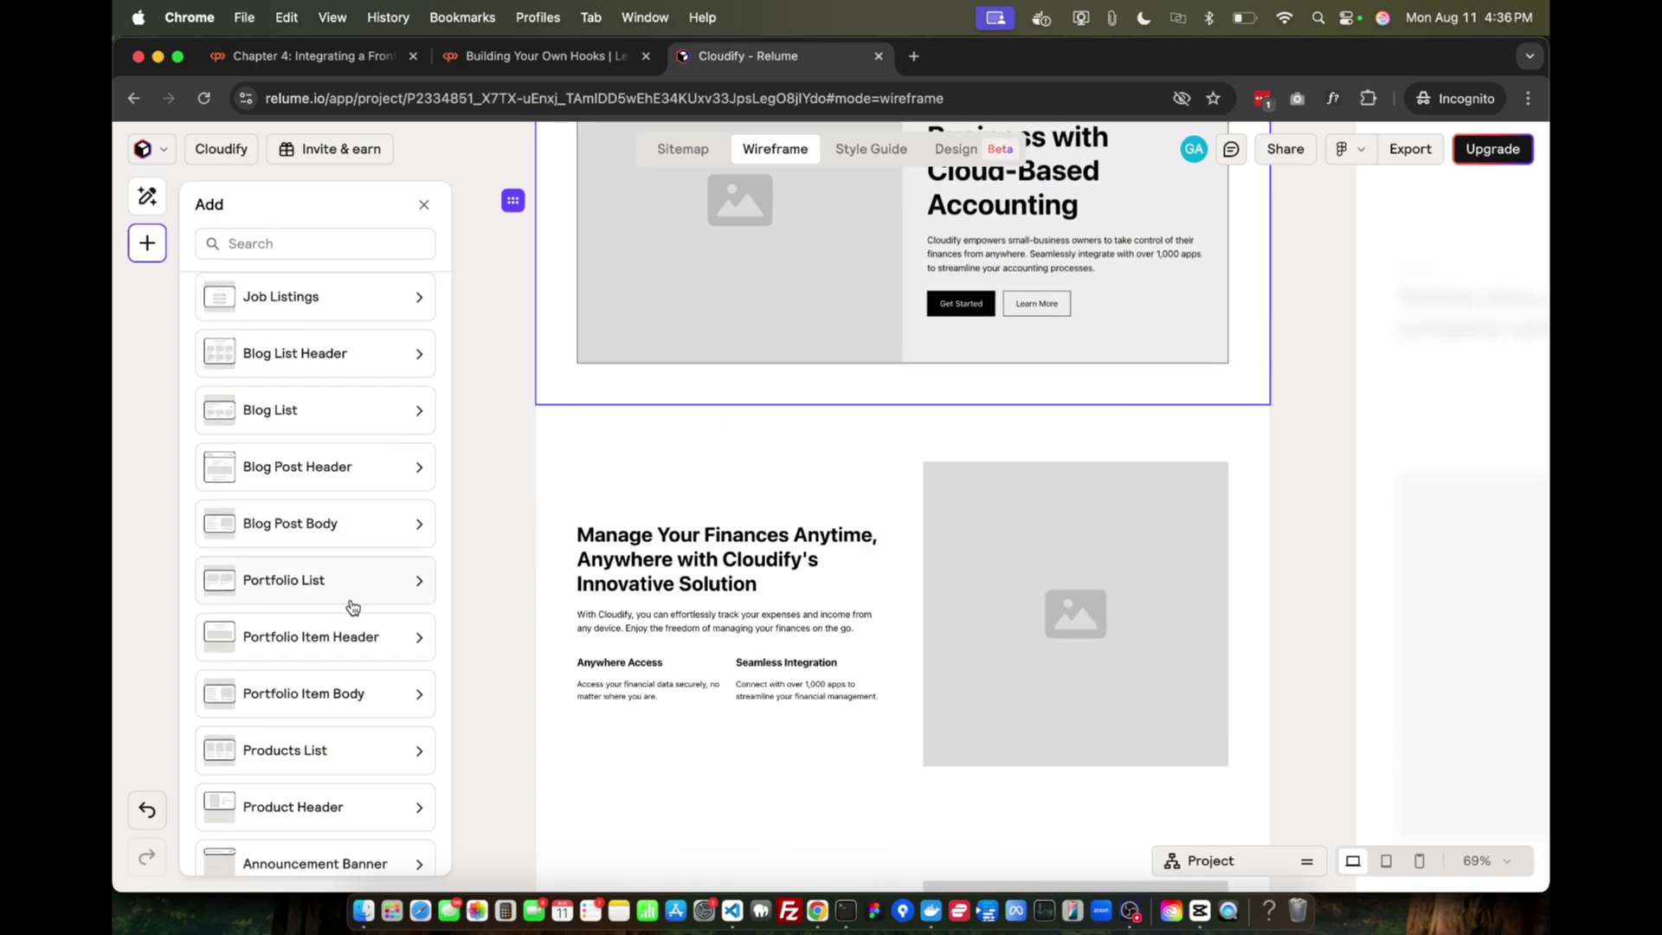
scroll(352, 606, up, 20)
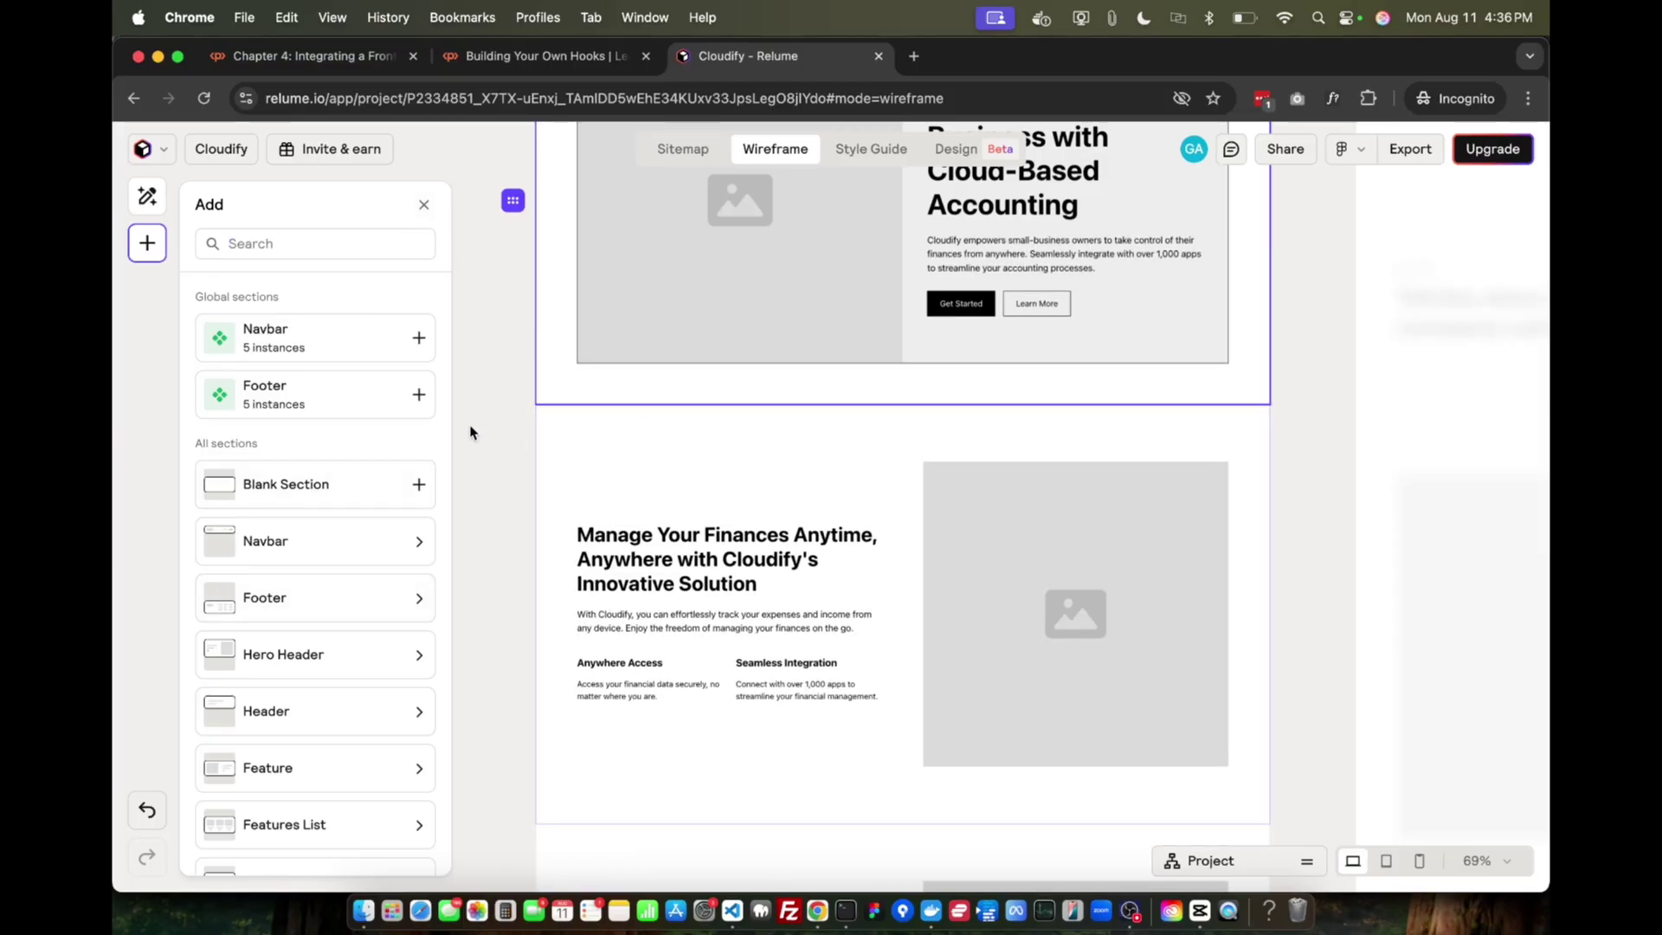
click(424, 206)
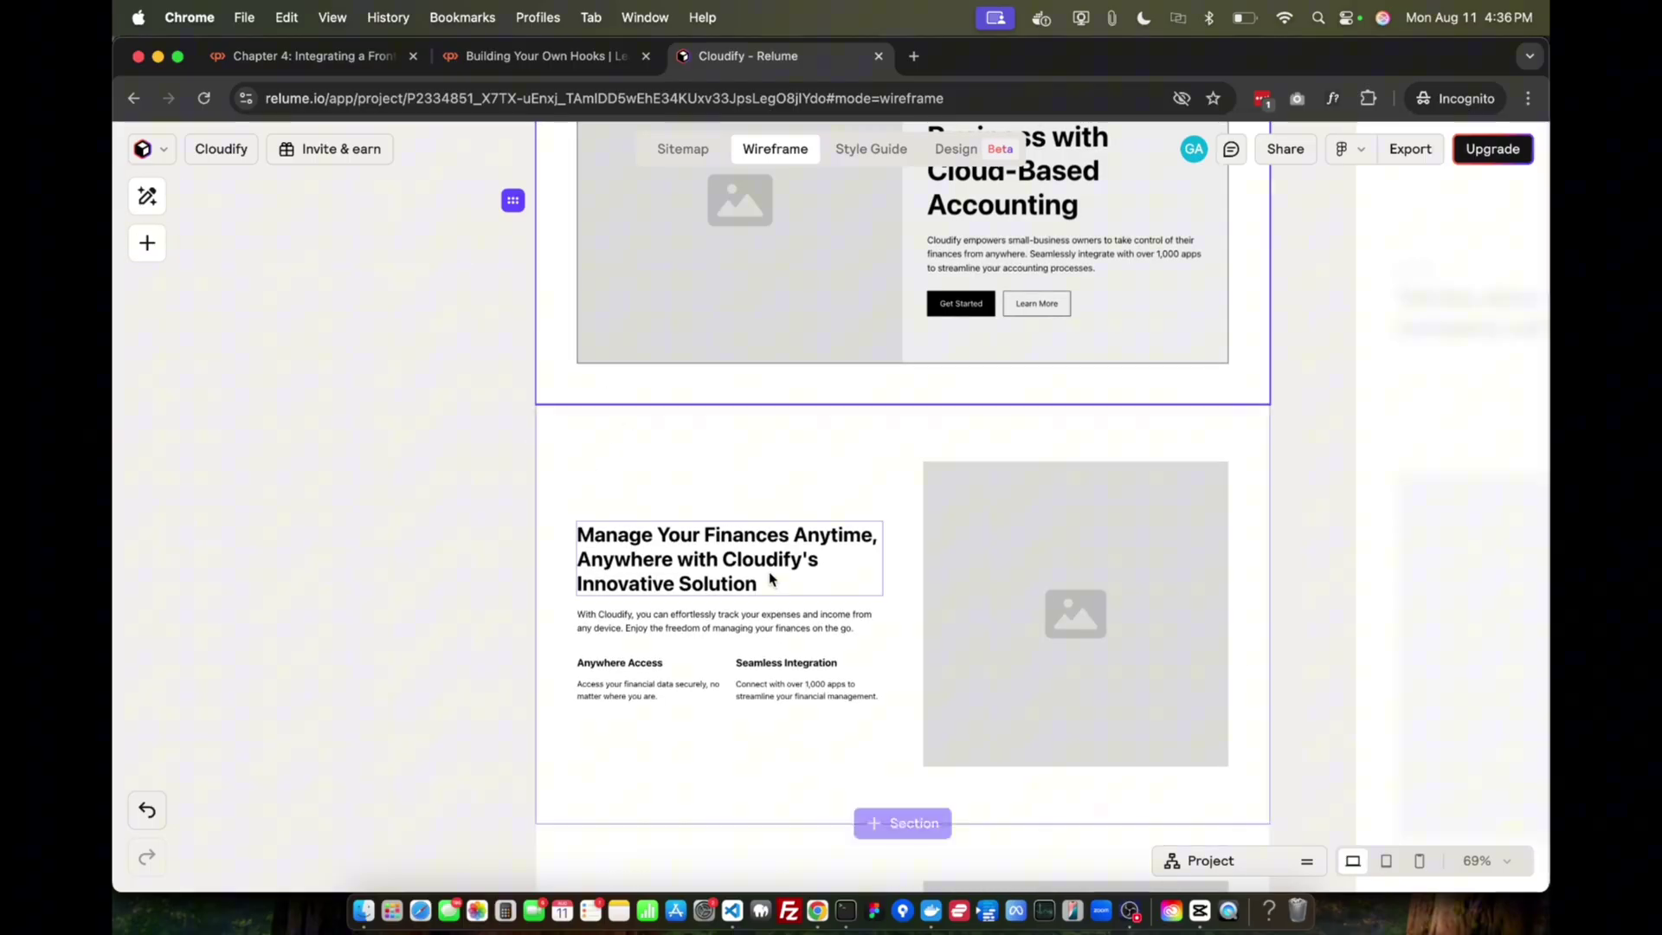
scroll(771, 578, up, 3)
scroll(771, 578, down, 5)
scroll(771, 578, up, 6)
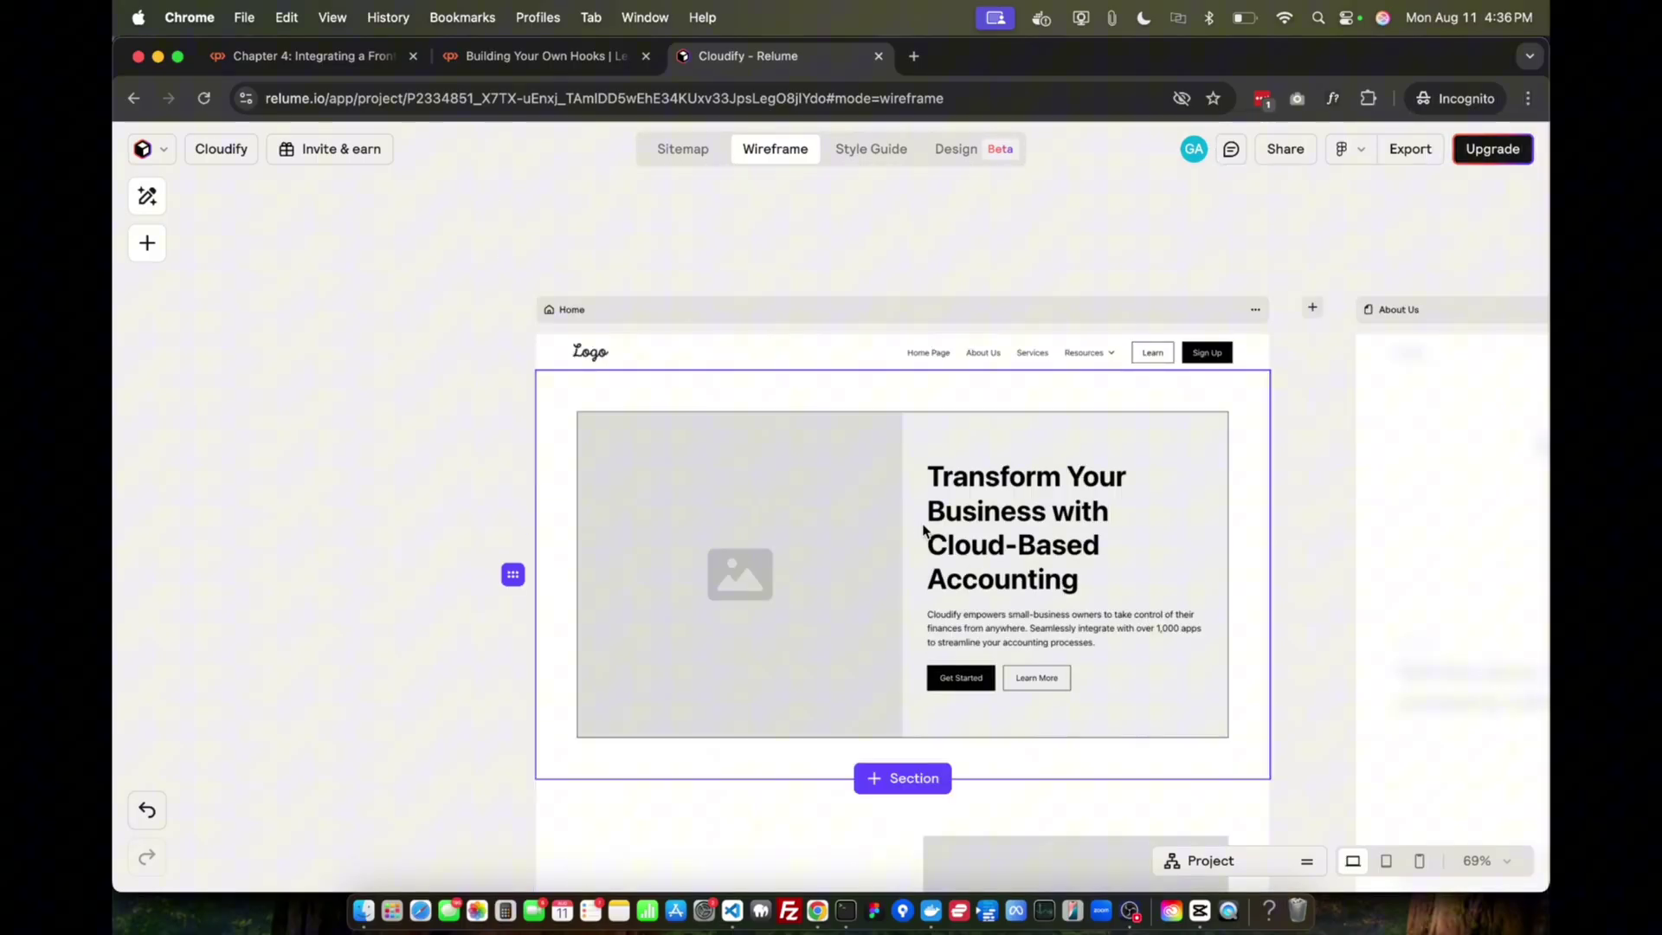
scroll(923, 531, right, 2)
scroll(924, 531, down, 1)
click(1307, 860)
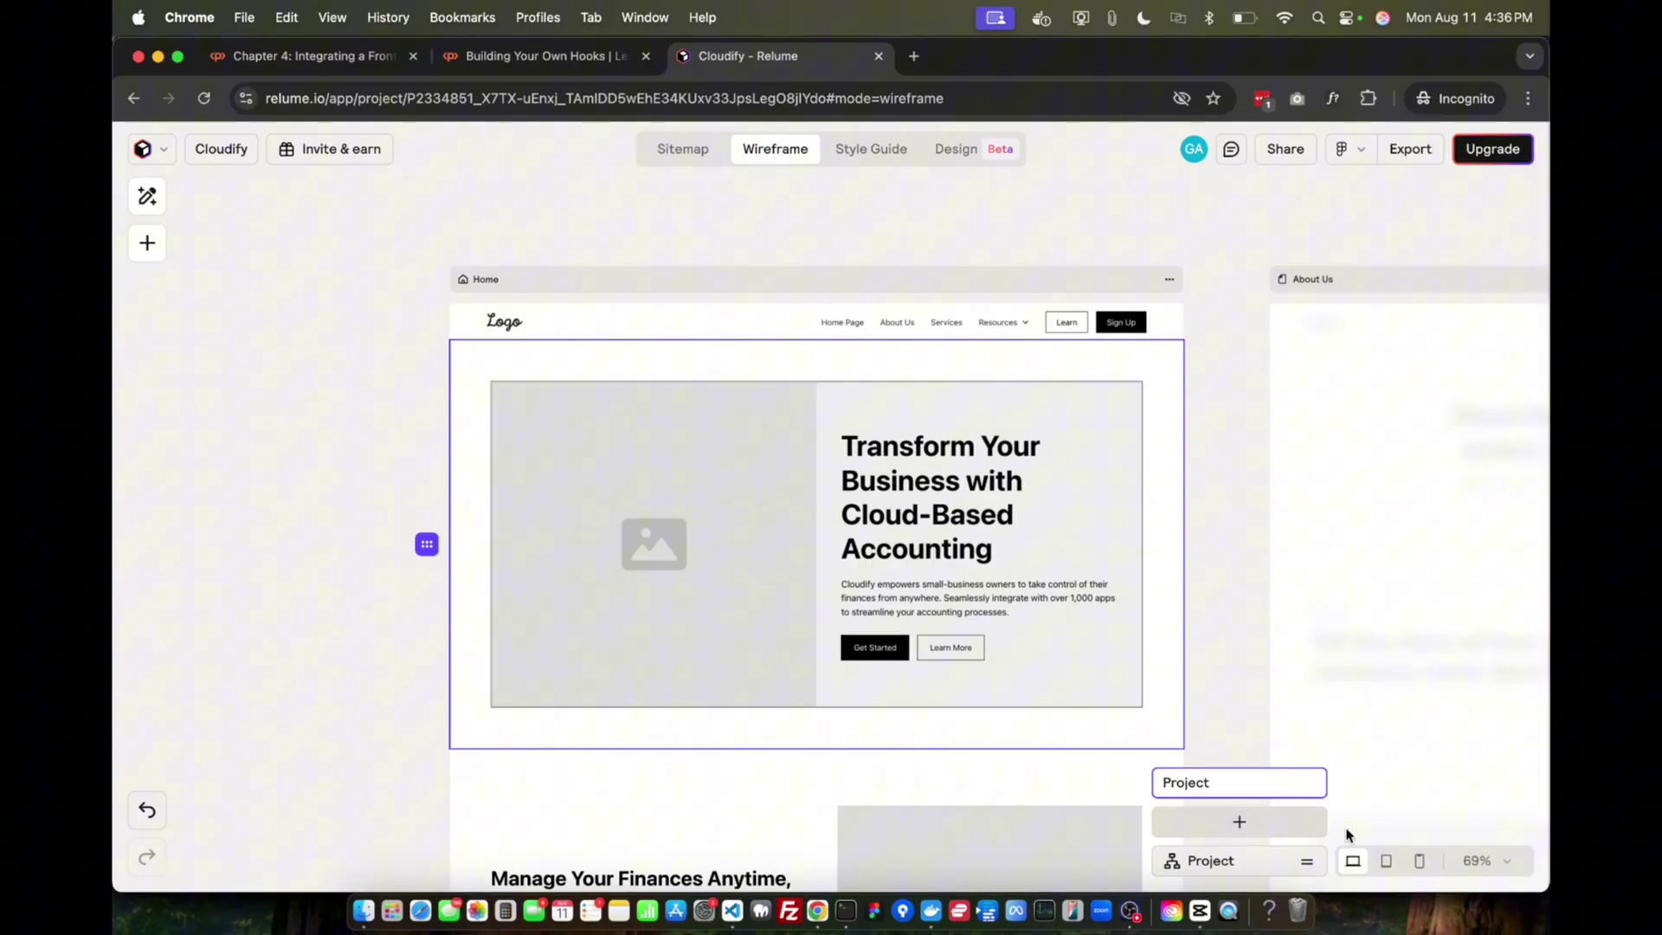
click(1387, 861)
drag(1331, 656, 1180, 586)
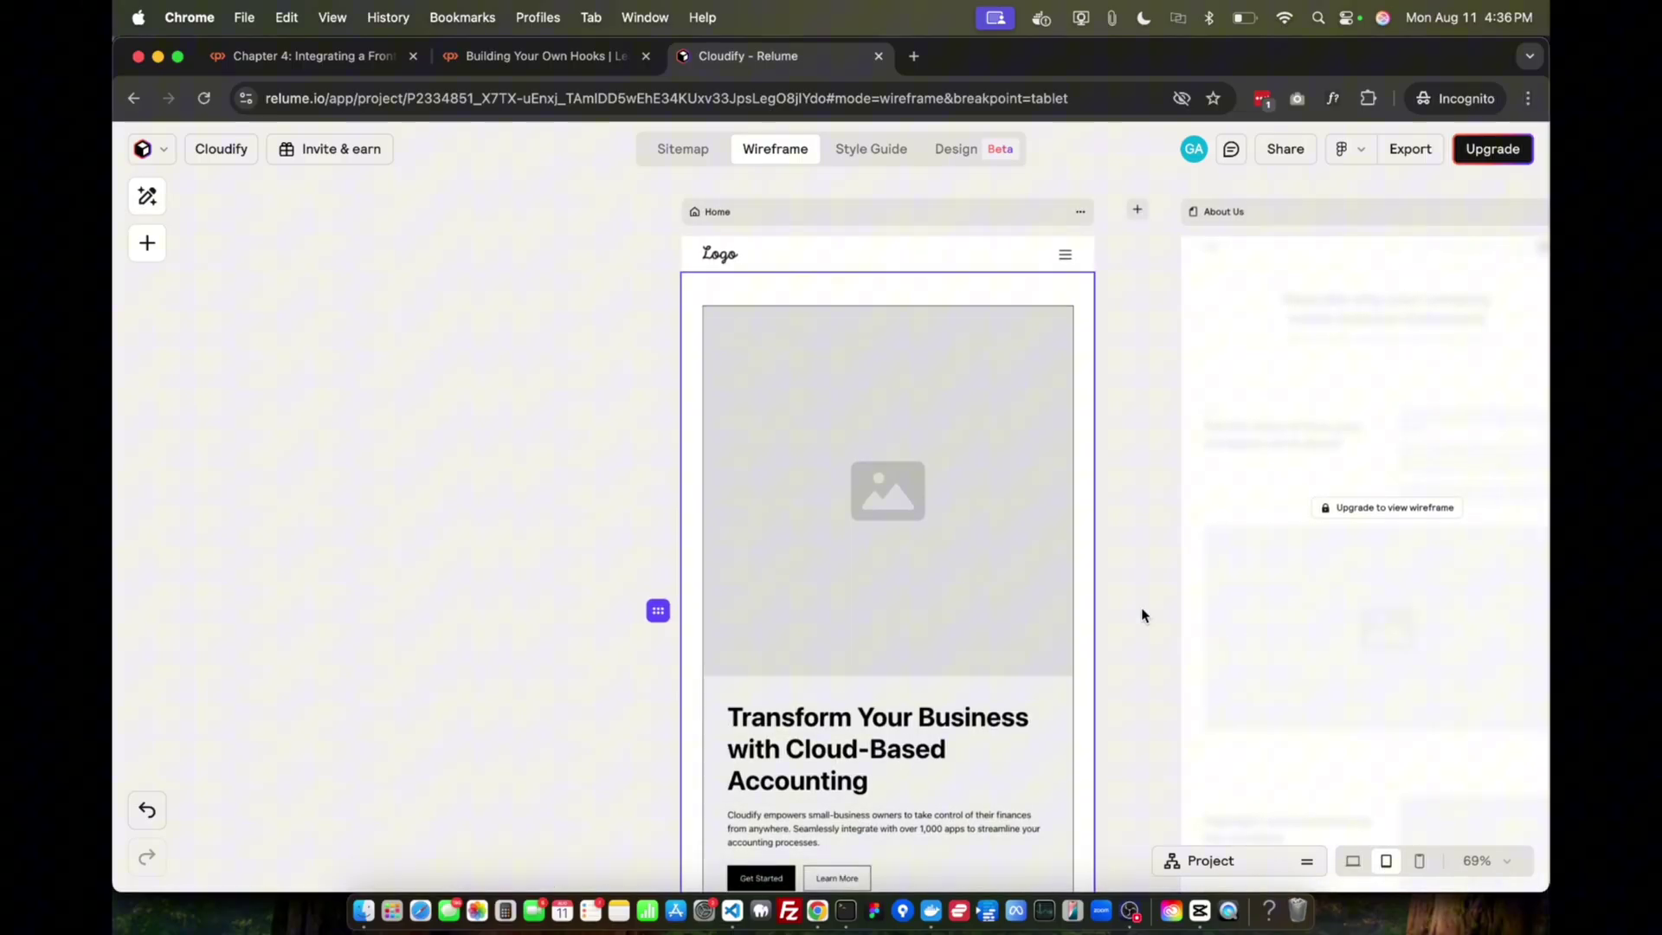
scroll(1142, 615, up, 1)
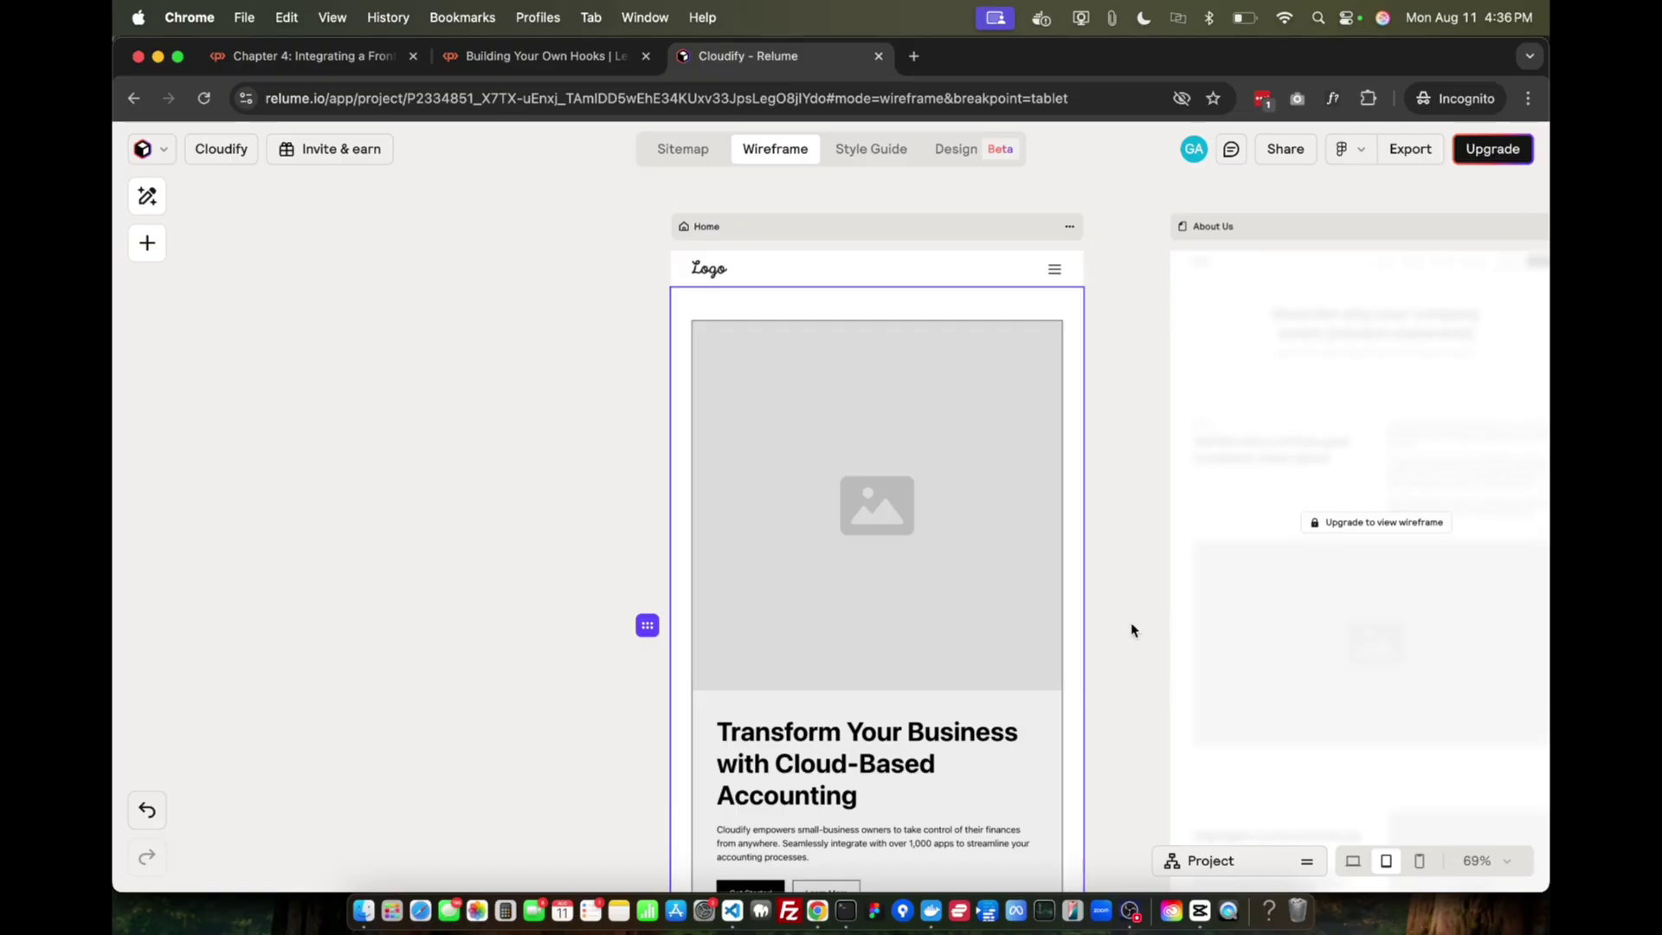
click(1417, 862)
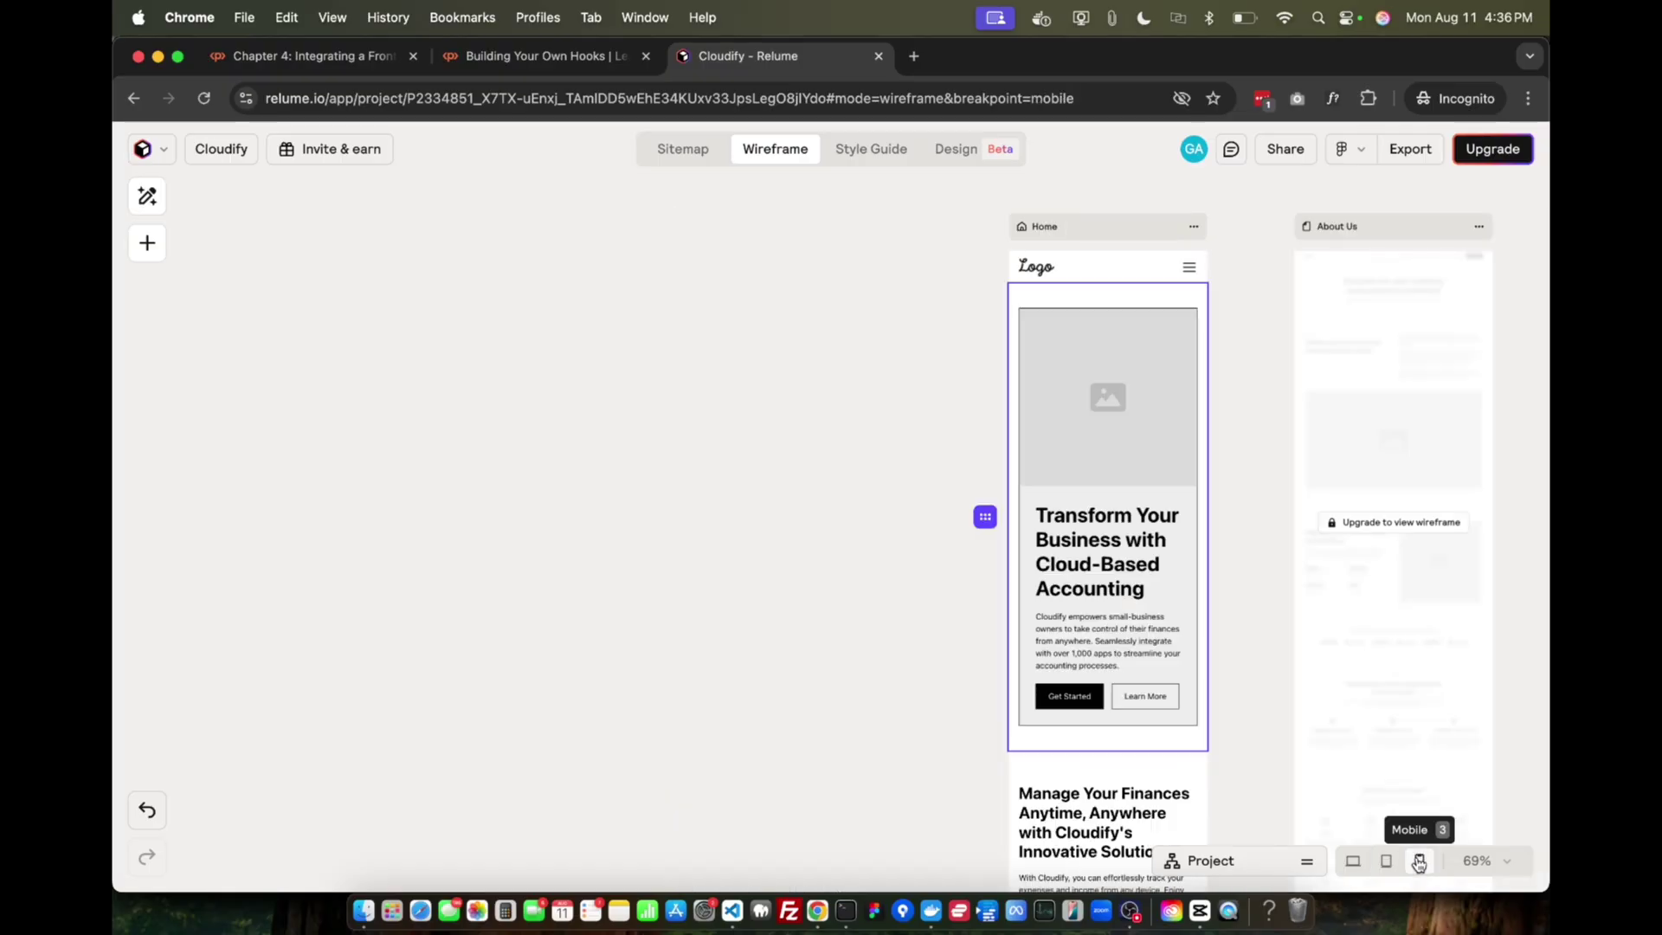
click(1487, 862)
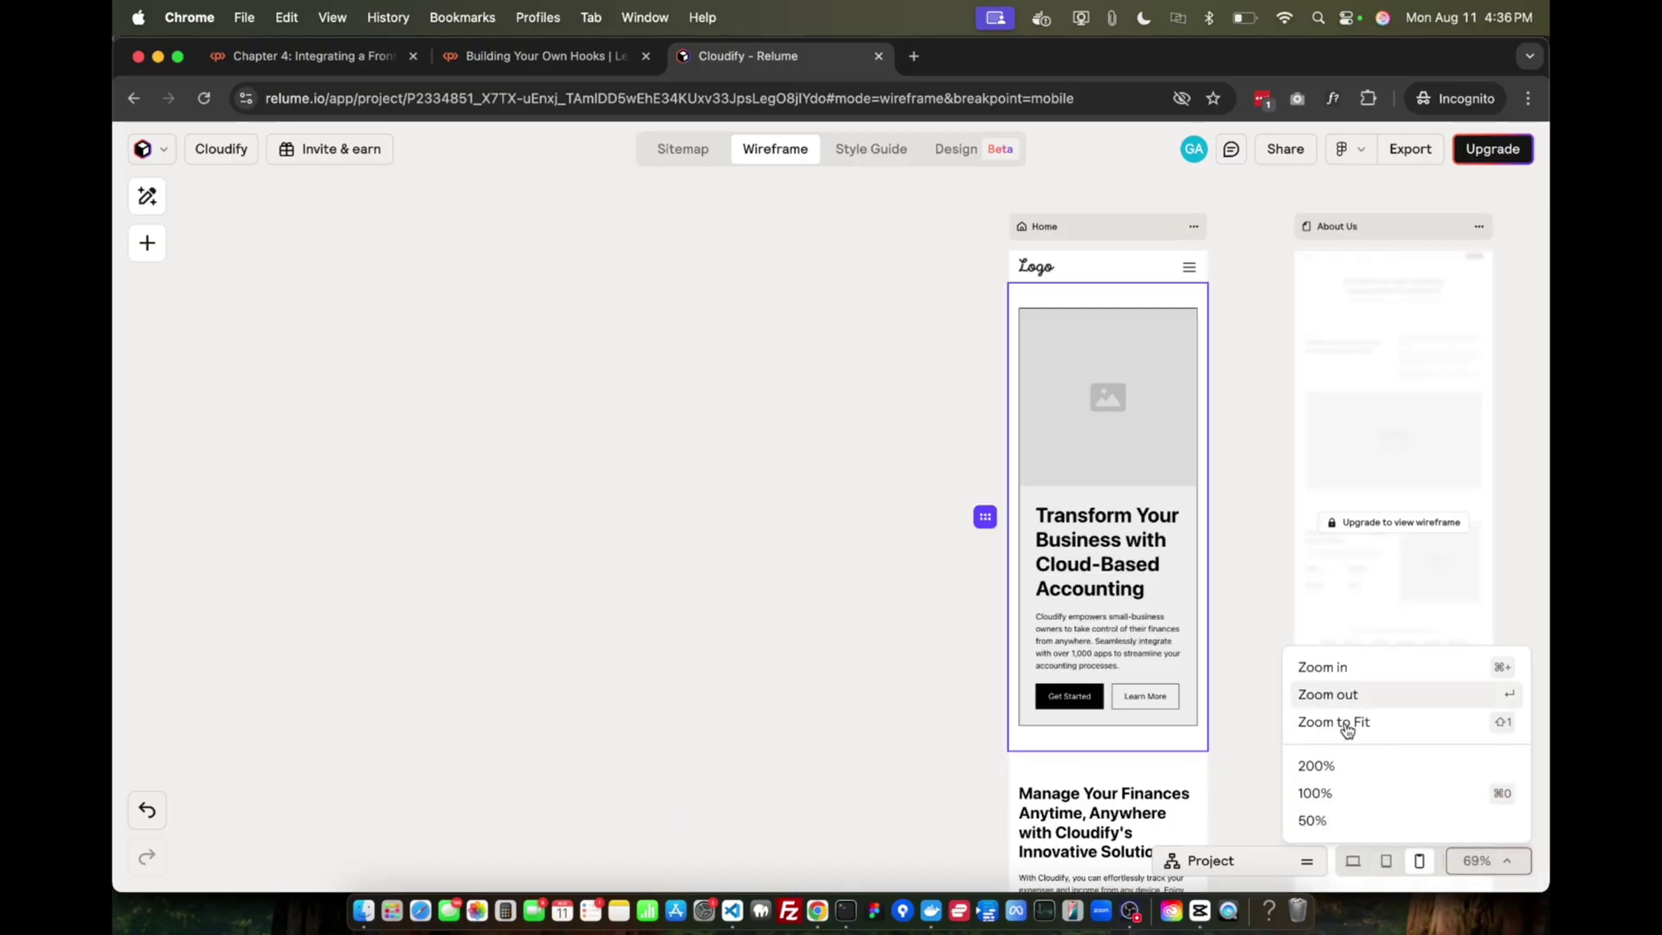
click(1316, 765)
drag(1339, 768, 376, 781)
scroll(476, 641, up, 5)
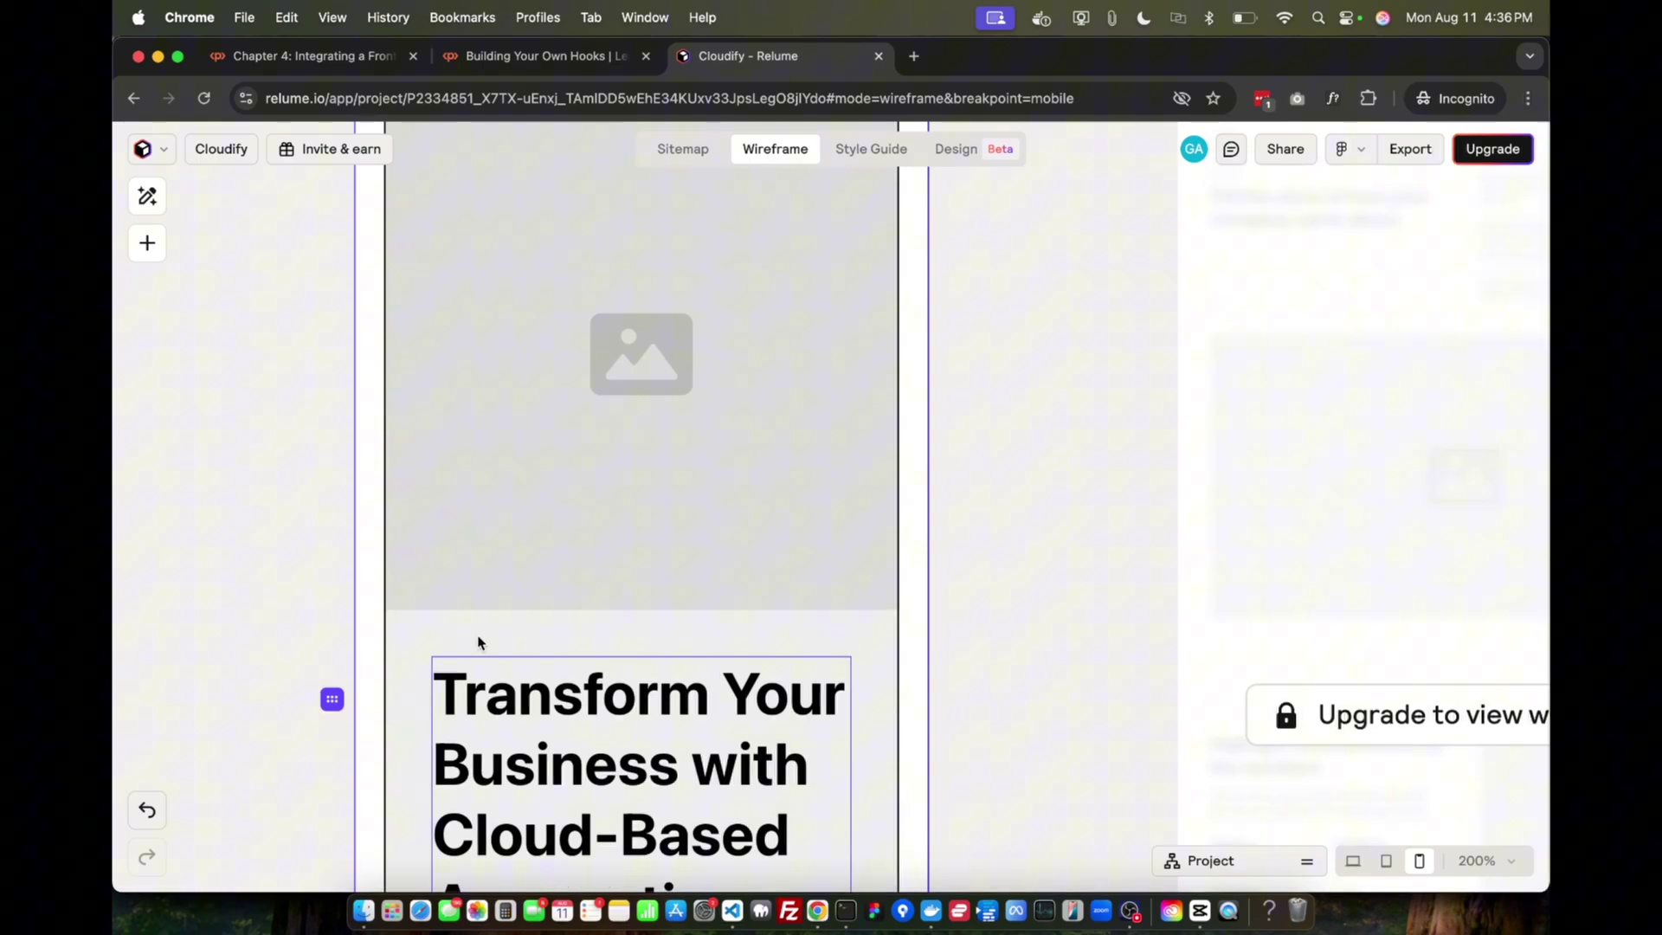
click(1487, 861)
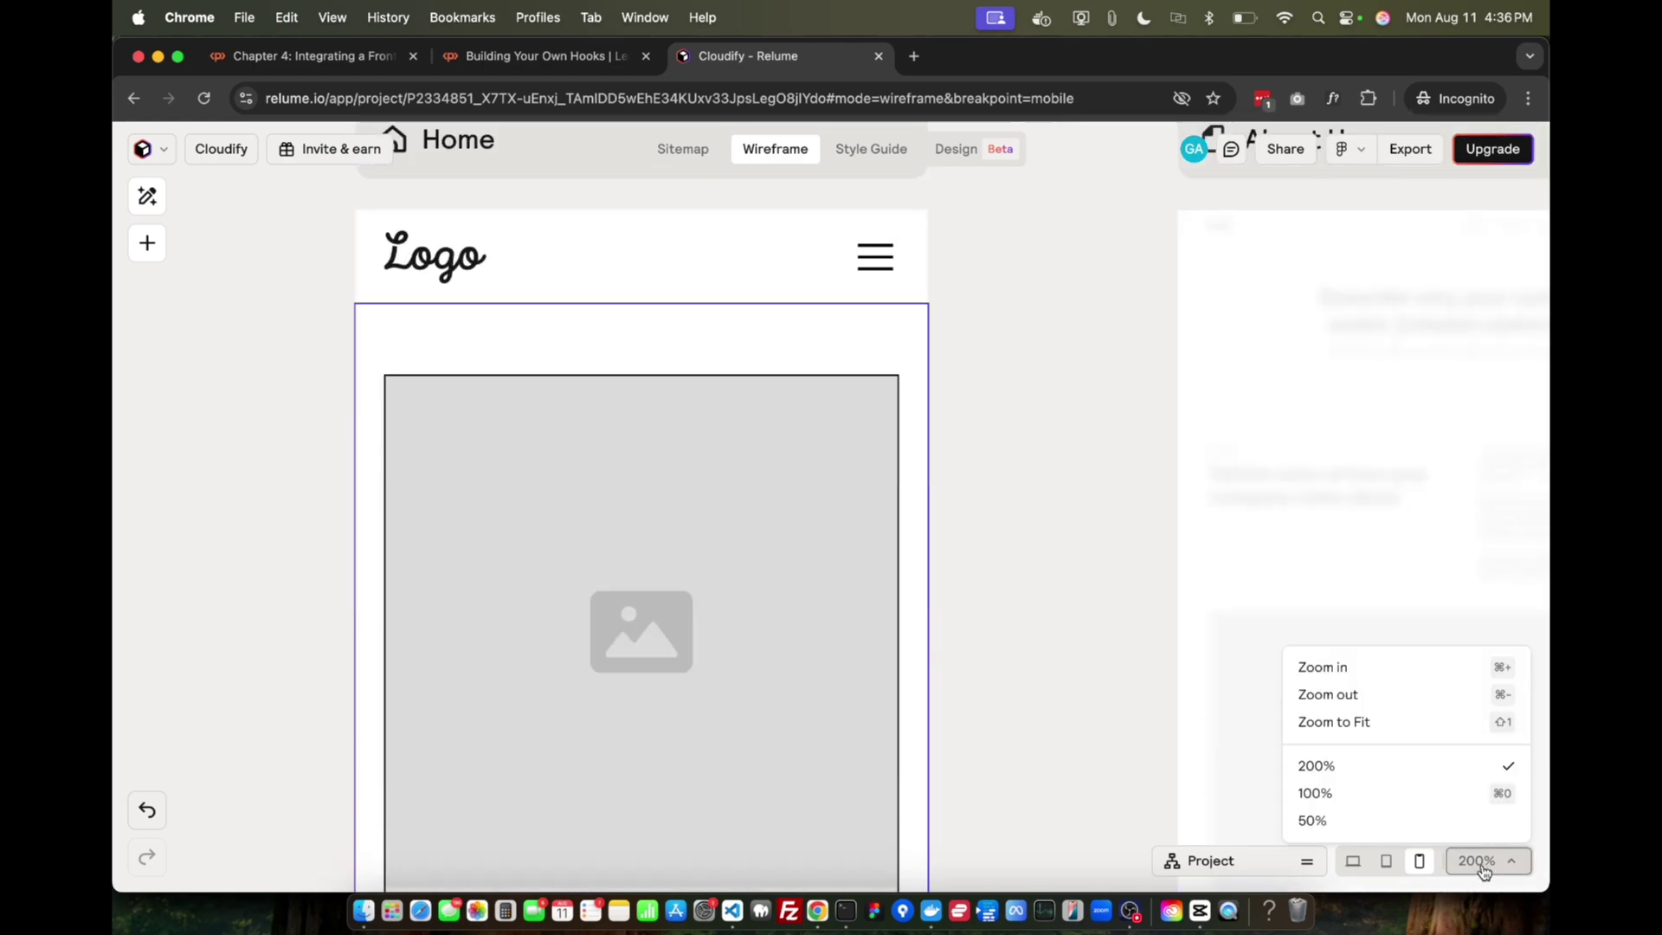
click(1380, 793)
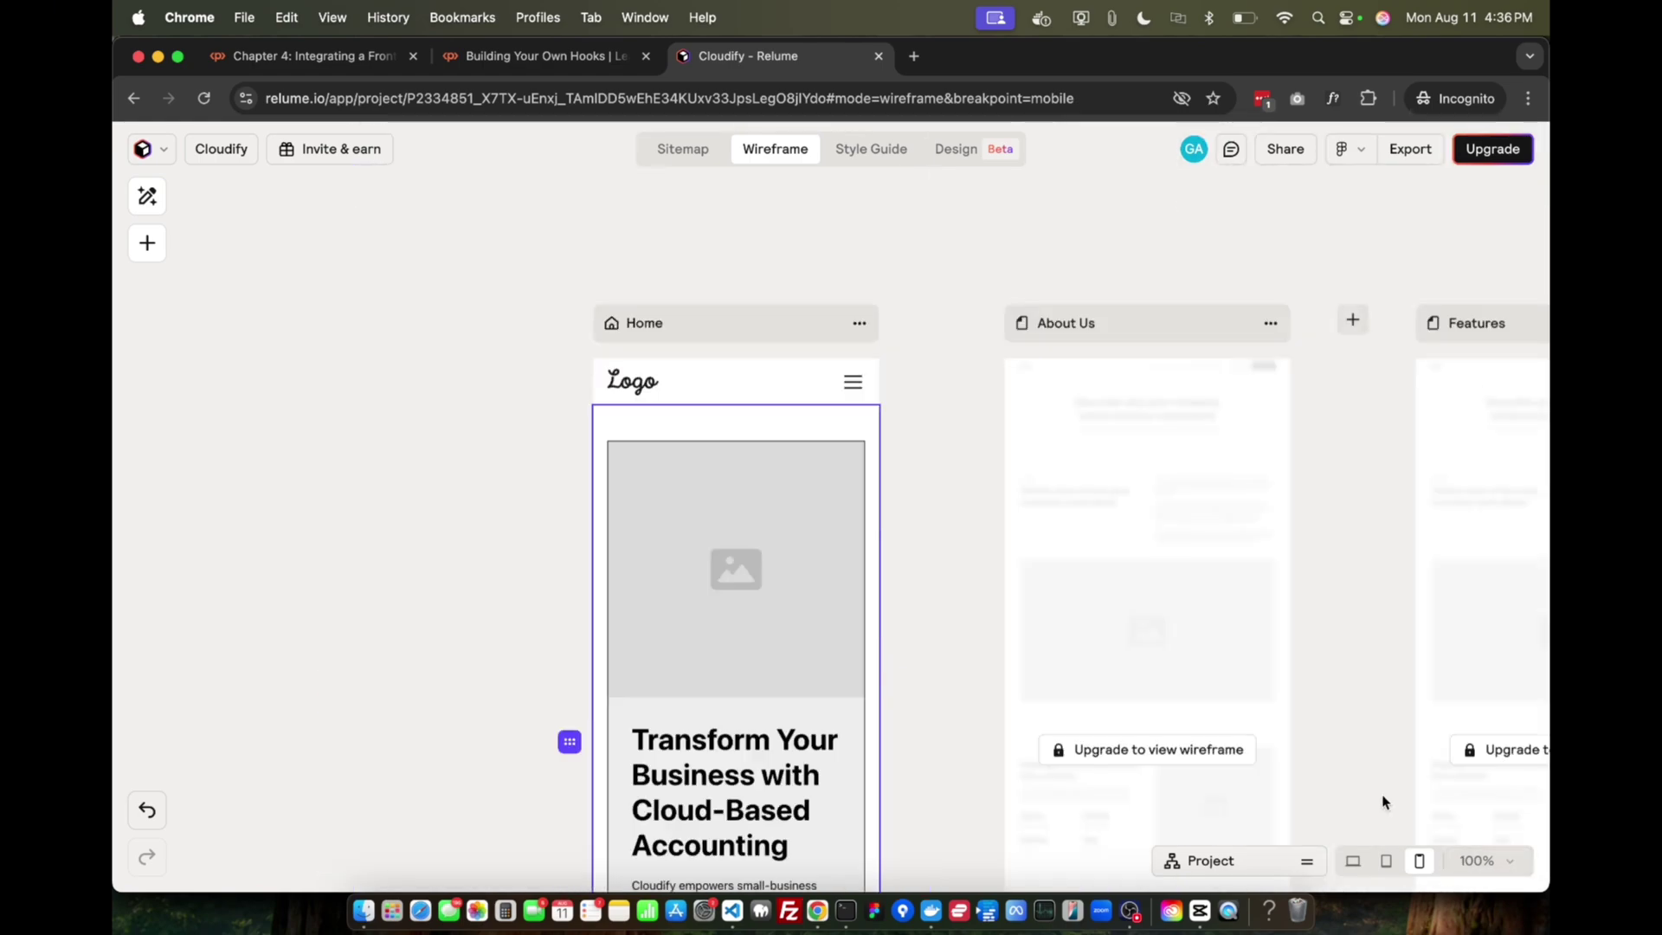
click(1353, 860)
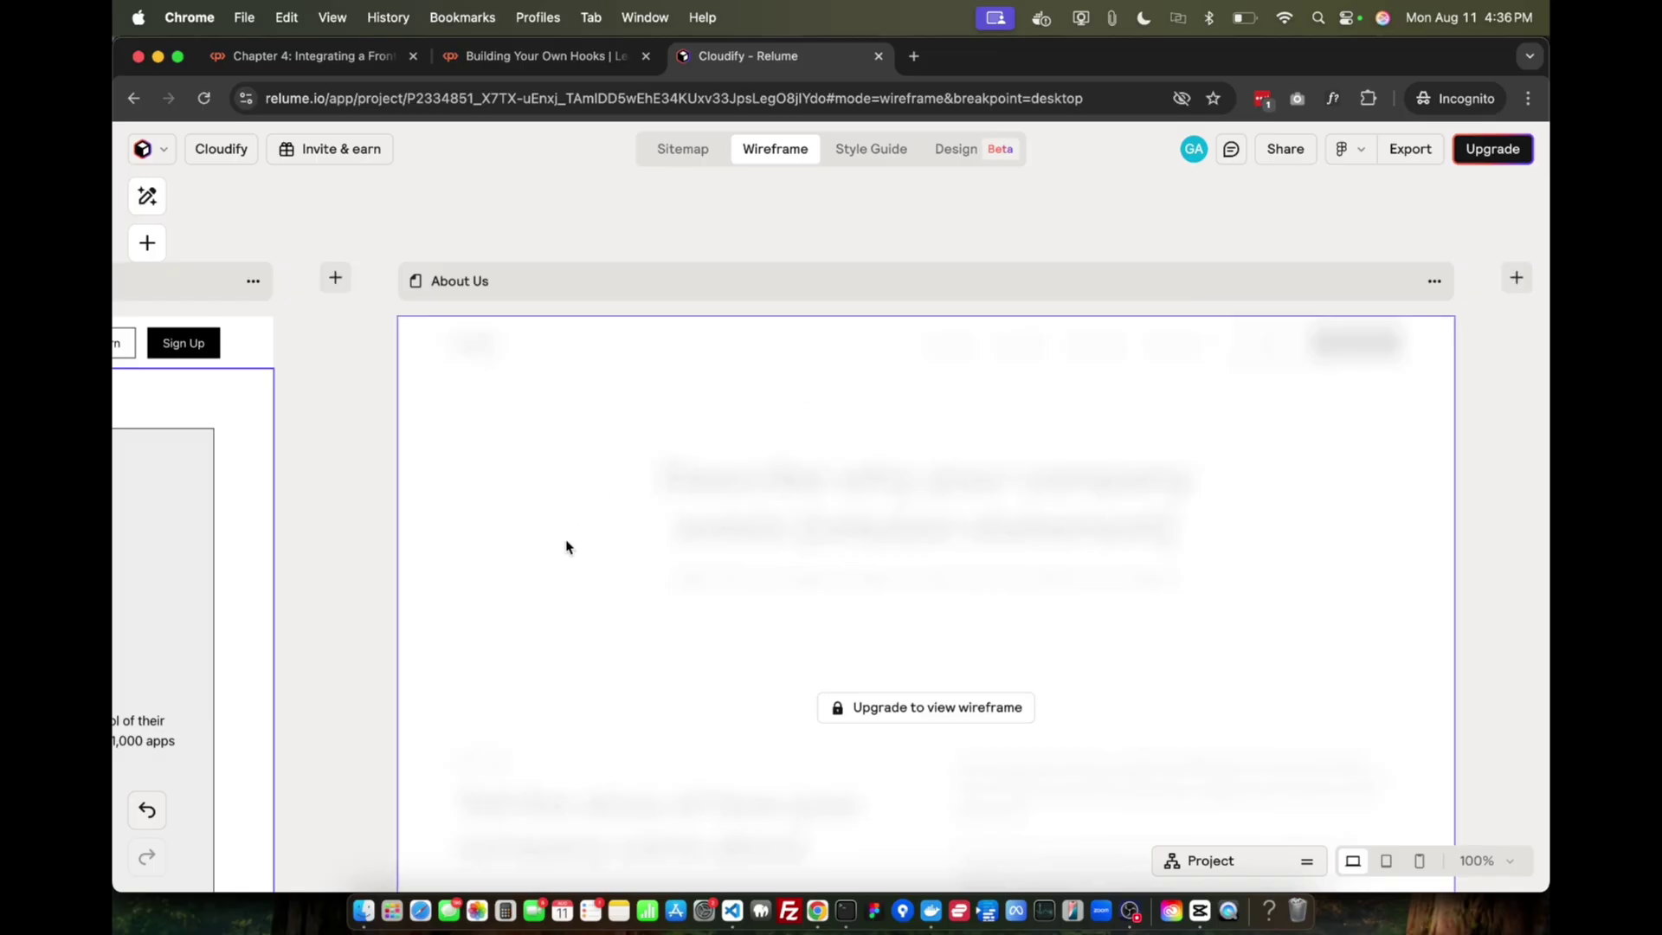
Step: Select the Home Navbar section (global Navbar 1, 5 instances) and scroll through the Home wireframe
scroll(898, 556, left, 5)
scroll(898, 553, down, 5)
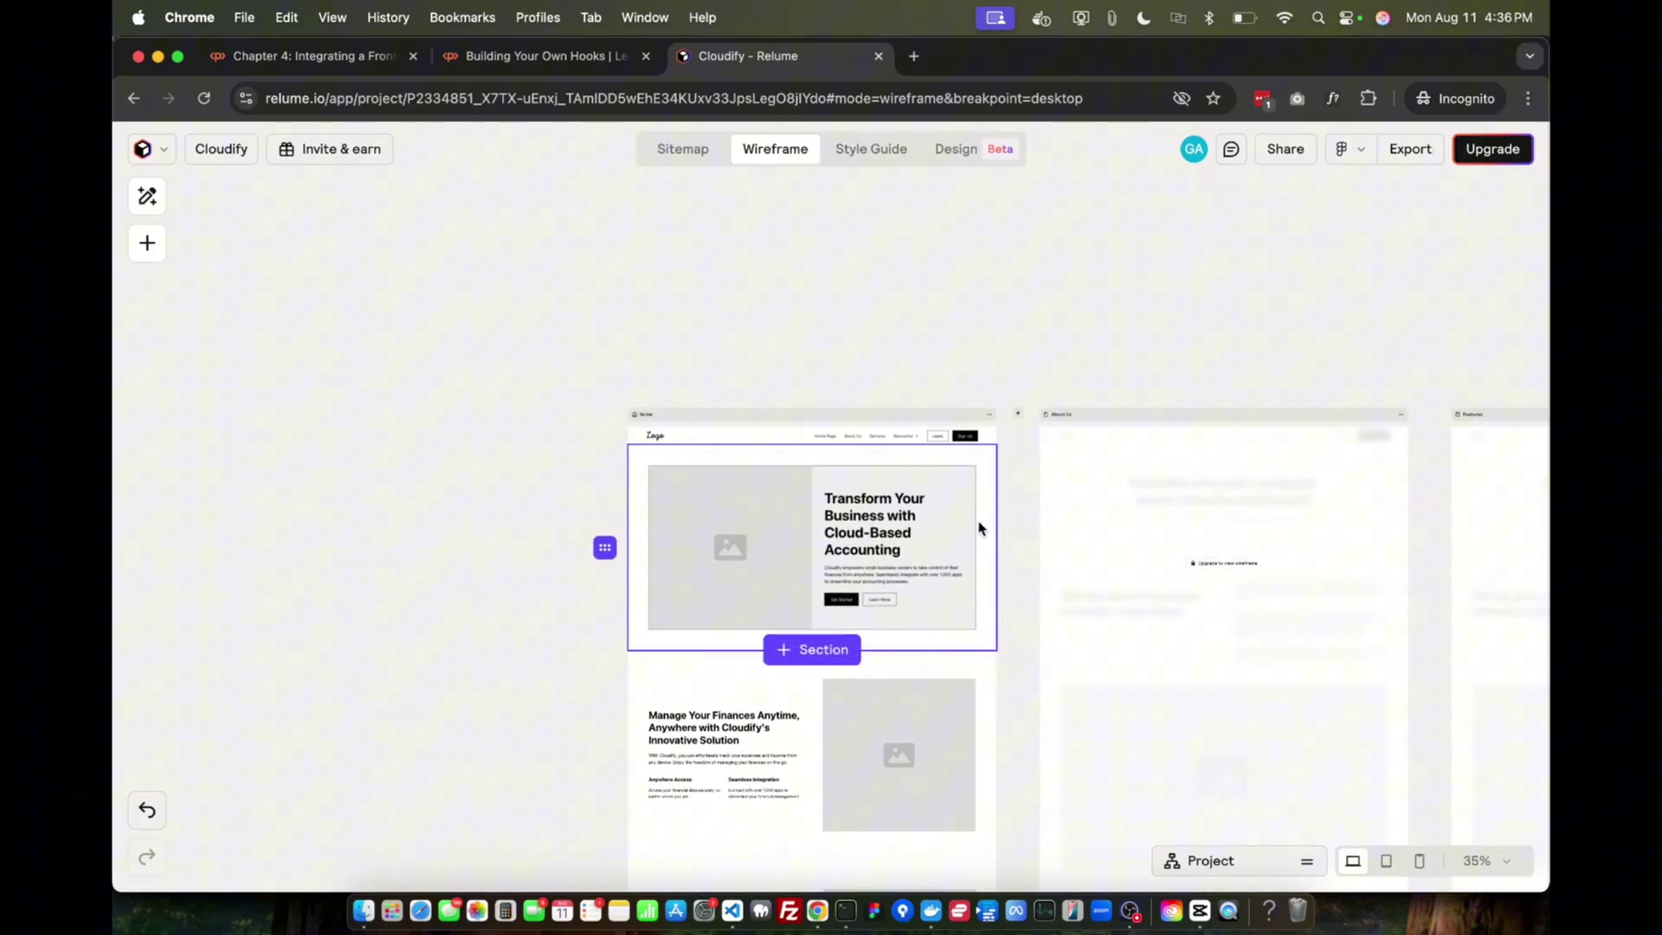
scroll(936, 519, up, 2)
click(610, 424)
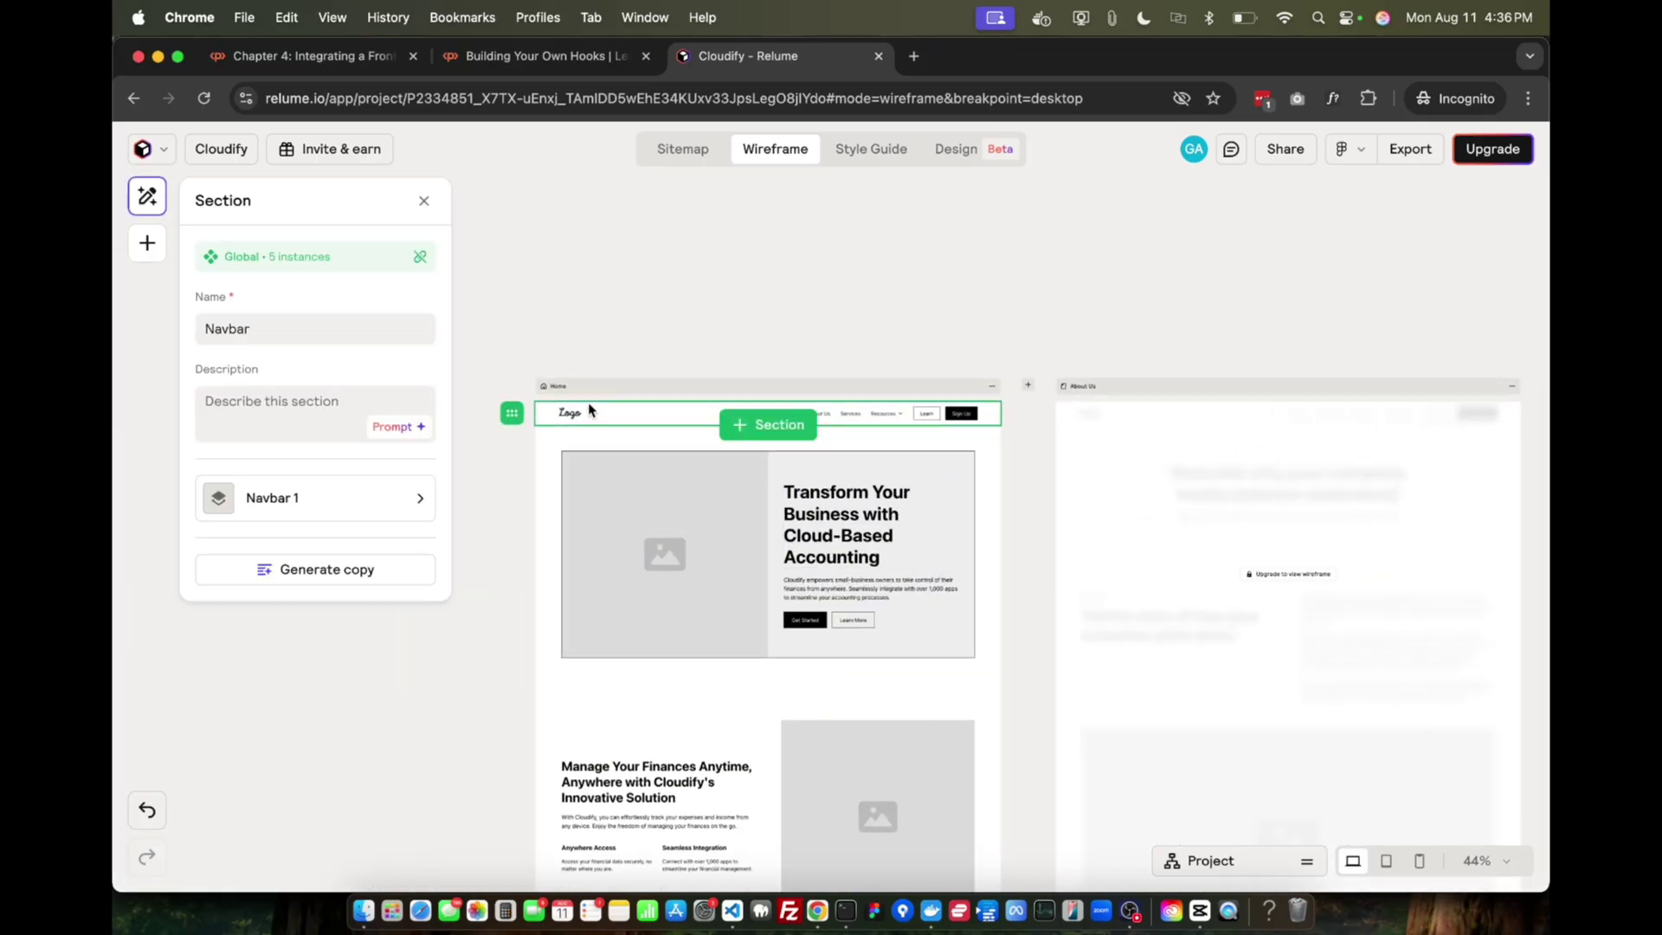
scroll(882, 493, down, 2)
scroll(883, 494, down, 15)
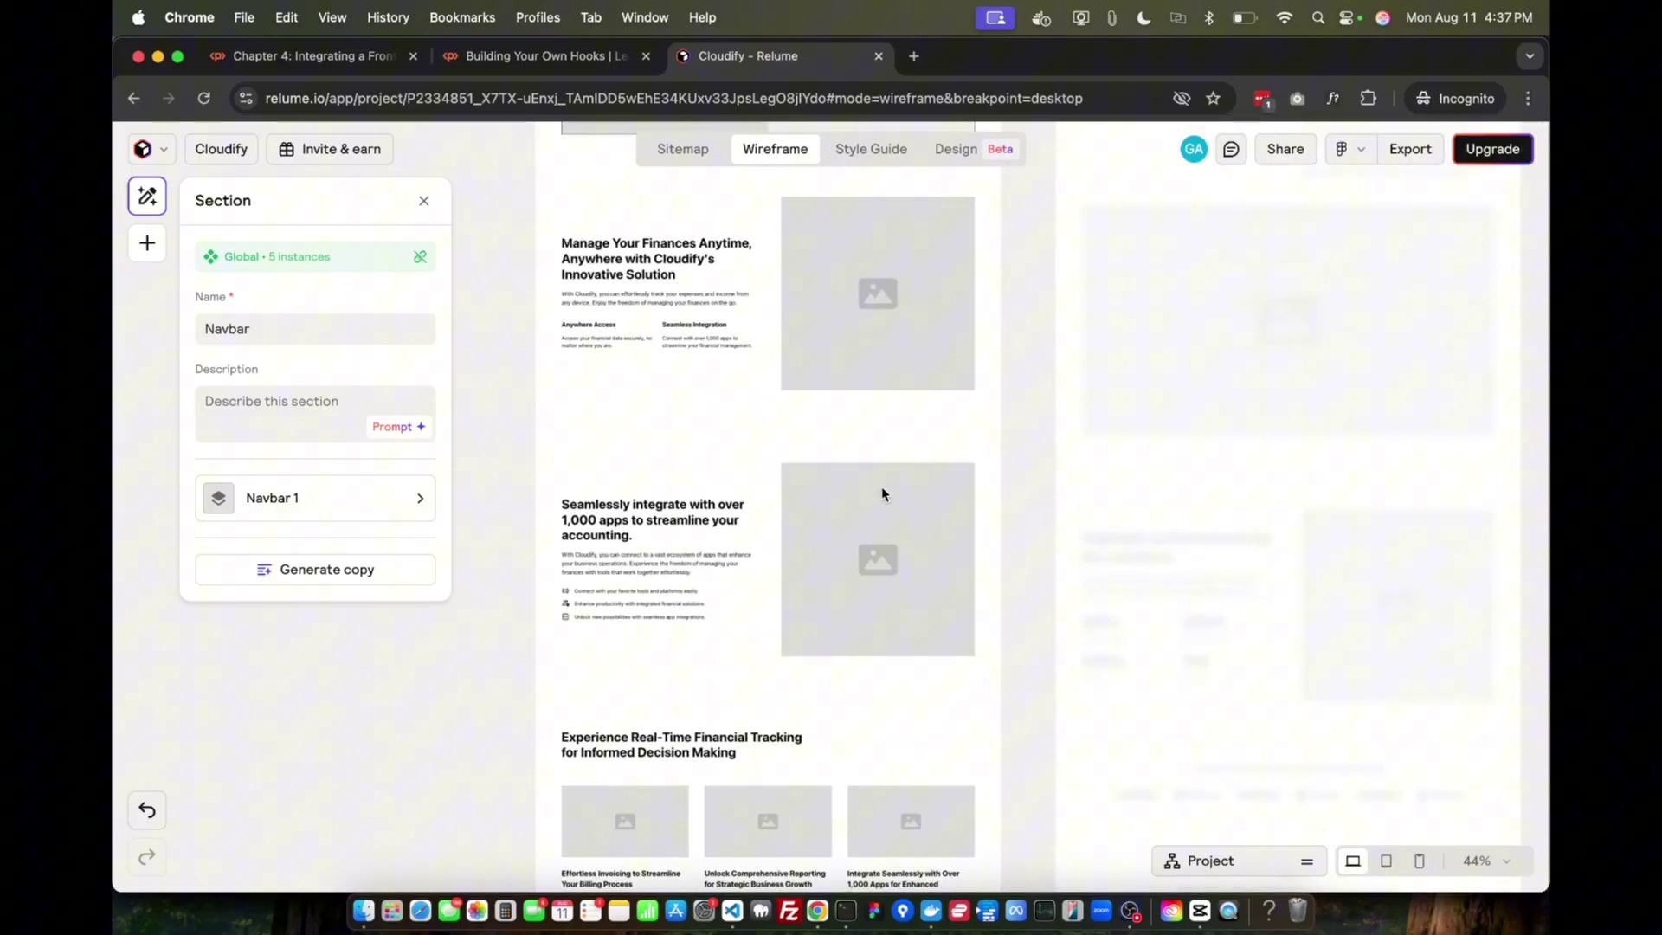
scroll(883, 493, down, 15)
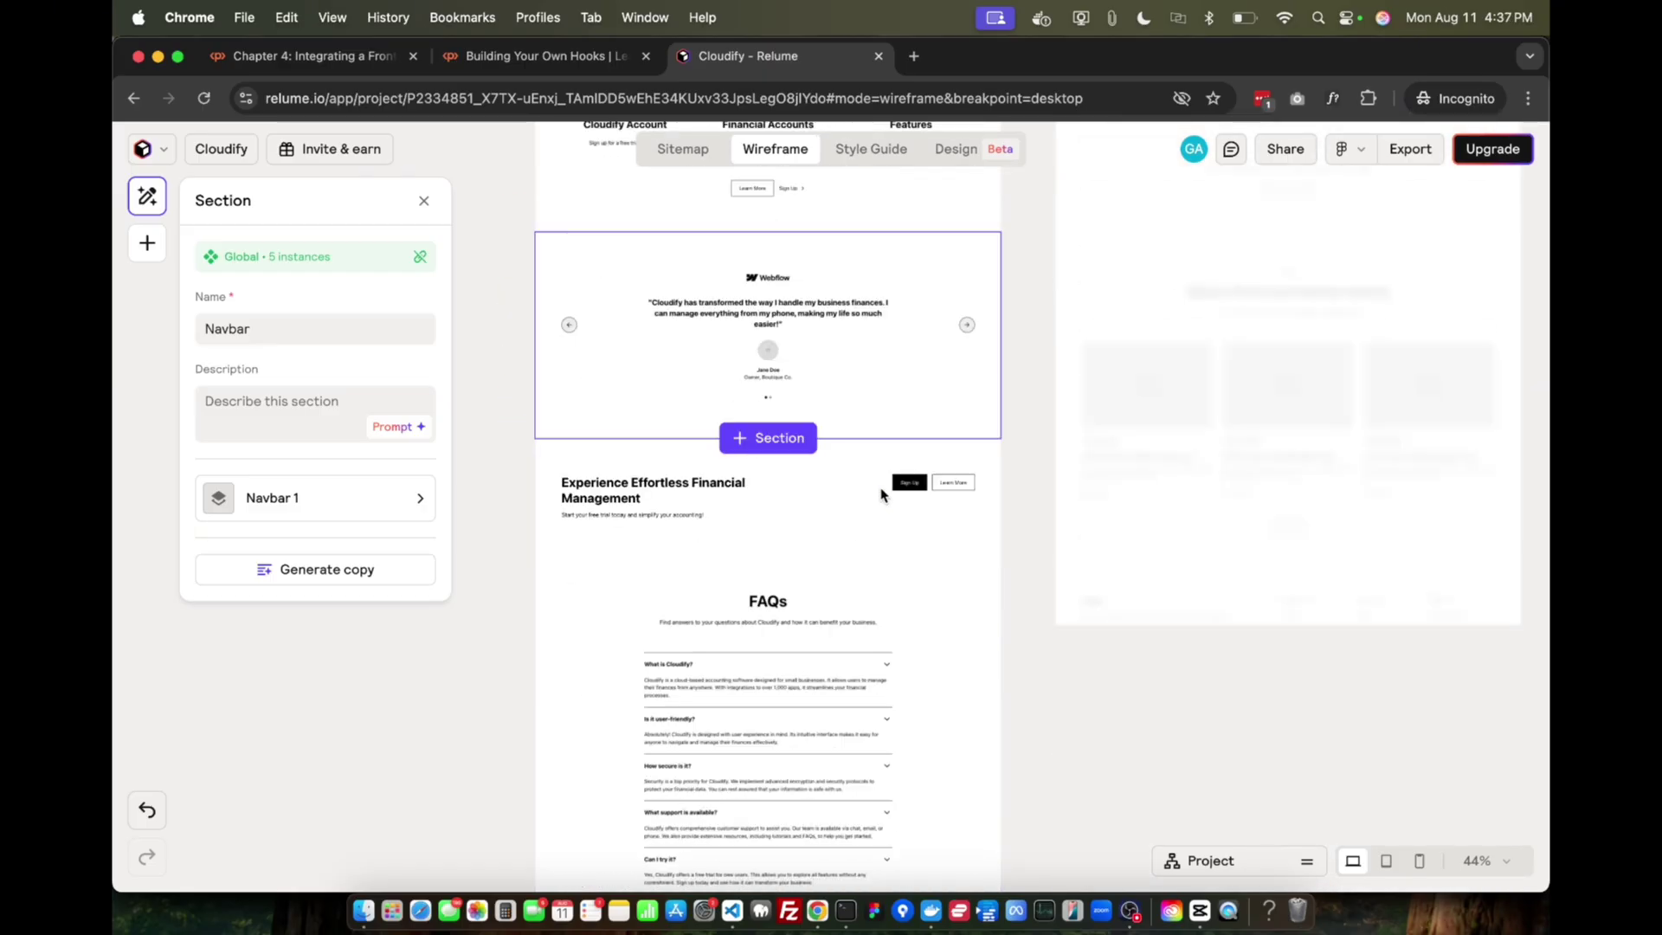
scroll(882, 494, up, 20)
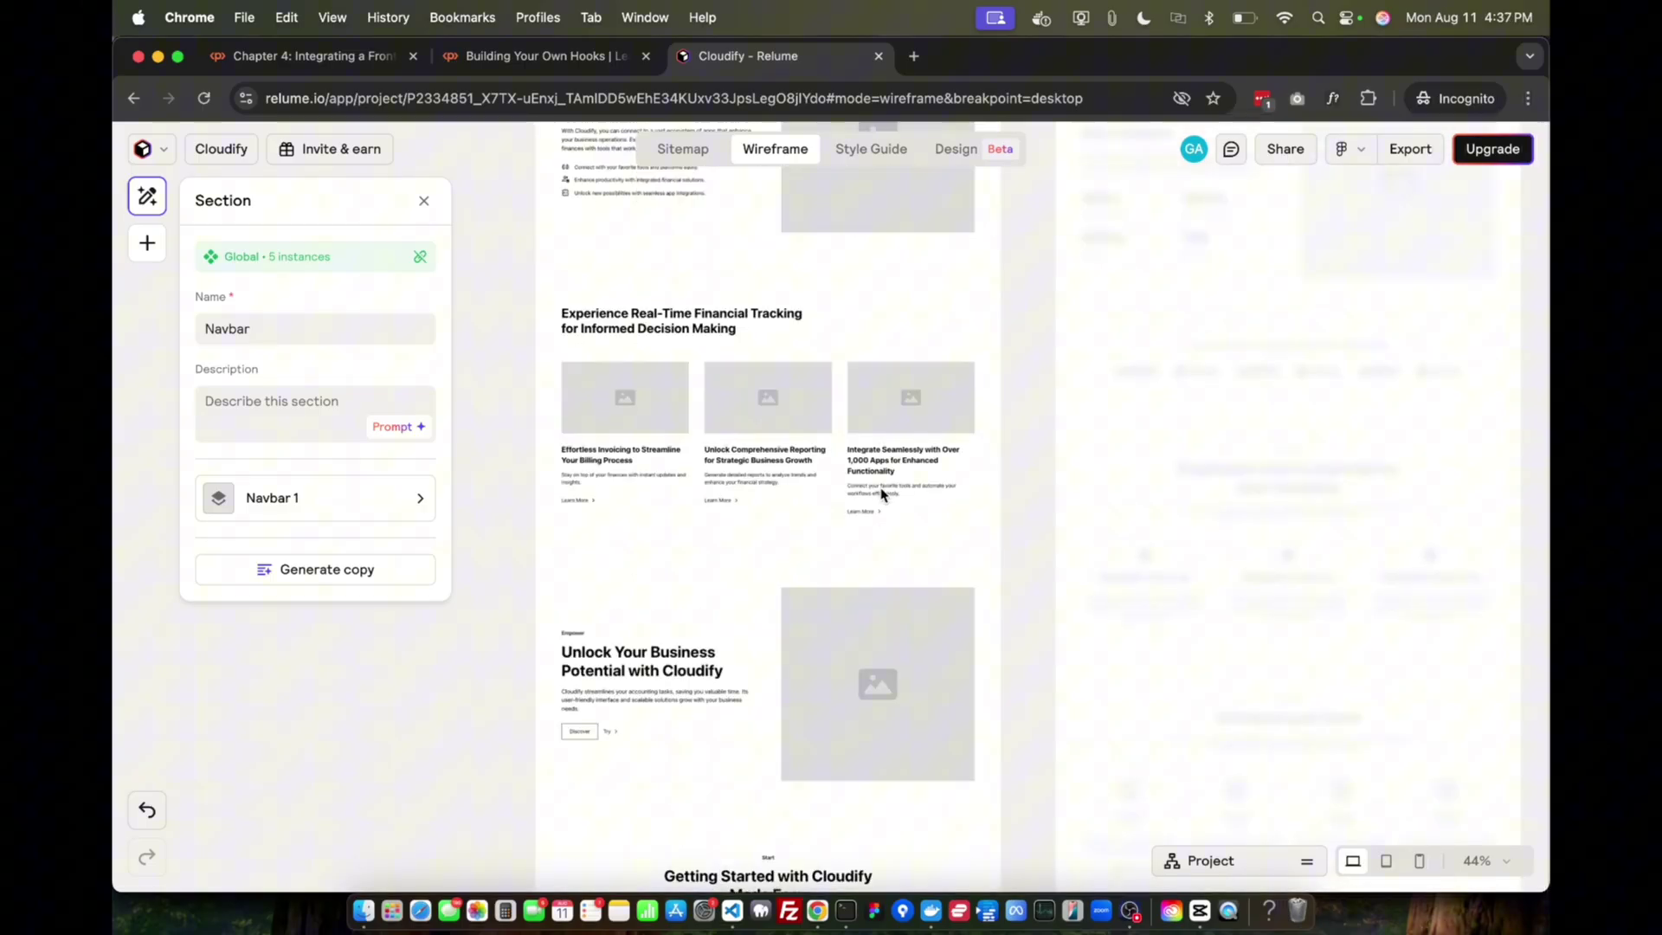
scroll(869, 469, down, 4)
scroll(870, 469, down, 1)
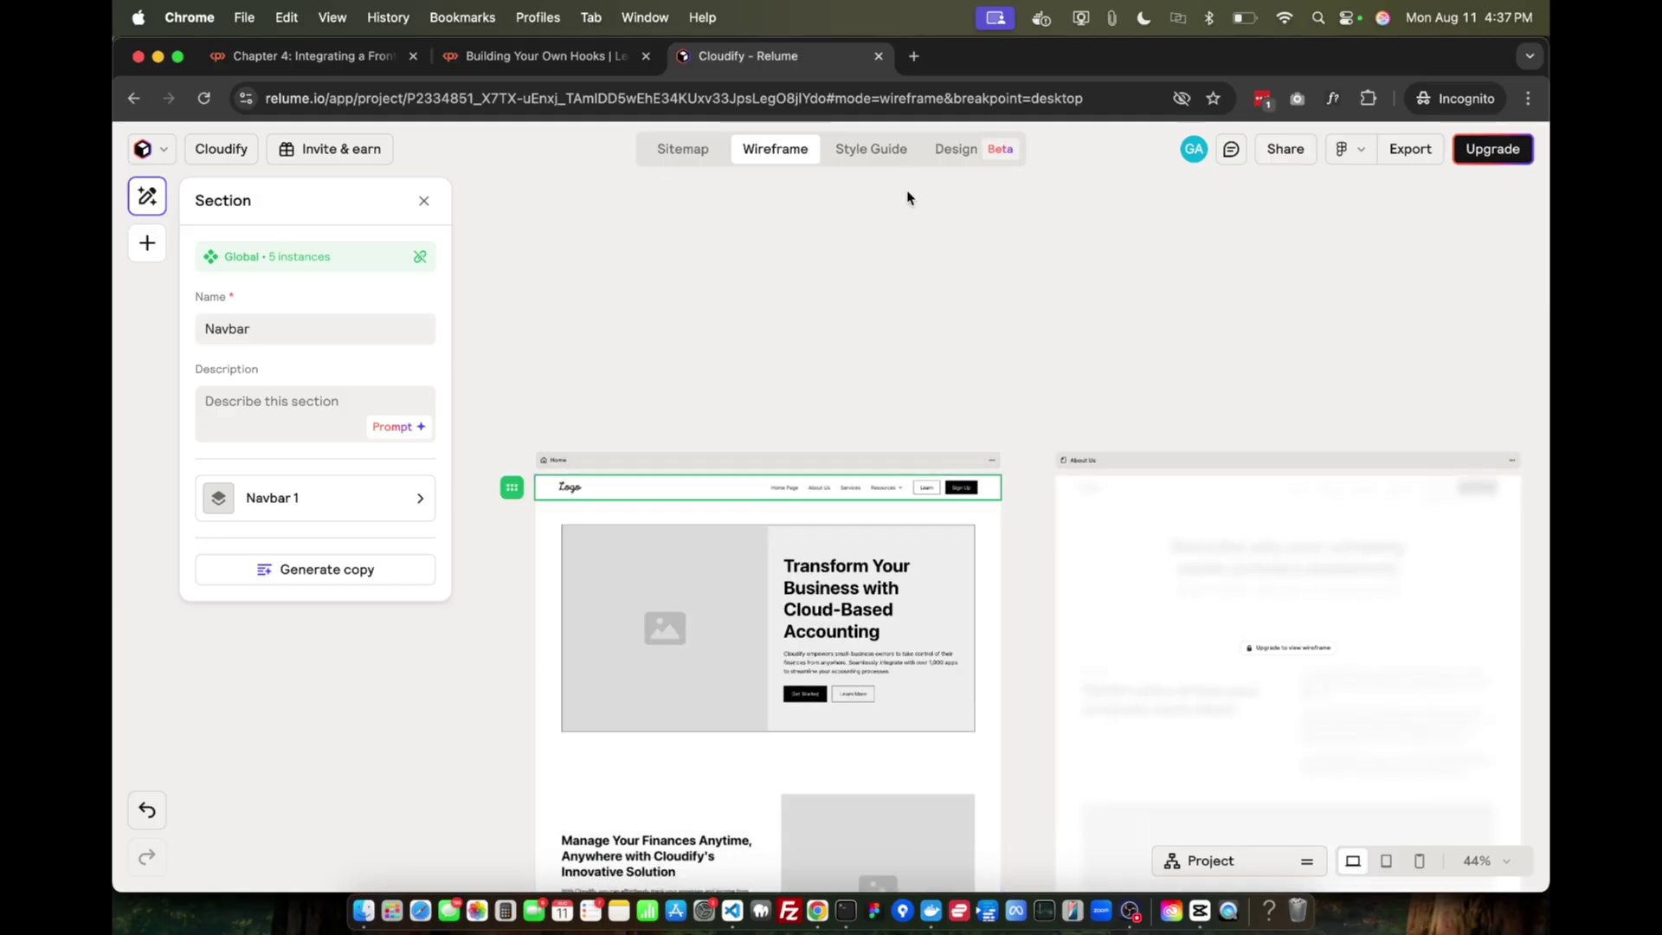
Step: Open the Cloudify style guide and shuffle the UI styling of buttons and cards
click(863, 152)
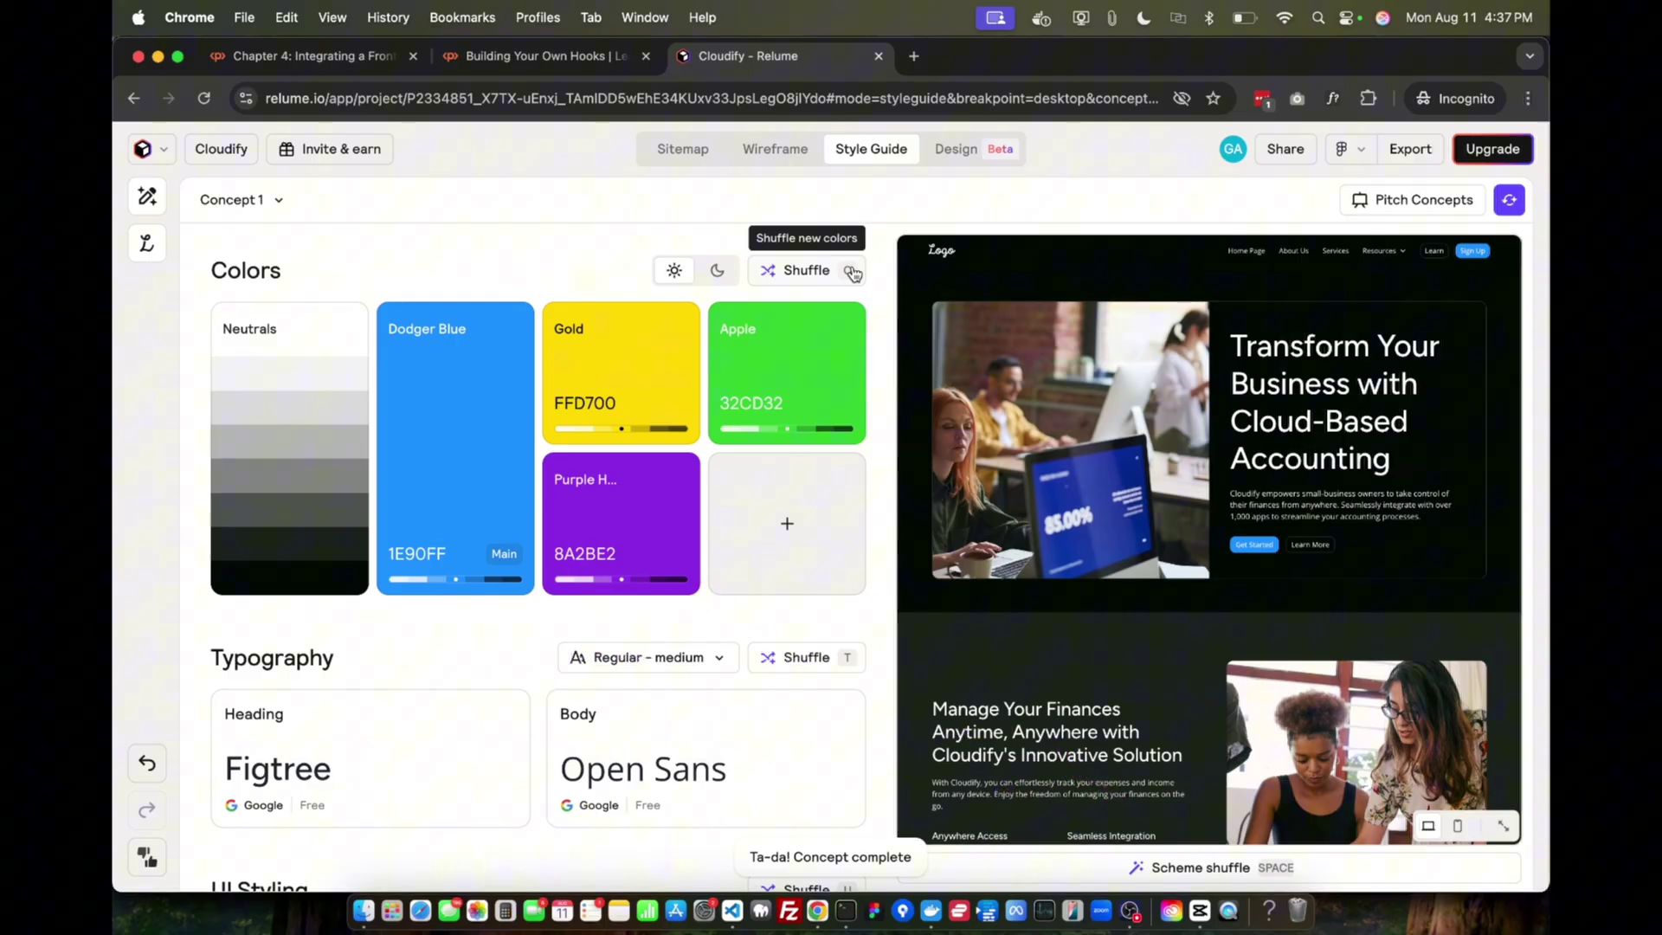
scroll(594, 502, down, 5)
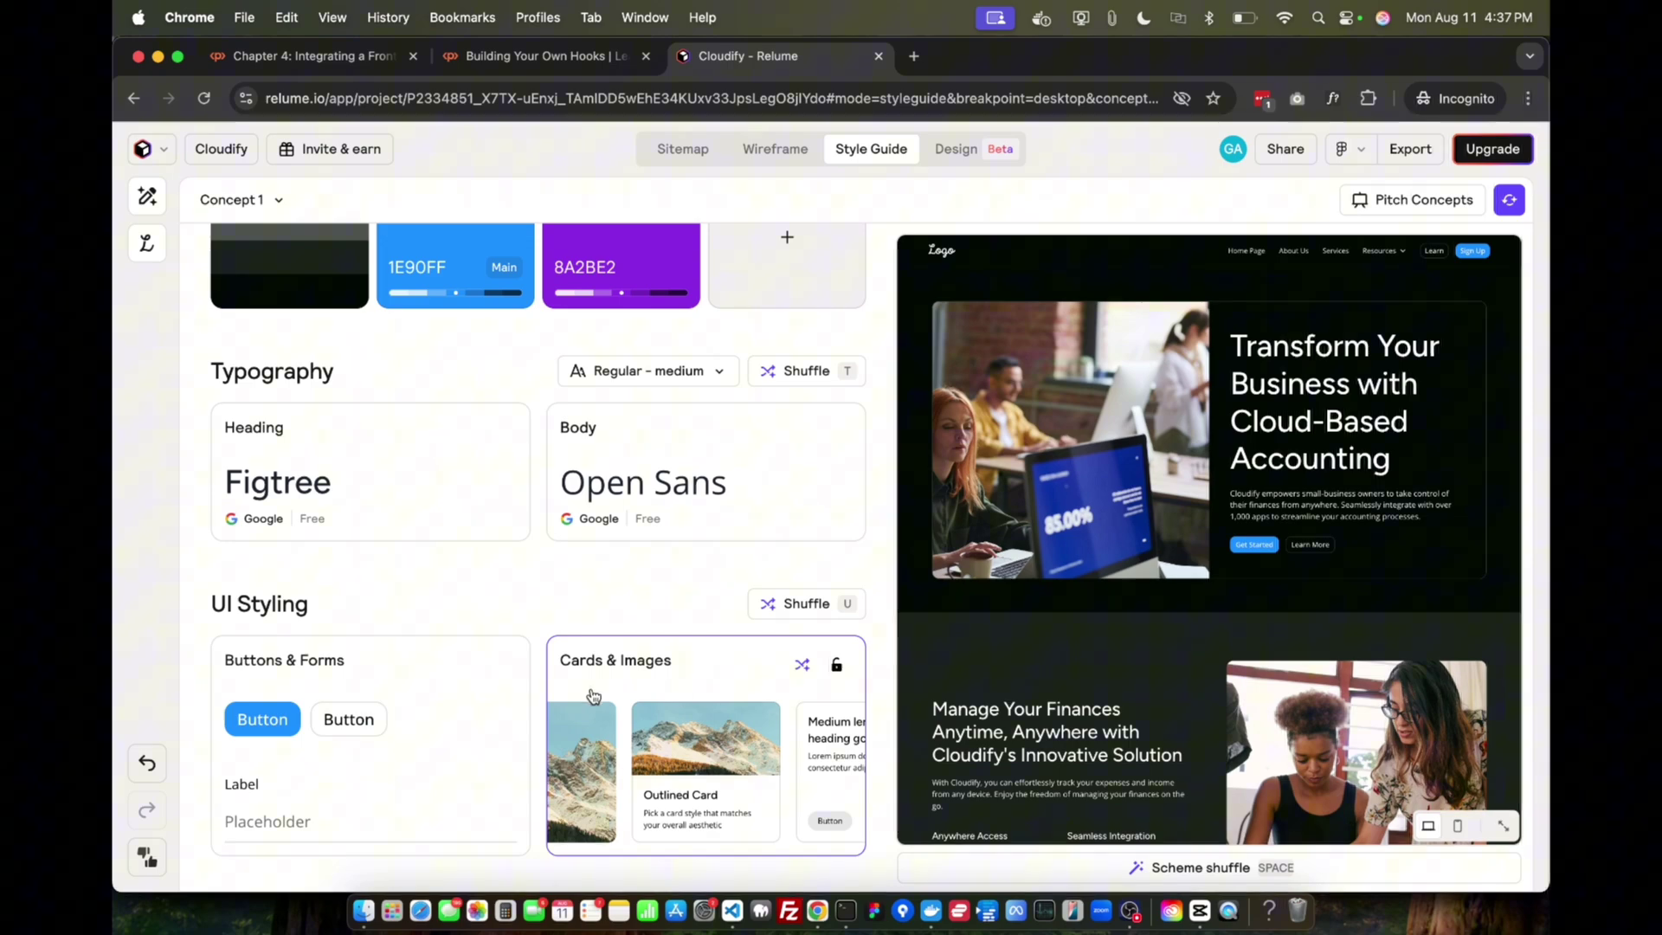
click(804, 616)
scroll(744, 537, up, 2)
Step: Check the typography size and weight options, then switch the preview to the light theme
click(690, 452)
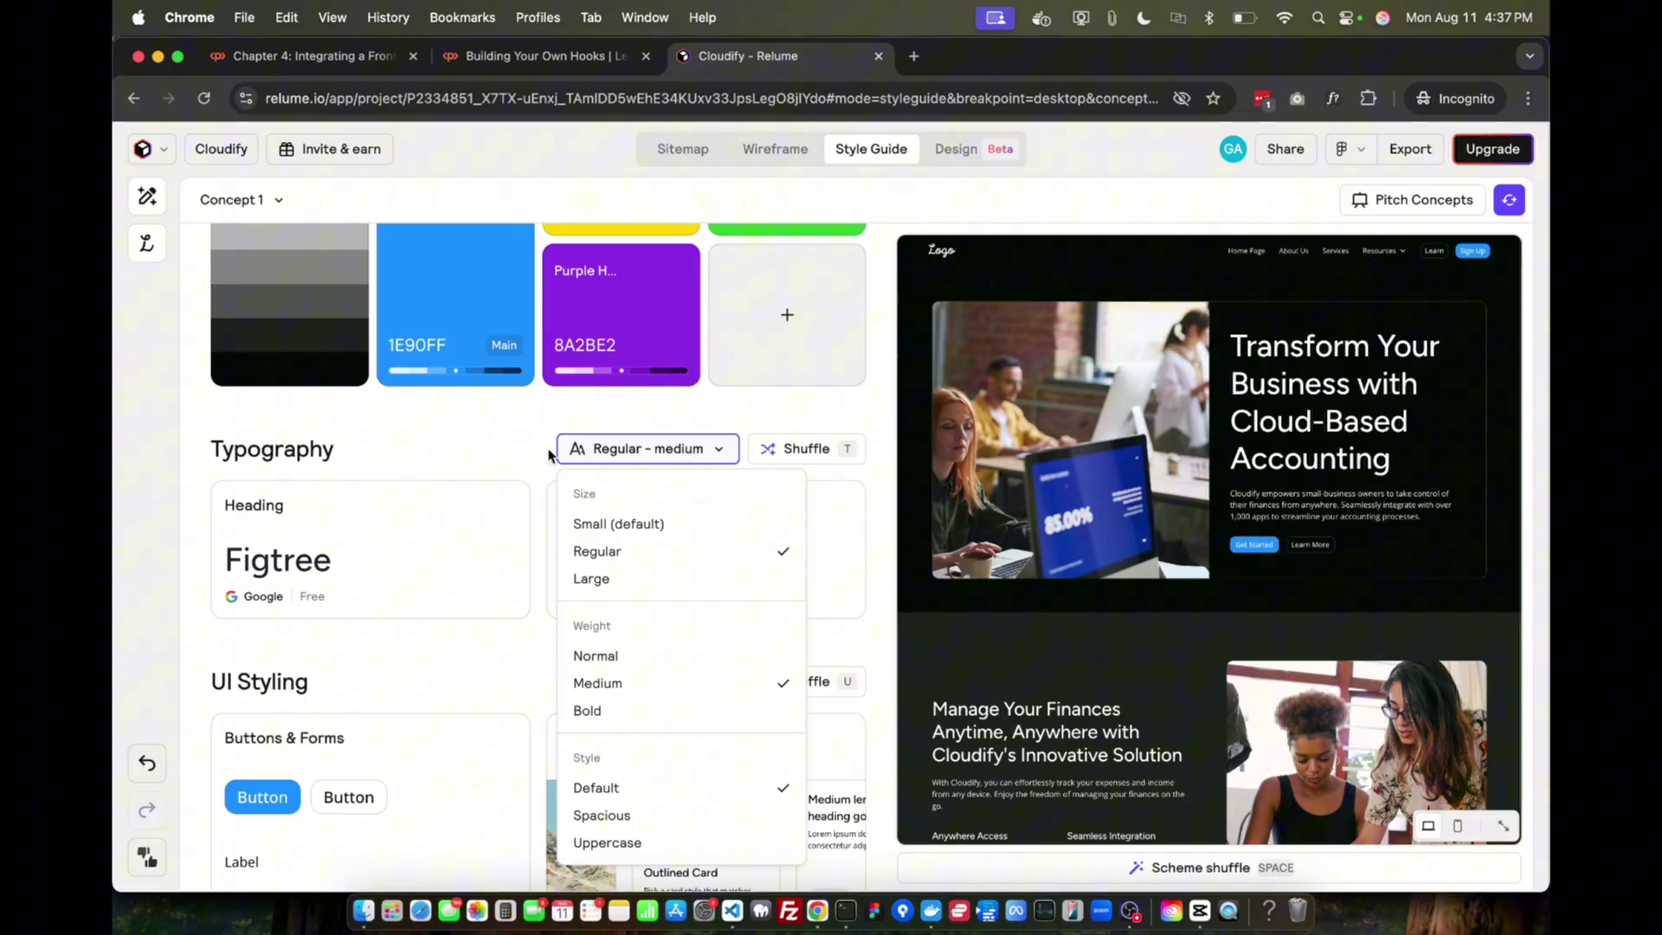
click(512, 511)
scroll(515, 510, up, 5)
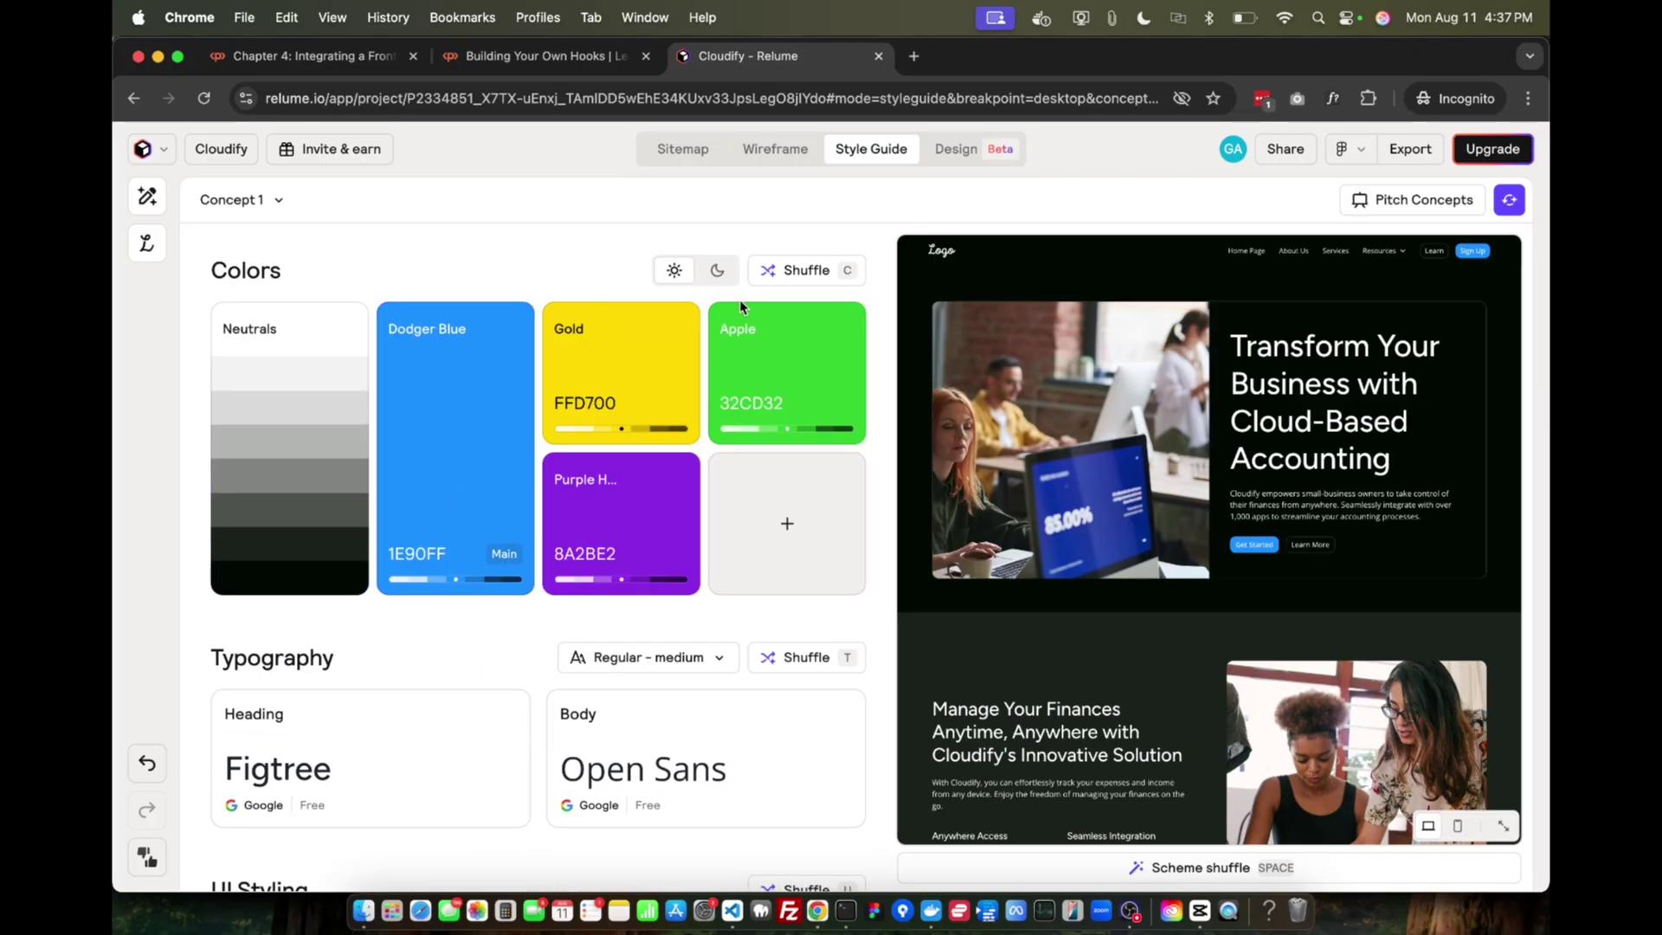
click(715, 272)
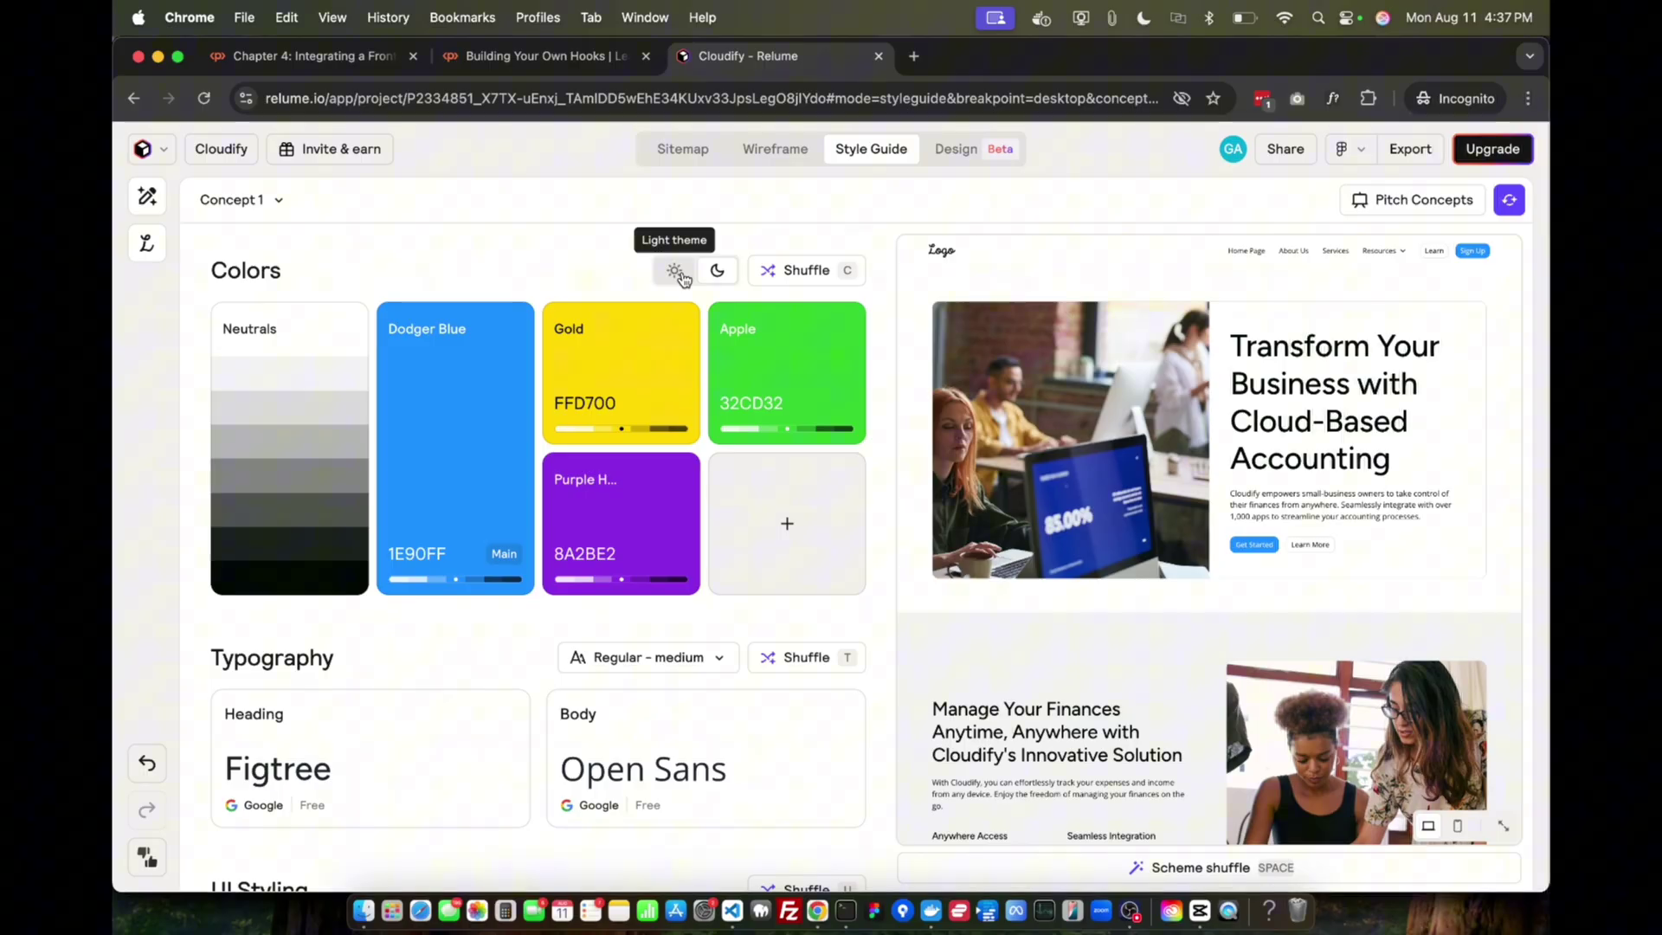
Step: Switch the style guide preview to the dark theme
click(688, 276)
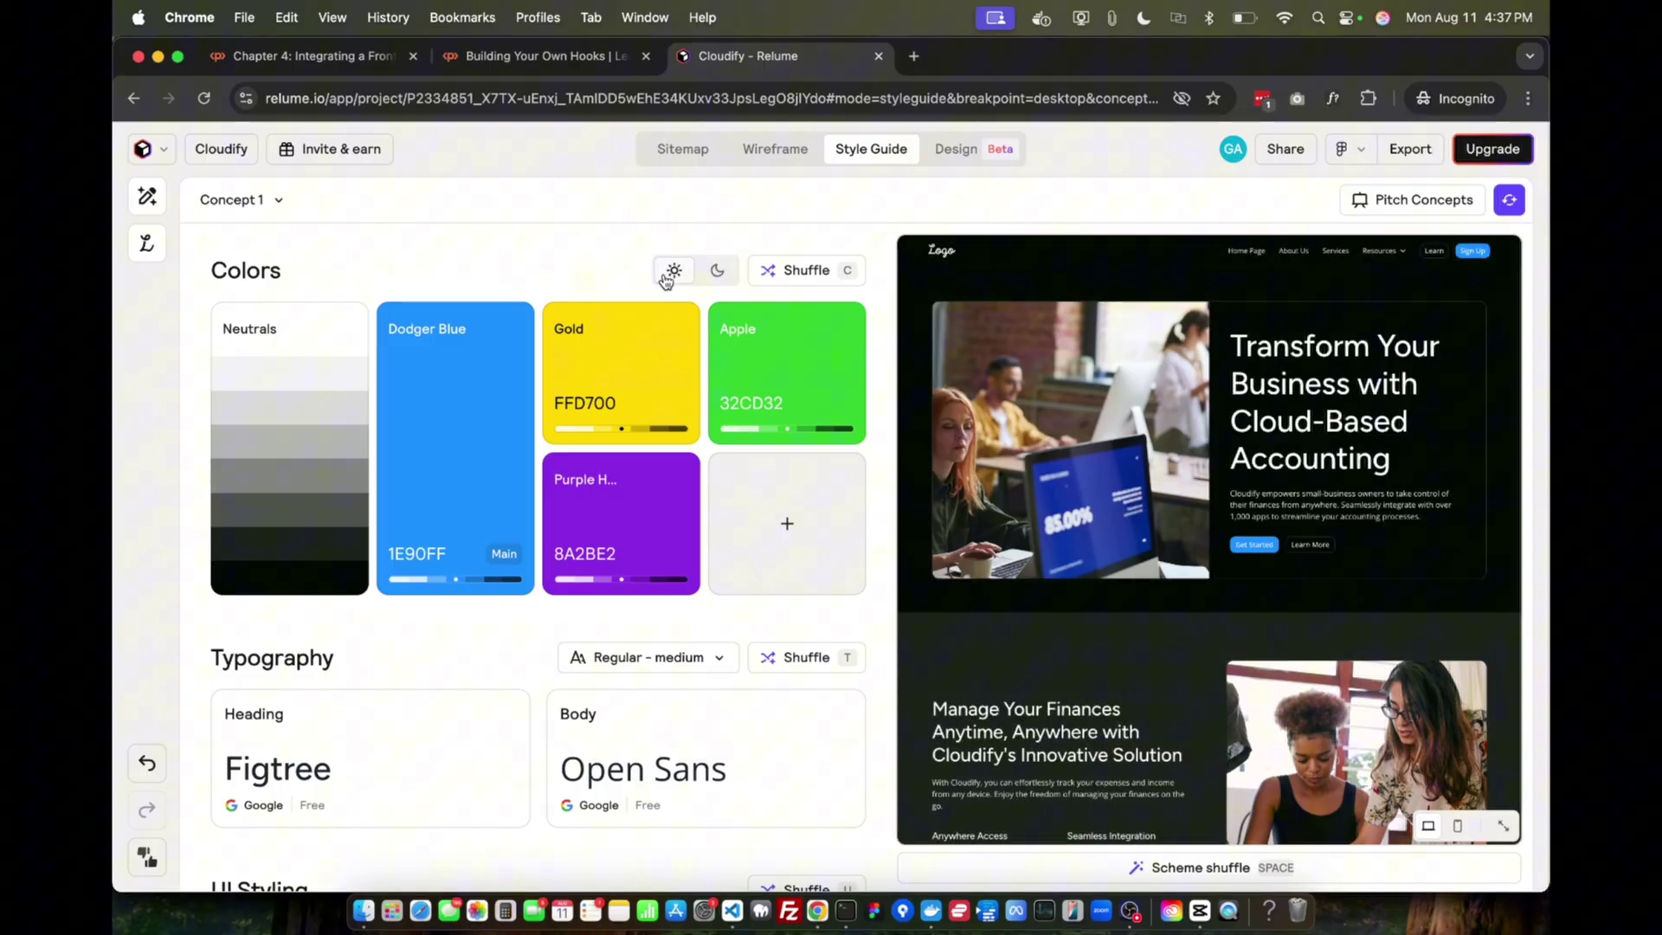
mouse_move(1058, 303)
scroll(1208, 616, down, 8)
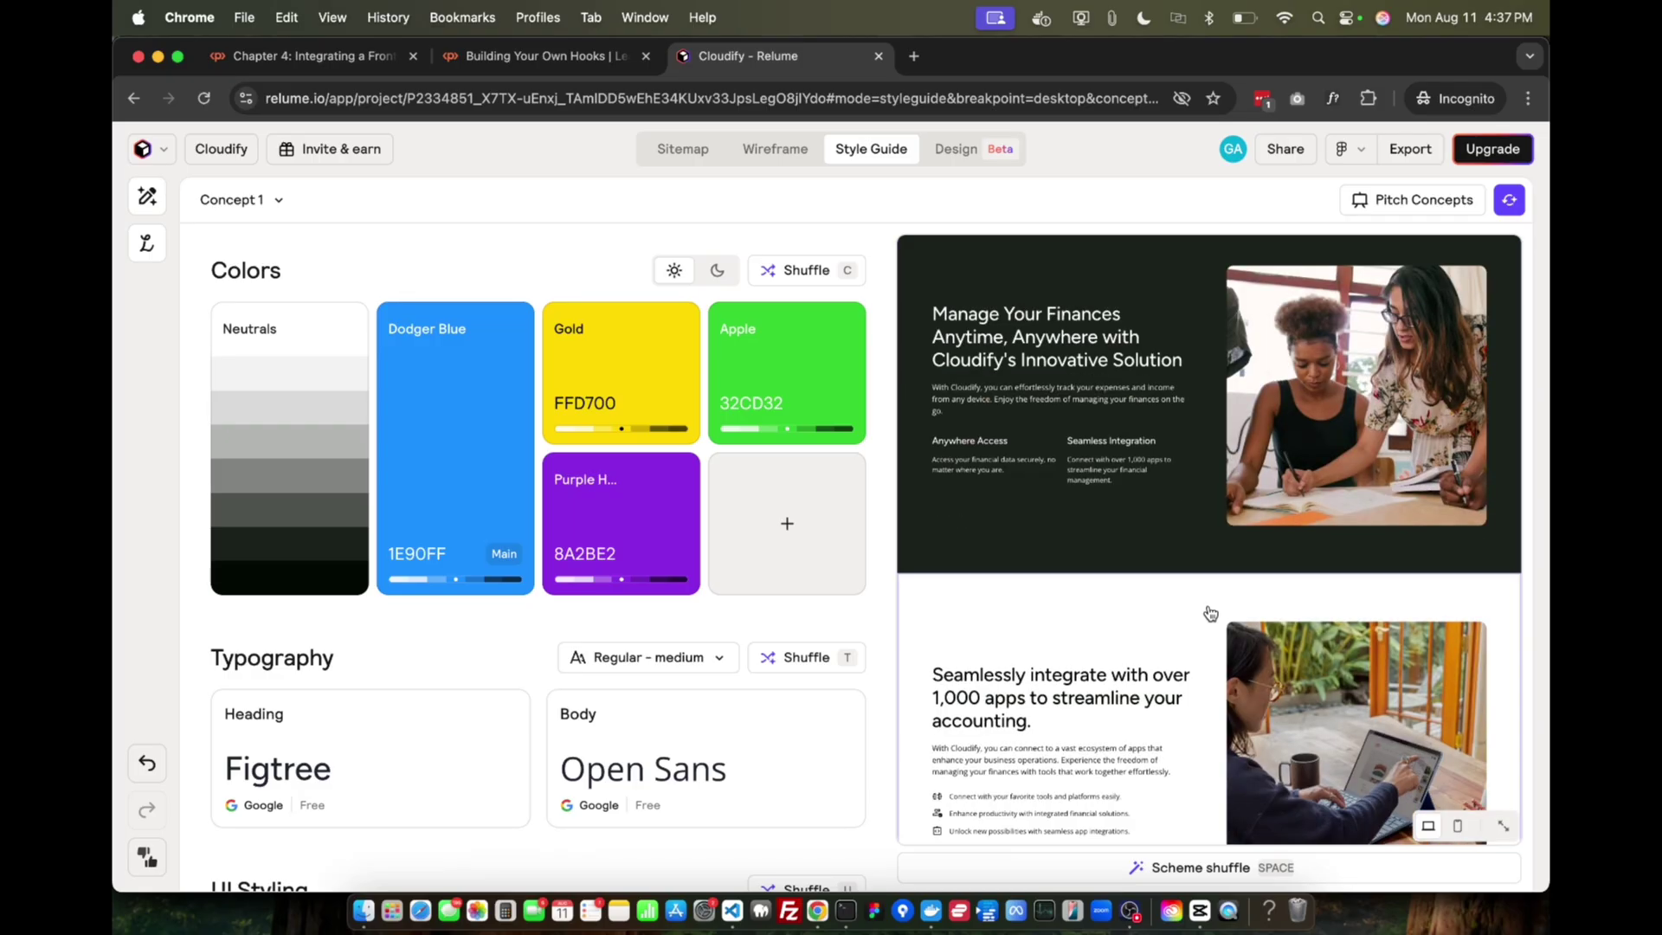
scroll(1160, 588, up, 1)
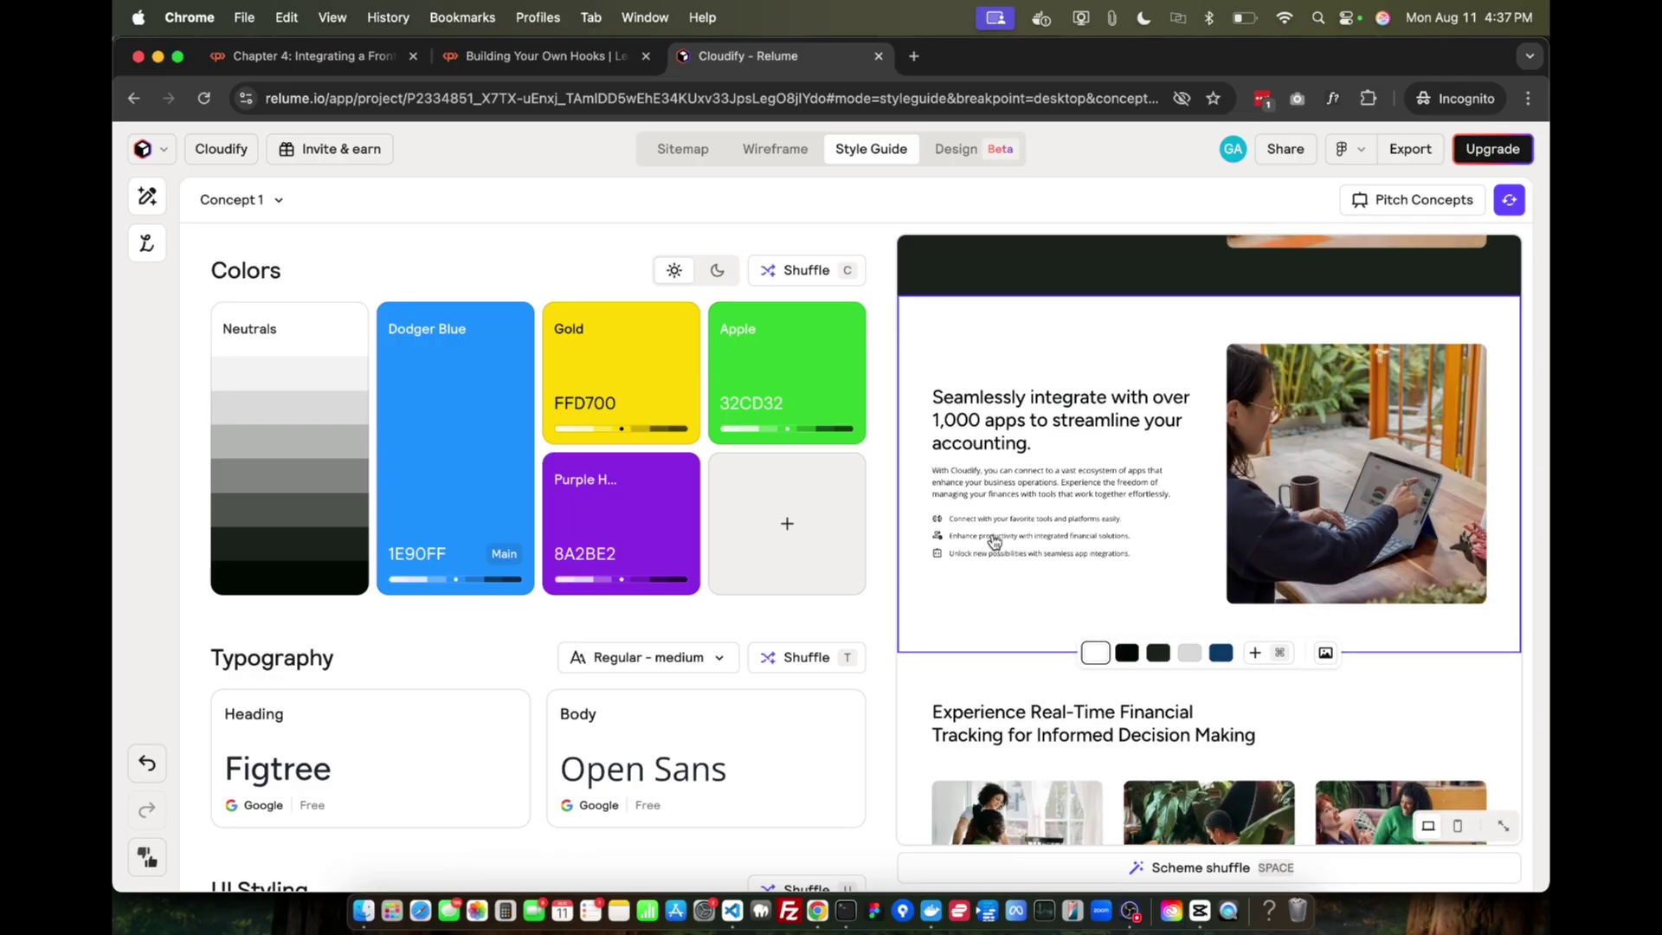
click(718, 272)
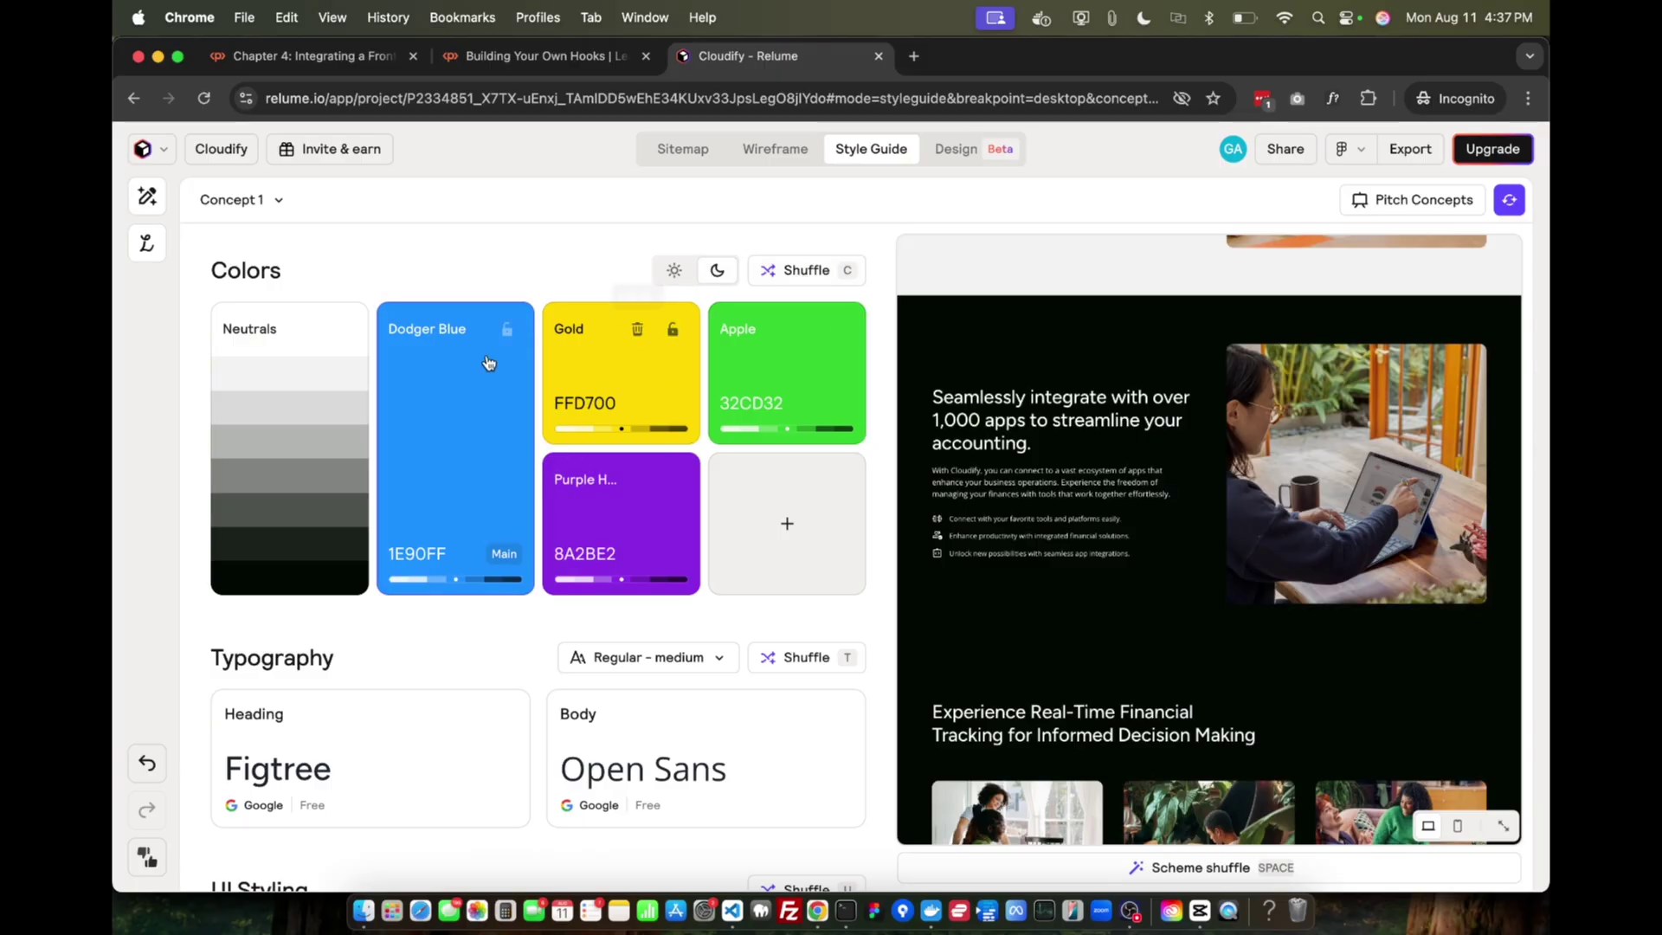
Step: Try light grey, dark grey and light blue backgrounds on the integration section, then view more colours
mouse_move(1186, 623)
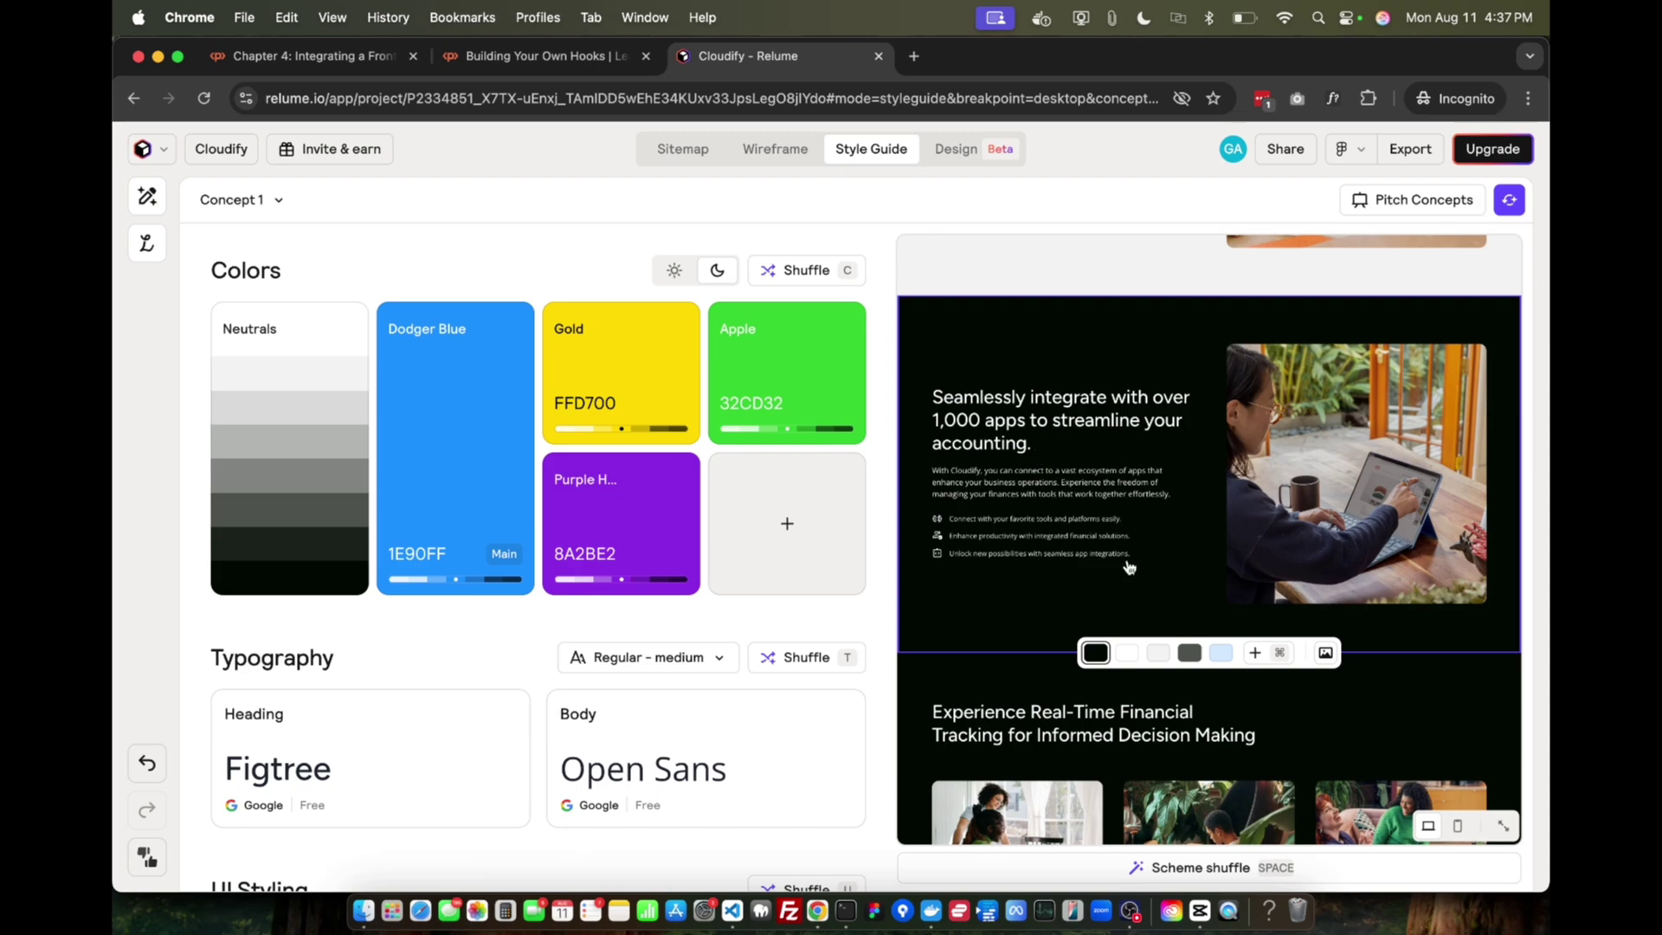
click(1156, 652)
click(1190, 652)
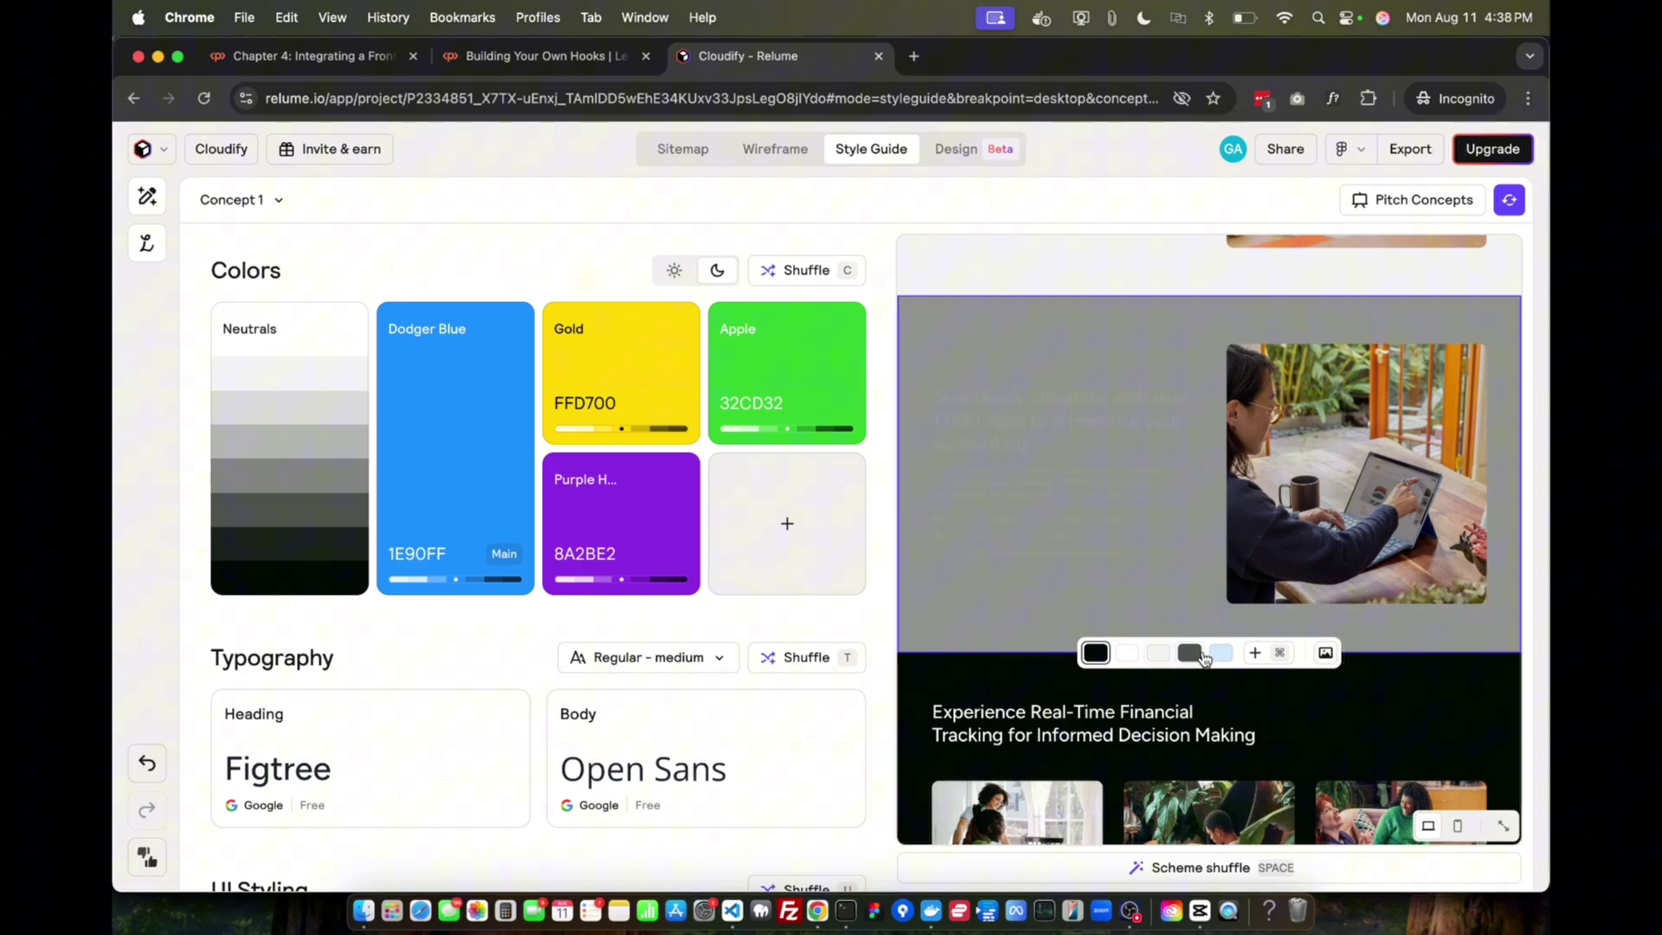
click(1222, 654)
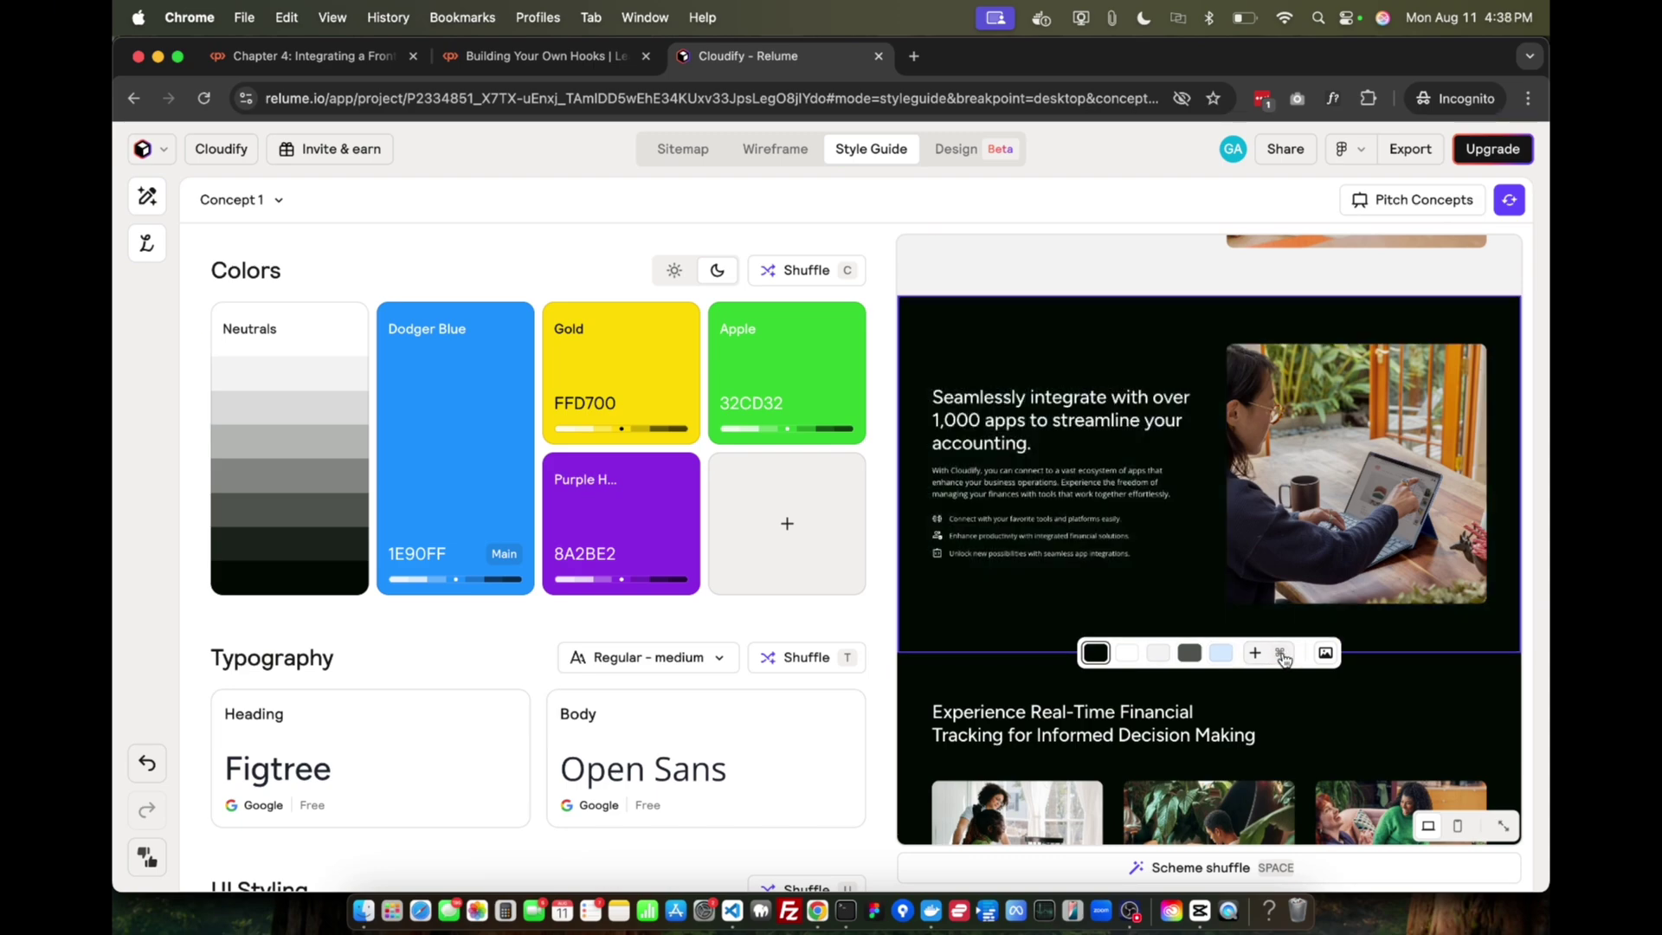
click(1282, 656)
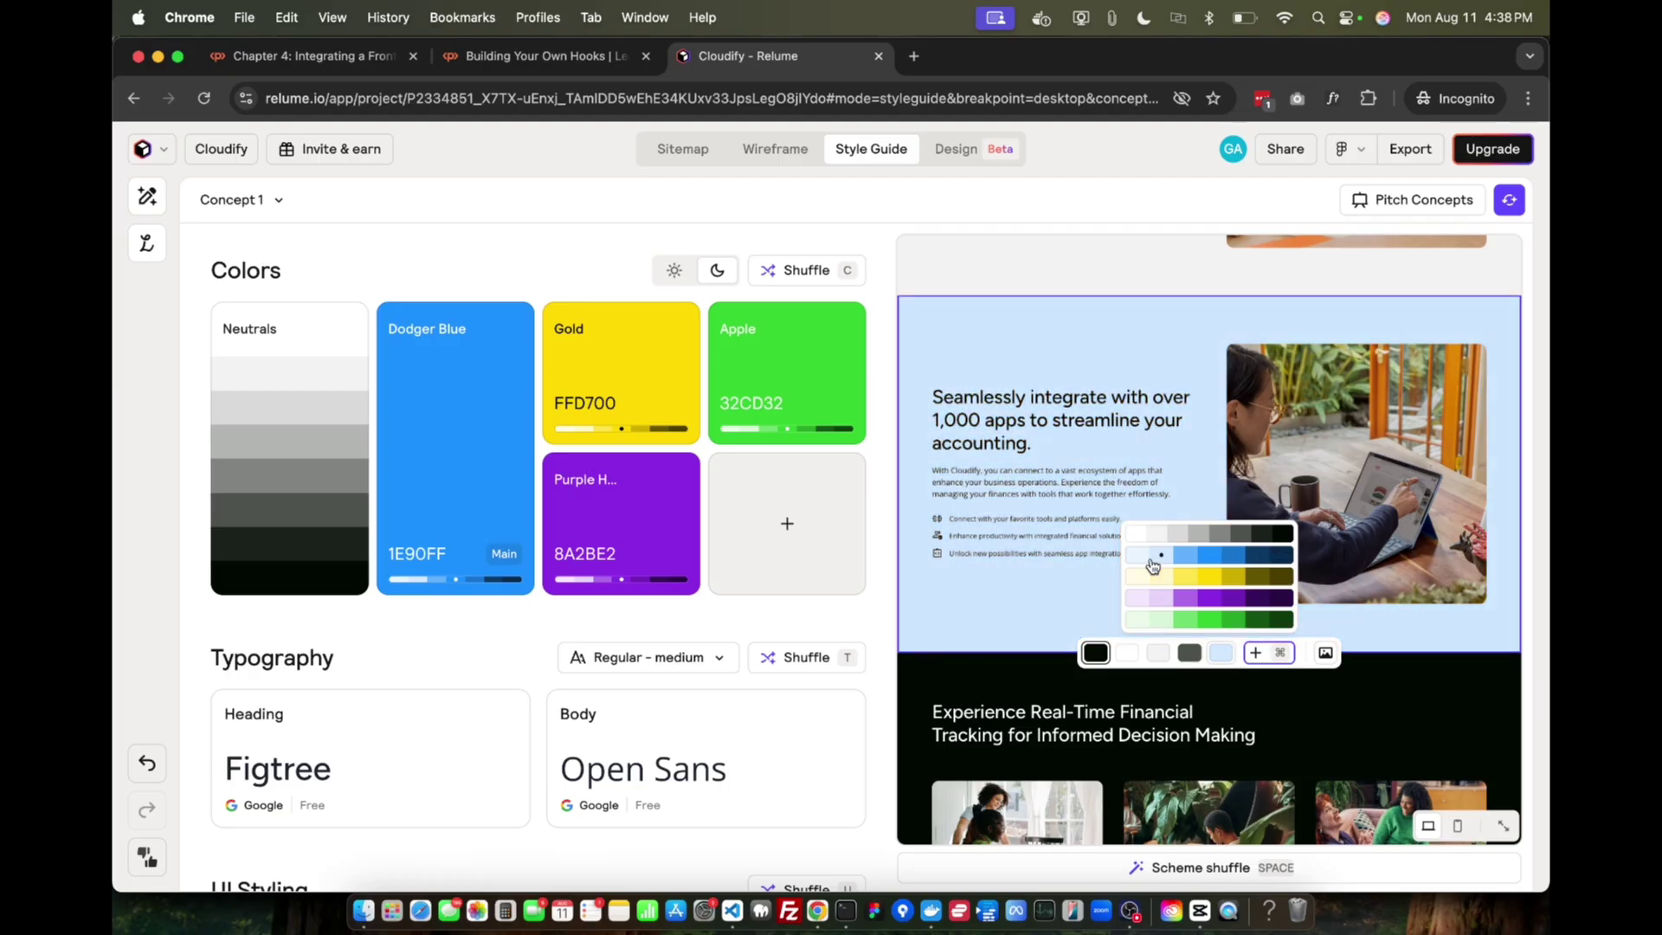
Step: Open and close the integration section's Edit images settings
click(1325, 654)
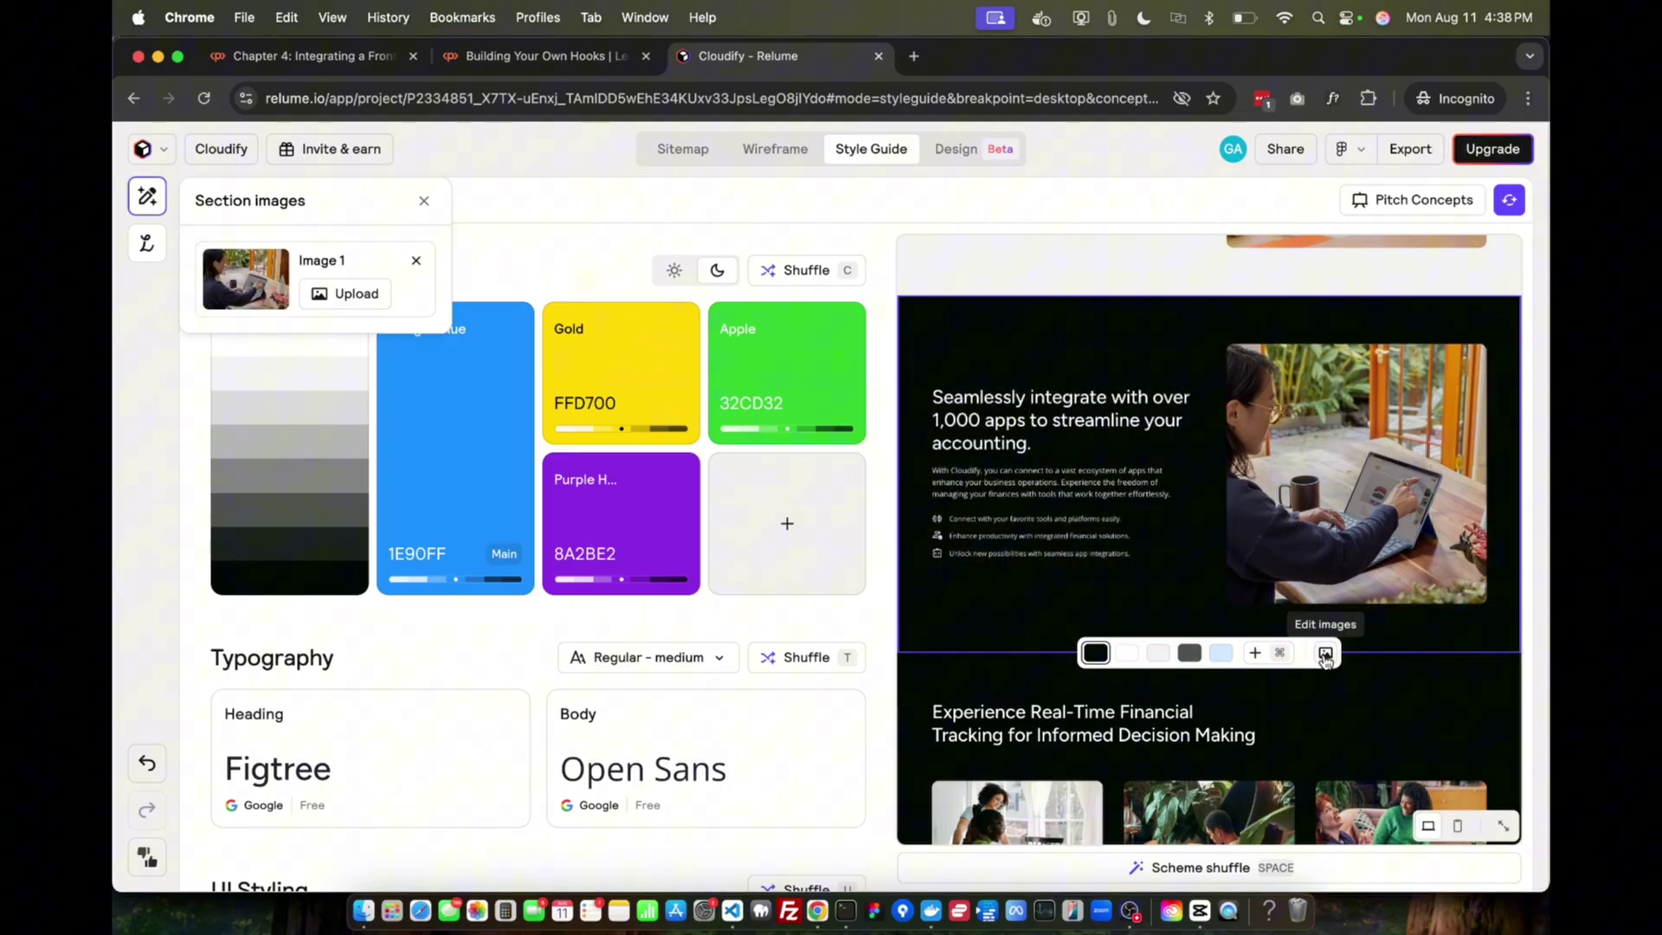
click(432, 207)
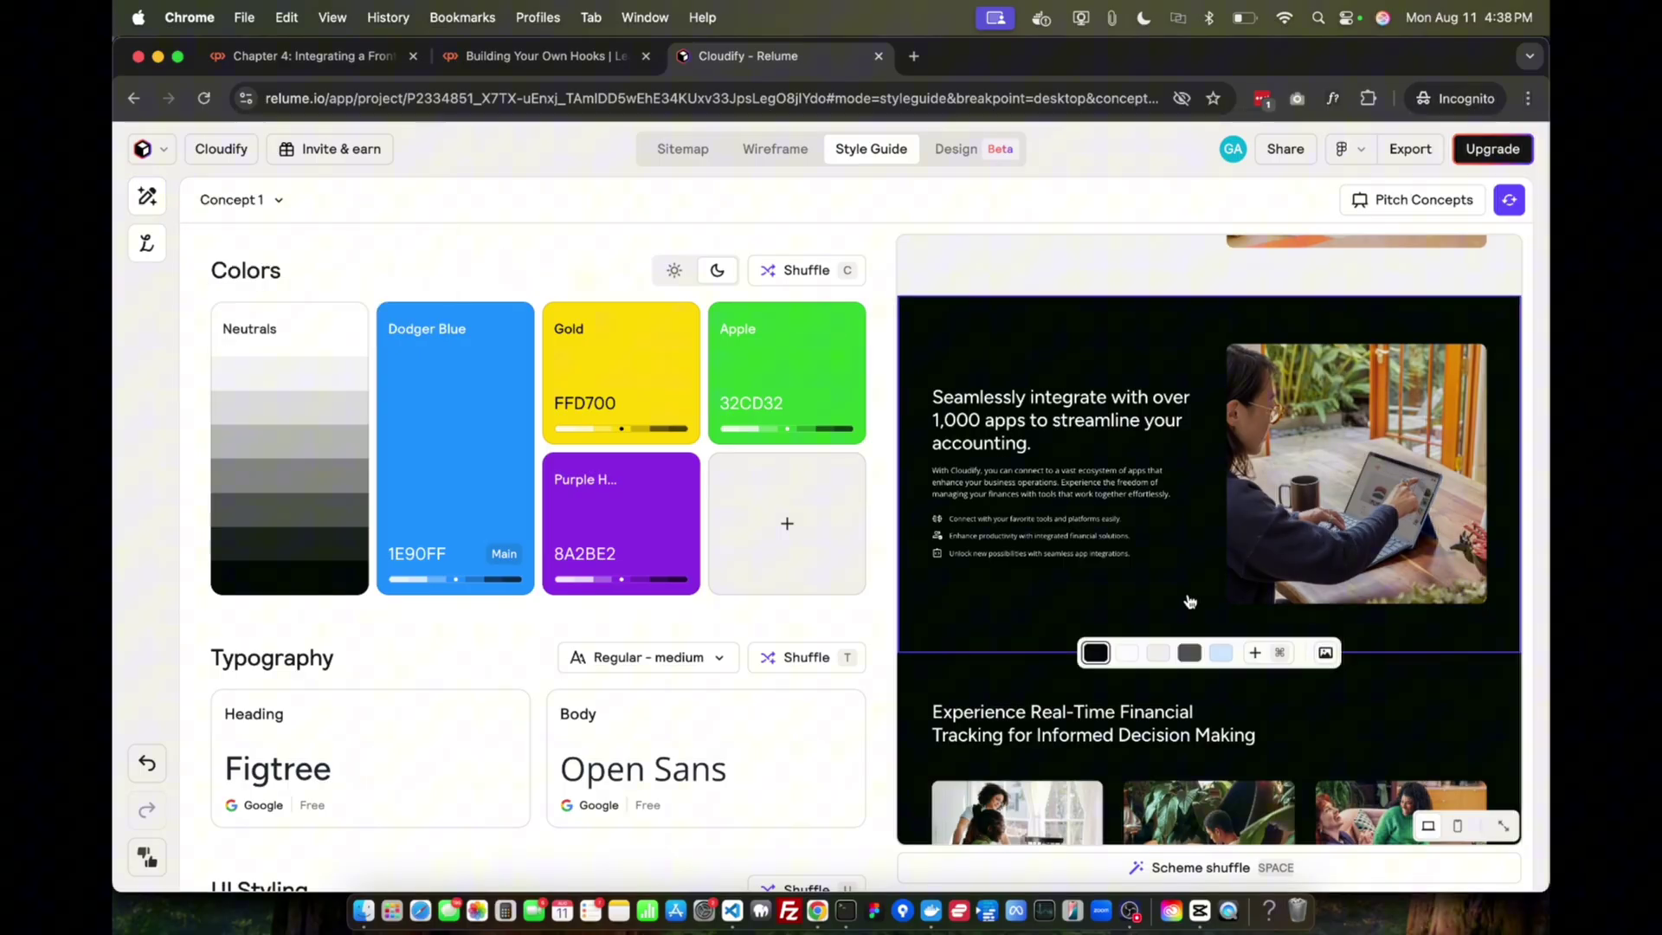
scroll(1244, 638, down, 1)
mouse_move(1143, 557)
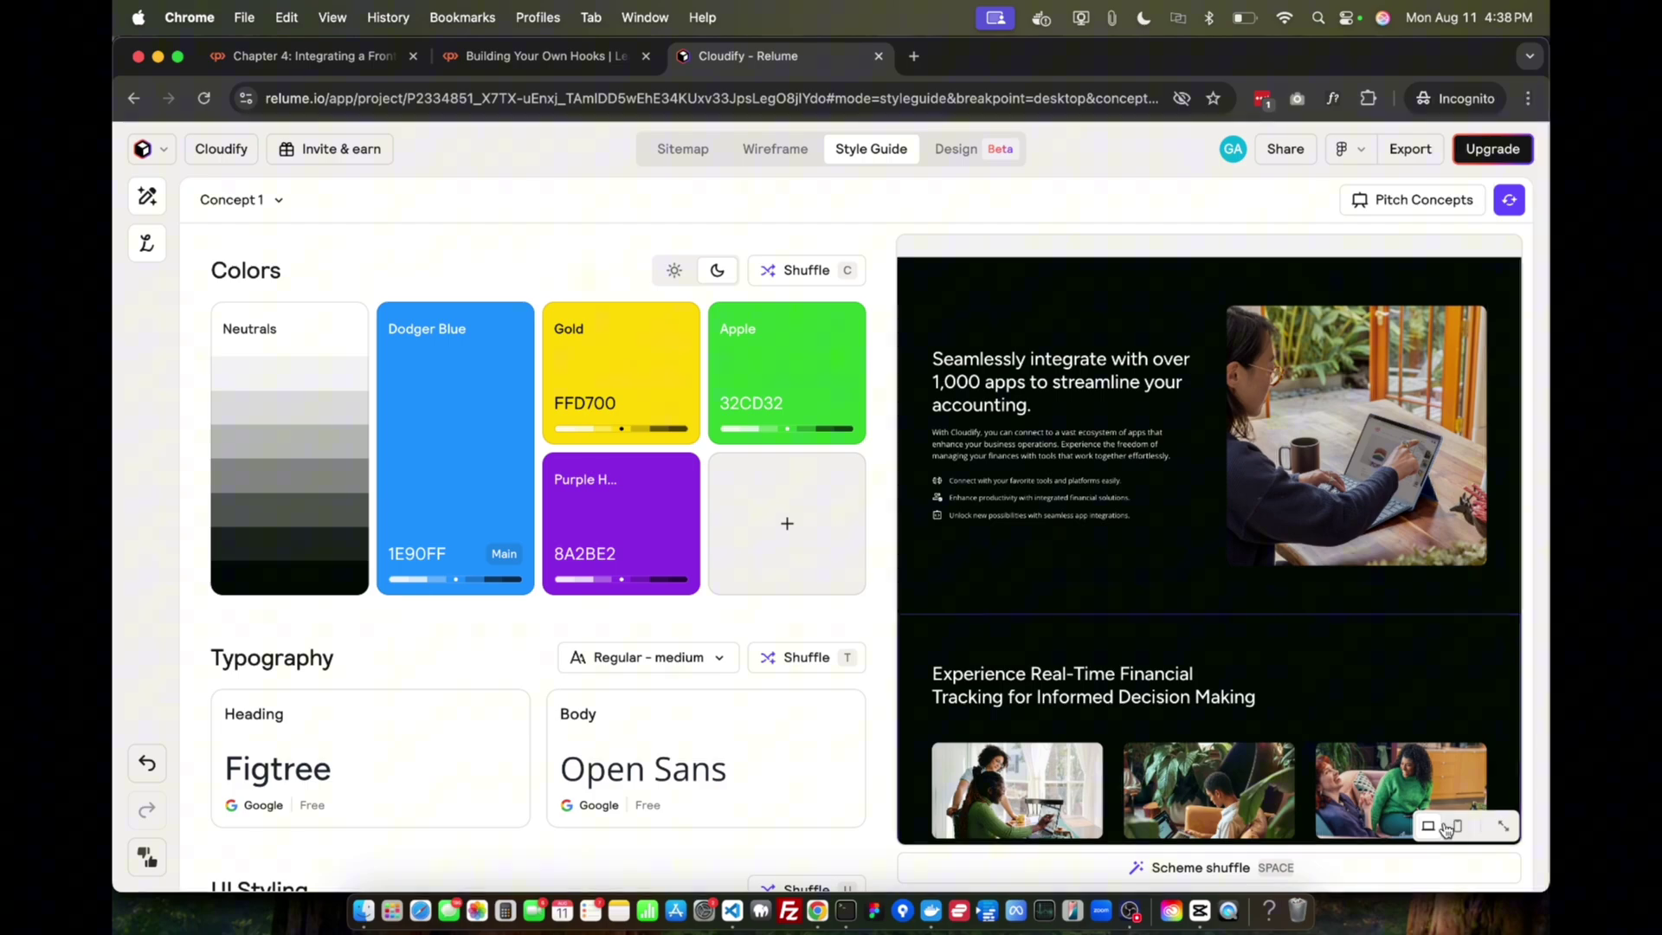
Step: Expand the Cloudify preview and switch it to the mobile layout
click(1504, 825)
scroll(878, 582, up, 10)
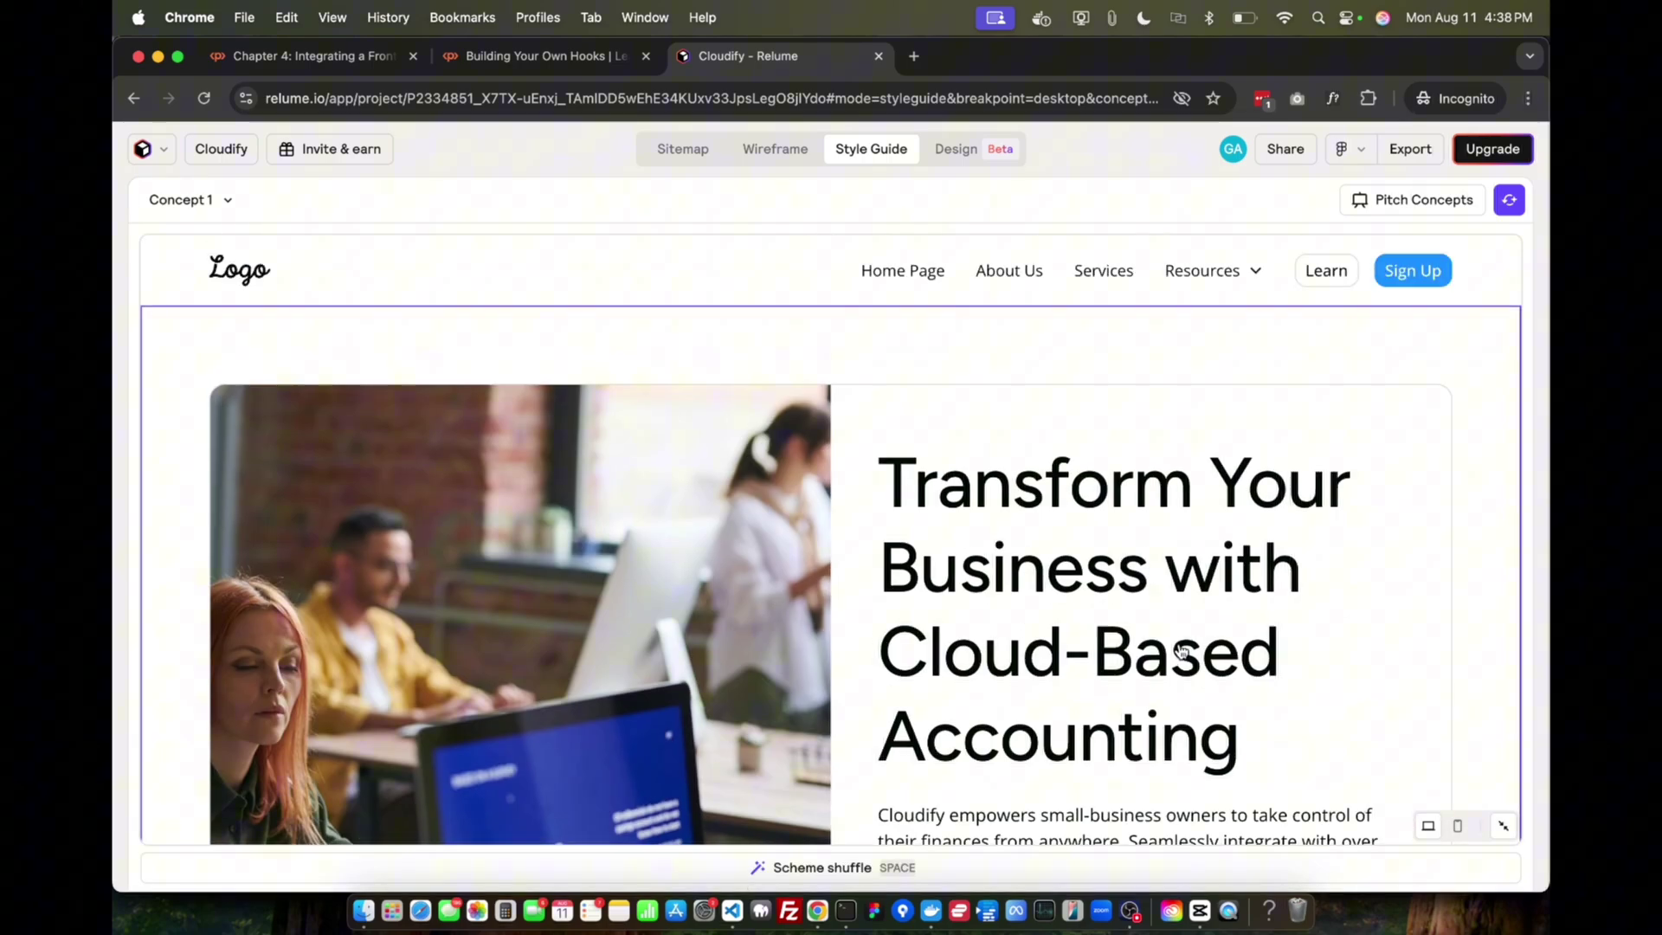
scroll(1179, 653, down, 6)
click(1458, 825)
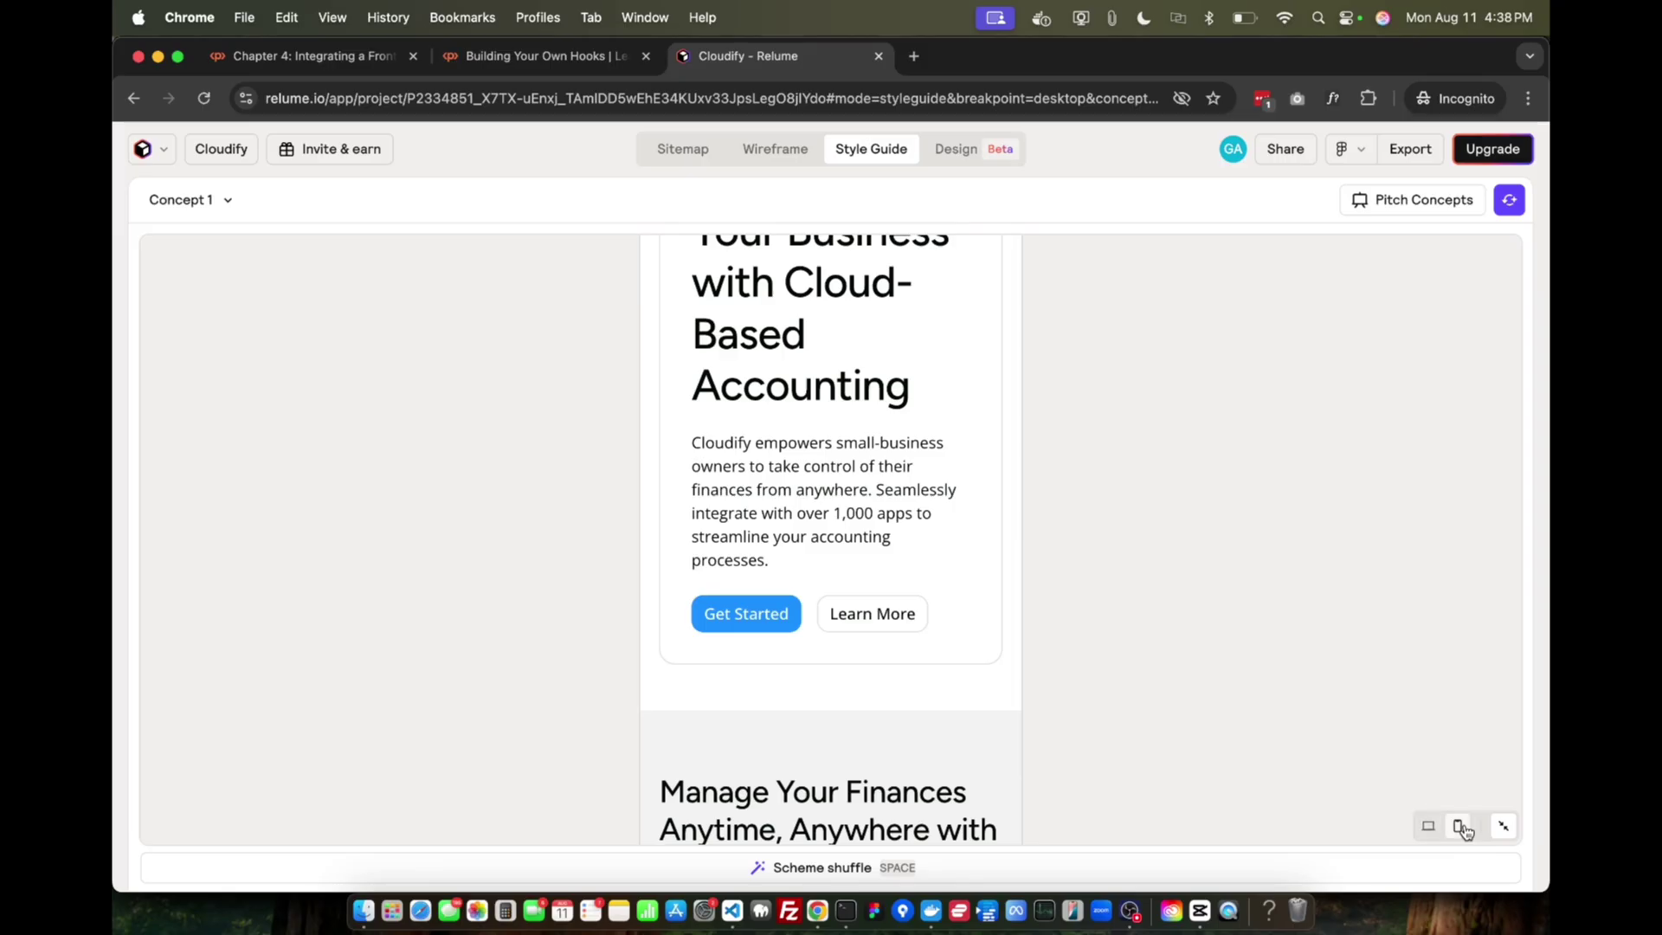
scroll(1049, 675, up, 6)
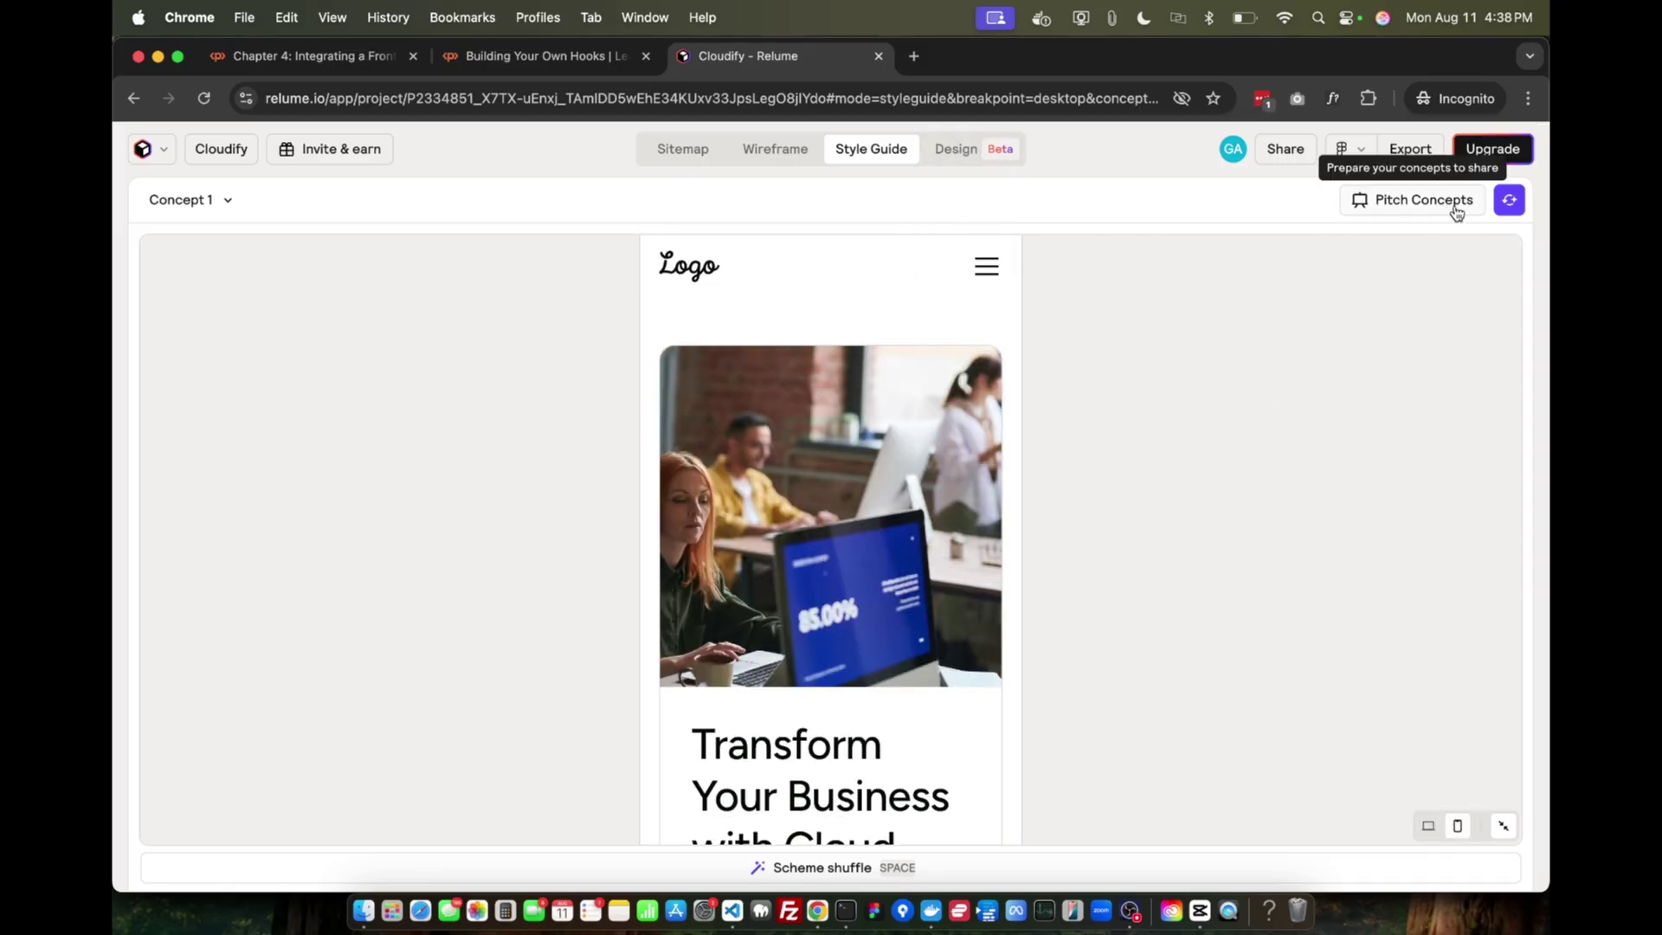
Step: Generate a fresh random style concept with Surprise me and review the restyled preview
click(1506, 204)
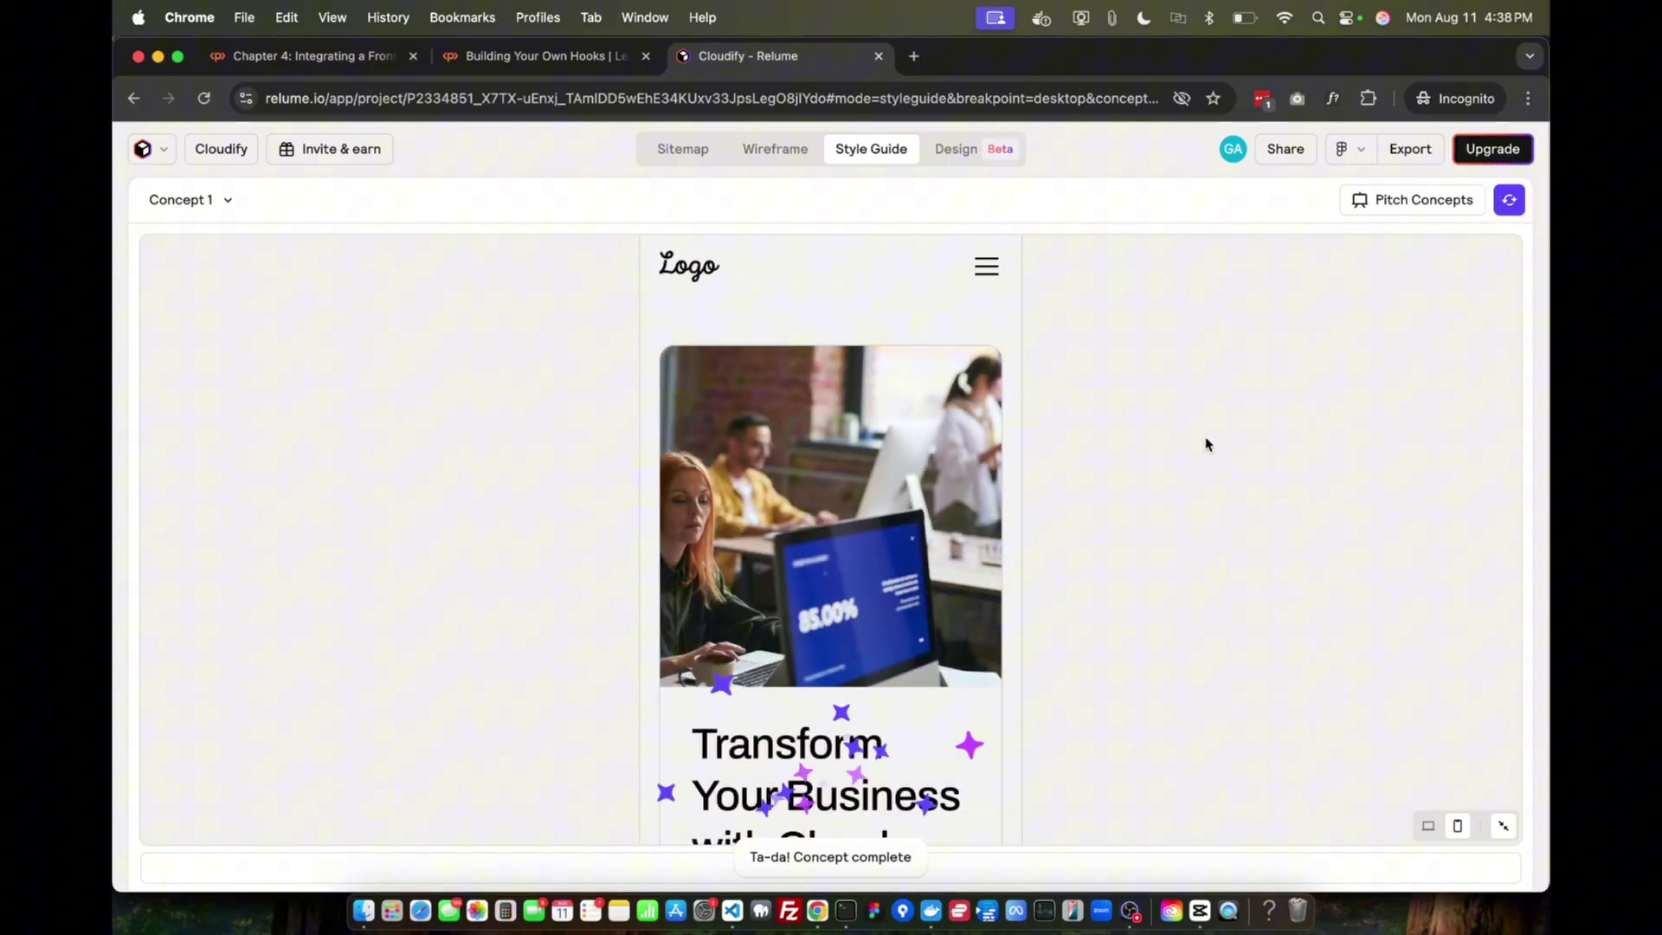
scroll(824, 594, down, 10)
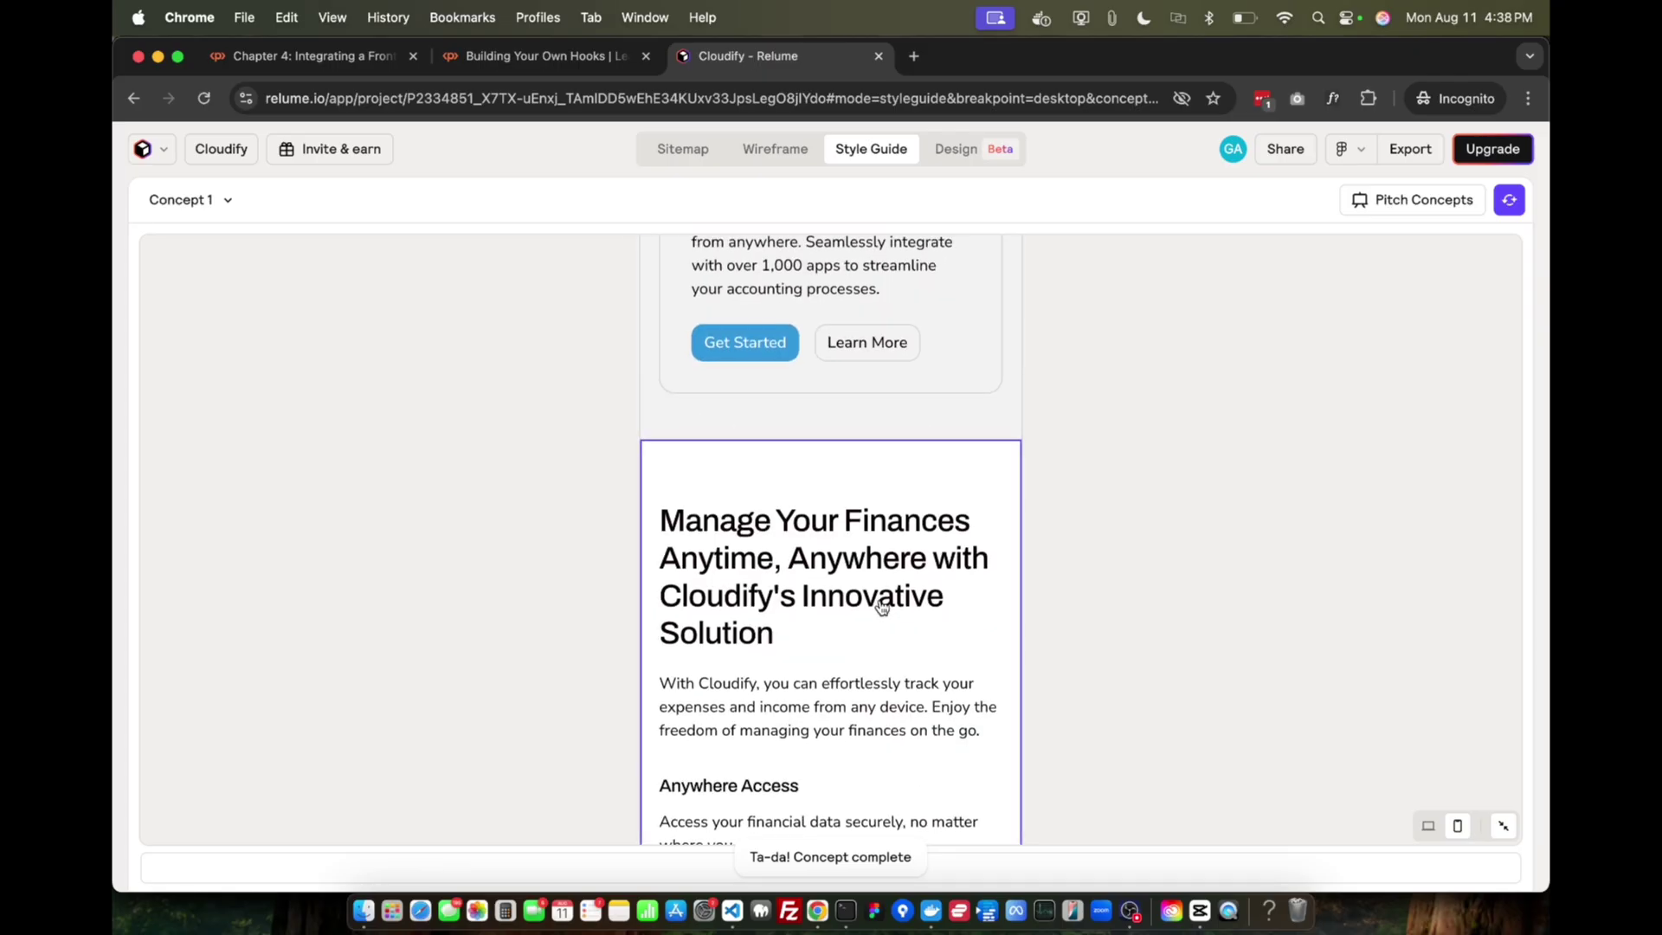
scroll(879, 610, down, 2)
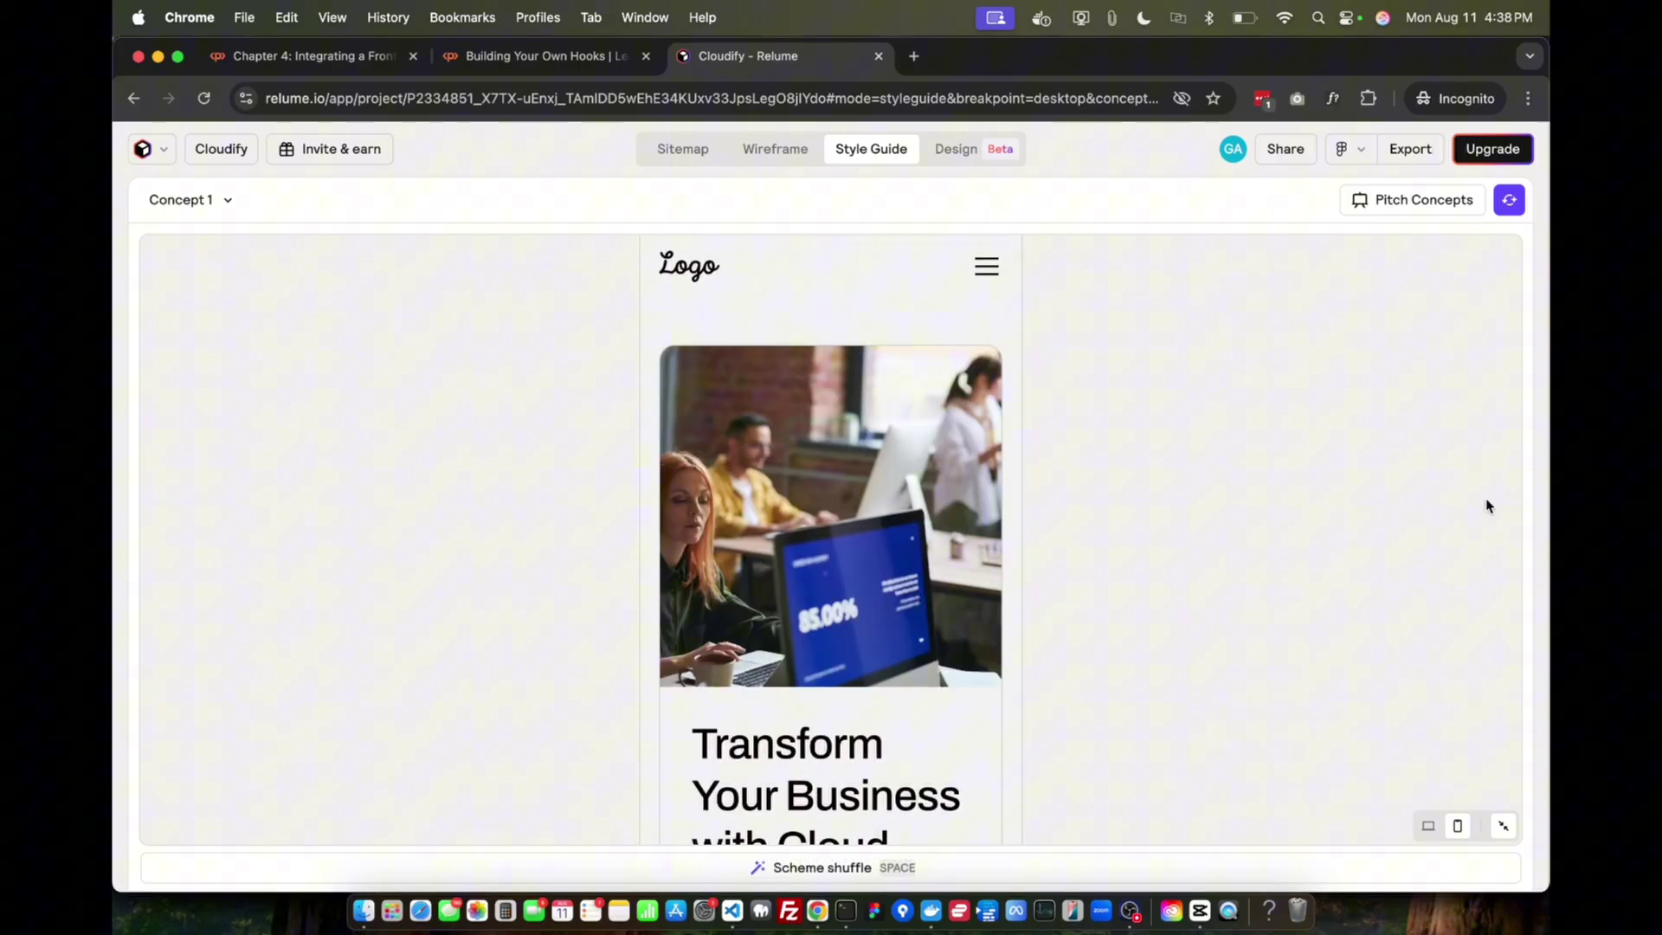
Step: Open Pitch Concepts, copy its shareable link, and go back to the Concept 1 style guide
click(1436, 210)
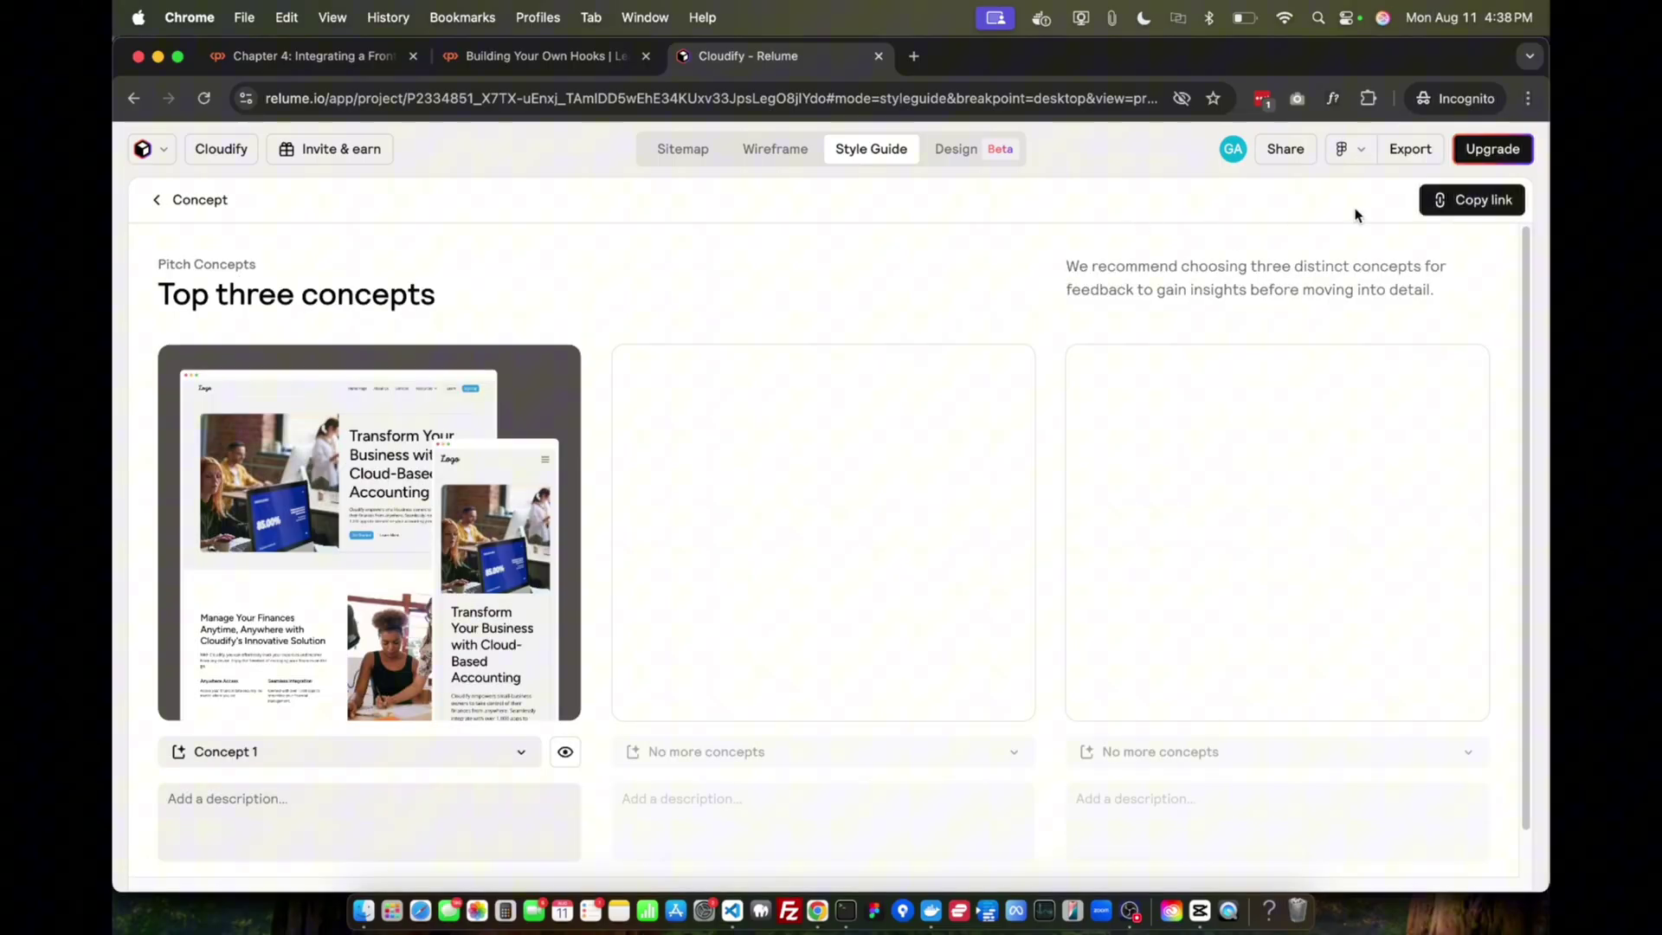
click(1482, 209)
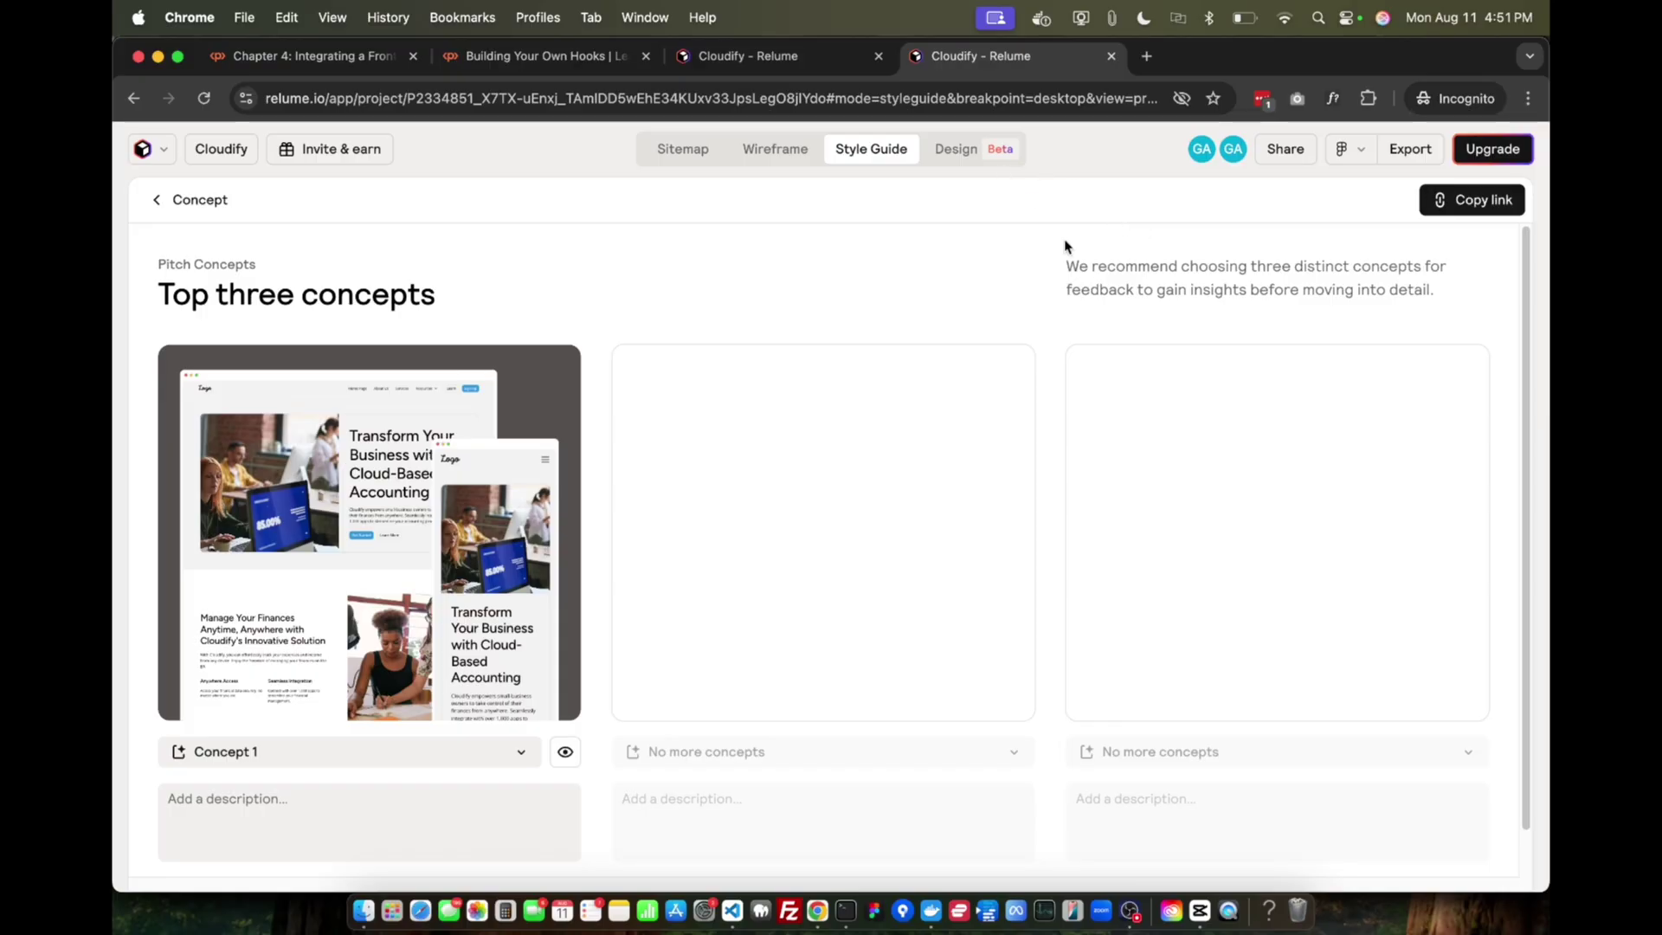
click(163, 211)
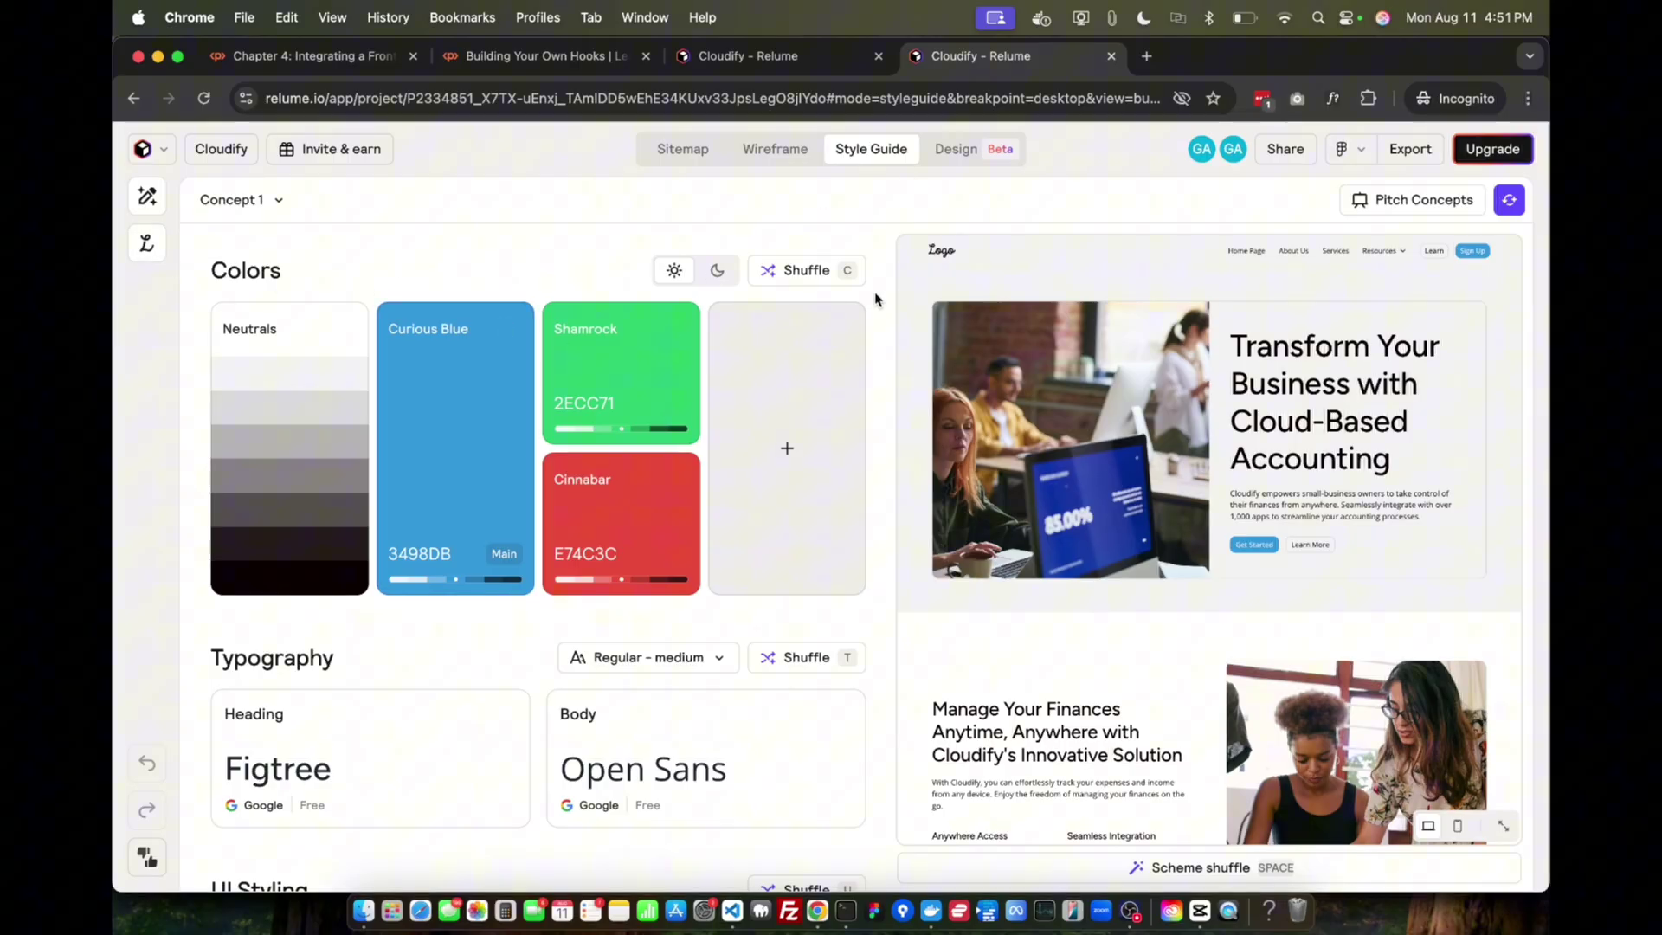
Step: View the styled Cloudify designs, compare them with the Wireframe tab, then return to Design's Home page
click(956, 152)
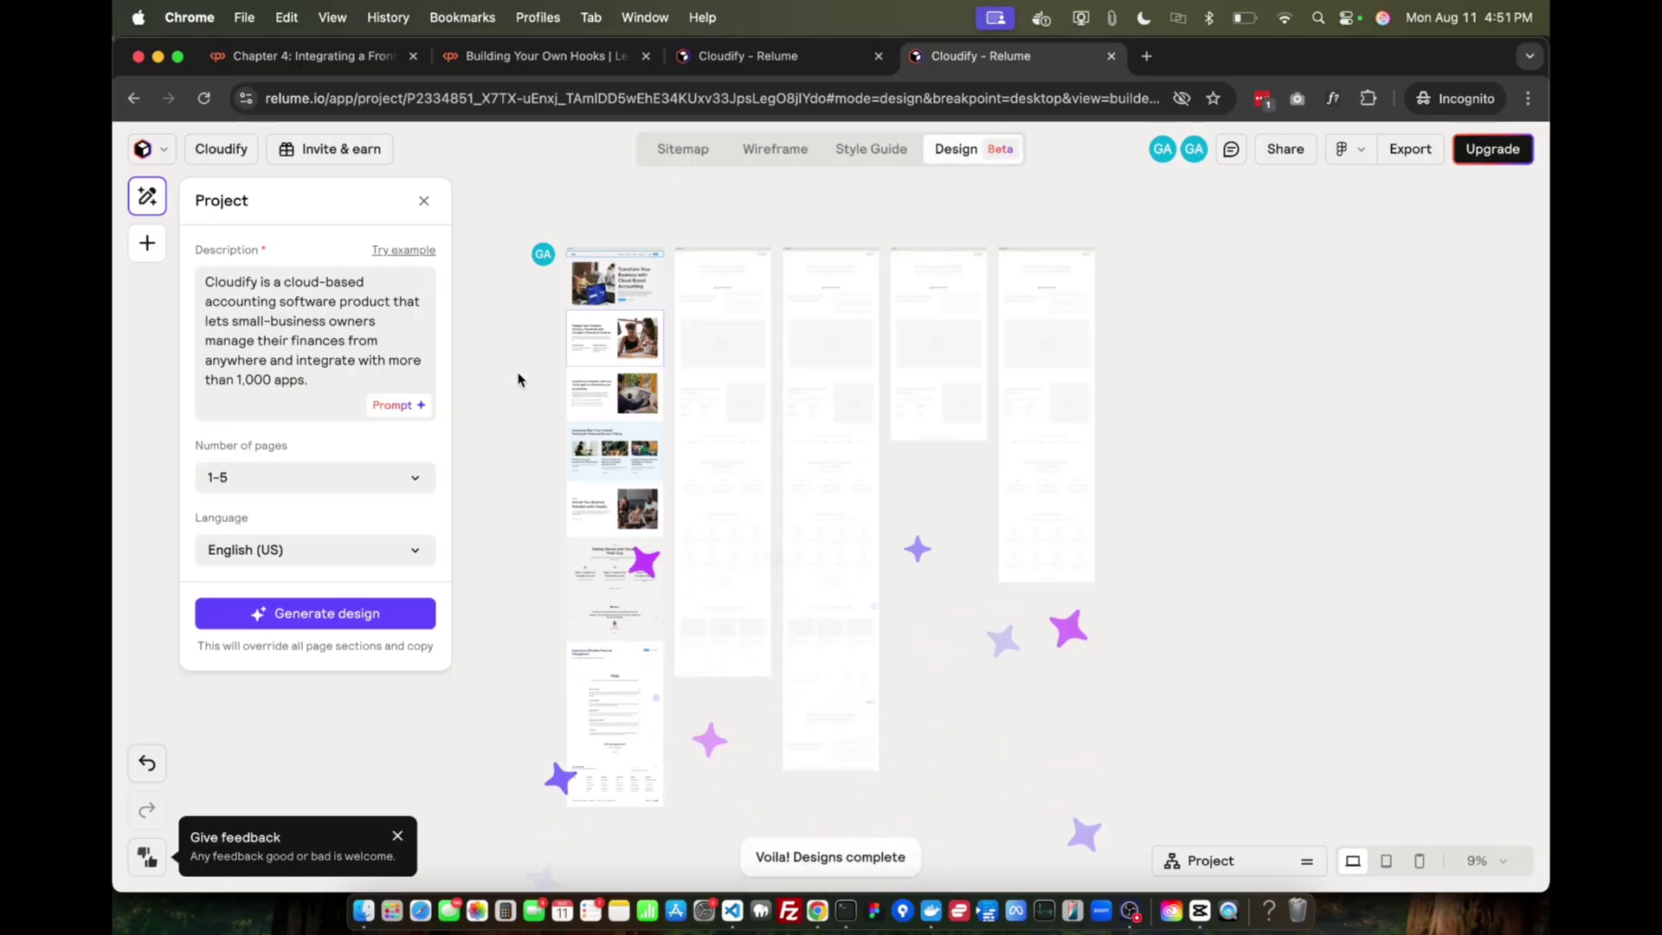
scroll(519, 373, up, 3)
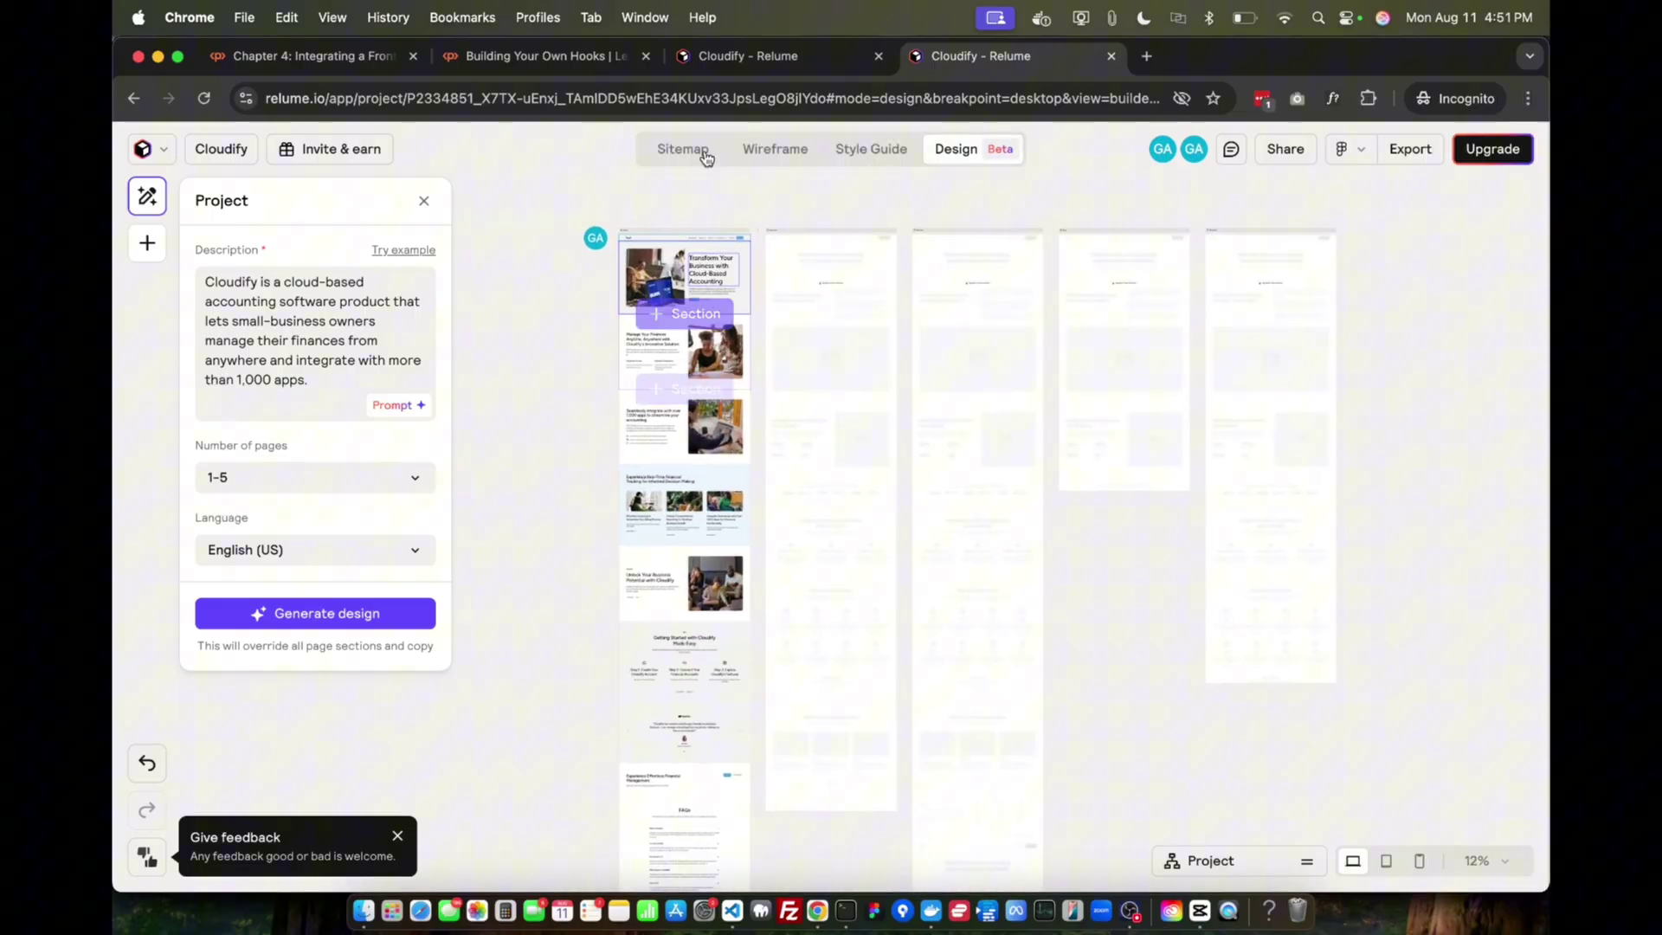
click(771, 156)
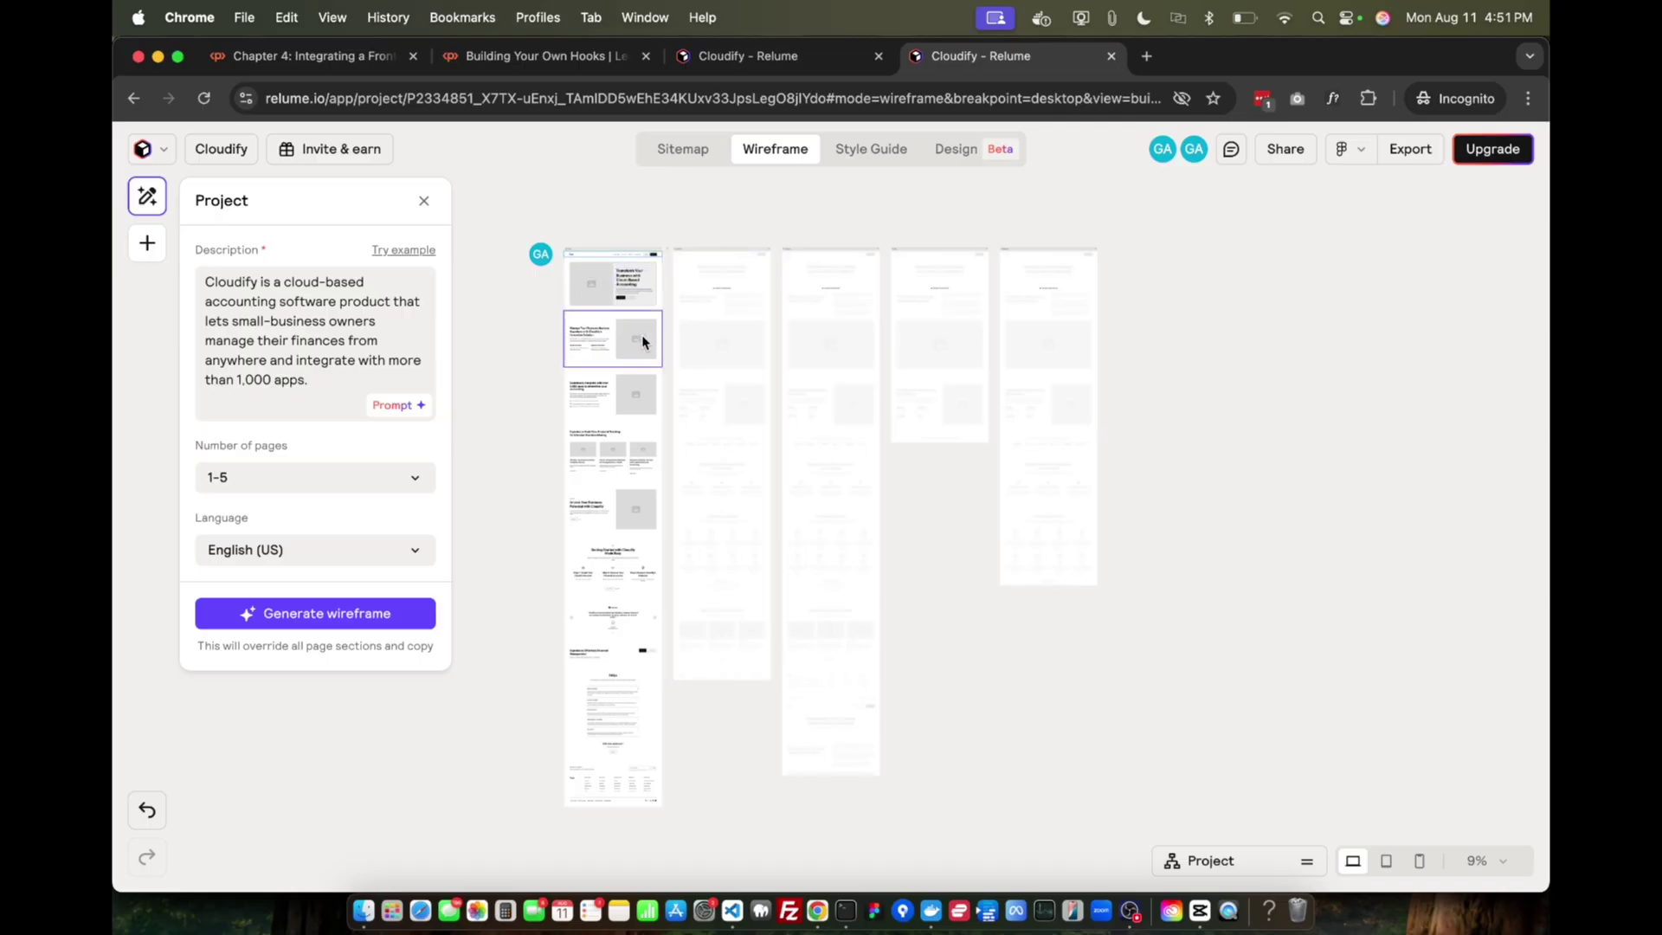
click(953, 157)
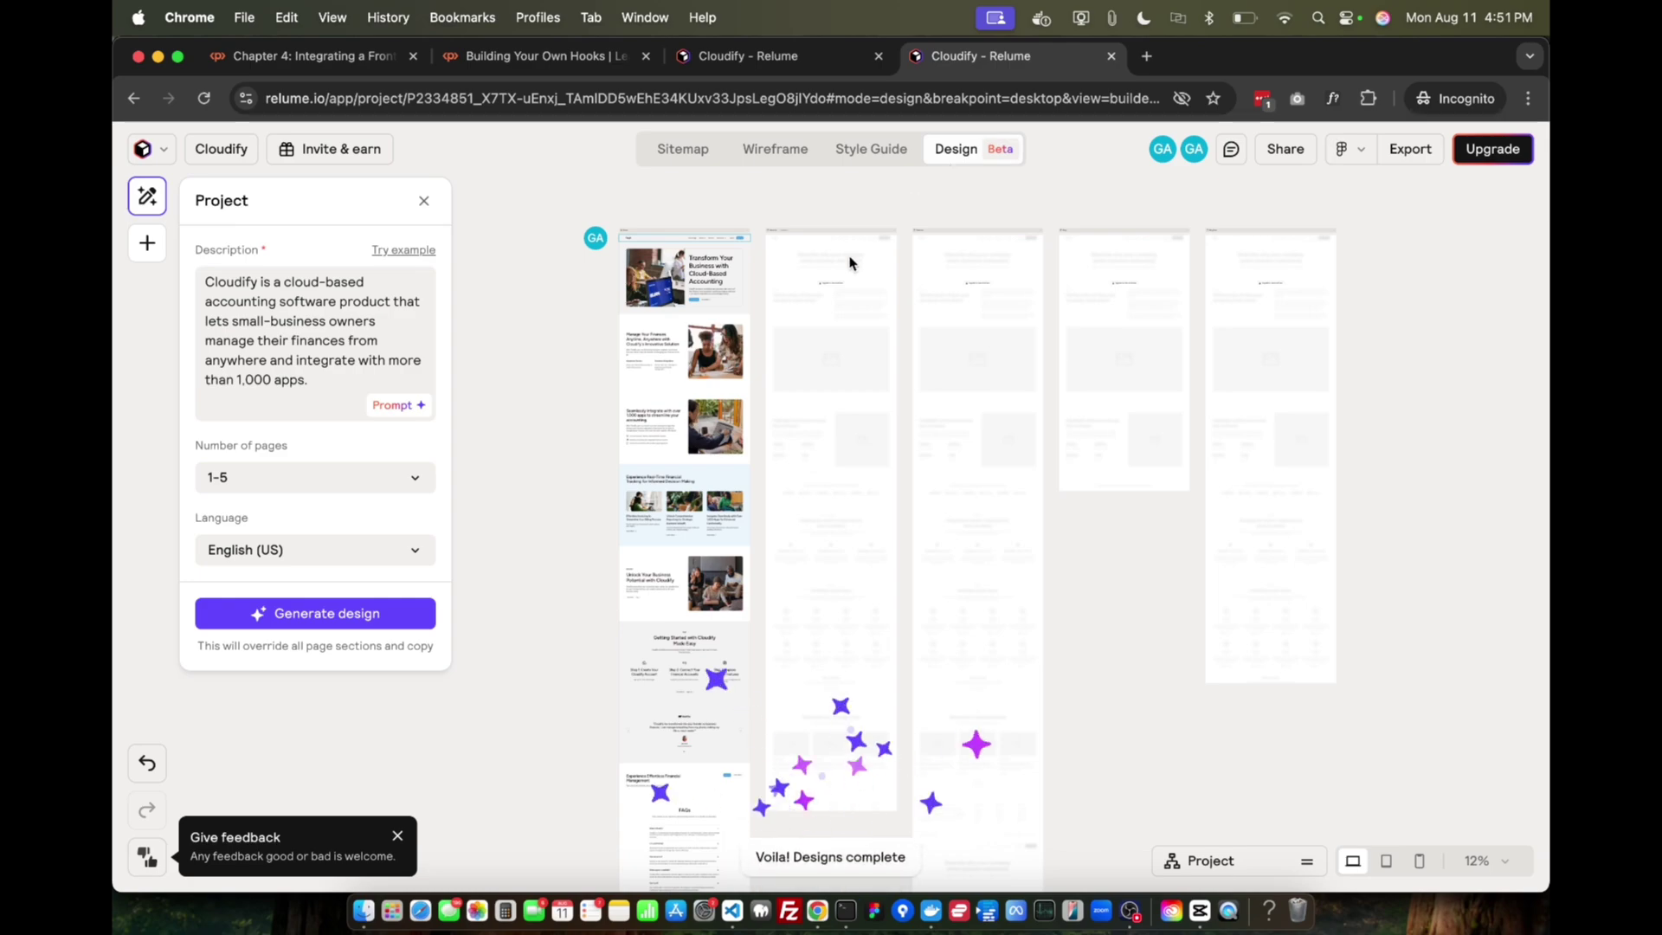
mouse_move(662, 480)
scroll(670, 472, up, 5)
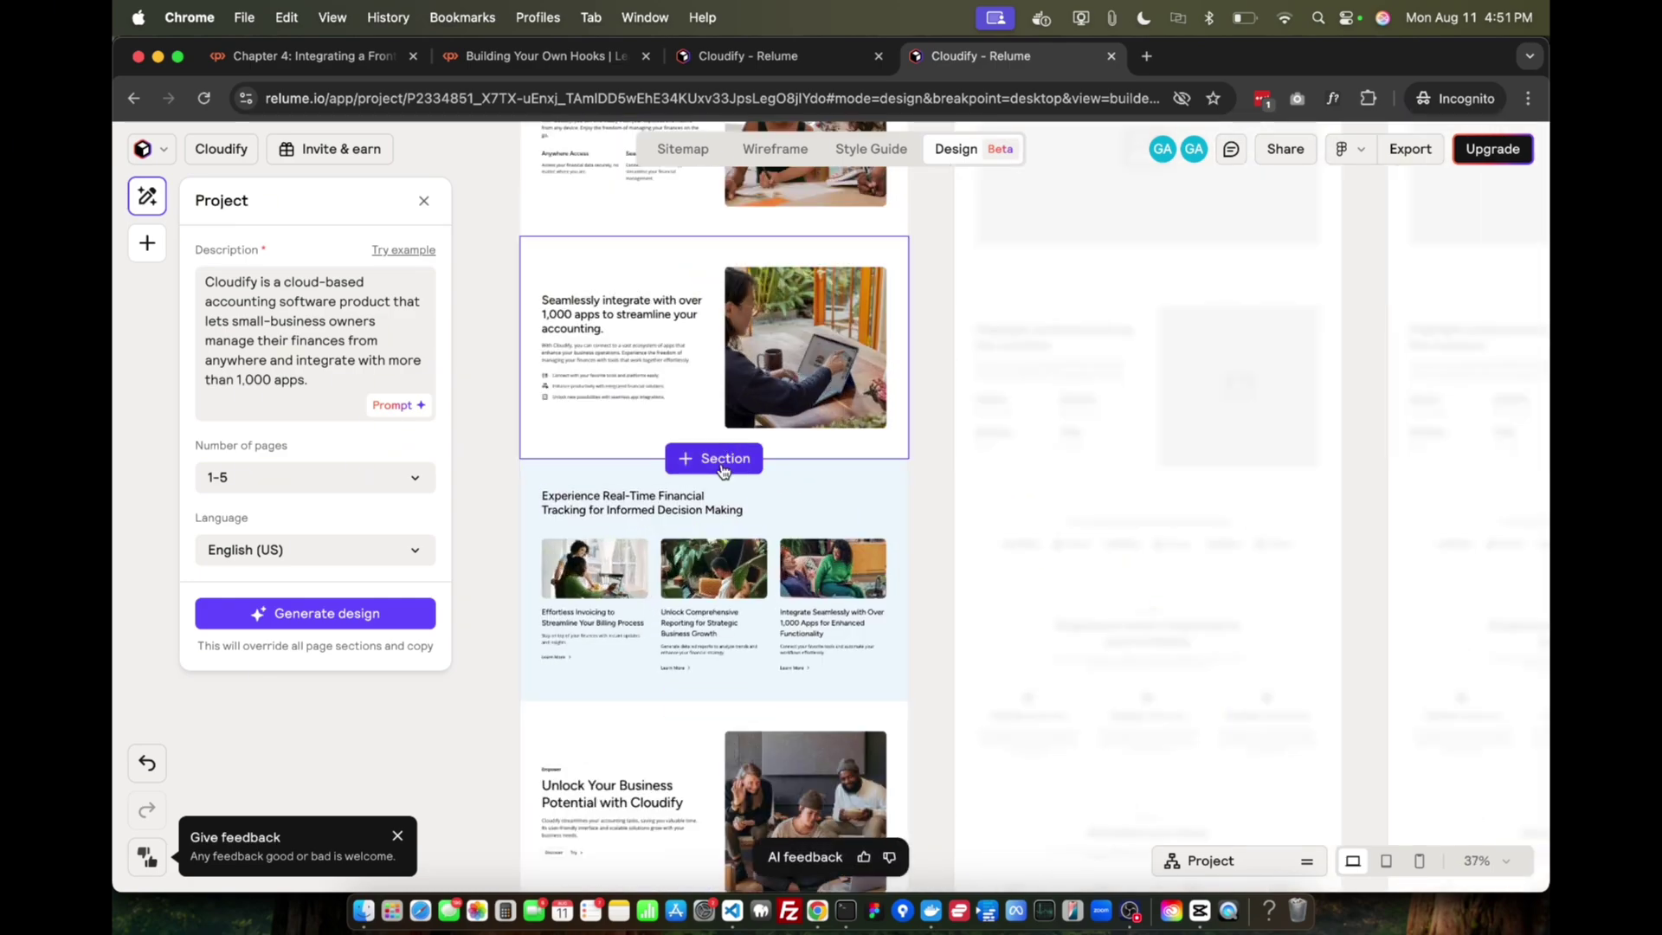
Step: Apply dark Scheme 2 to the Manage Your Finances section, then revert it to Scheme 1
click(723, 468)
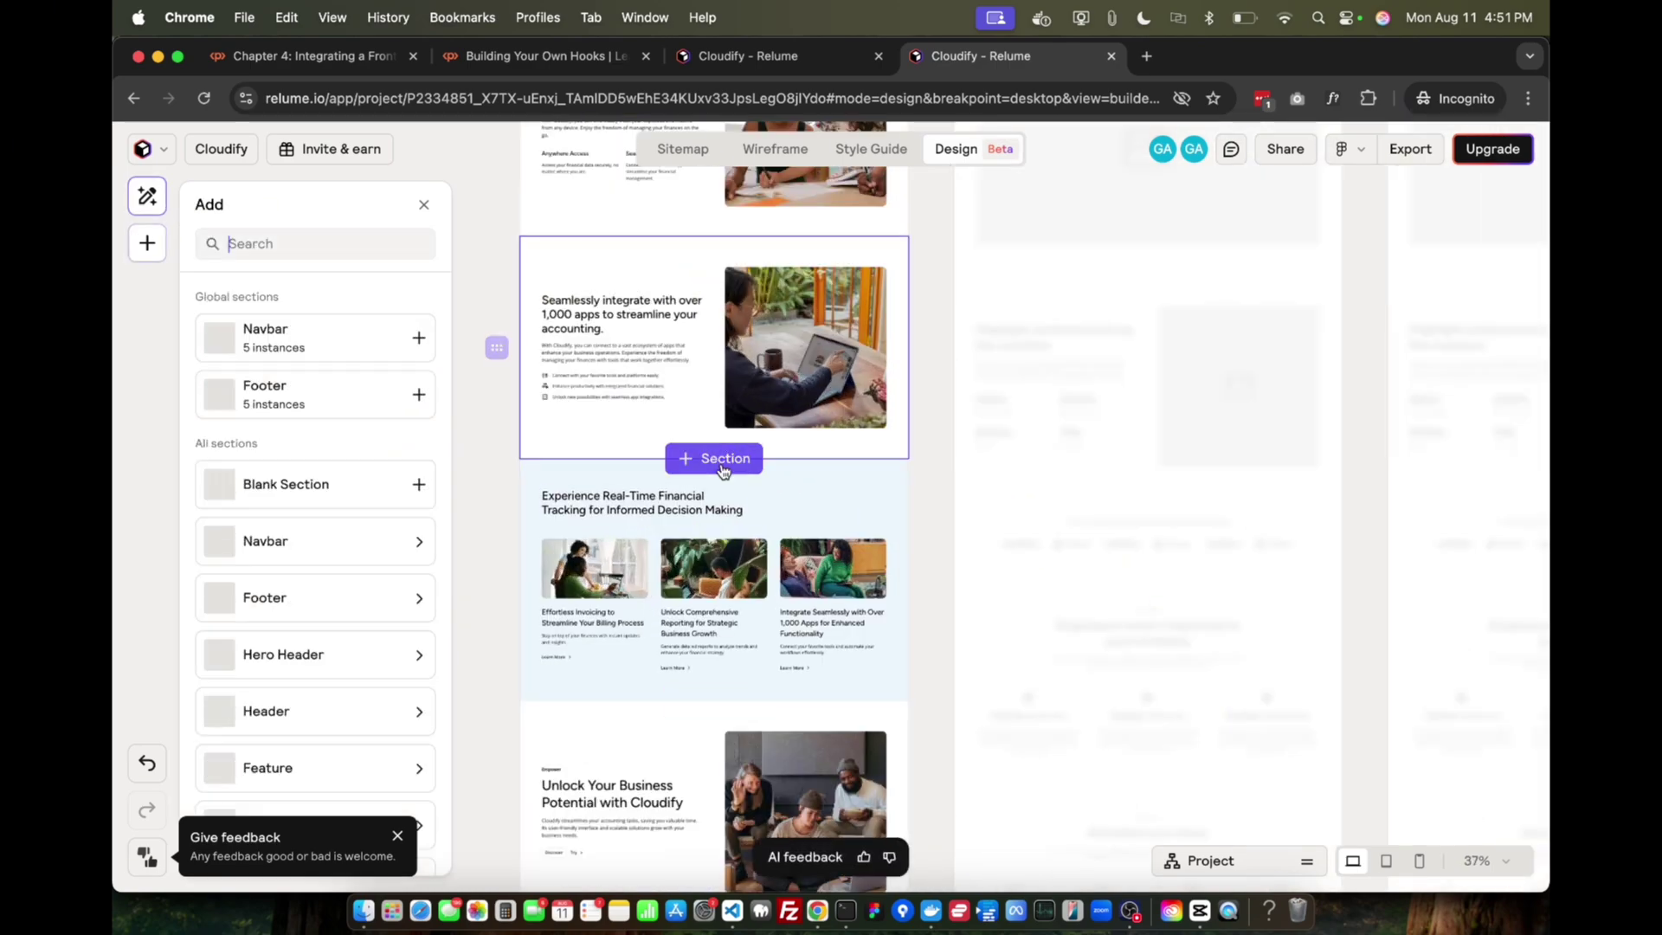
click(423, 205)
click(594, 235)
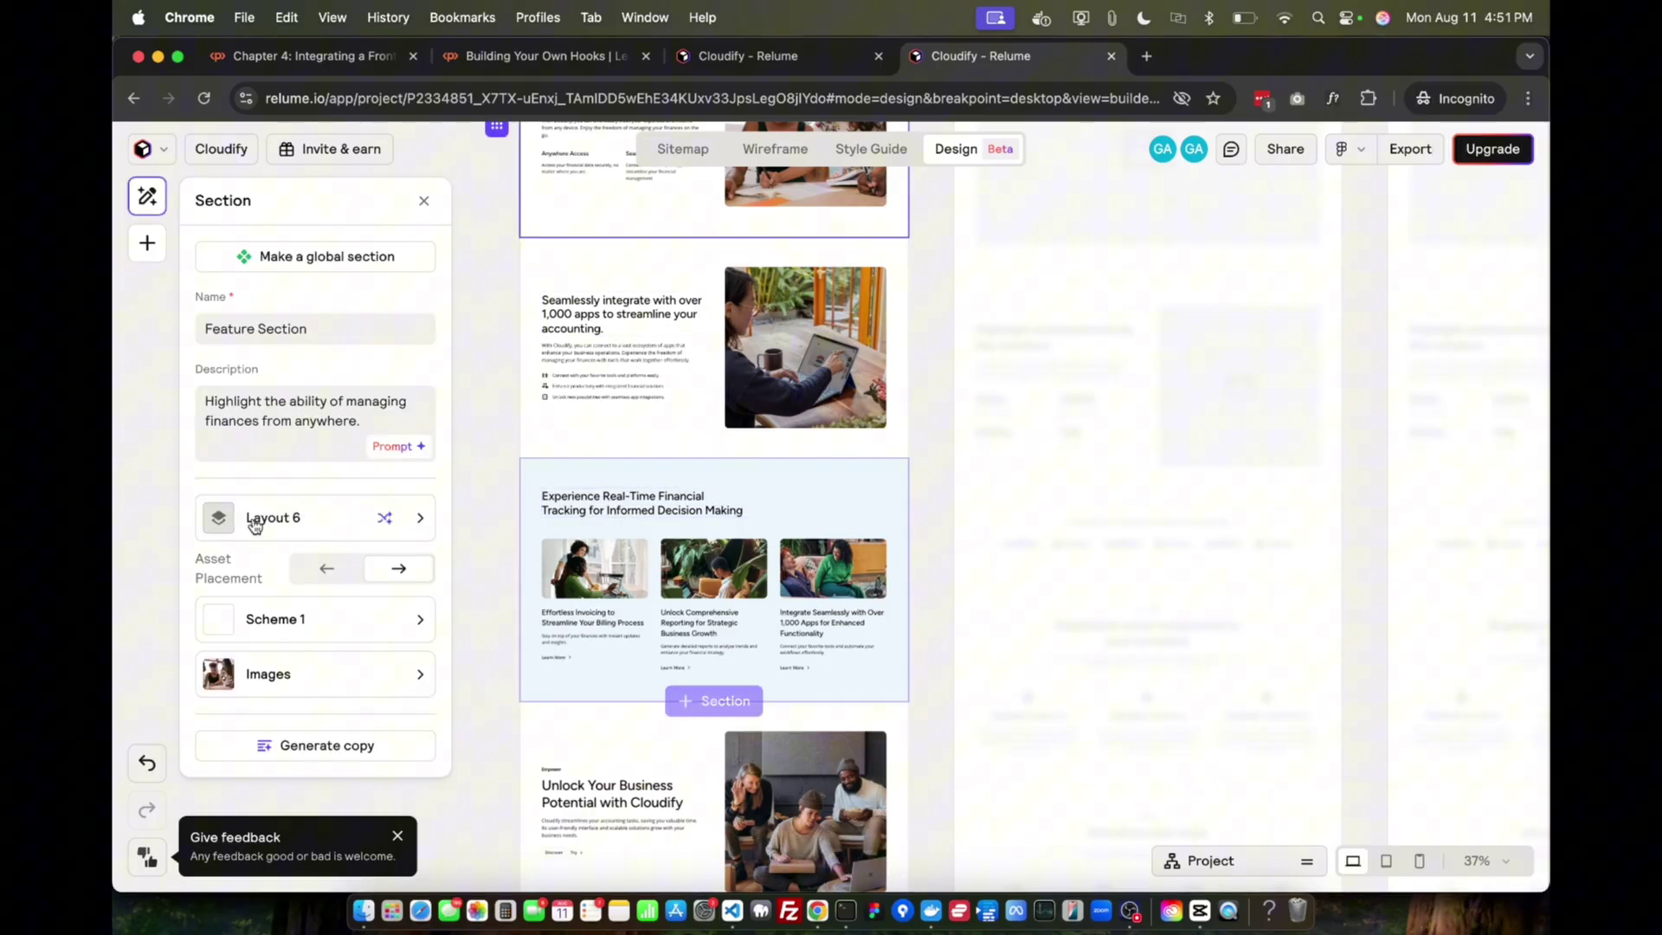
click(342, 638)
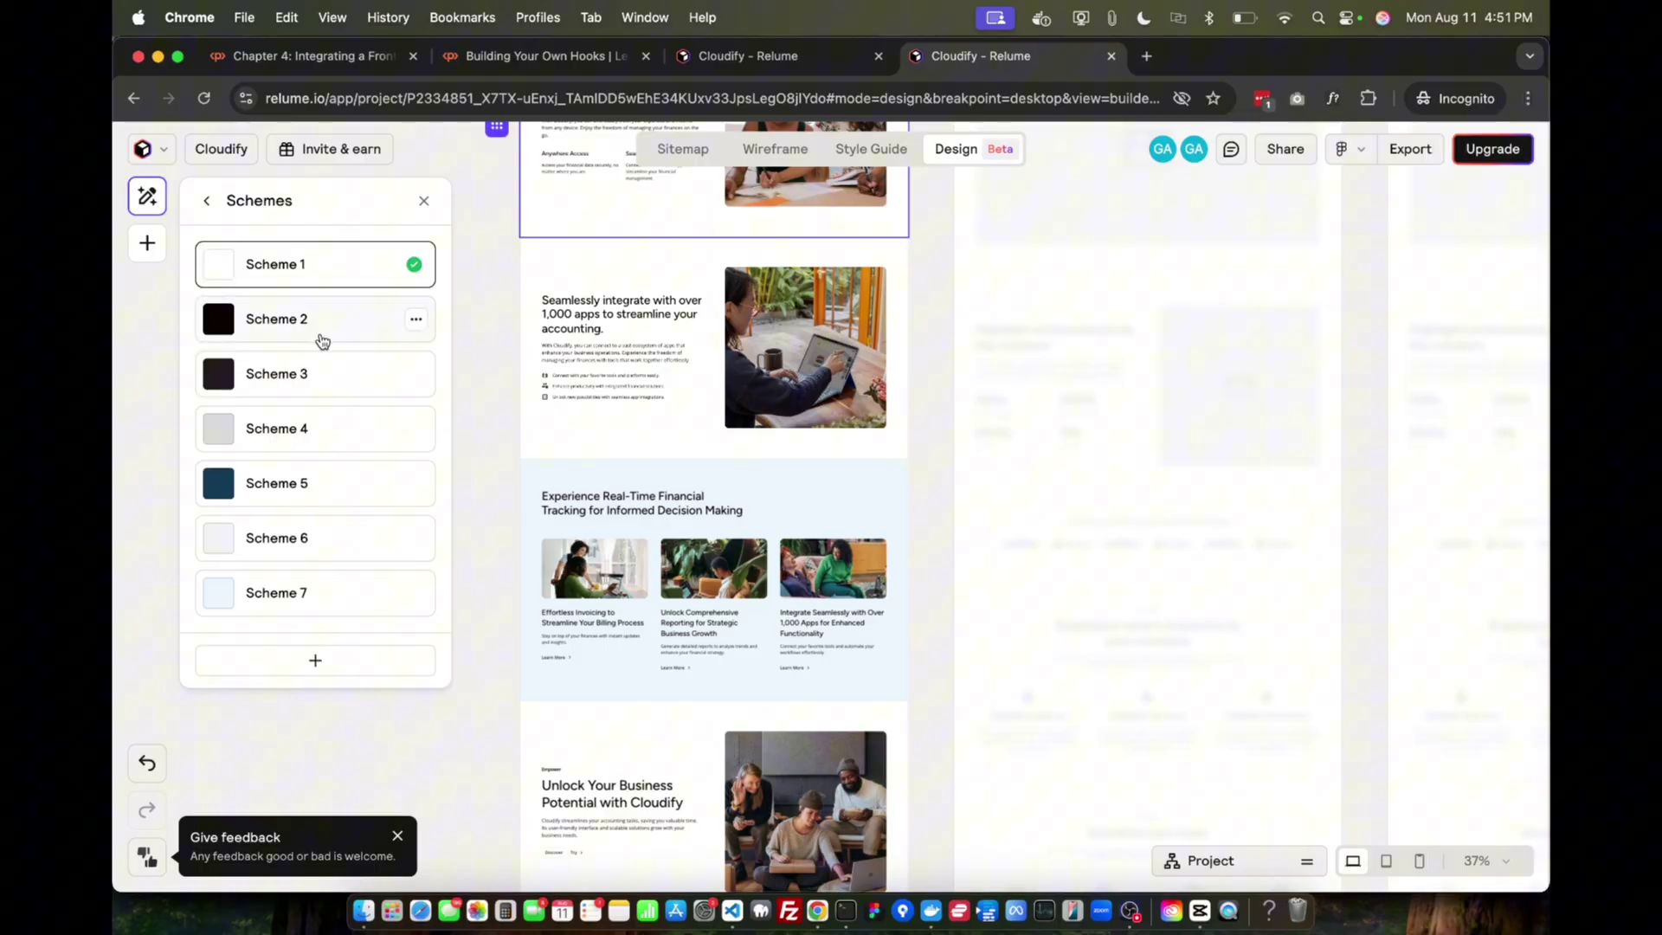
click(279, 330)
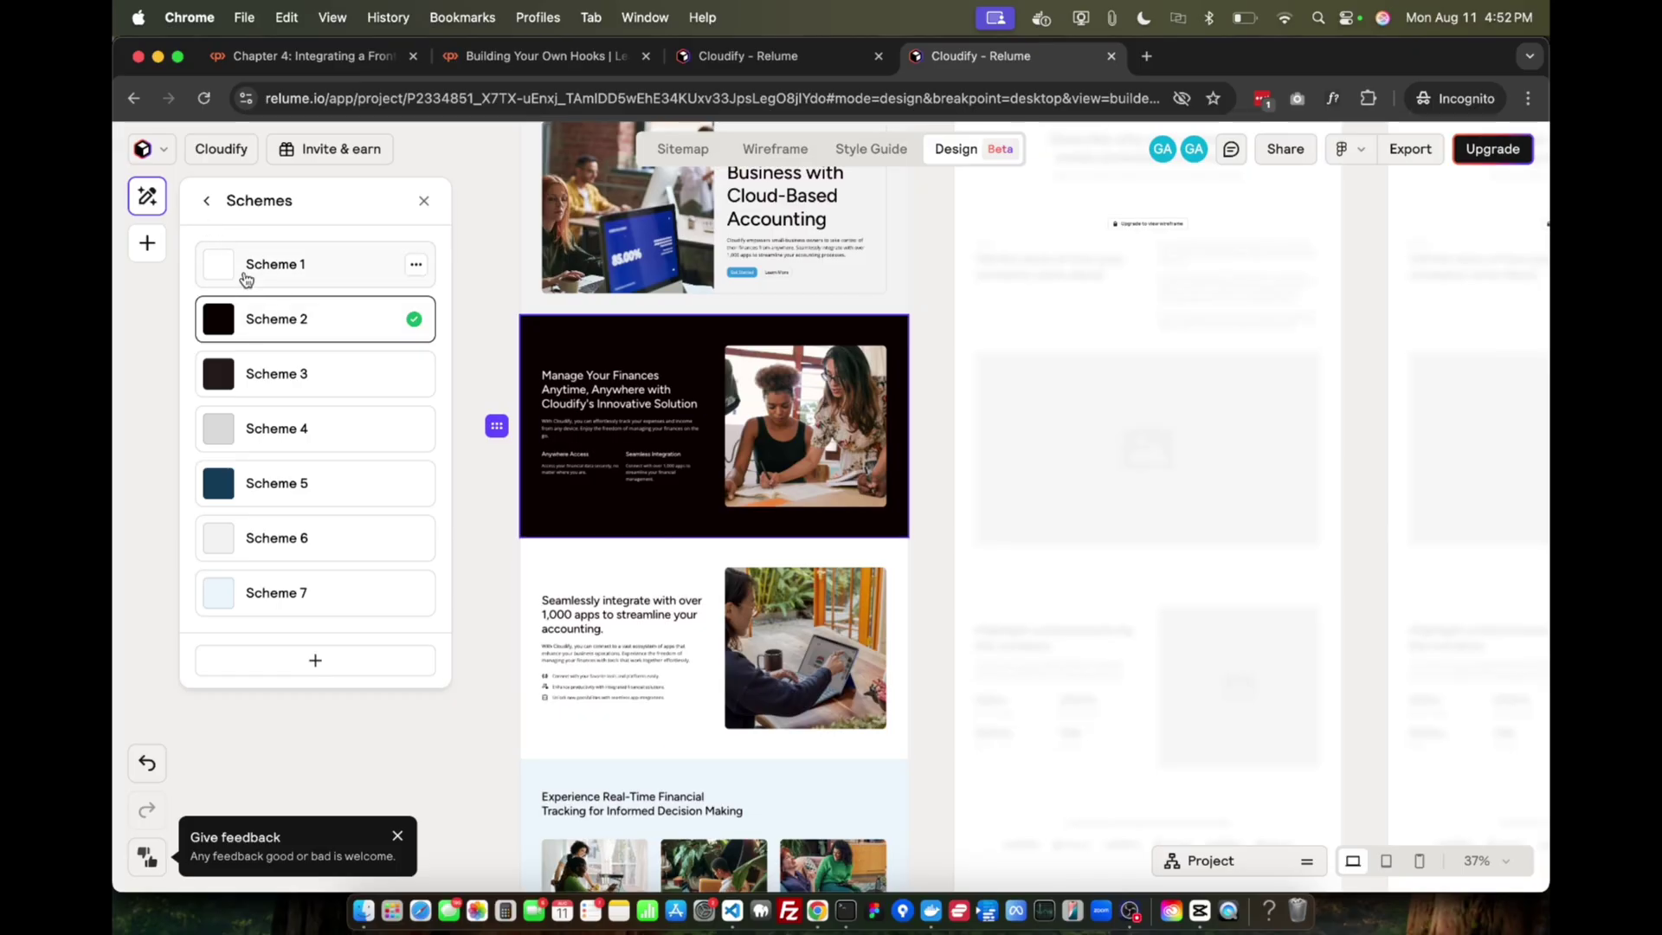
click(244, 273)
scroll(897, 284, up, 4)
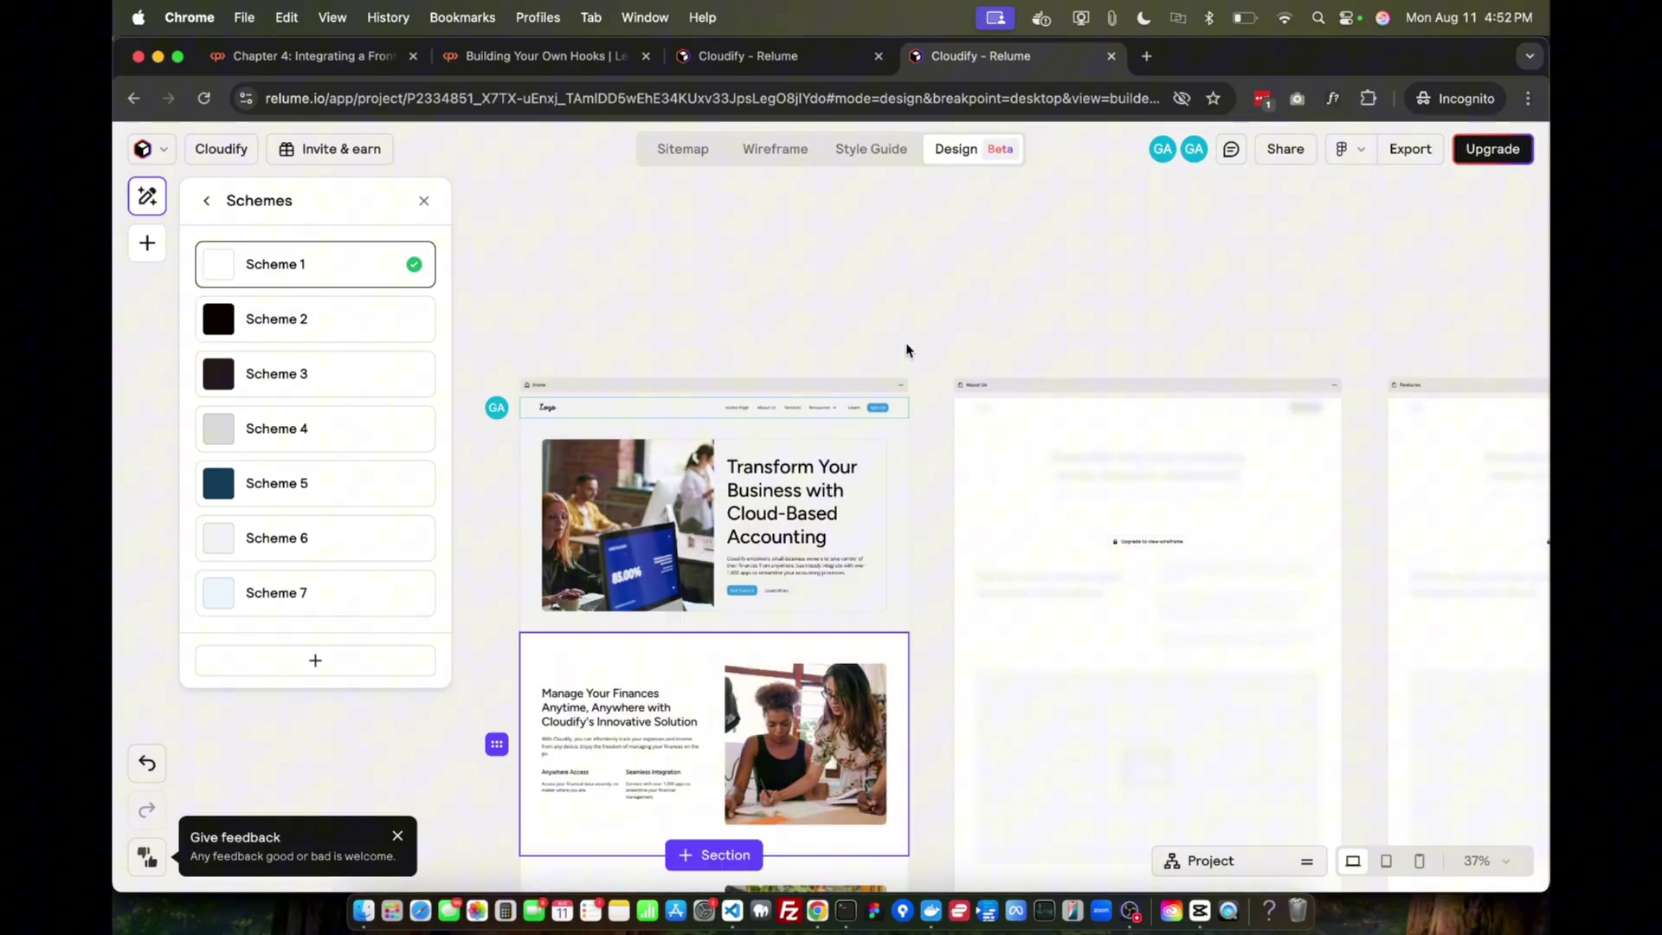
scroll(906, 348, left, 2)
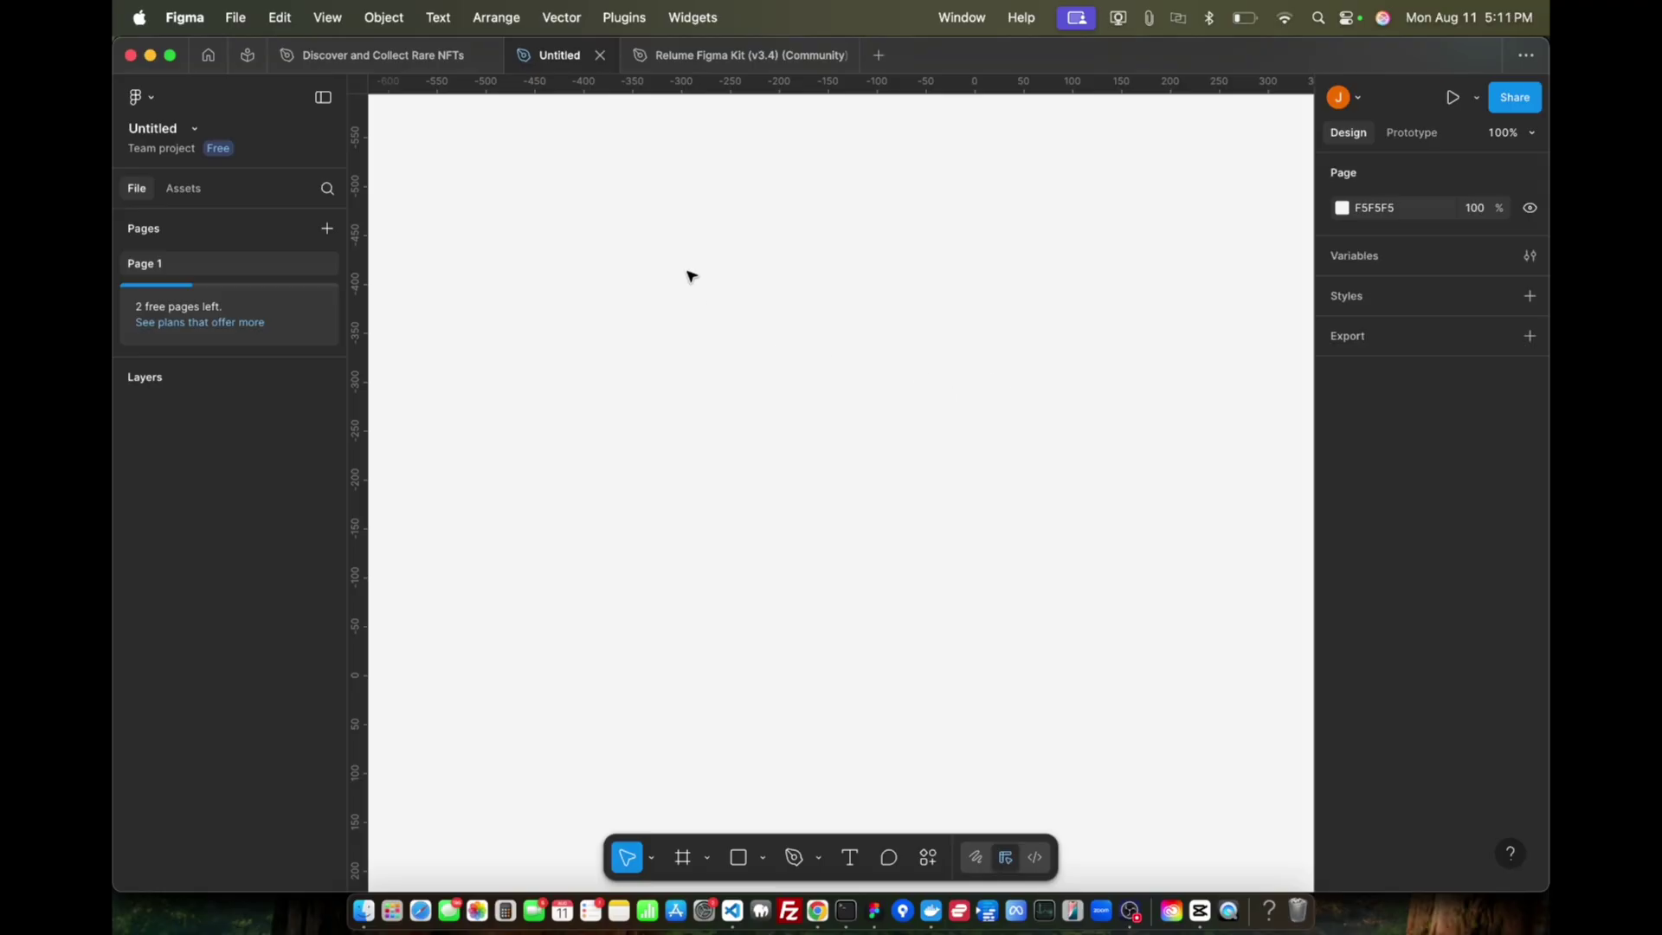
click(622, 26)
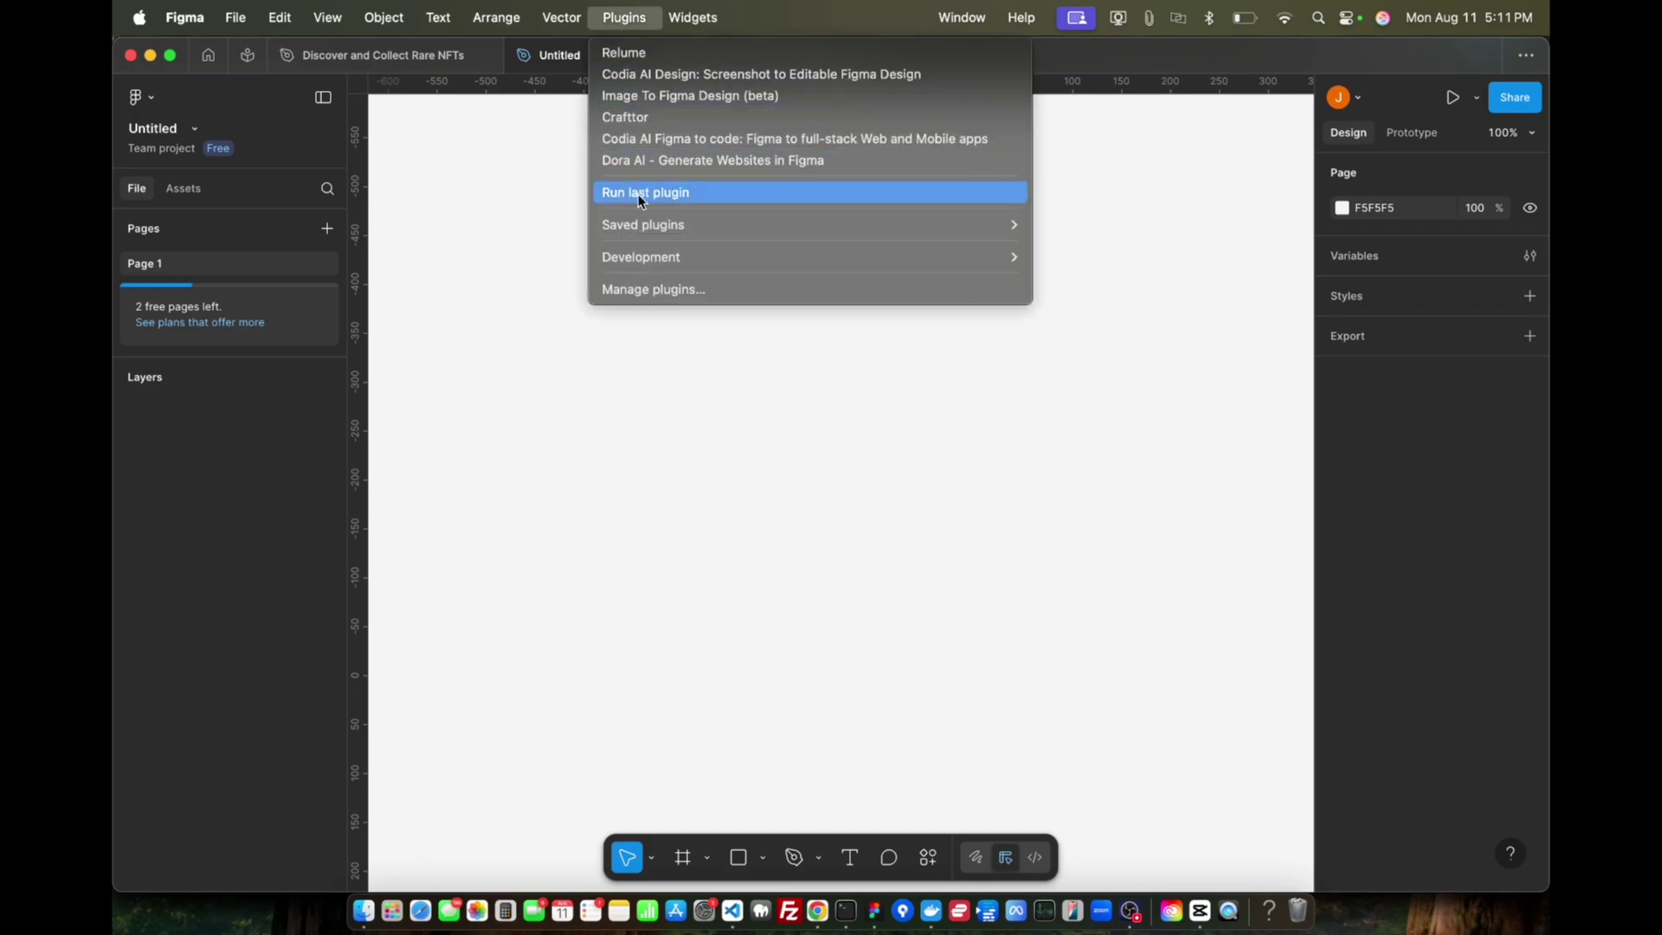
Step: Launch the Relume plugin from the plugins list and open the Relume Figma Kit community file
click(642, 287)
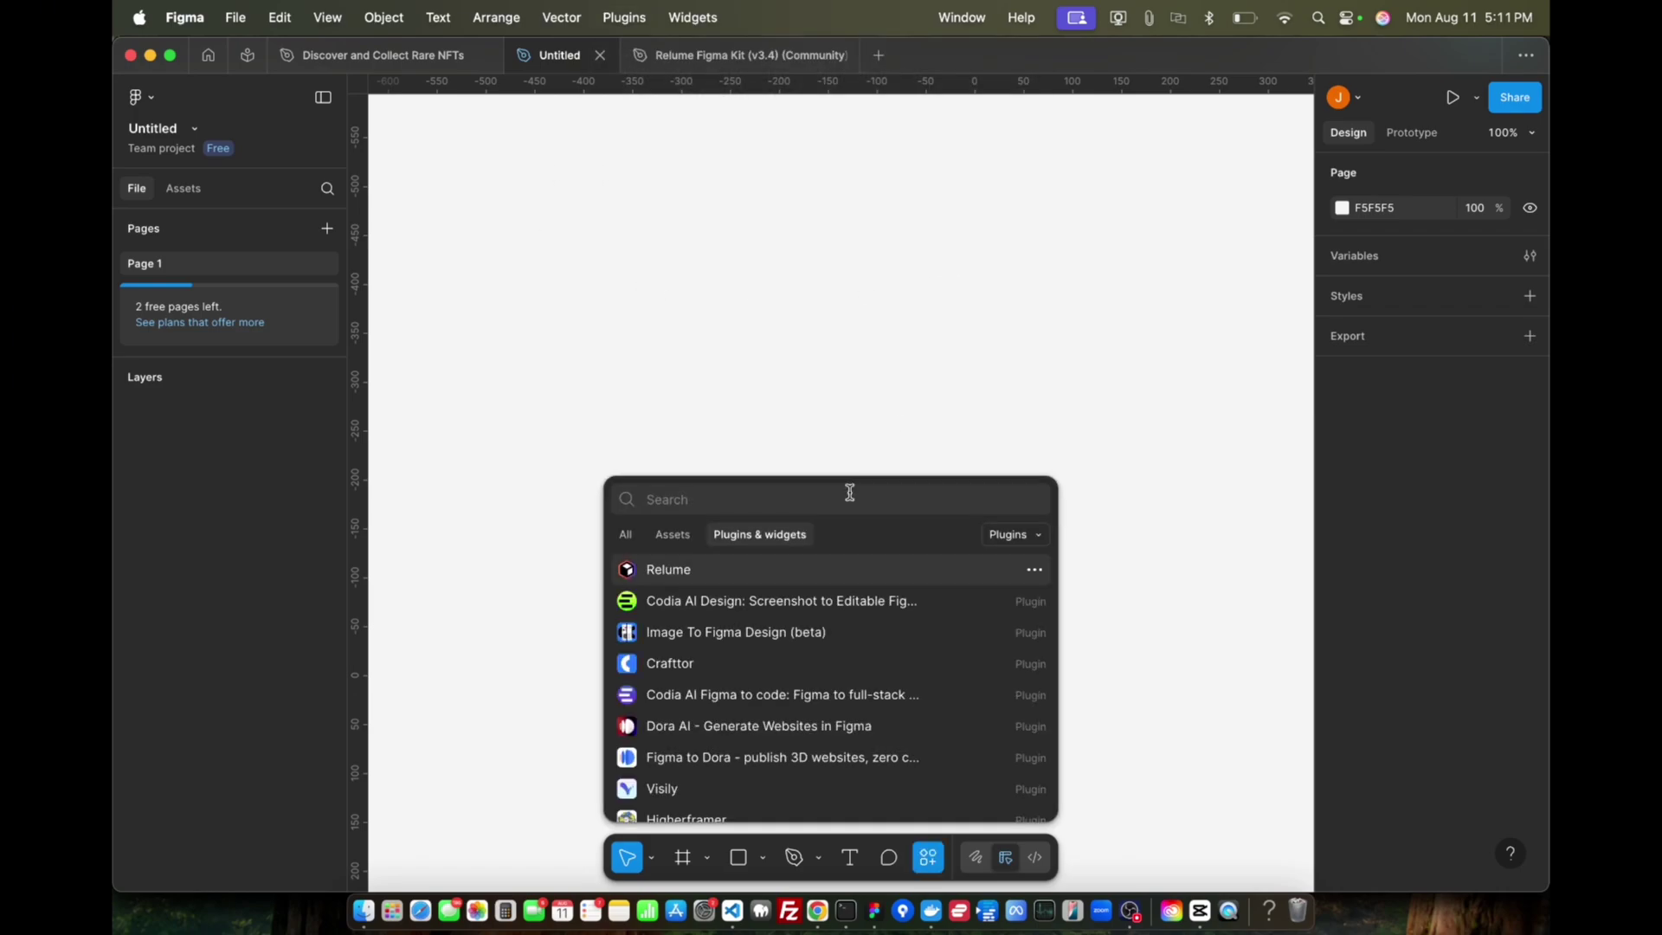
click(725, 571)
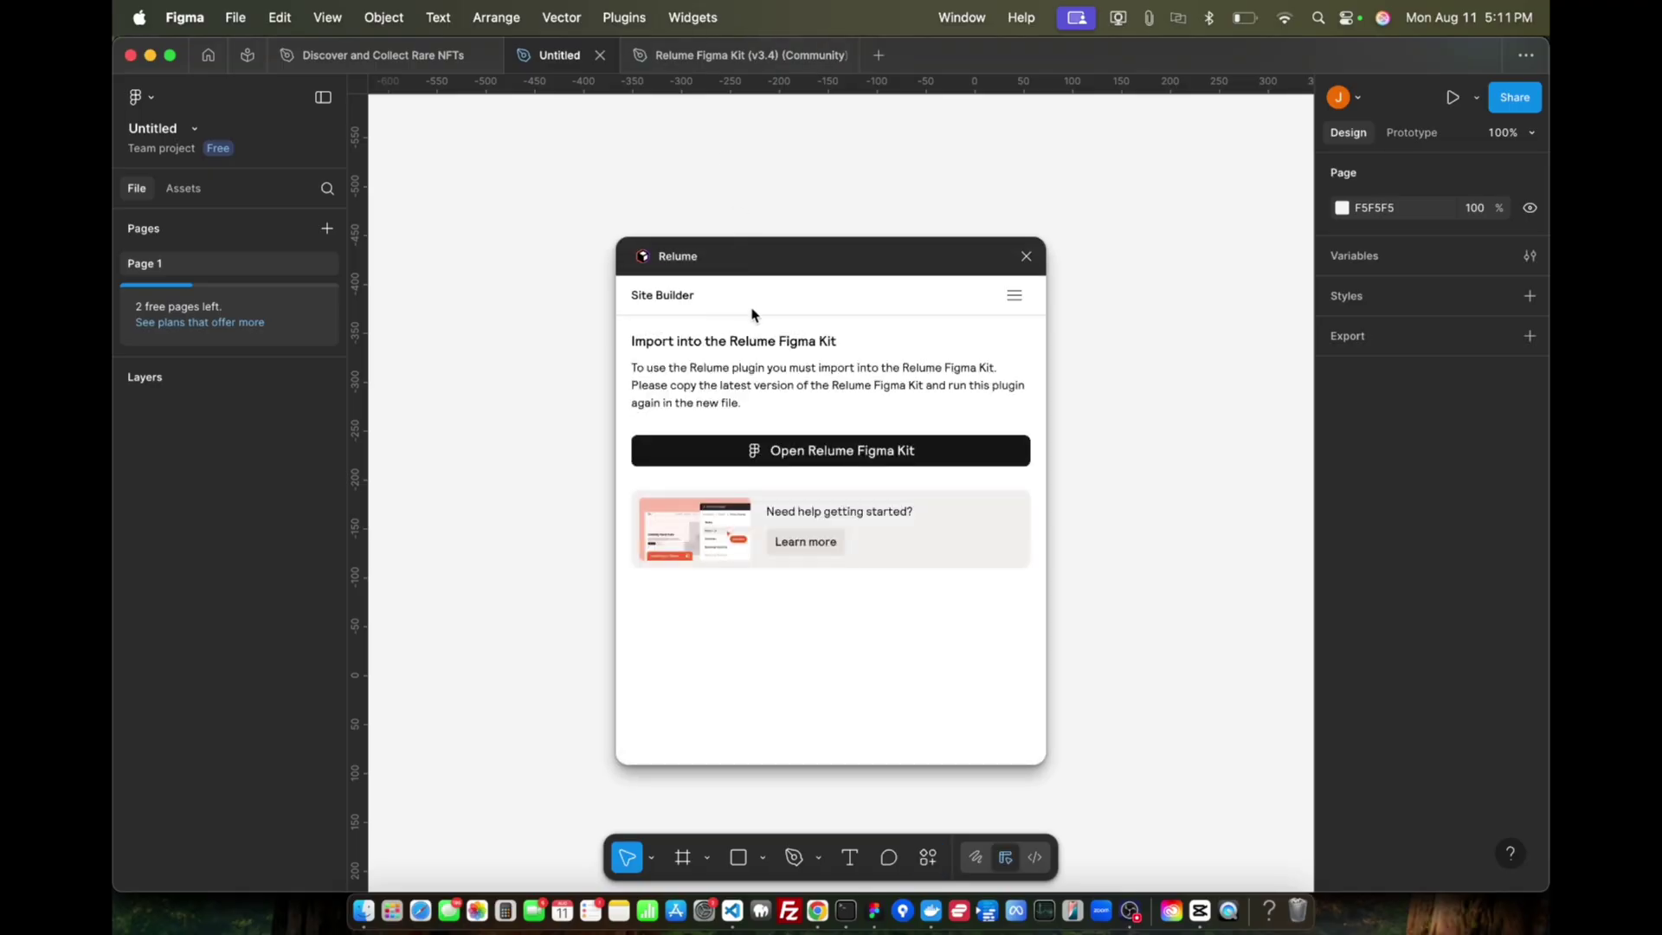
click(844, 456)
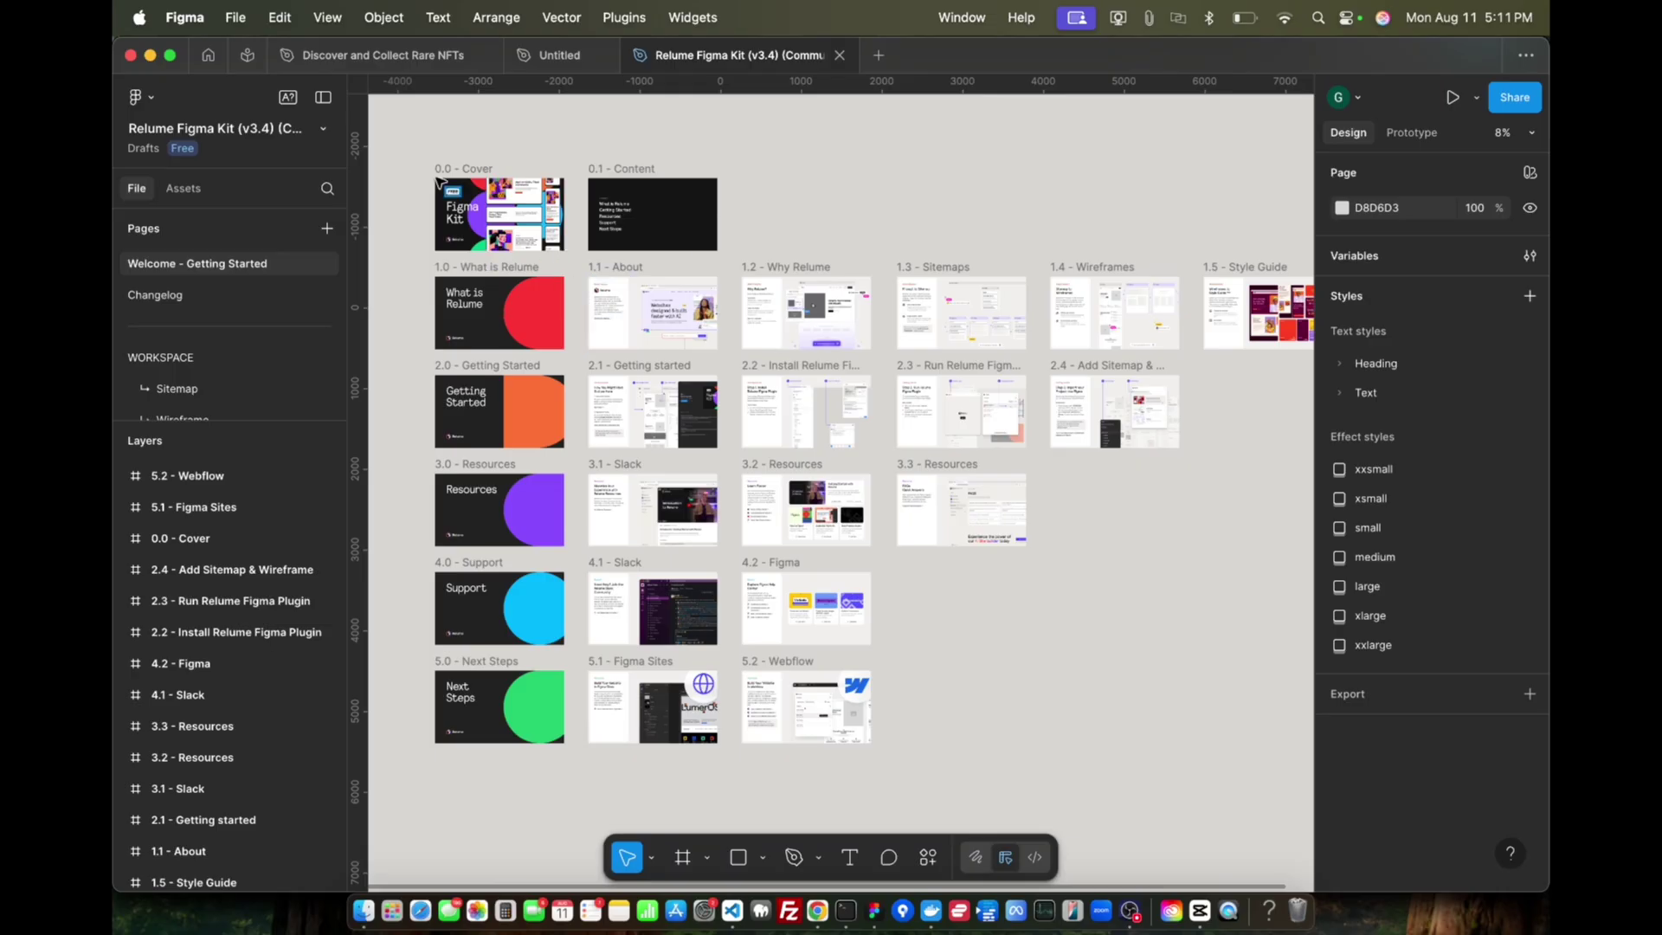
Step: Run the Relume plugin in the kit file, refresh the projects list, and select Cloudify
scroll(738, 433, up, 2)
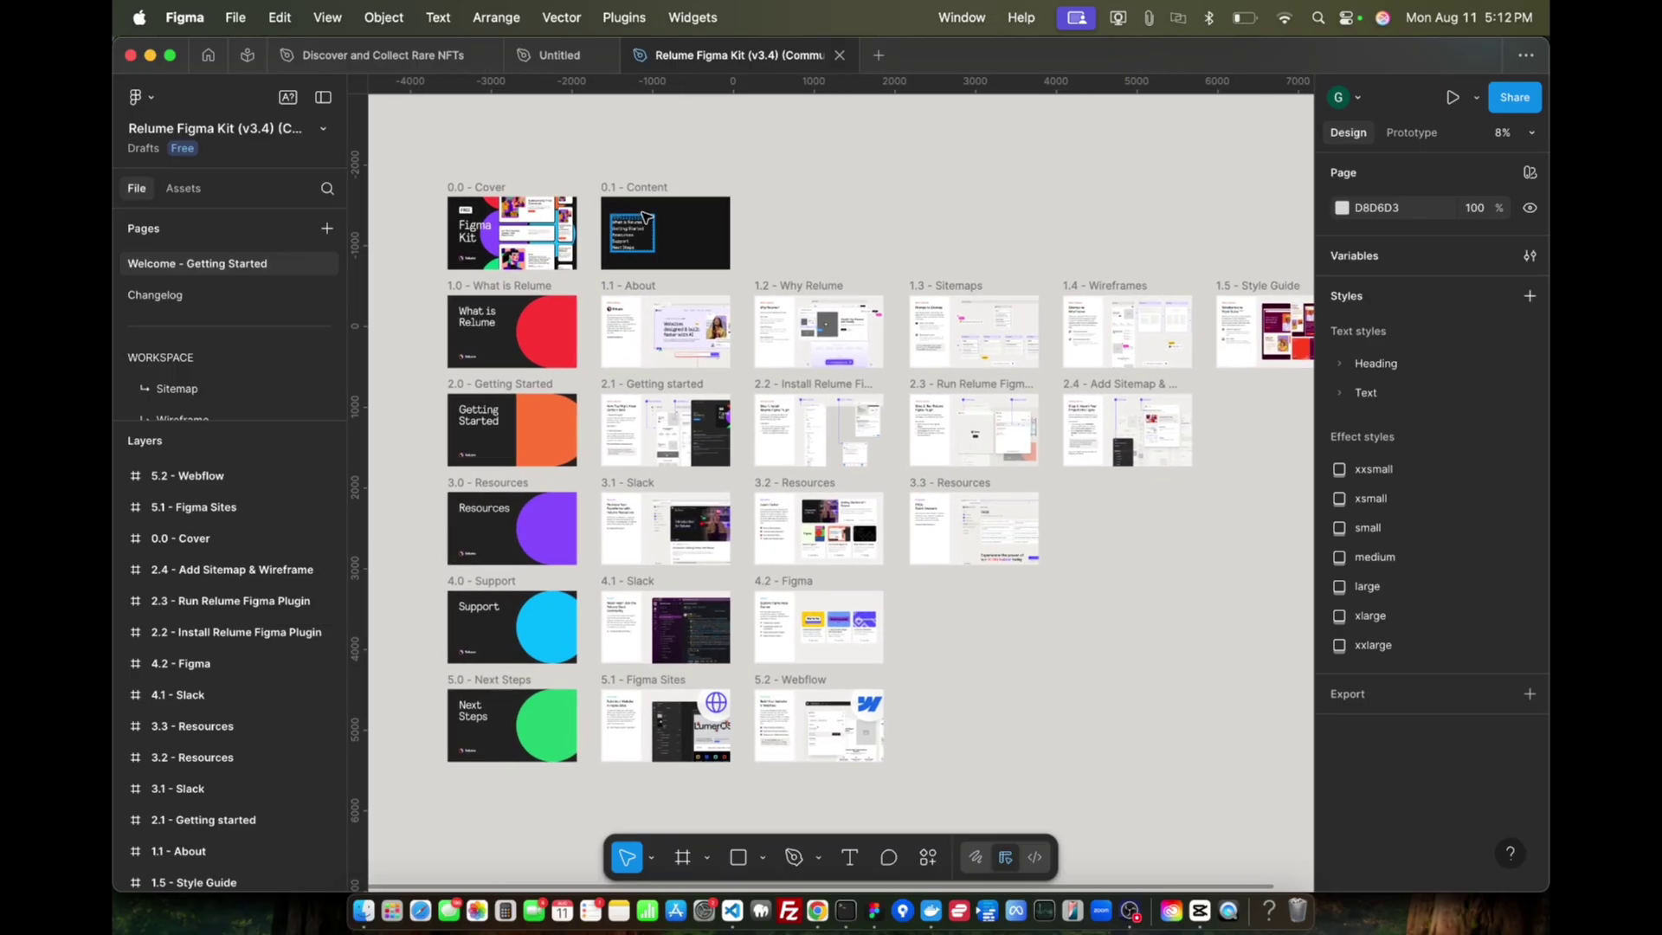
click(631, 24)
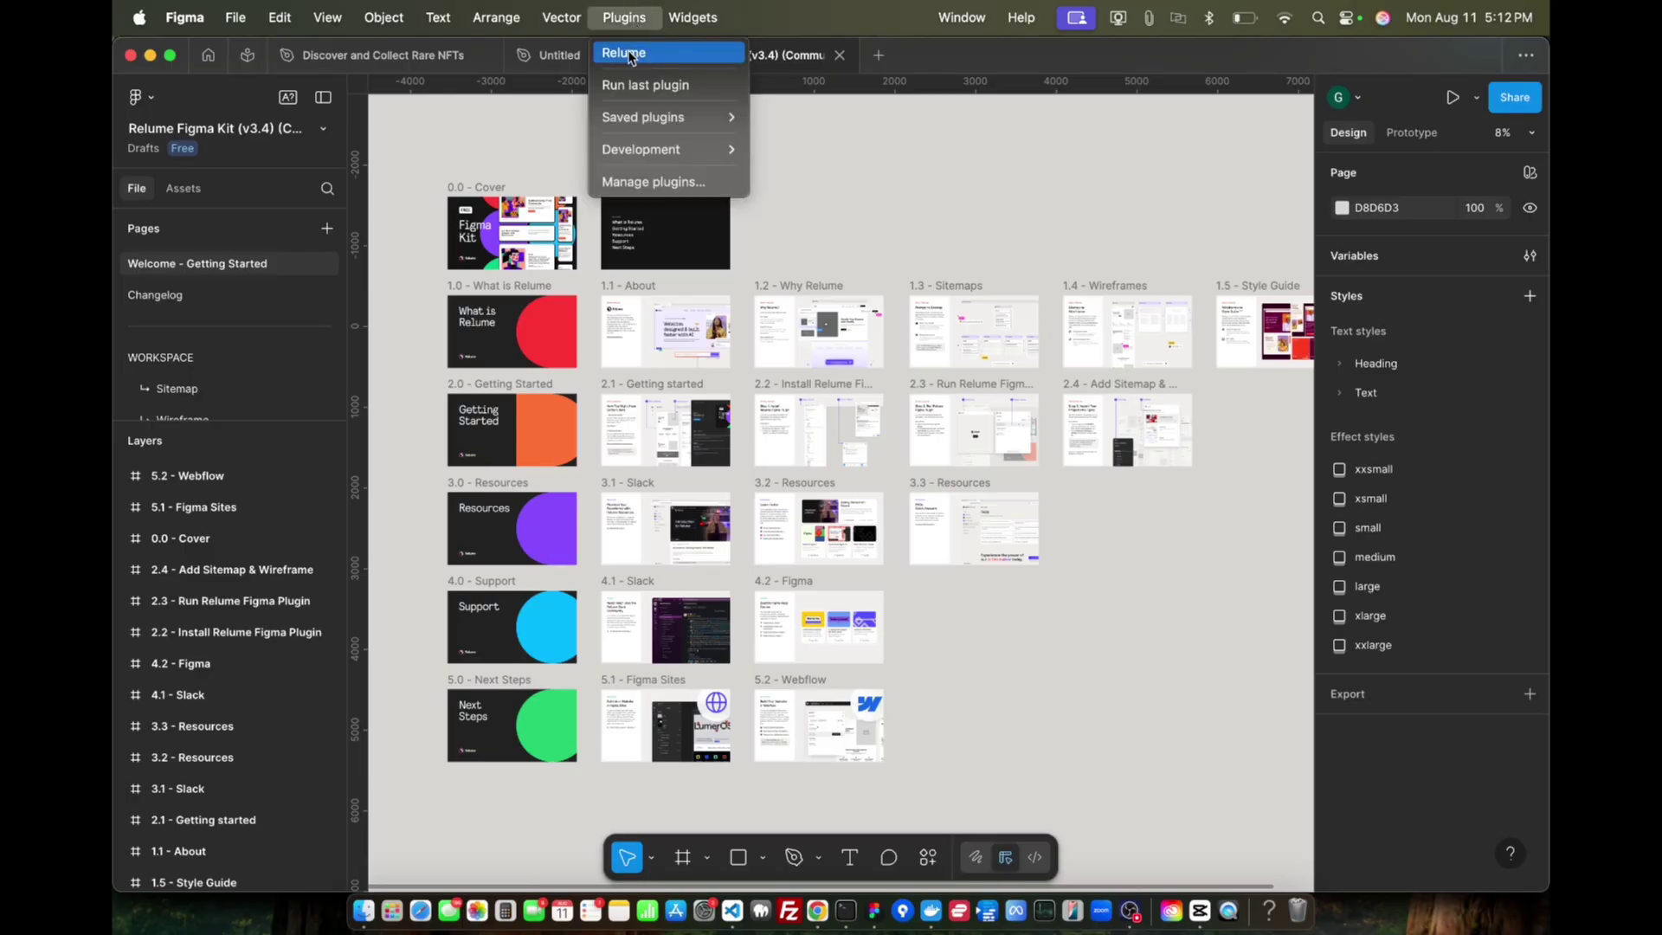
click(632, 53)
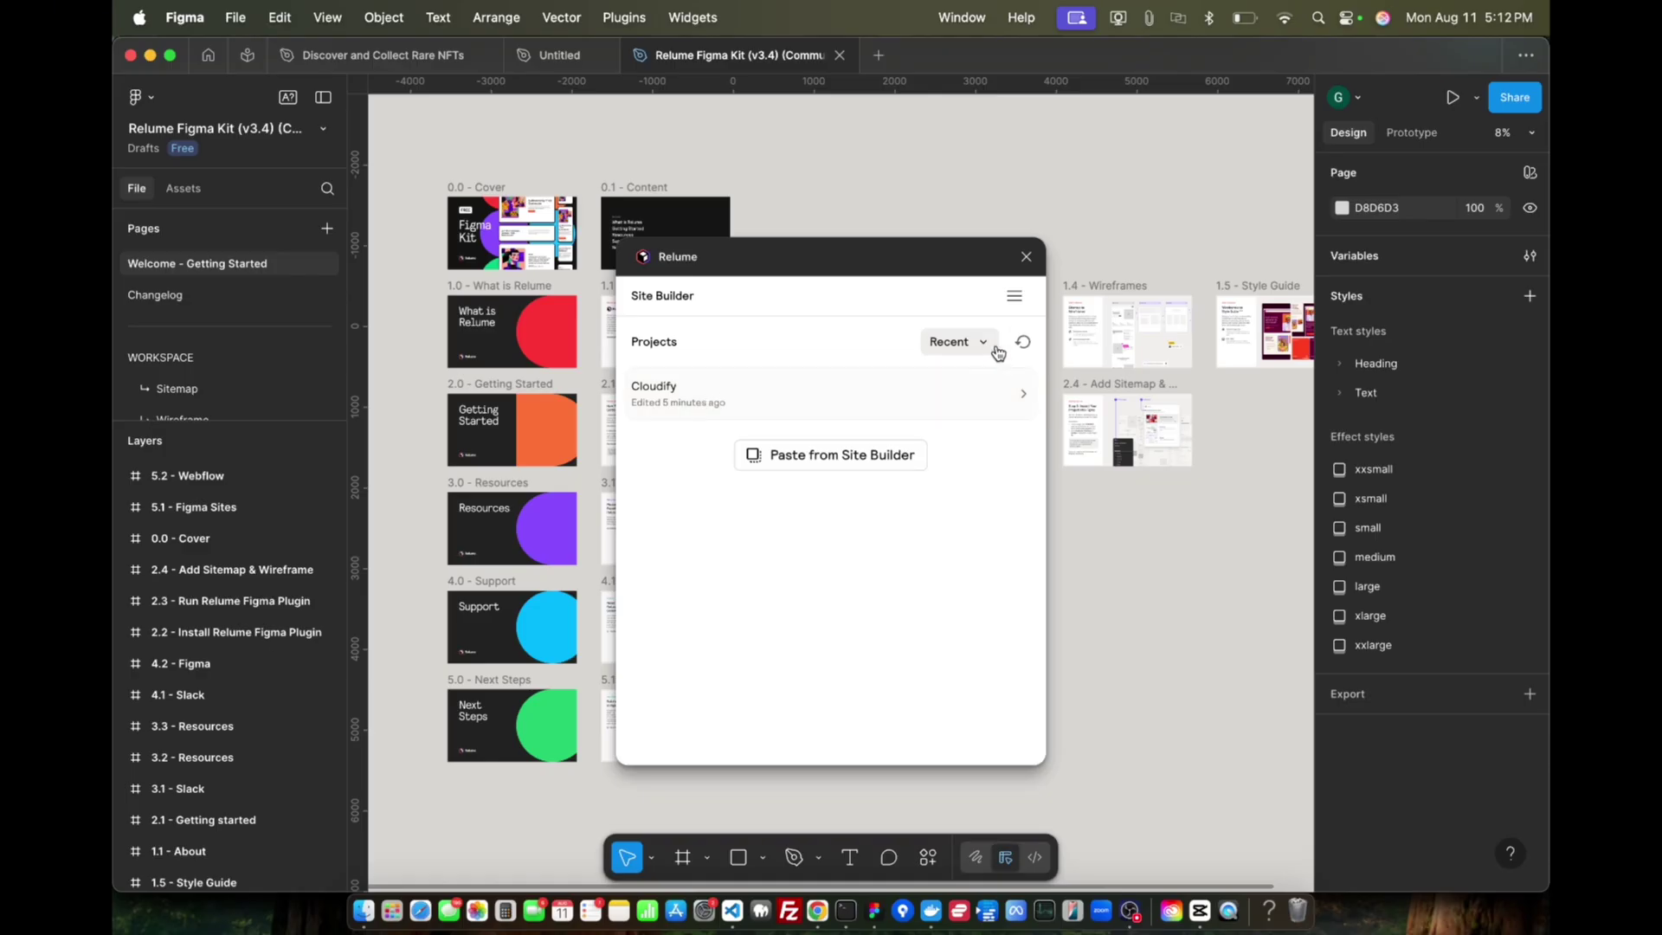
click(1022, 341)
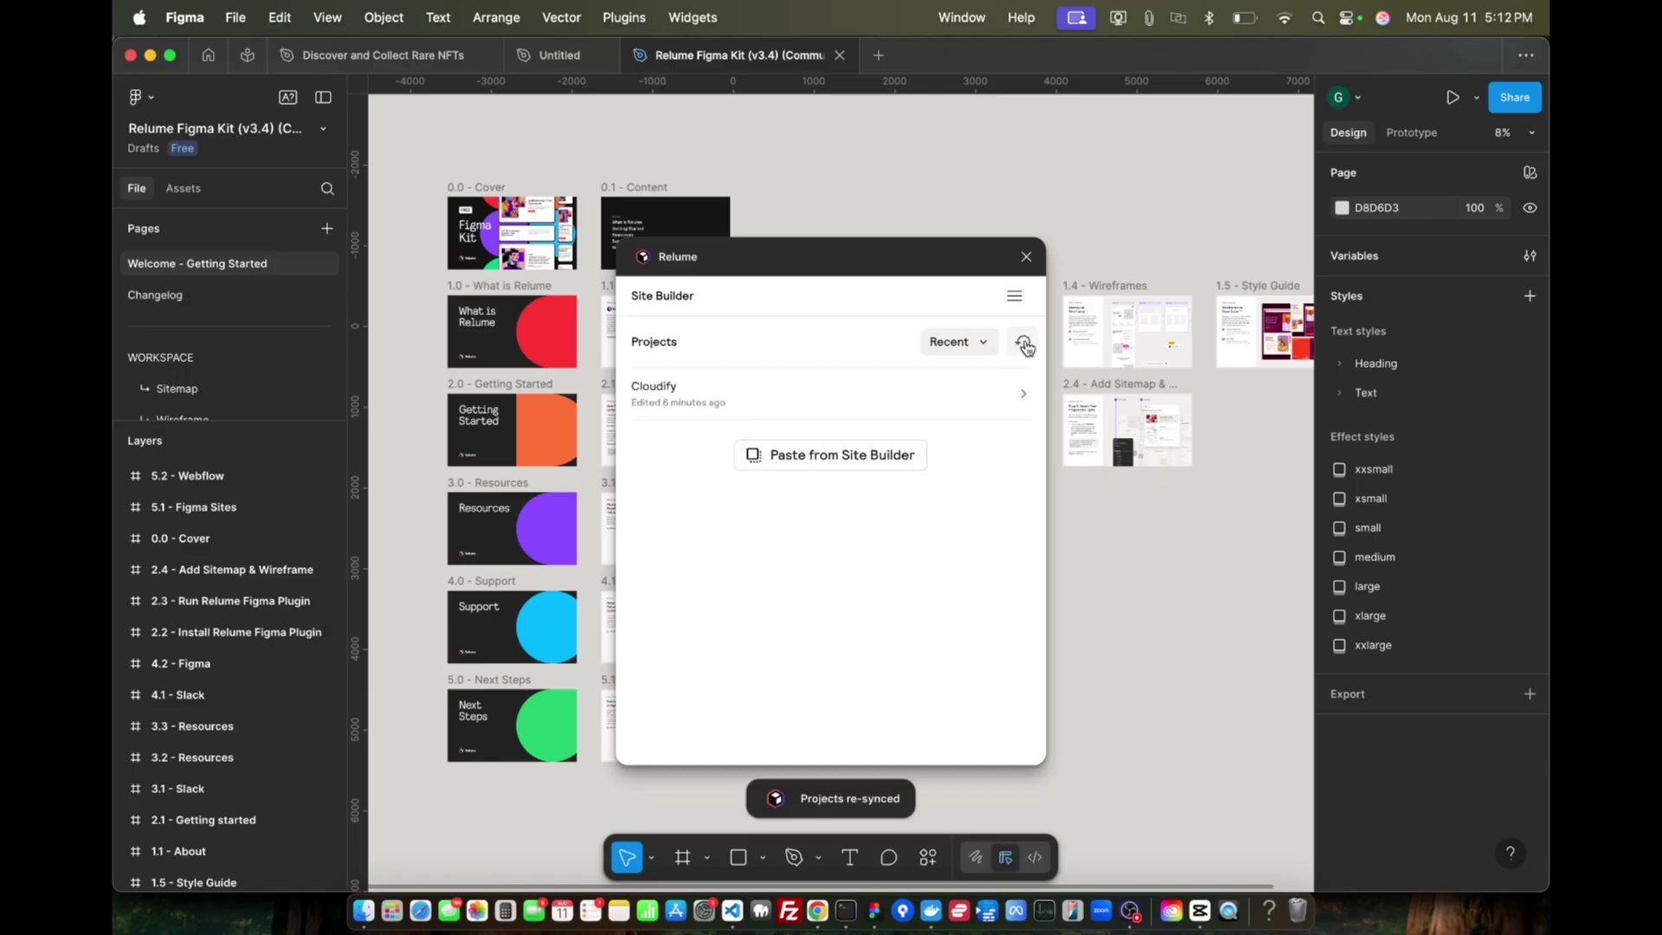
click(916, 393)
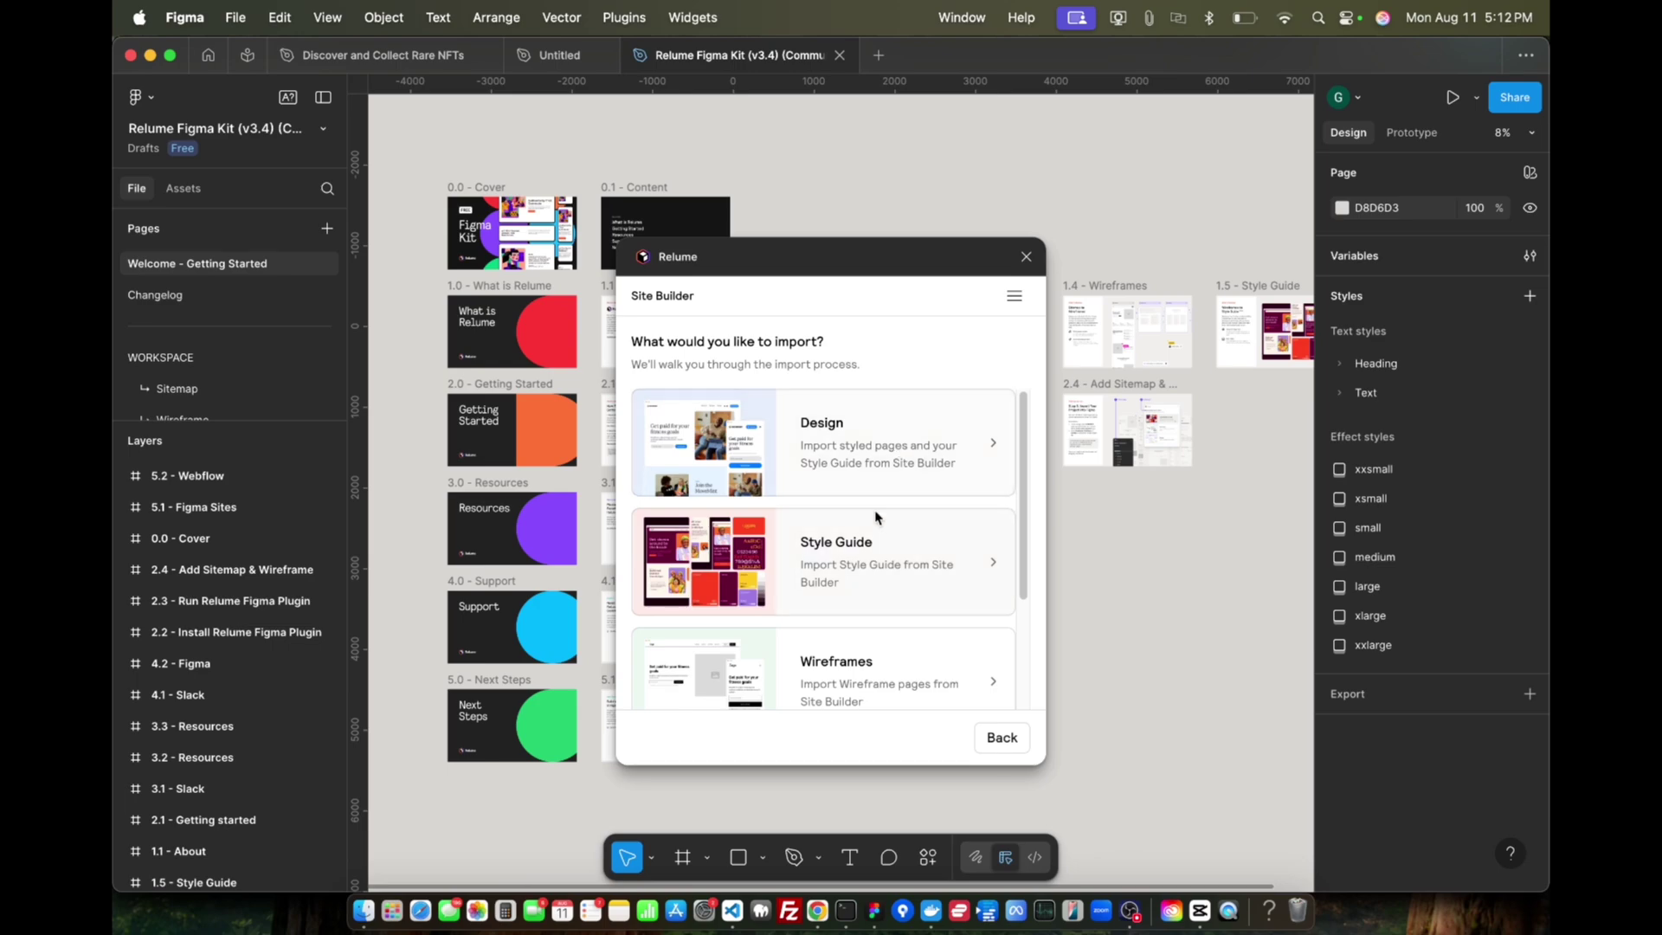
Step: Import the Cloudify Design pages with the Concept 1 style guide, answering 'No, I'm not' to Figma Sites
scroll(878, 554, down, 5)
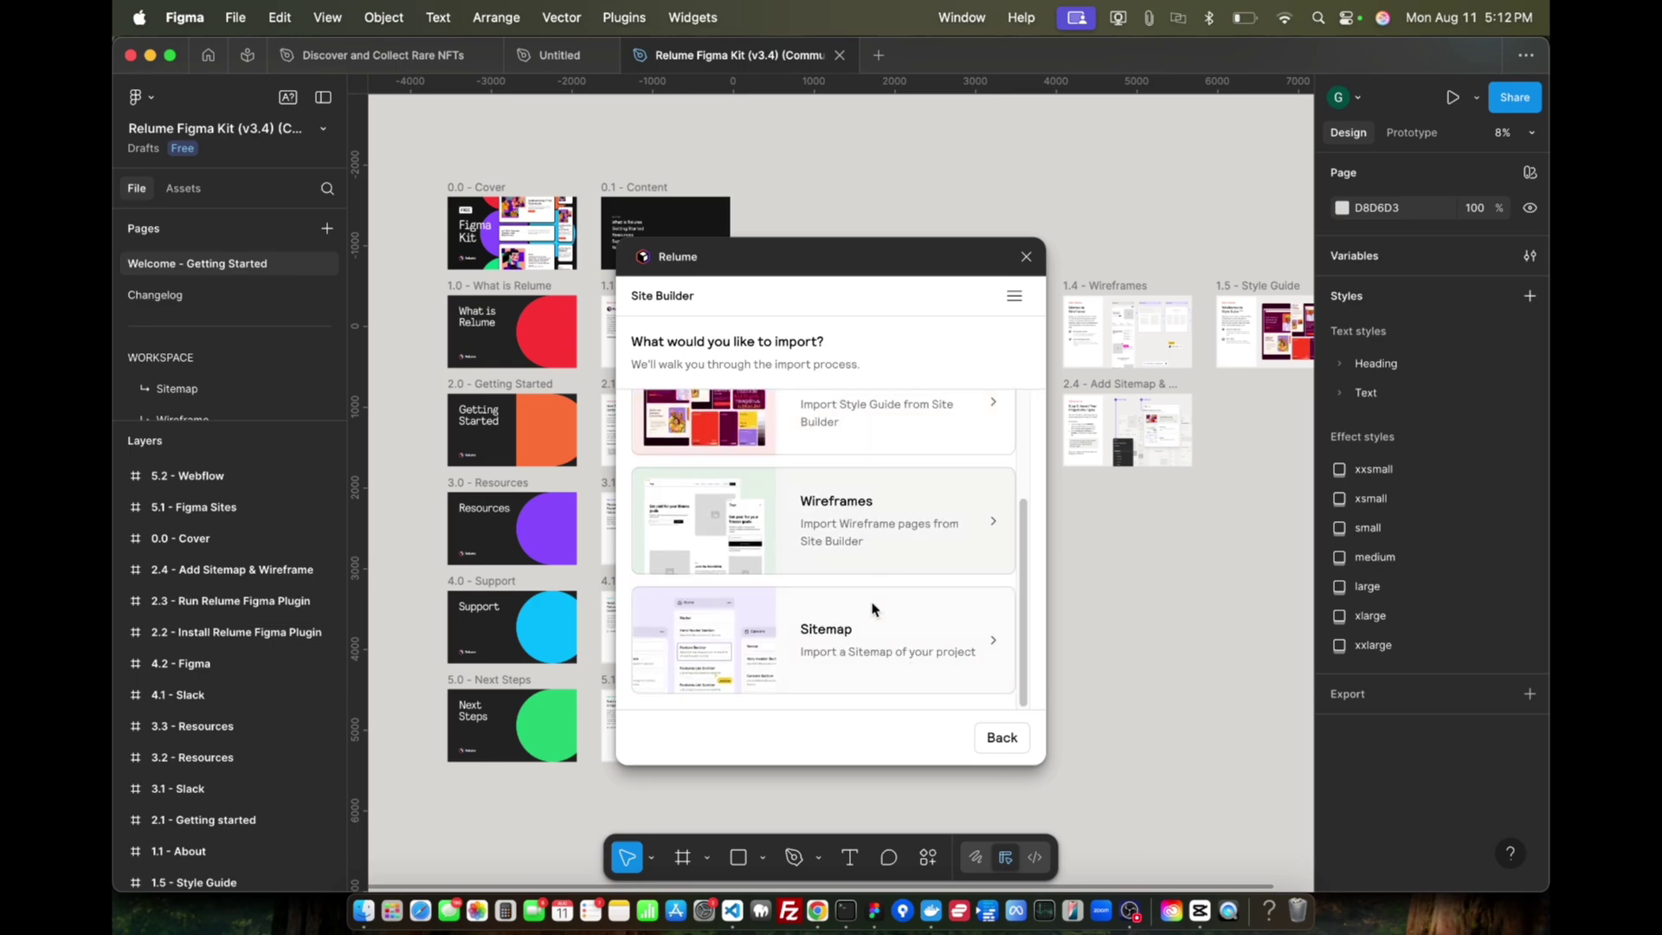
scroll(874, 606, up, 5)
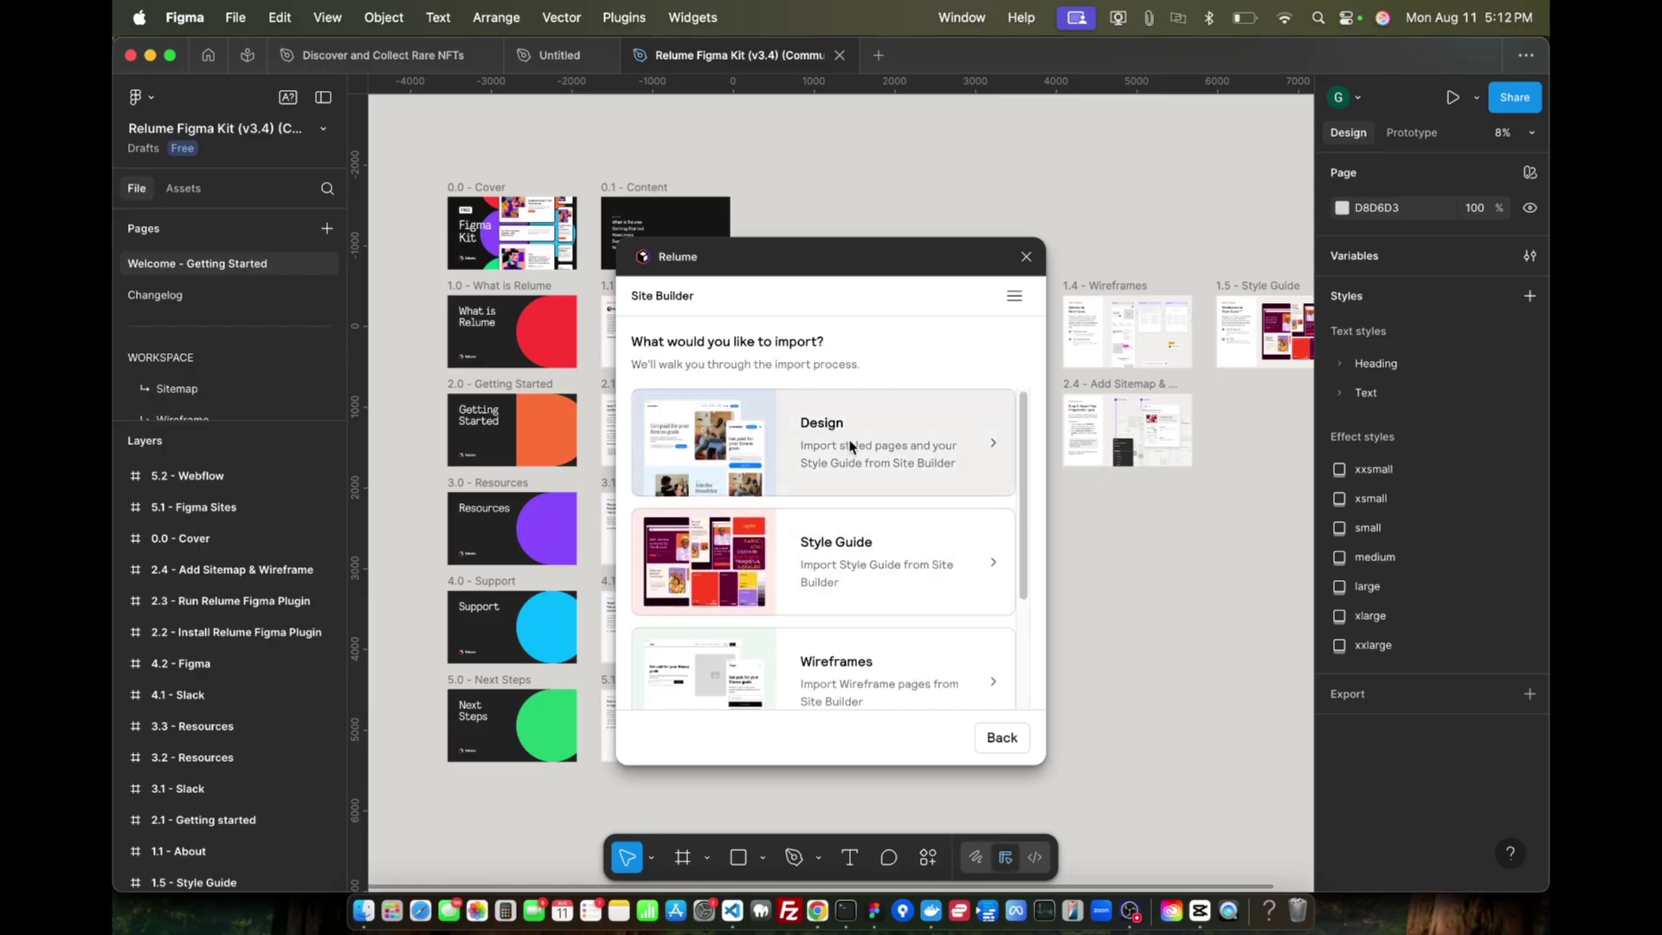
click(909, 482)
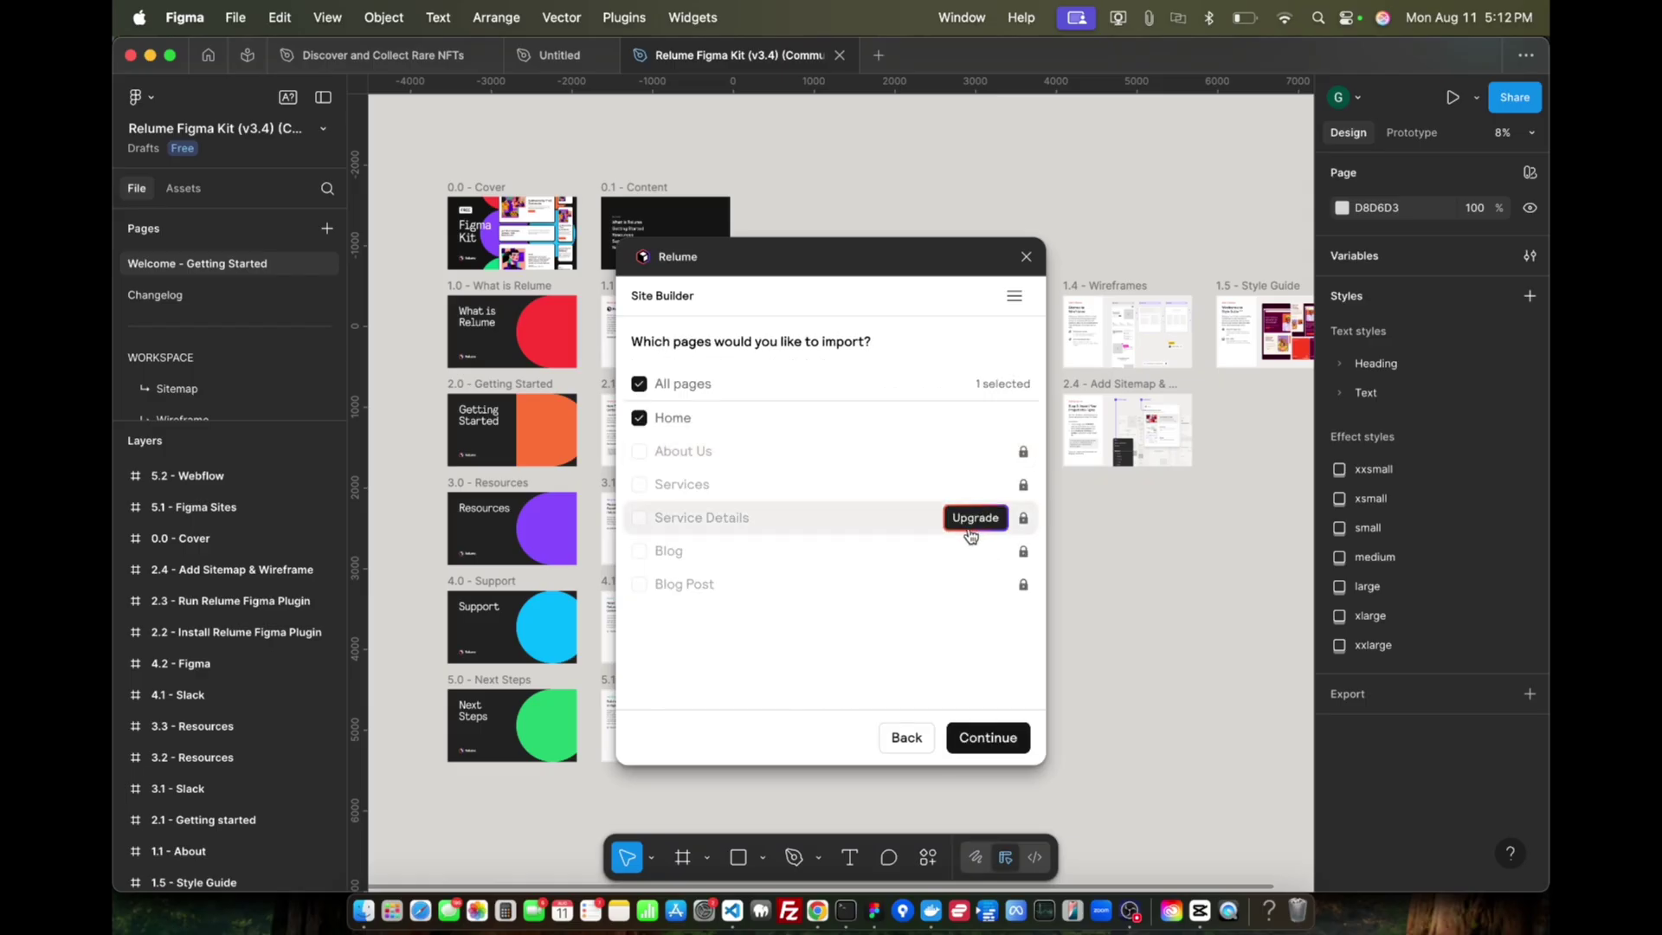
click(971, 738)
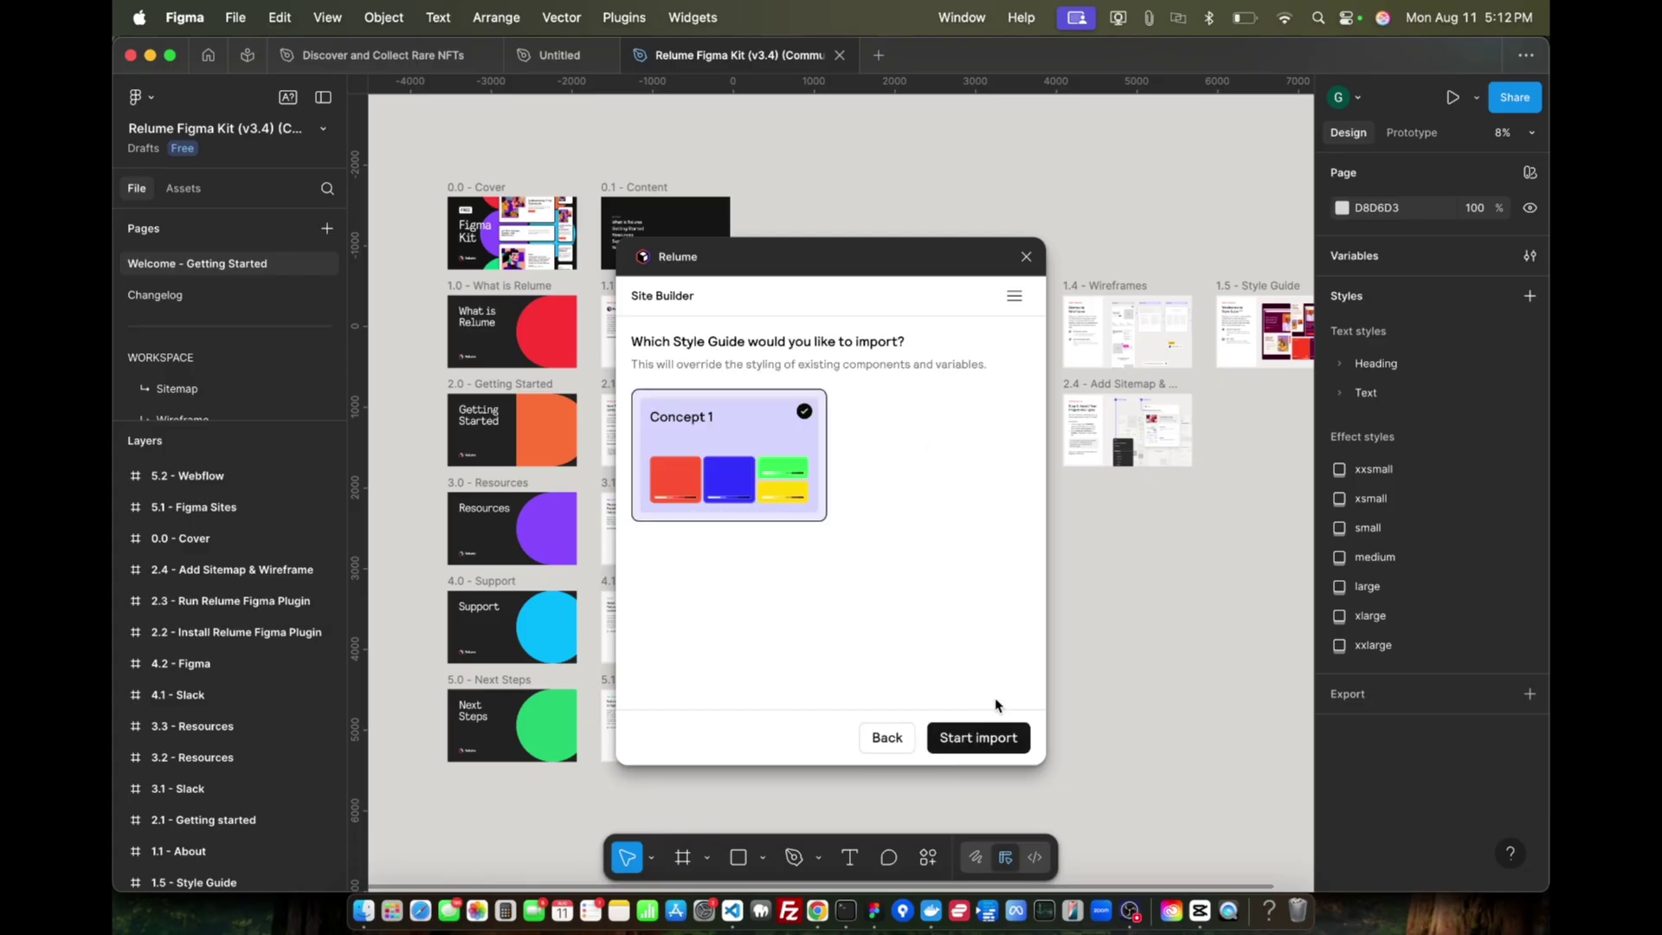
click(1001, 739)
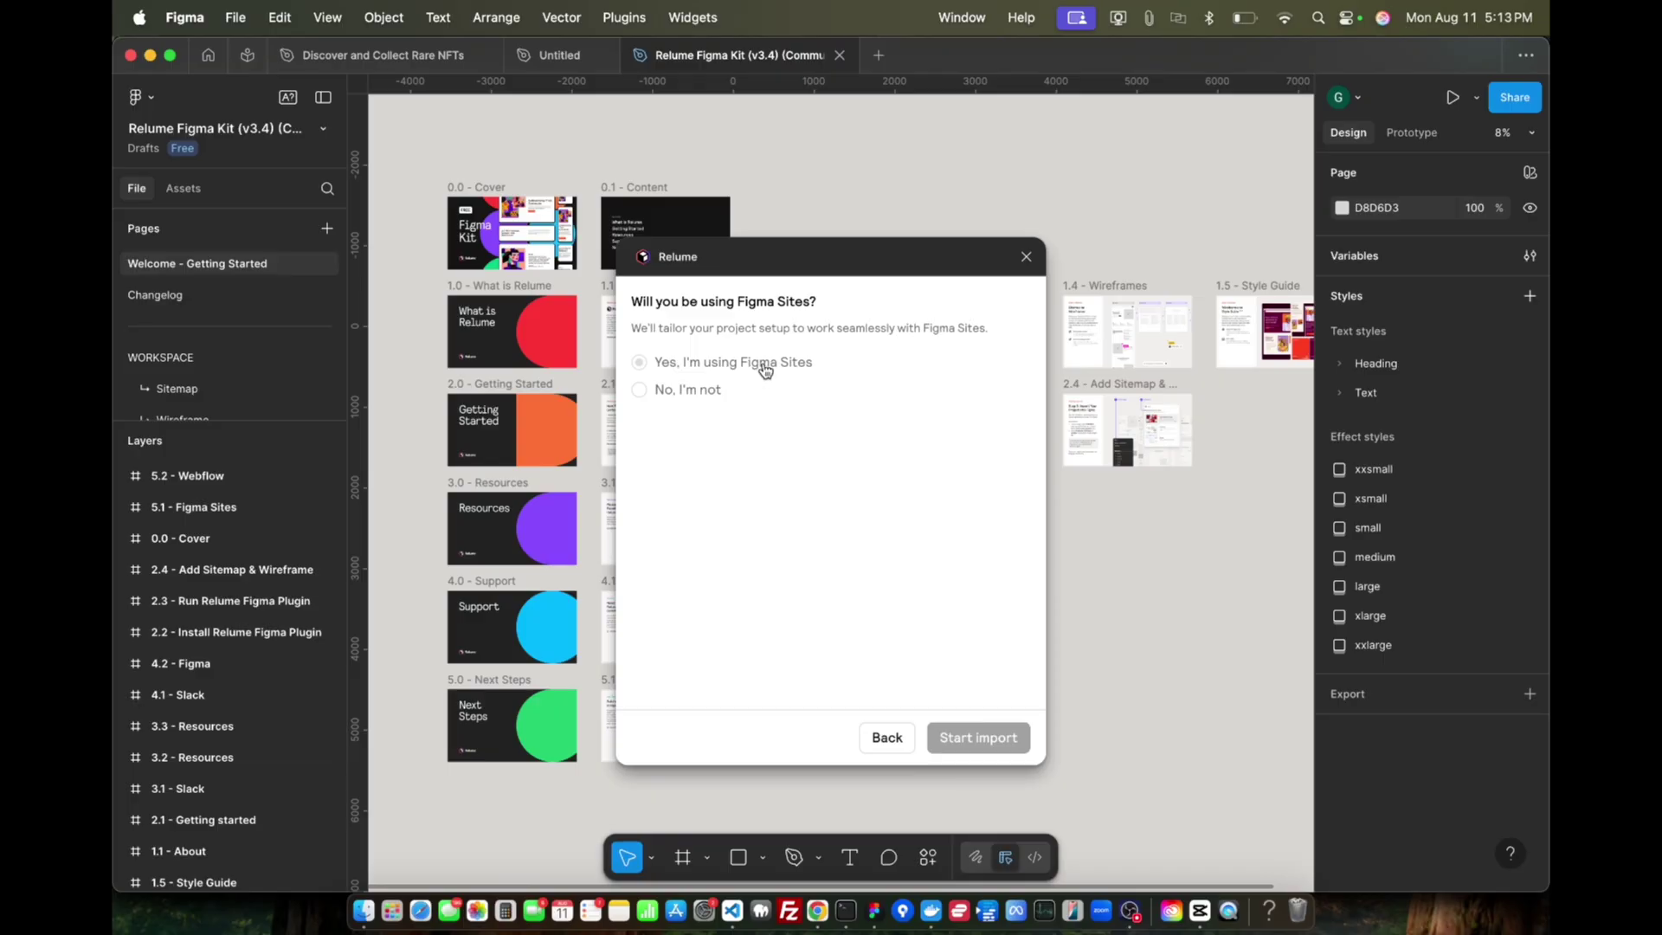
click(765, 370)
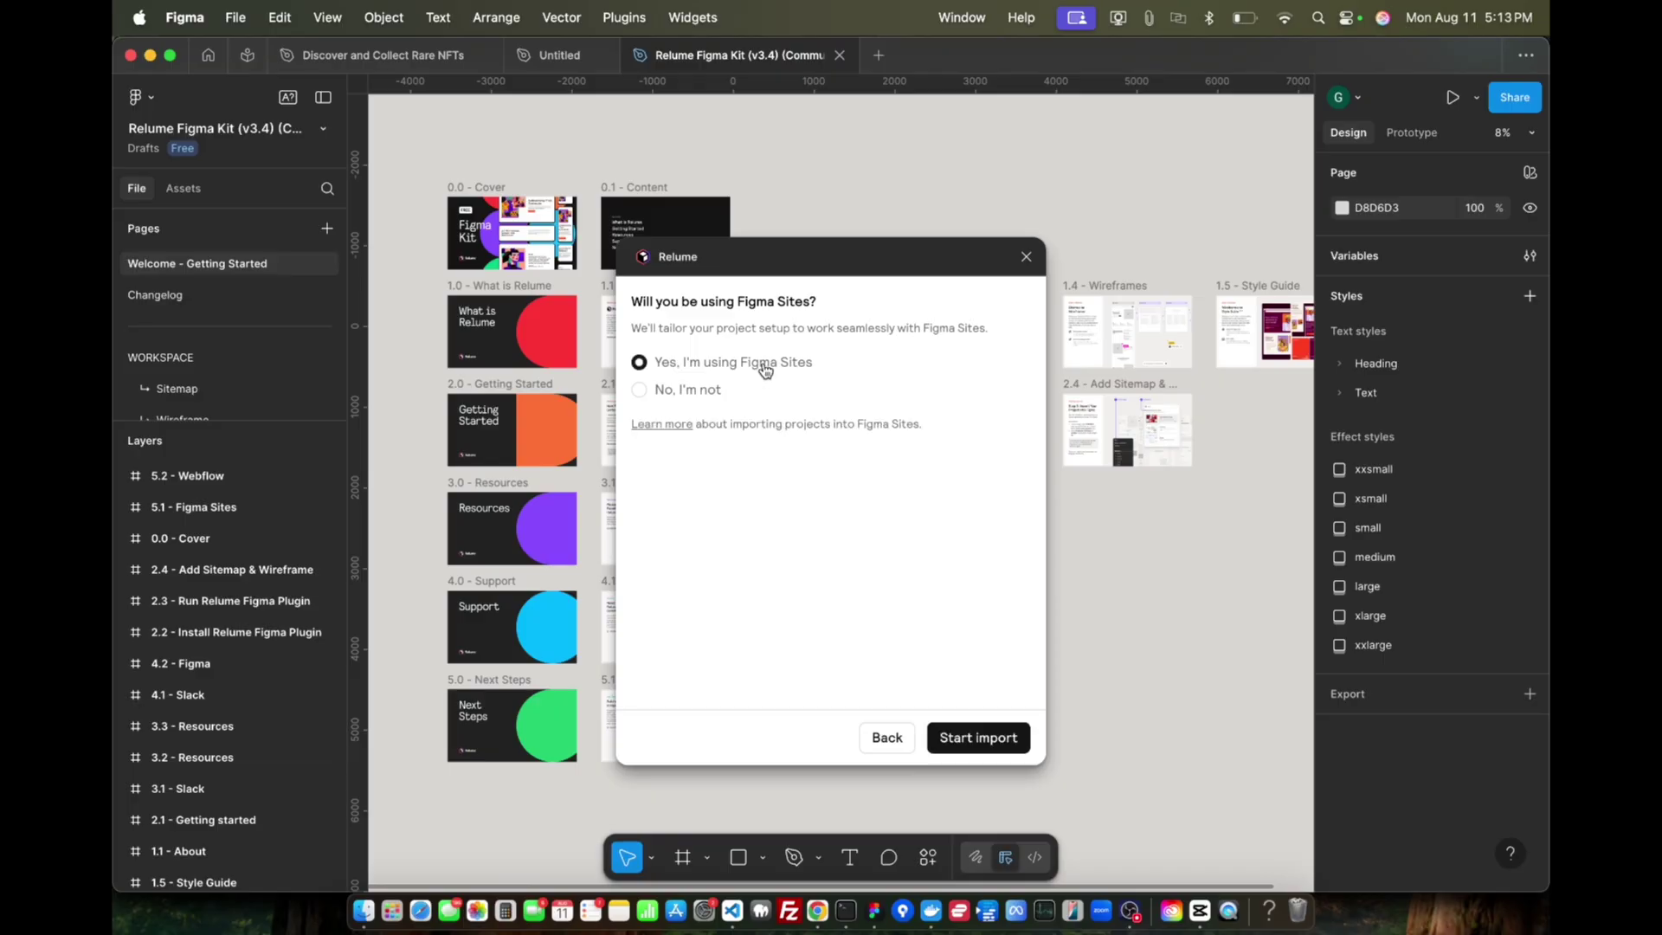
click(689, 394)
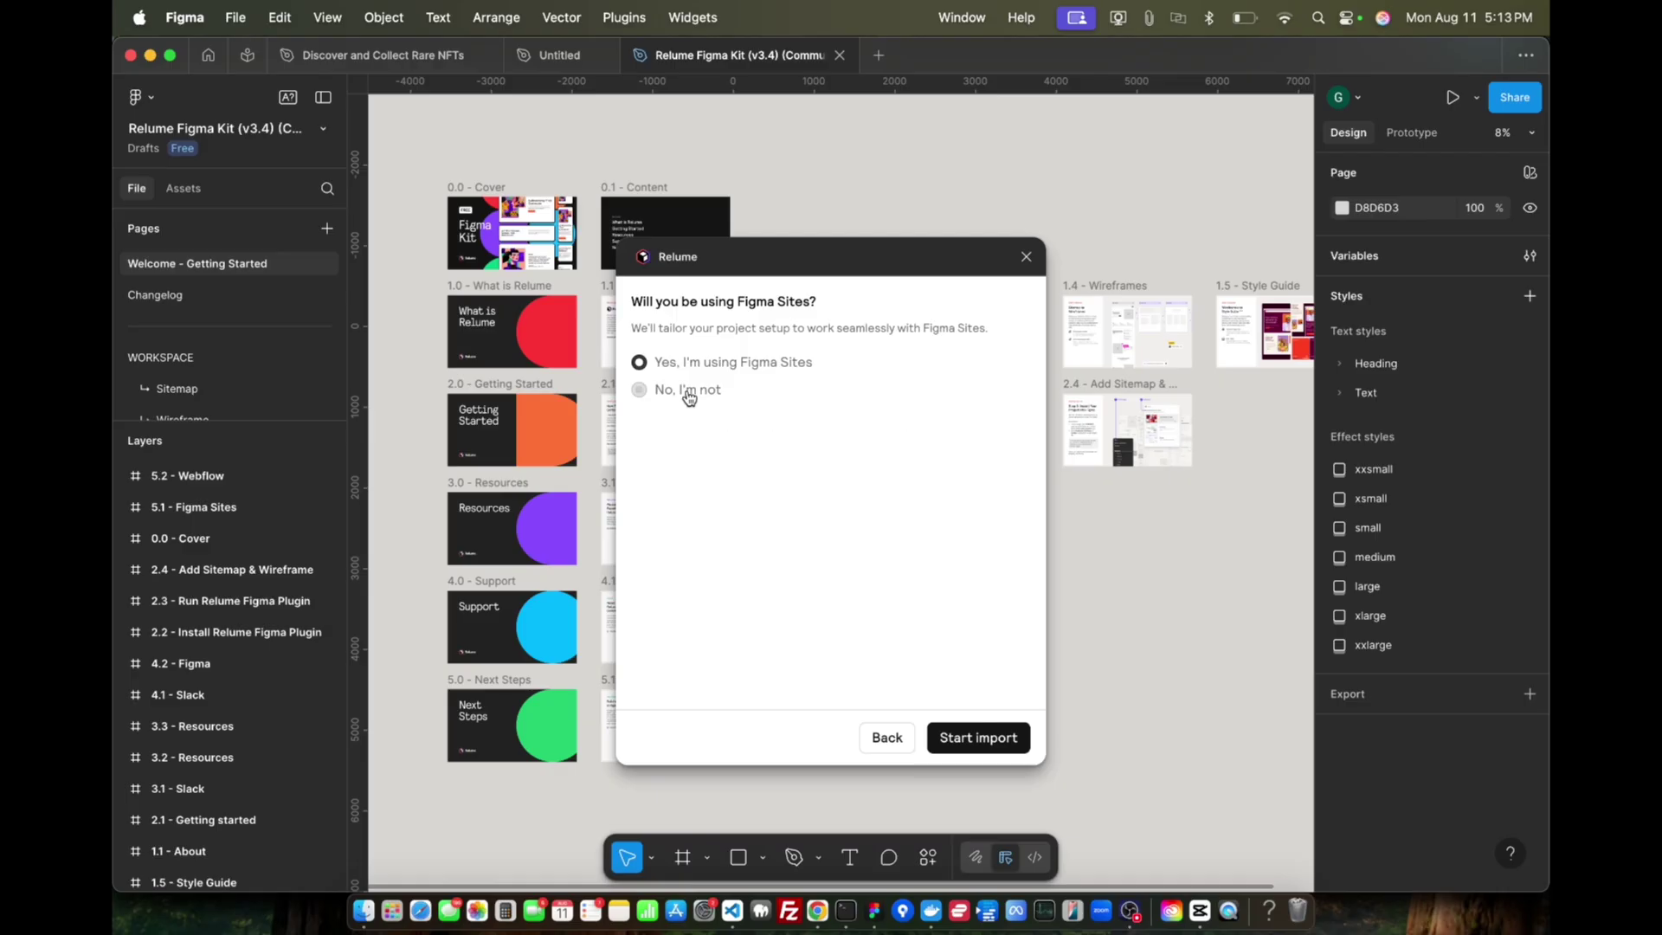
click(976, 737)
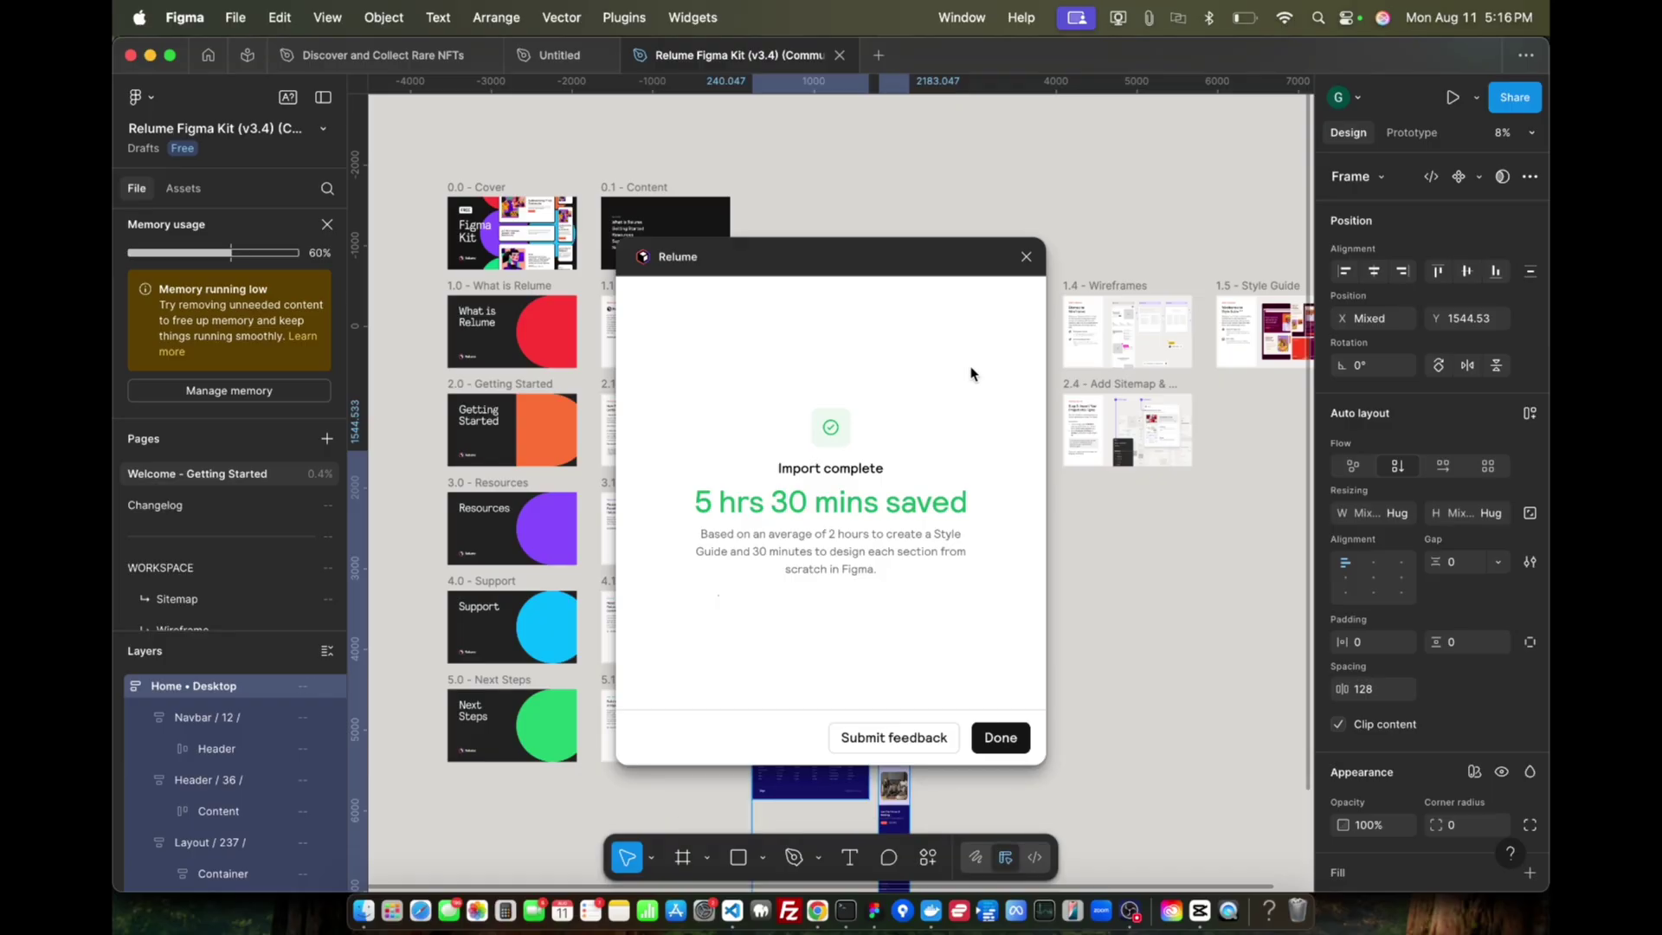
Step: Close the Relume plugin and drag the imported Home frames below the 3.3 - Resources frame
click(1002, 738)
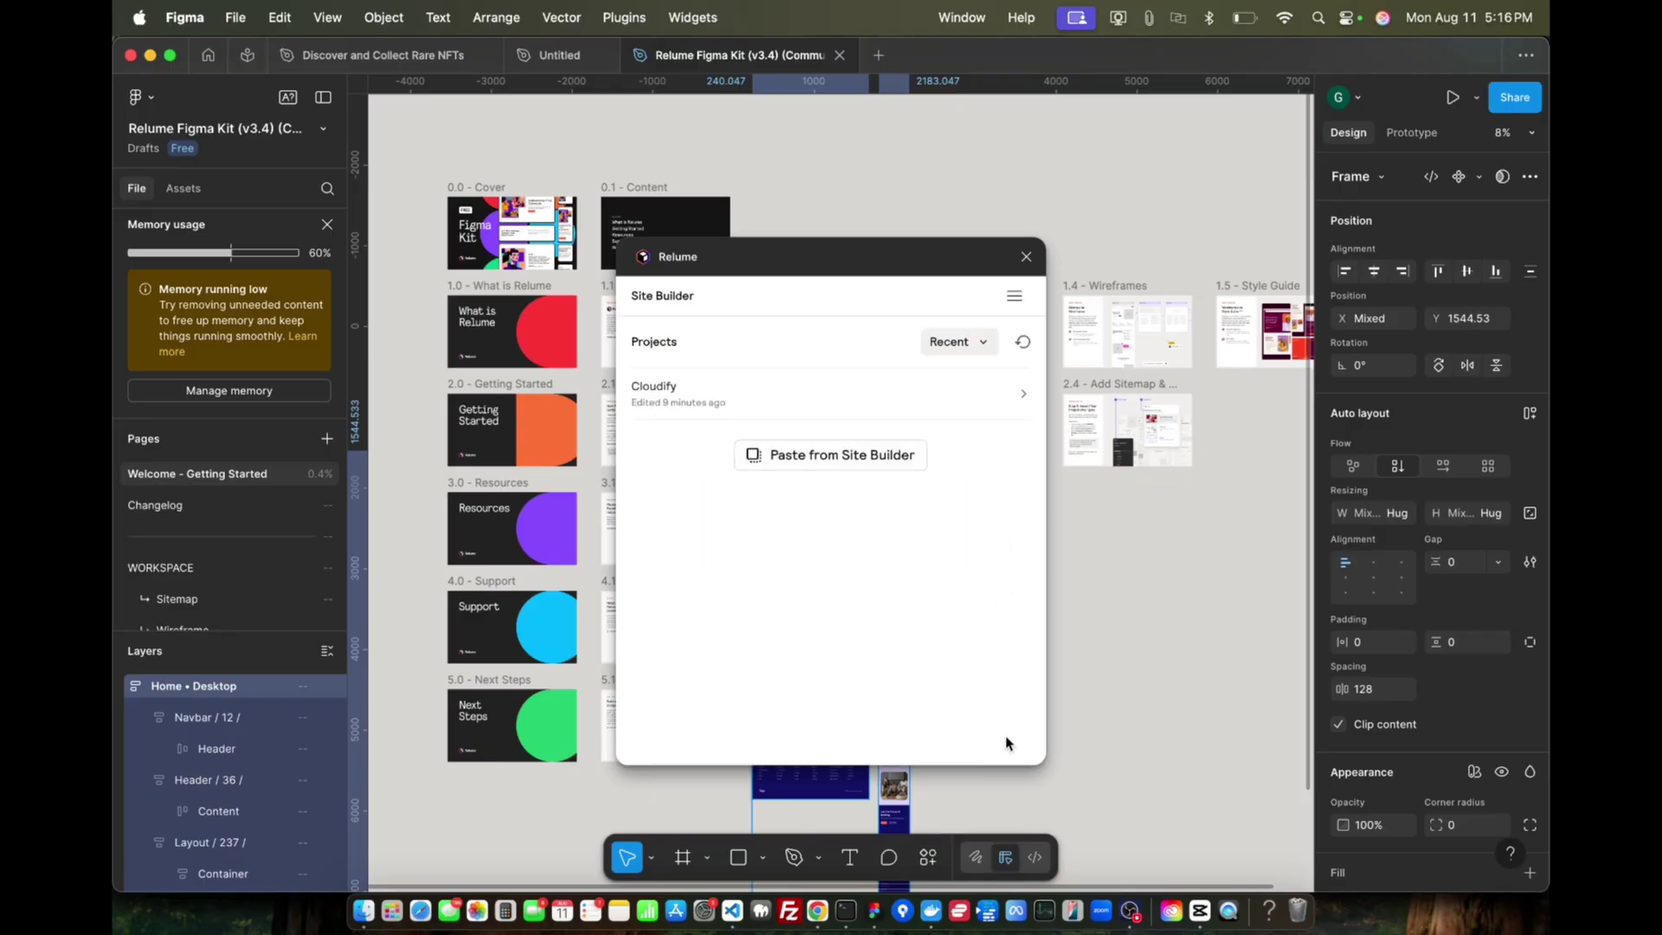
click(1026, 257)
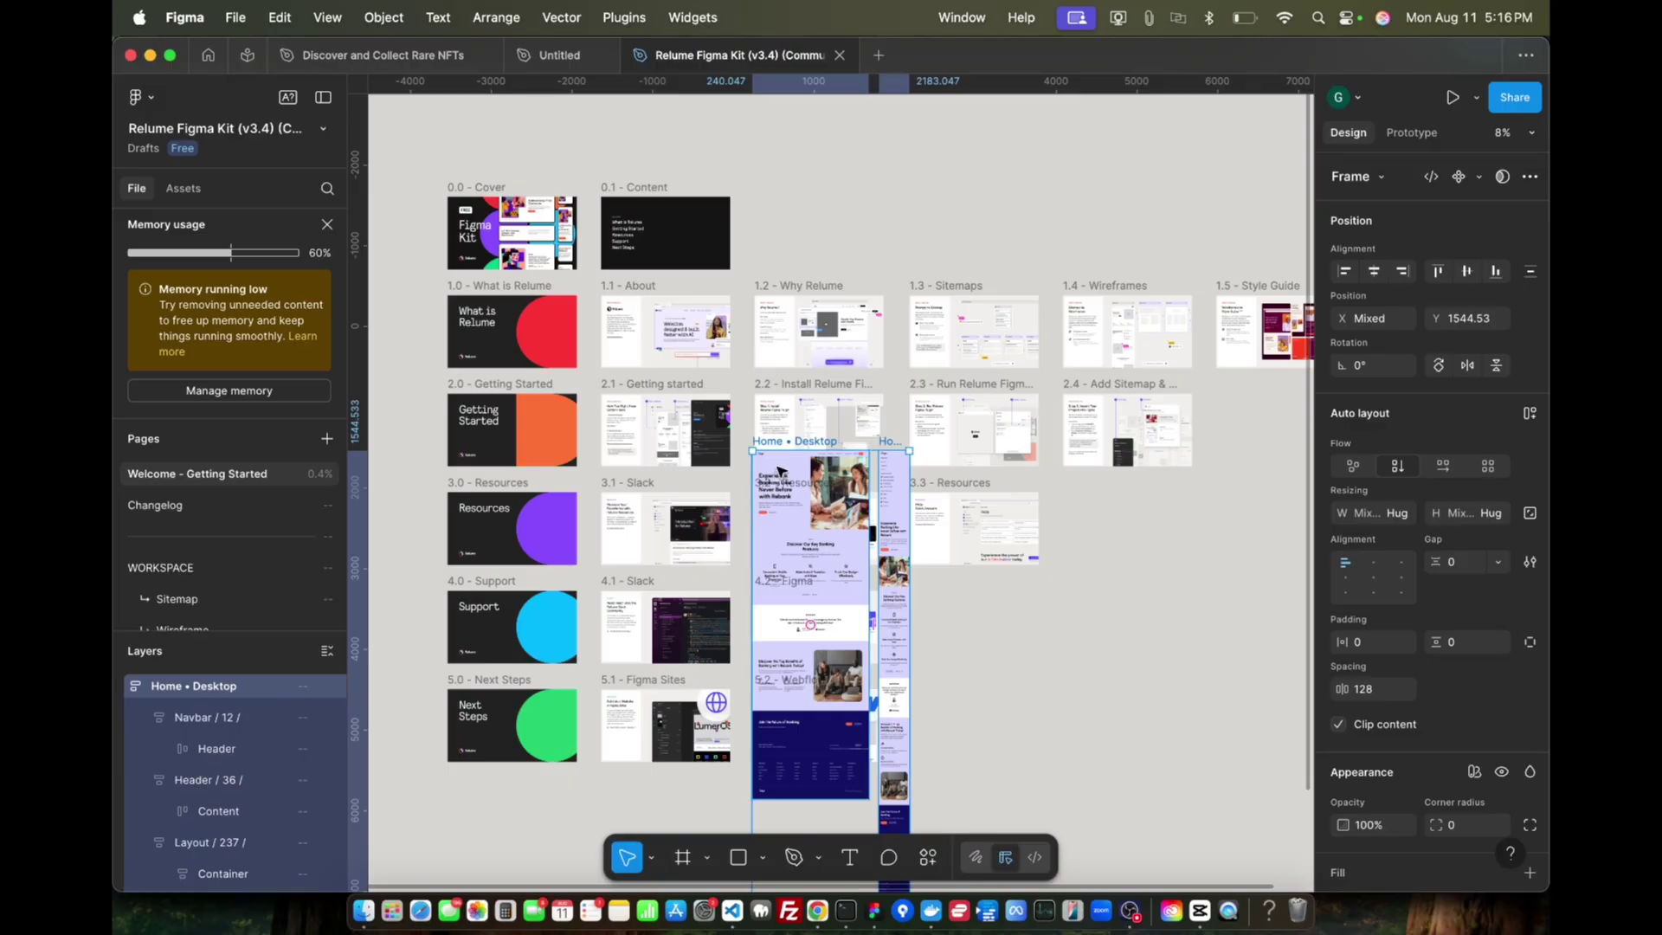
drag(234, 703, 322, 655)
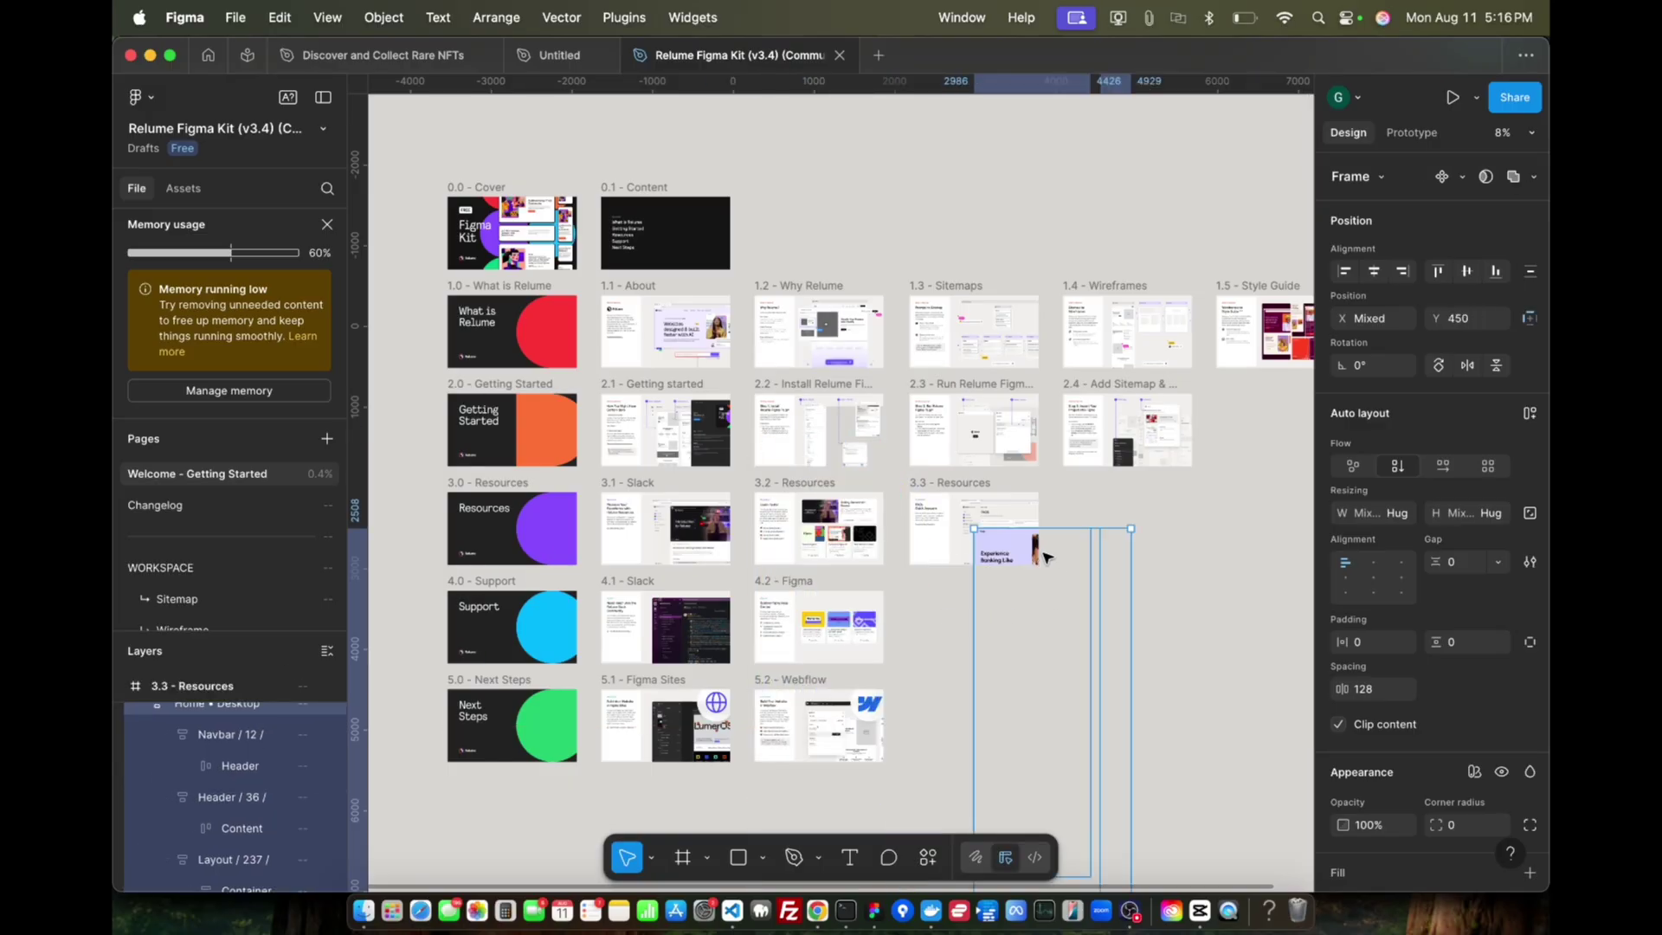
drag(1049, 559, 1154, 541)
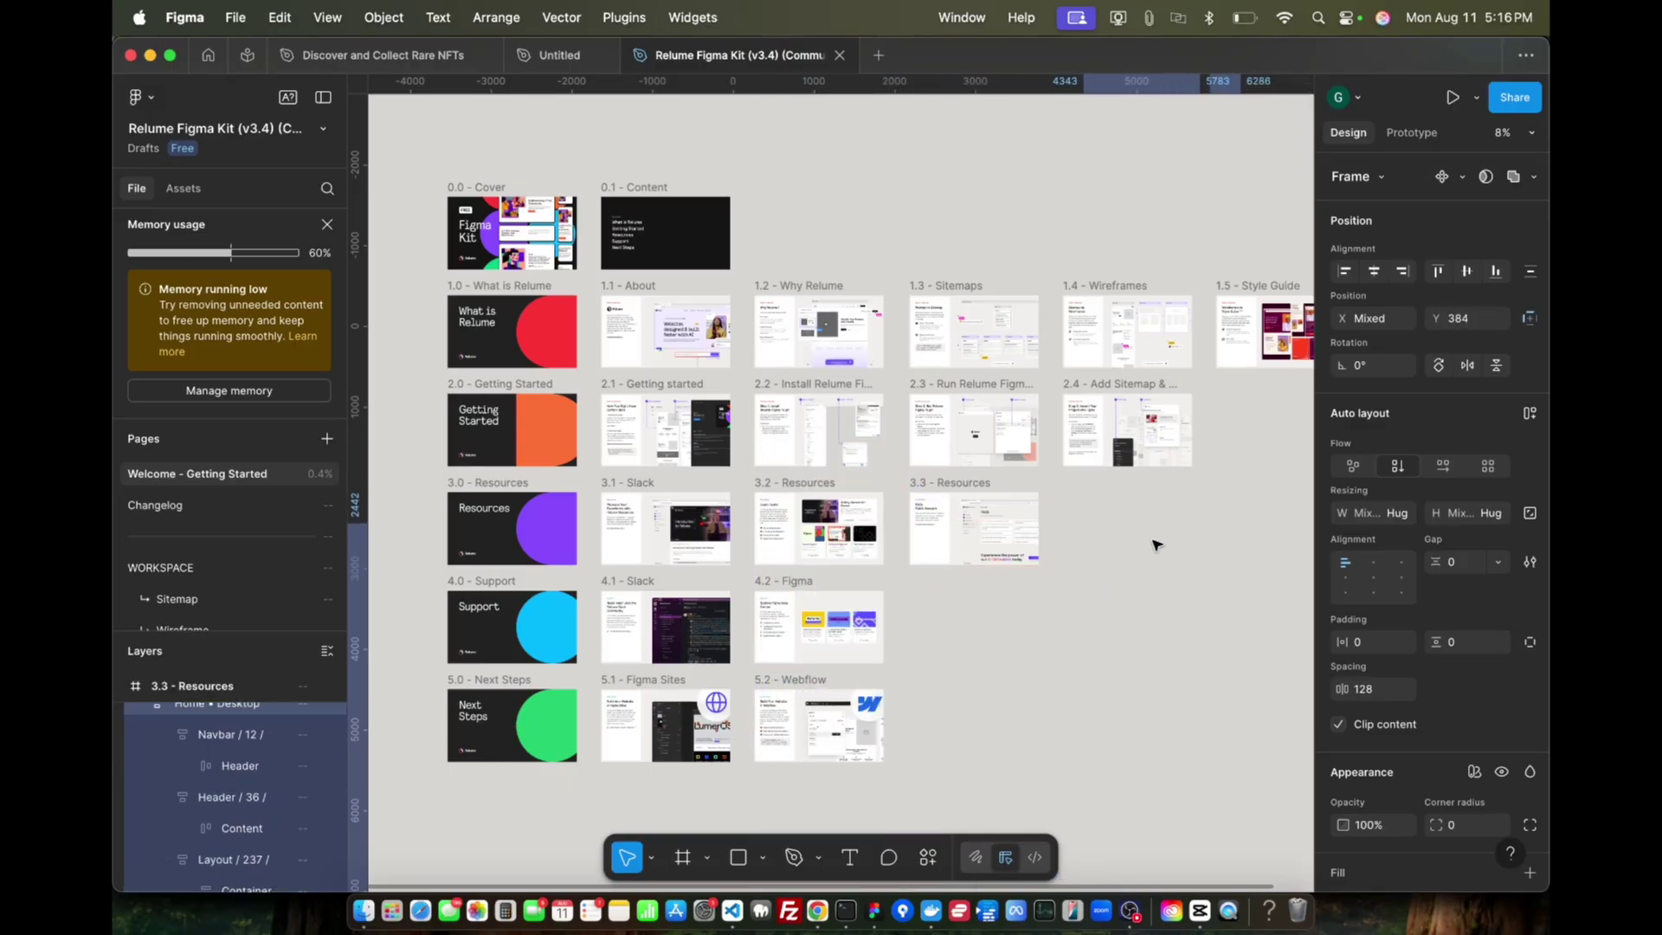
Step: Toggle Home • Desktop's visibility and move its layer above 3.3 - Resources in the Layers panel
scroll(913, 623, down, 1)
scroll(913, 623, down, 10)
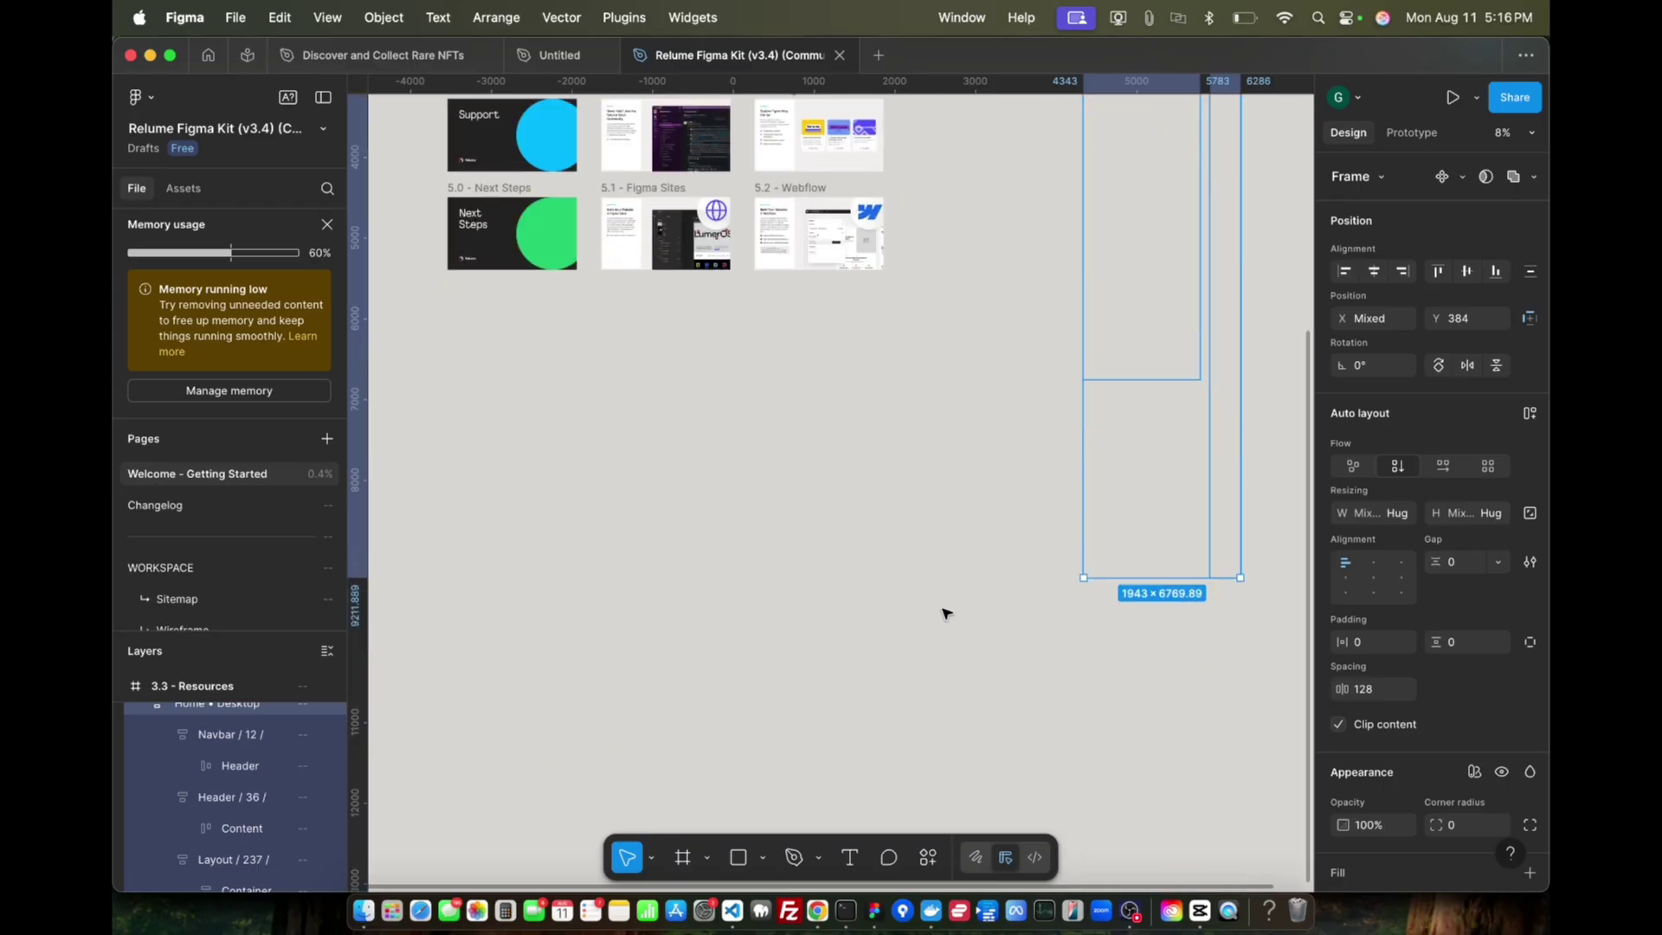
scroll(944, 613, up, 4)
scroll(956, 600, right, 5)
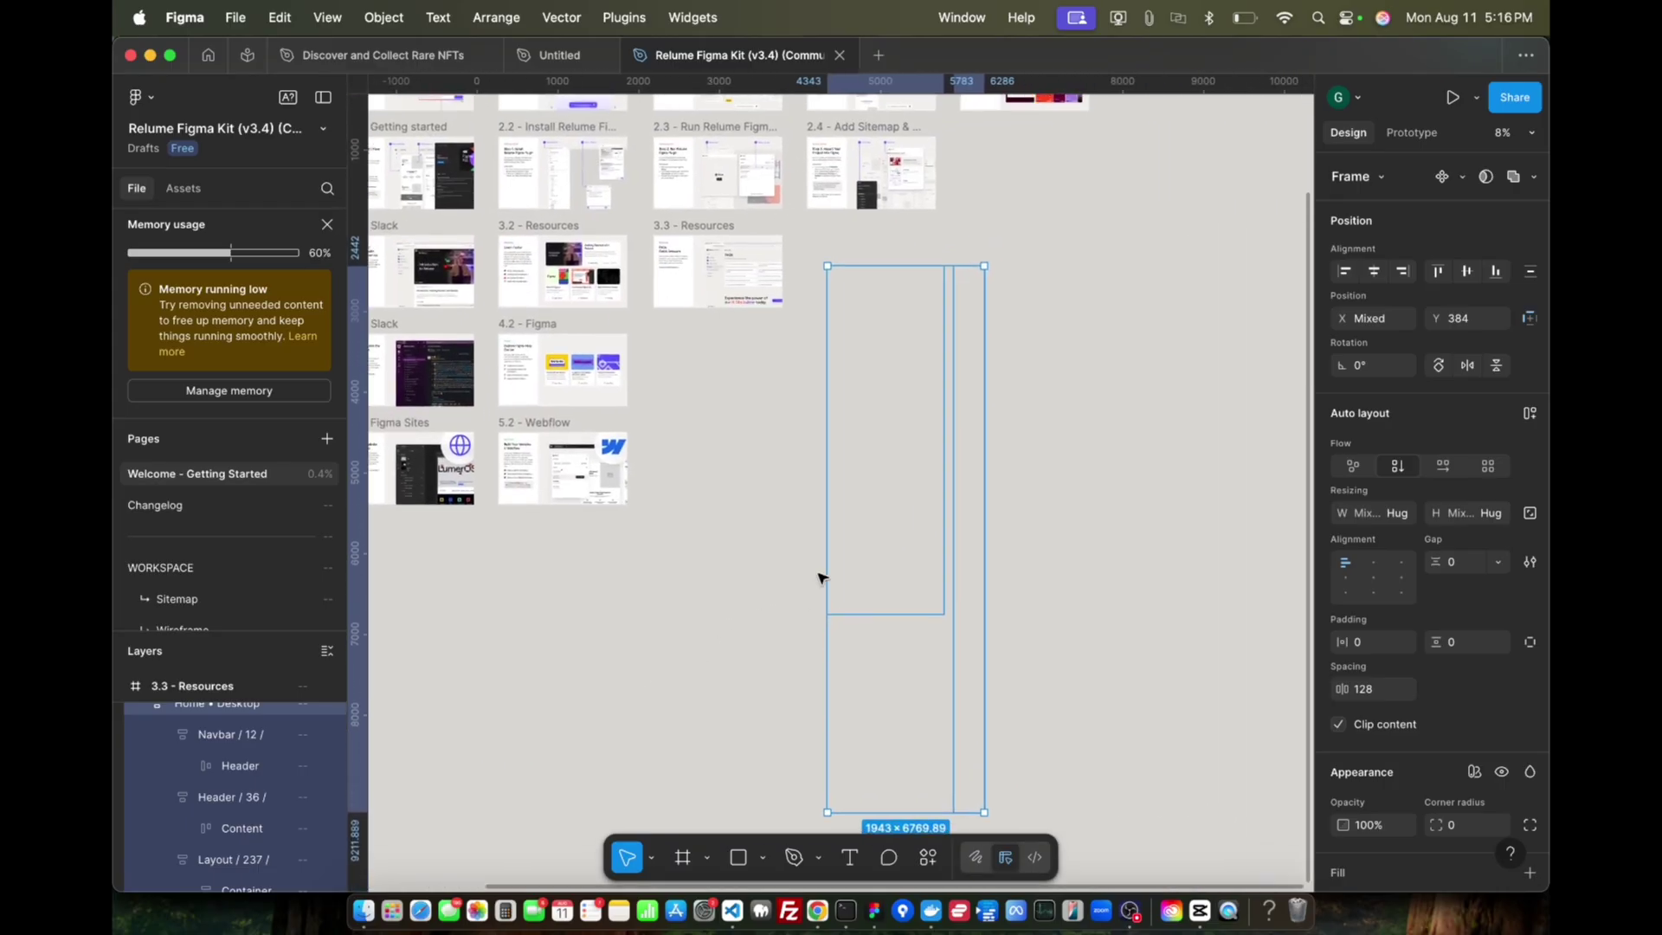
scroll(883, 512, up, 3)
scroll(883, 516, up, 5)
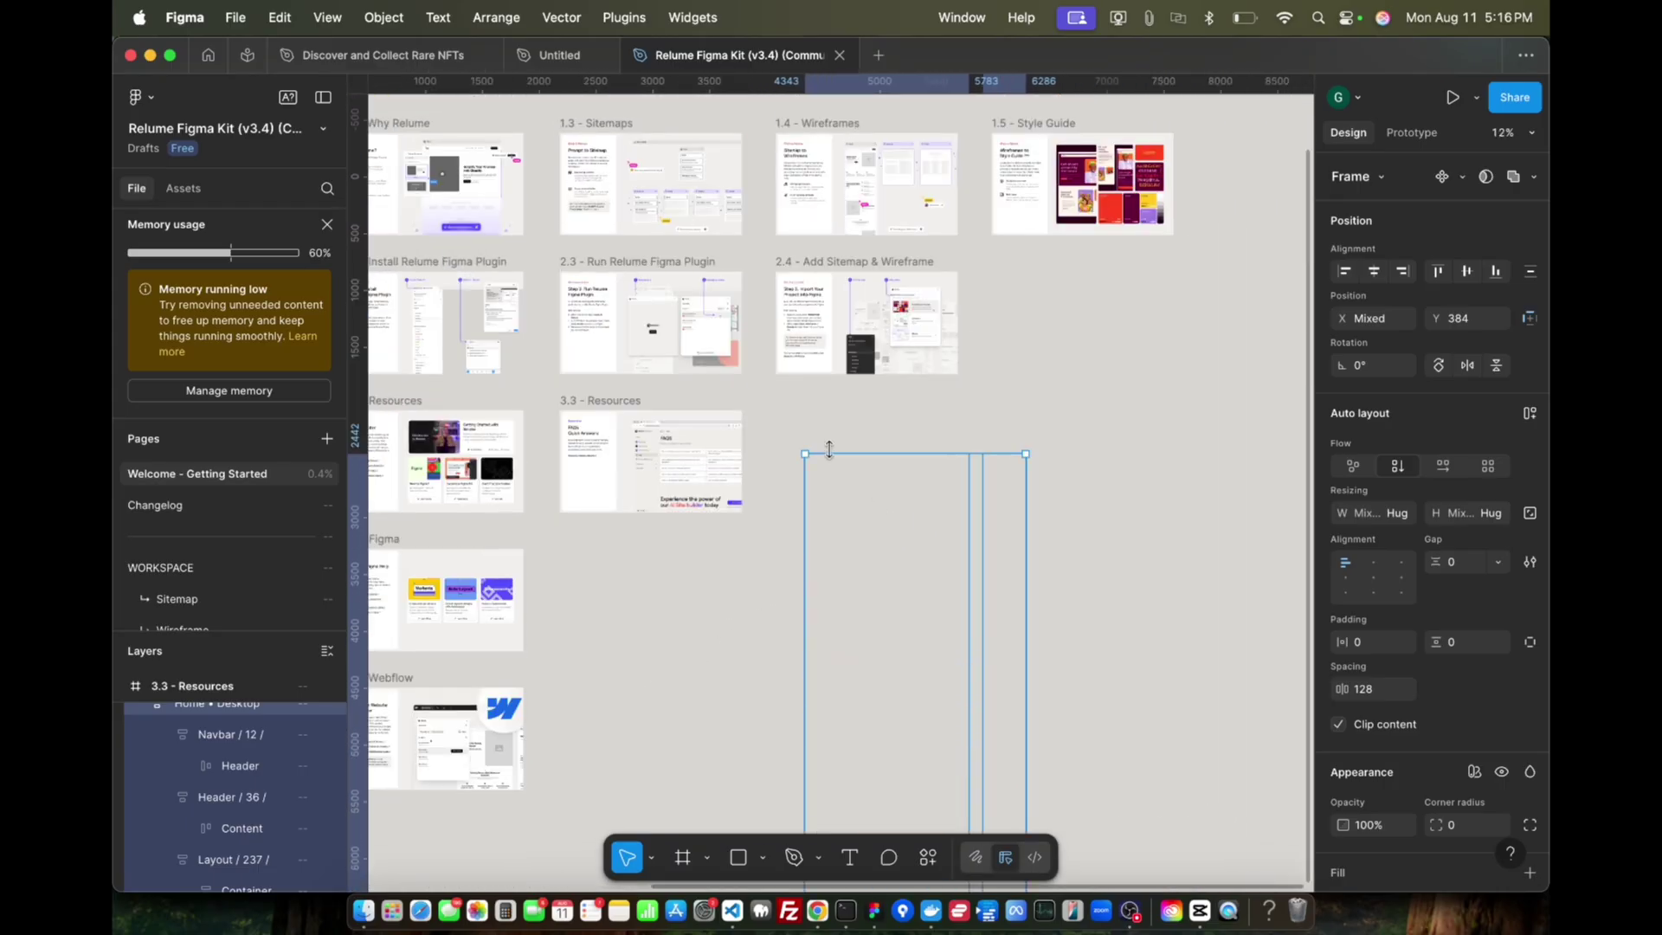
scroll(269, 754, up, 2)
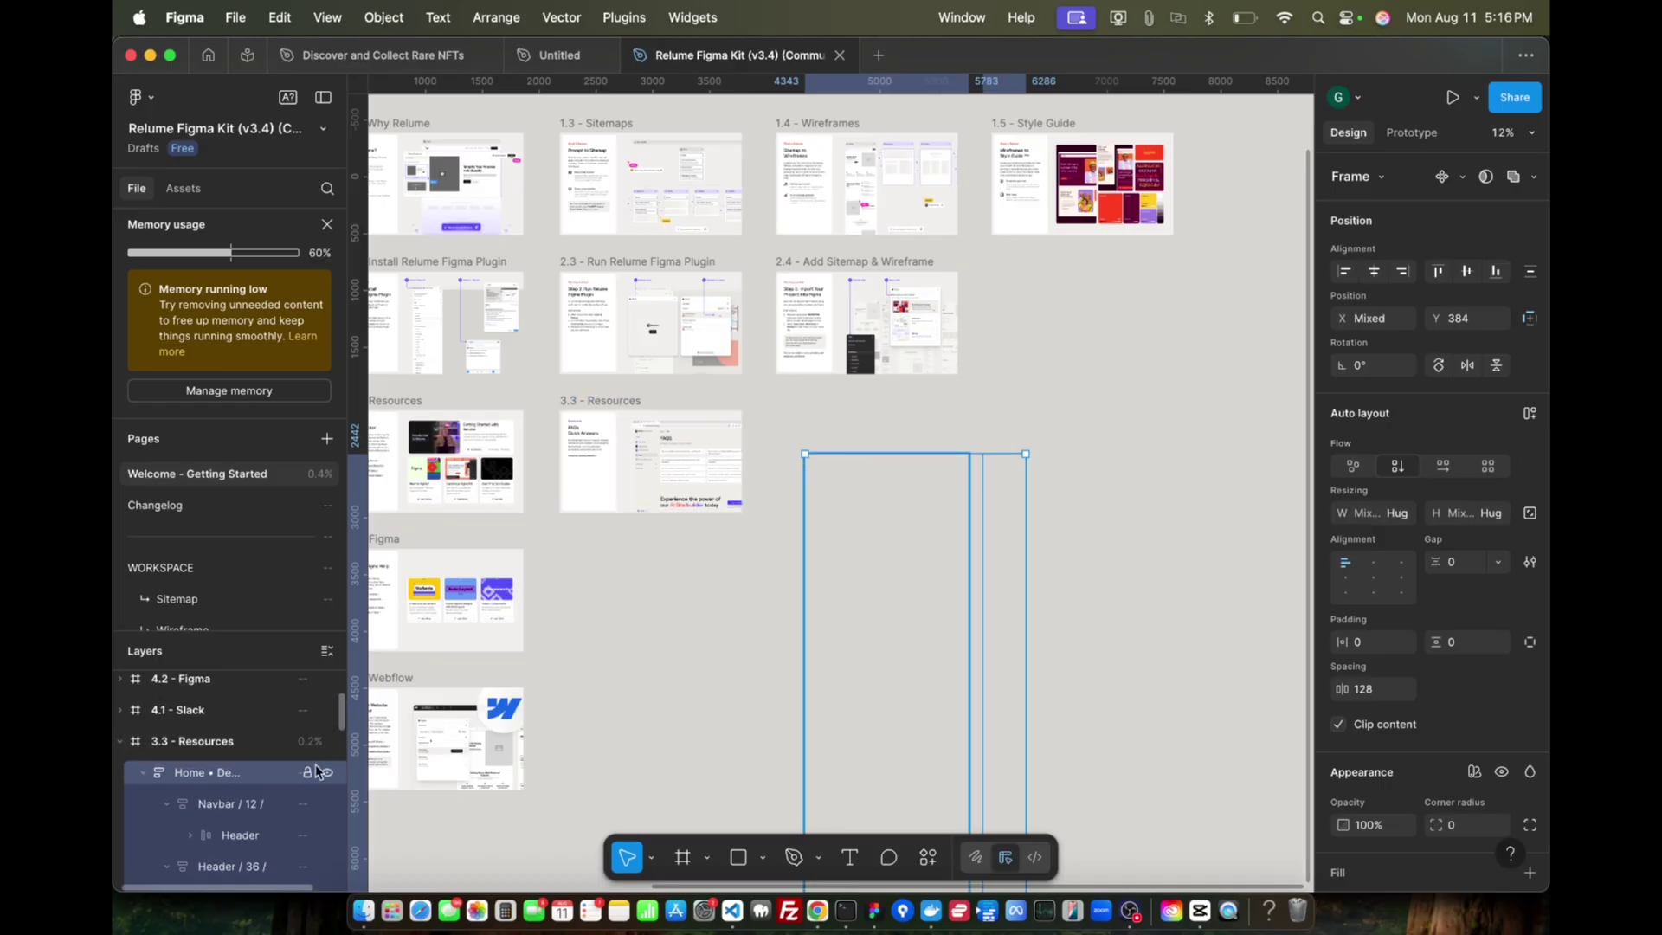
click(327, 772)
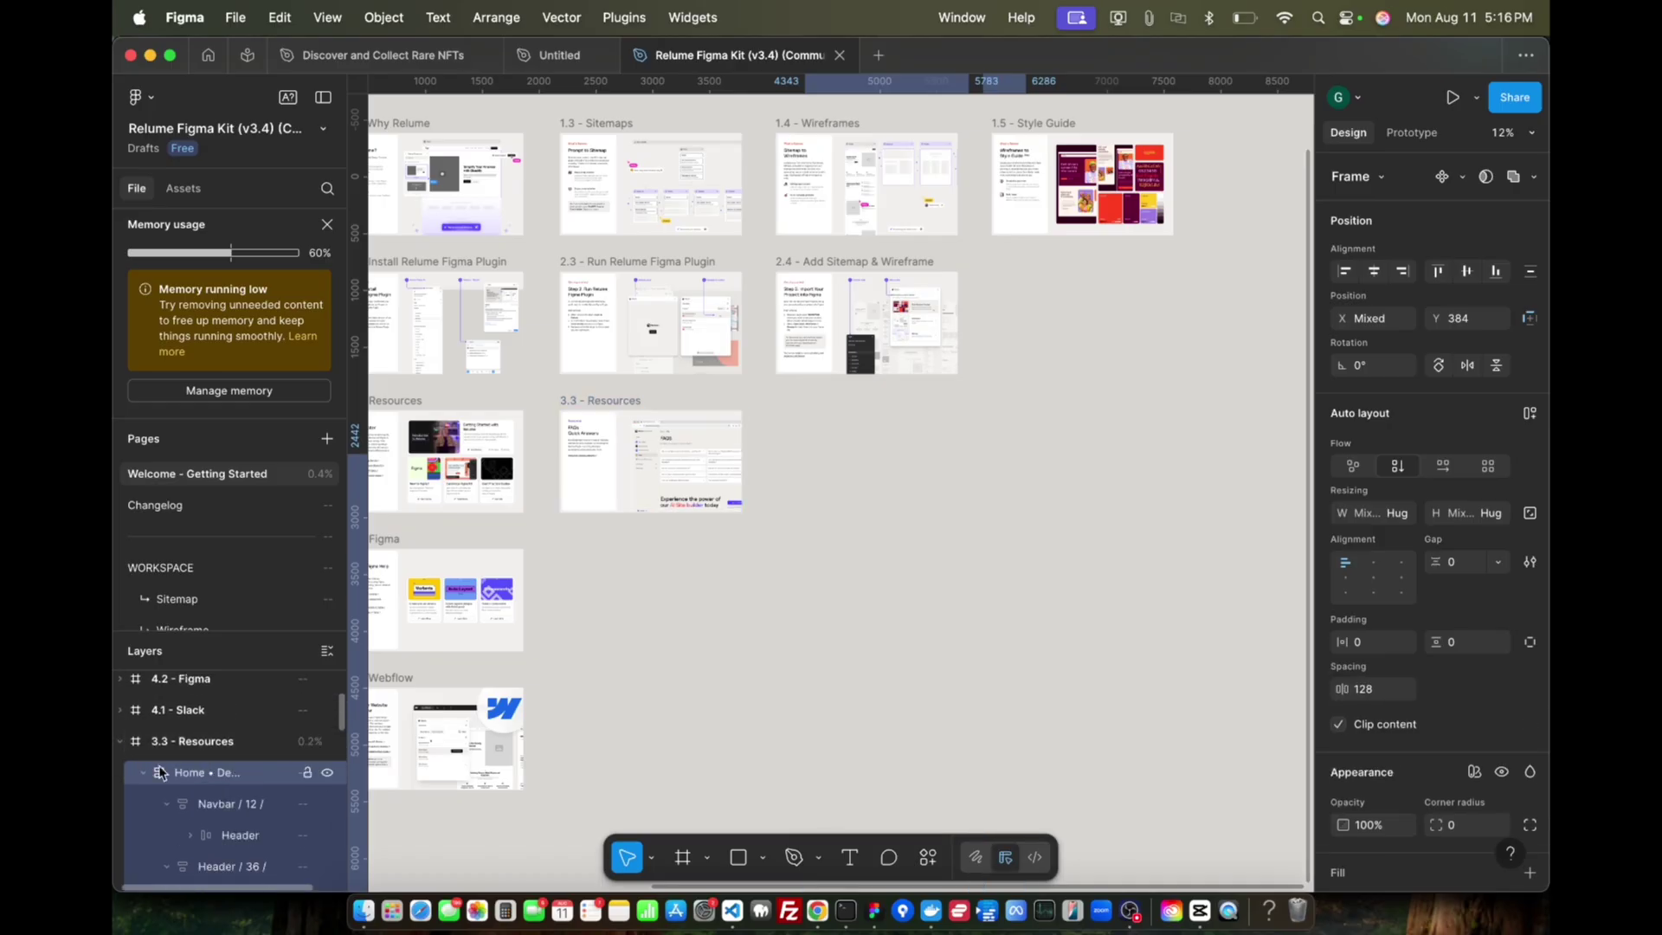
drag(203, 770, 126, 677)
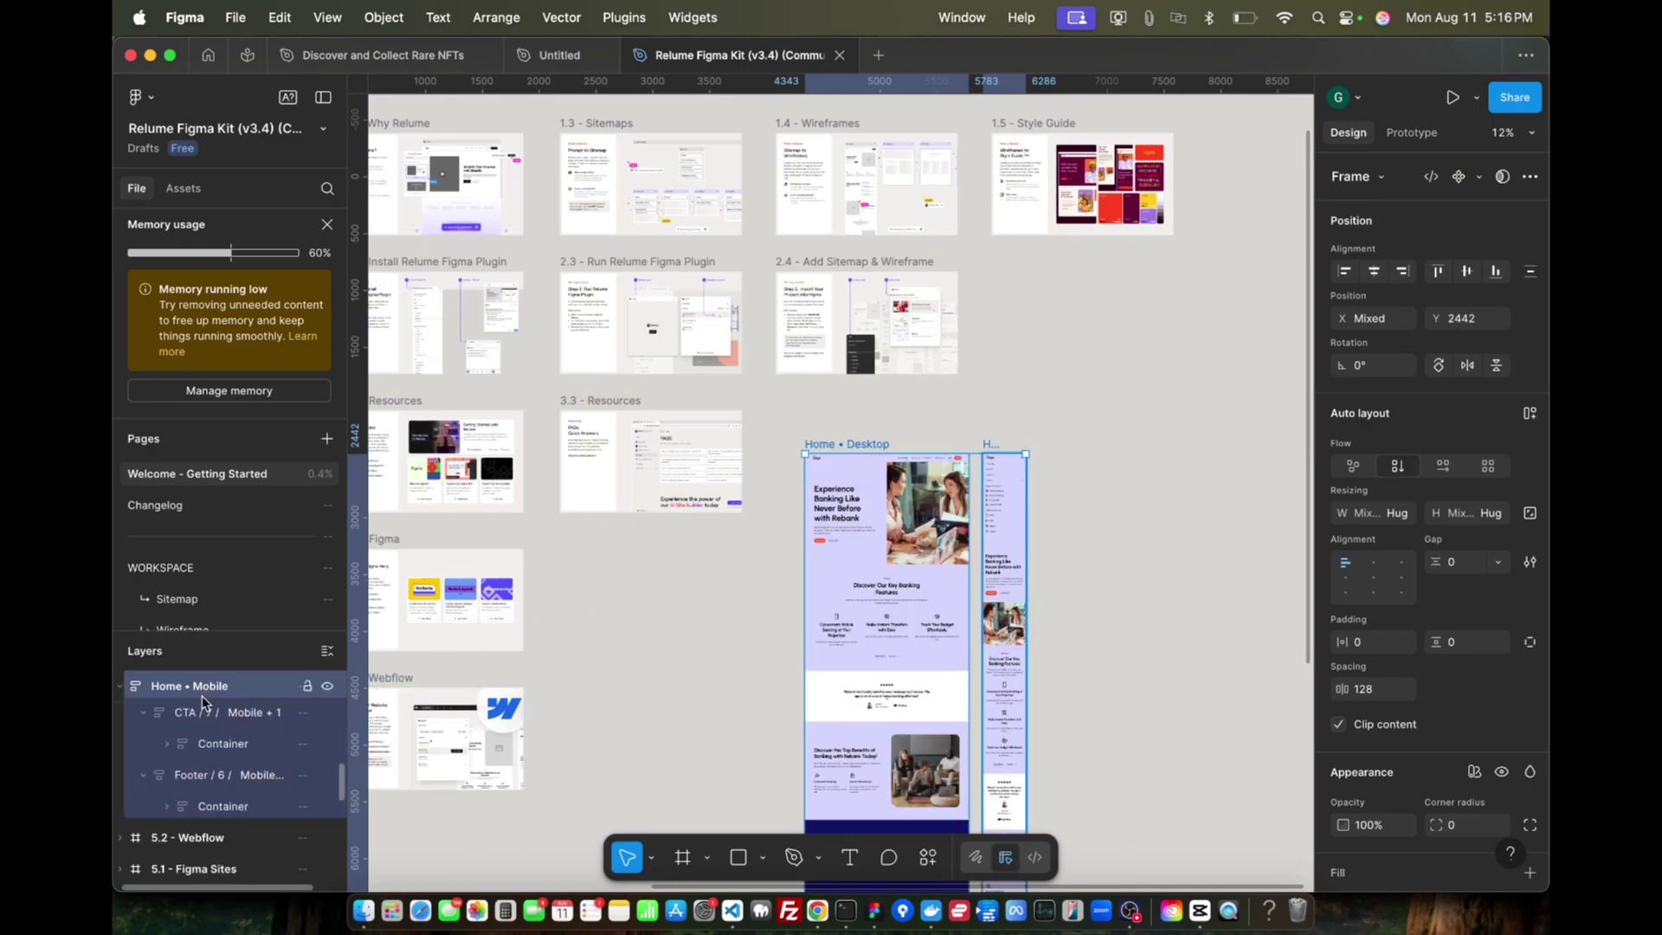
scroll(201, 694, up, 3)
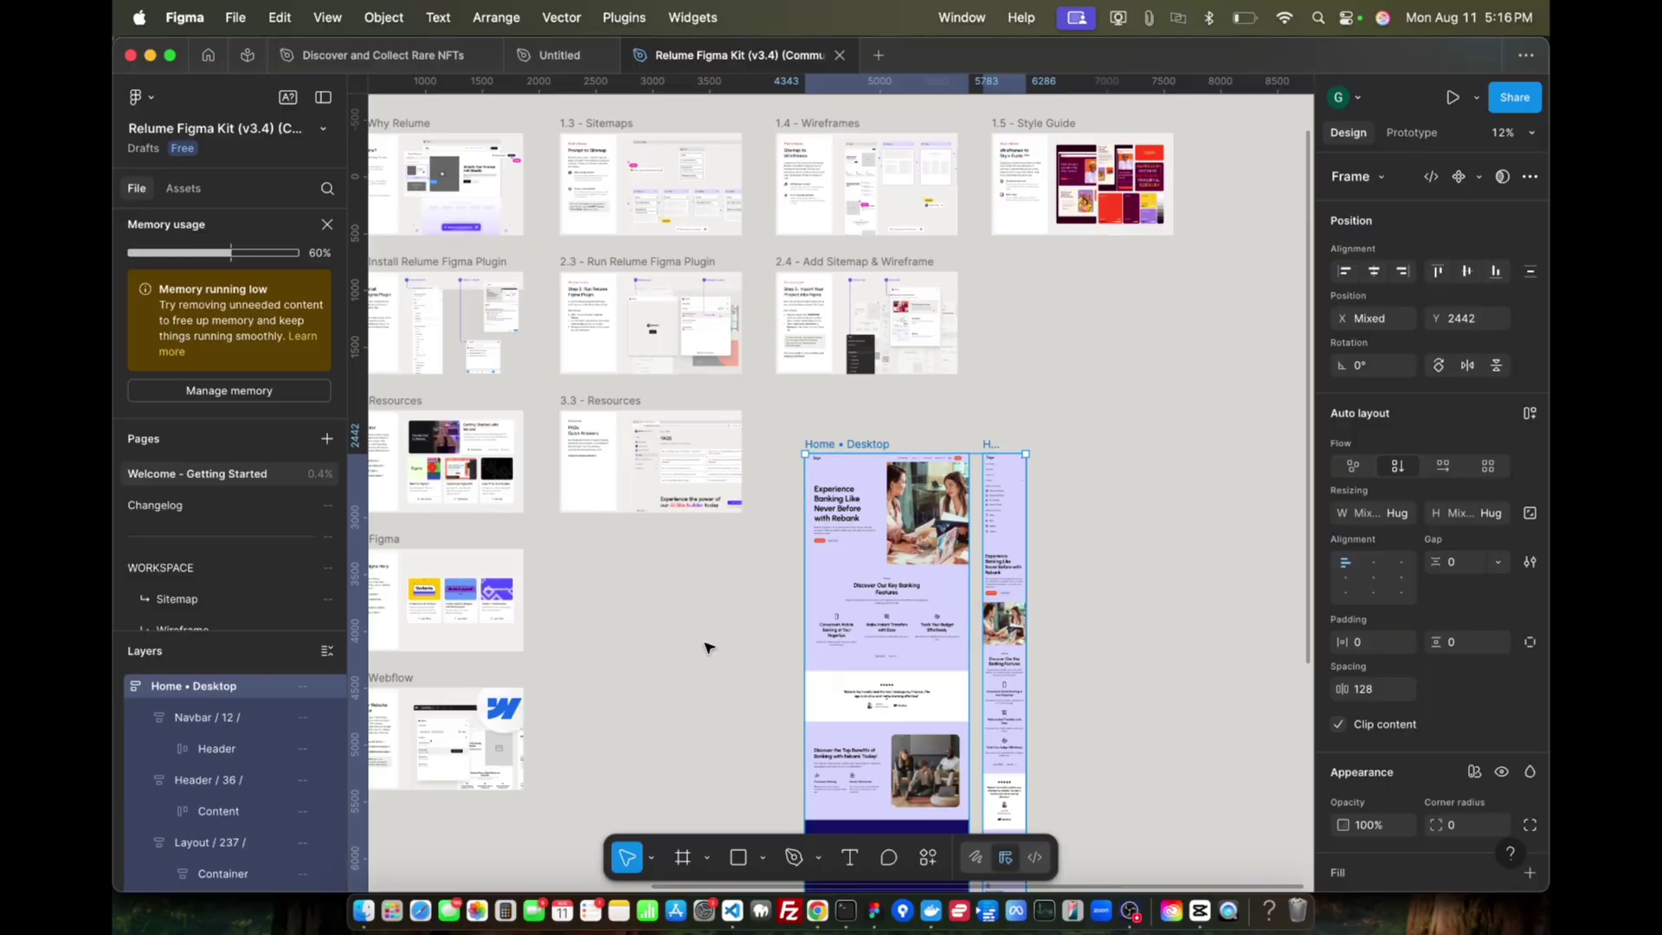
scroll(801, 636, up, 3)
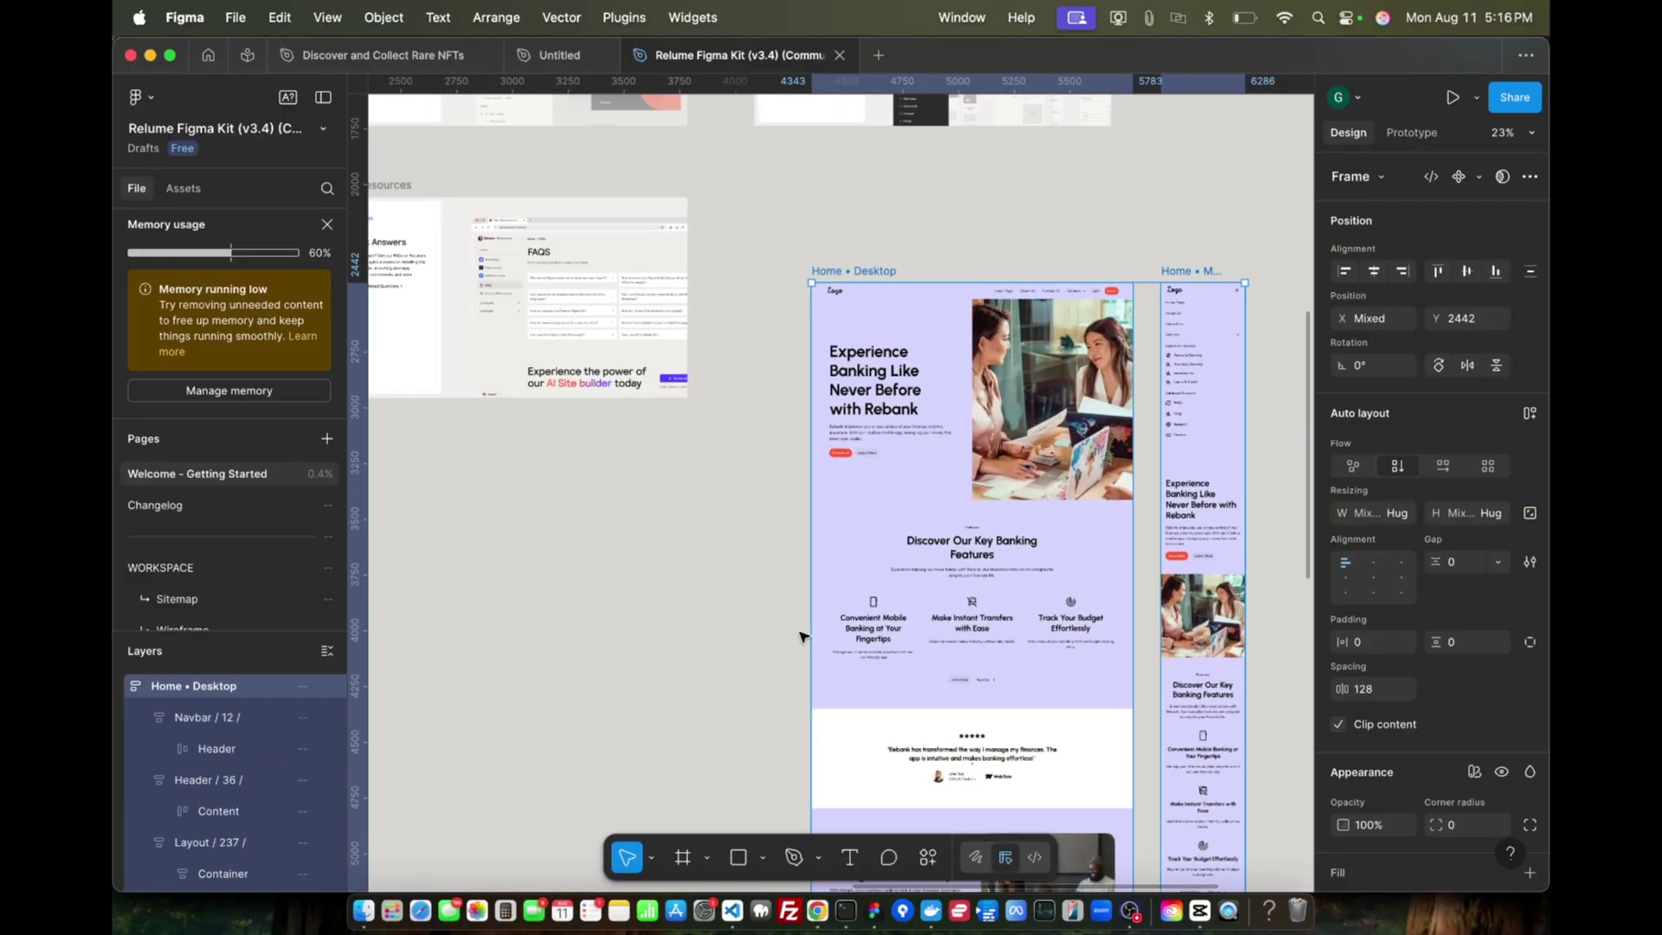
scroll(779, 562, up, 2)
scroll(736, 452, down, 2)
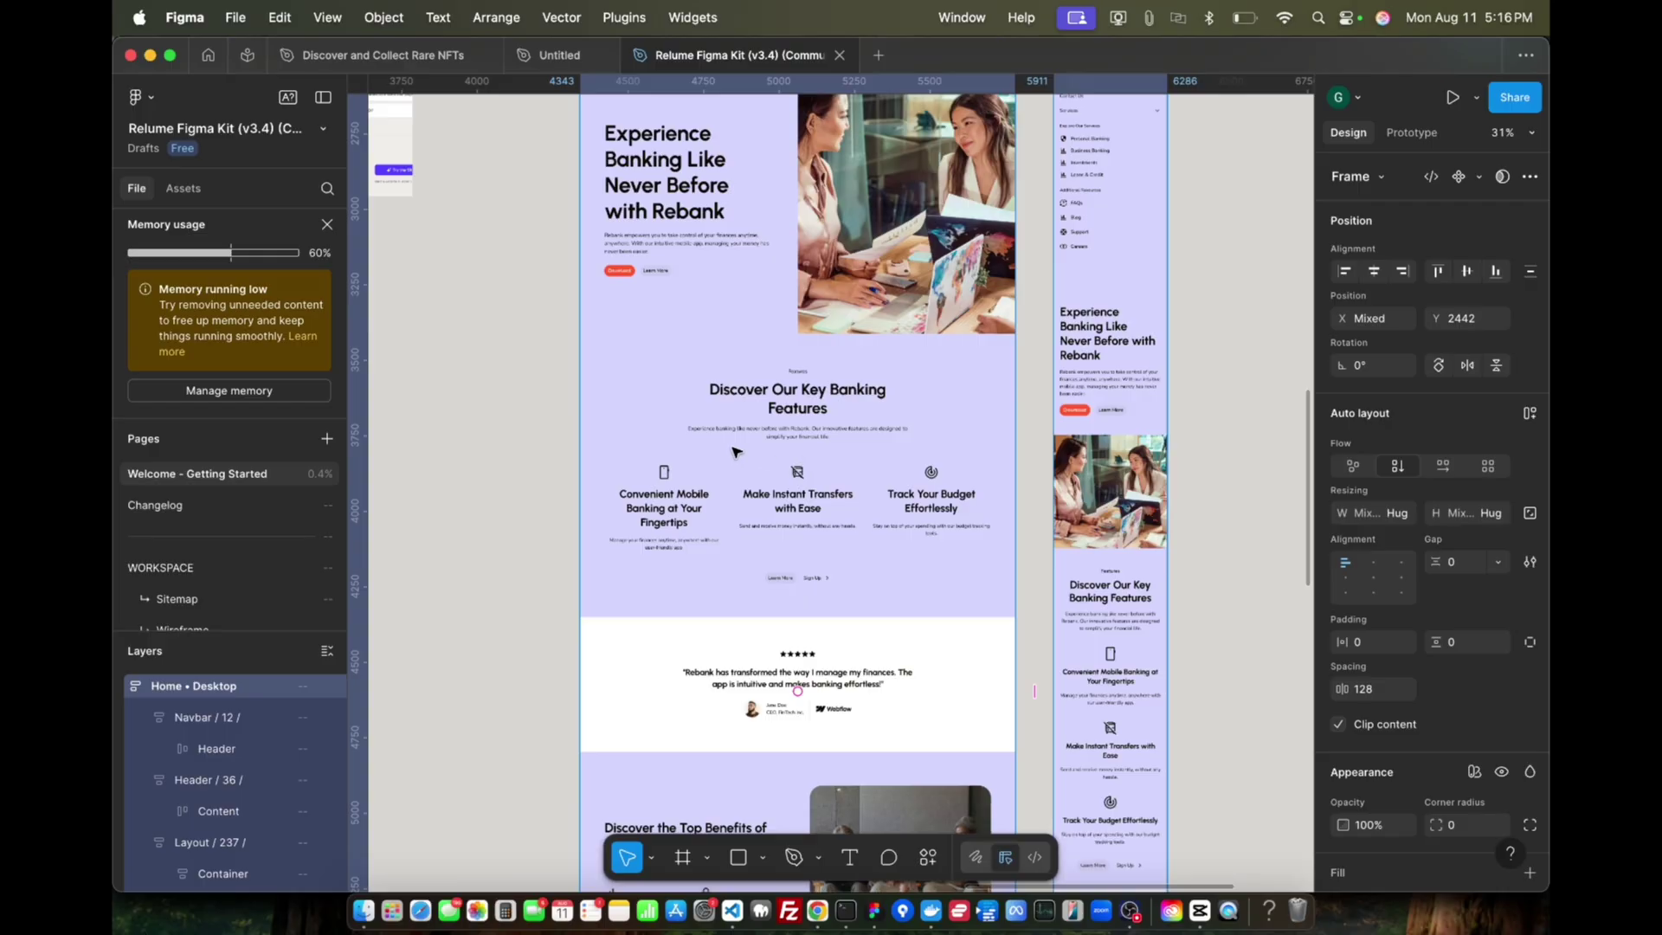
scroll(734, 451, up, 5)
click(519, 511)
scroll(618, 463, up, 2)
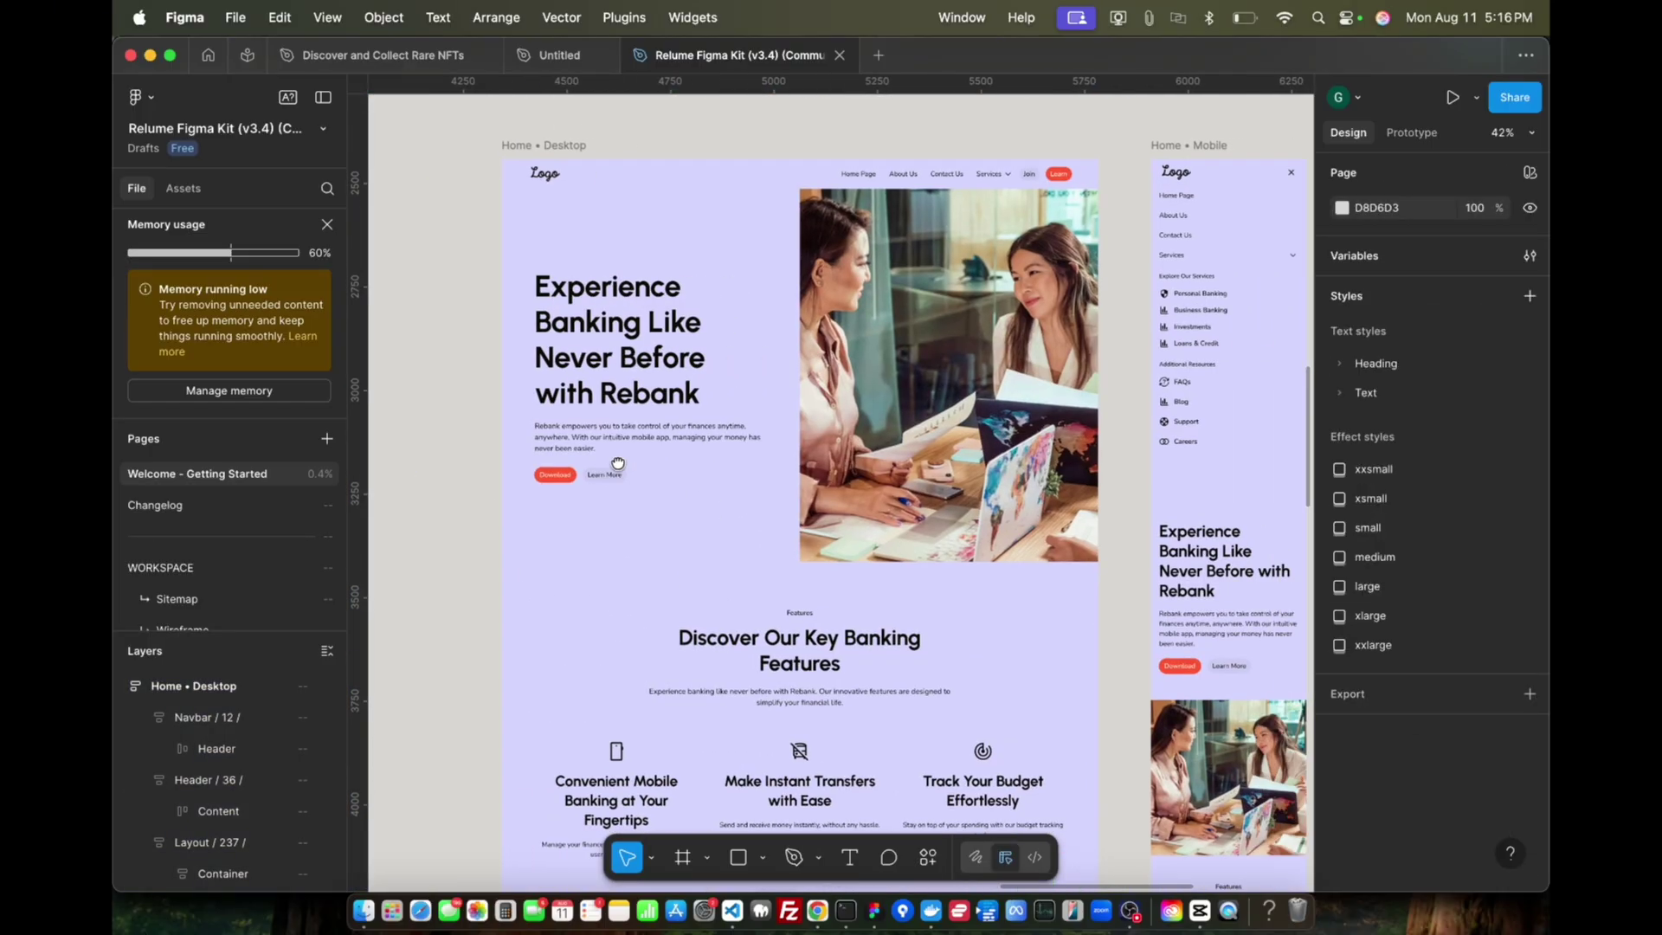
scroll(554, 511, up, 2)
click(504, 546)
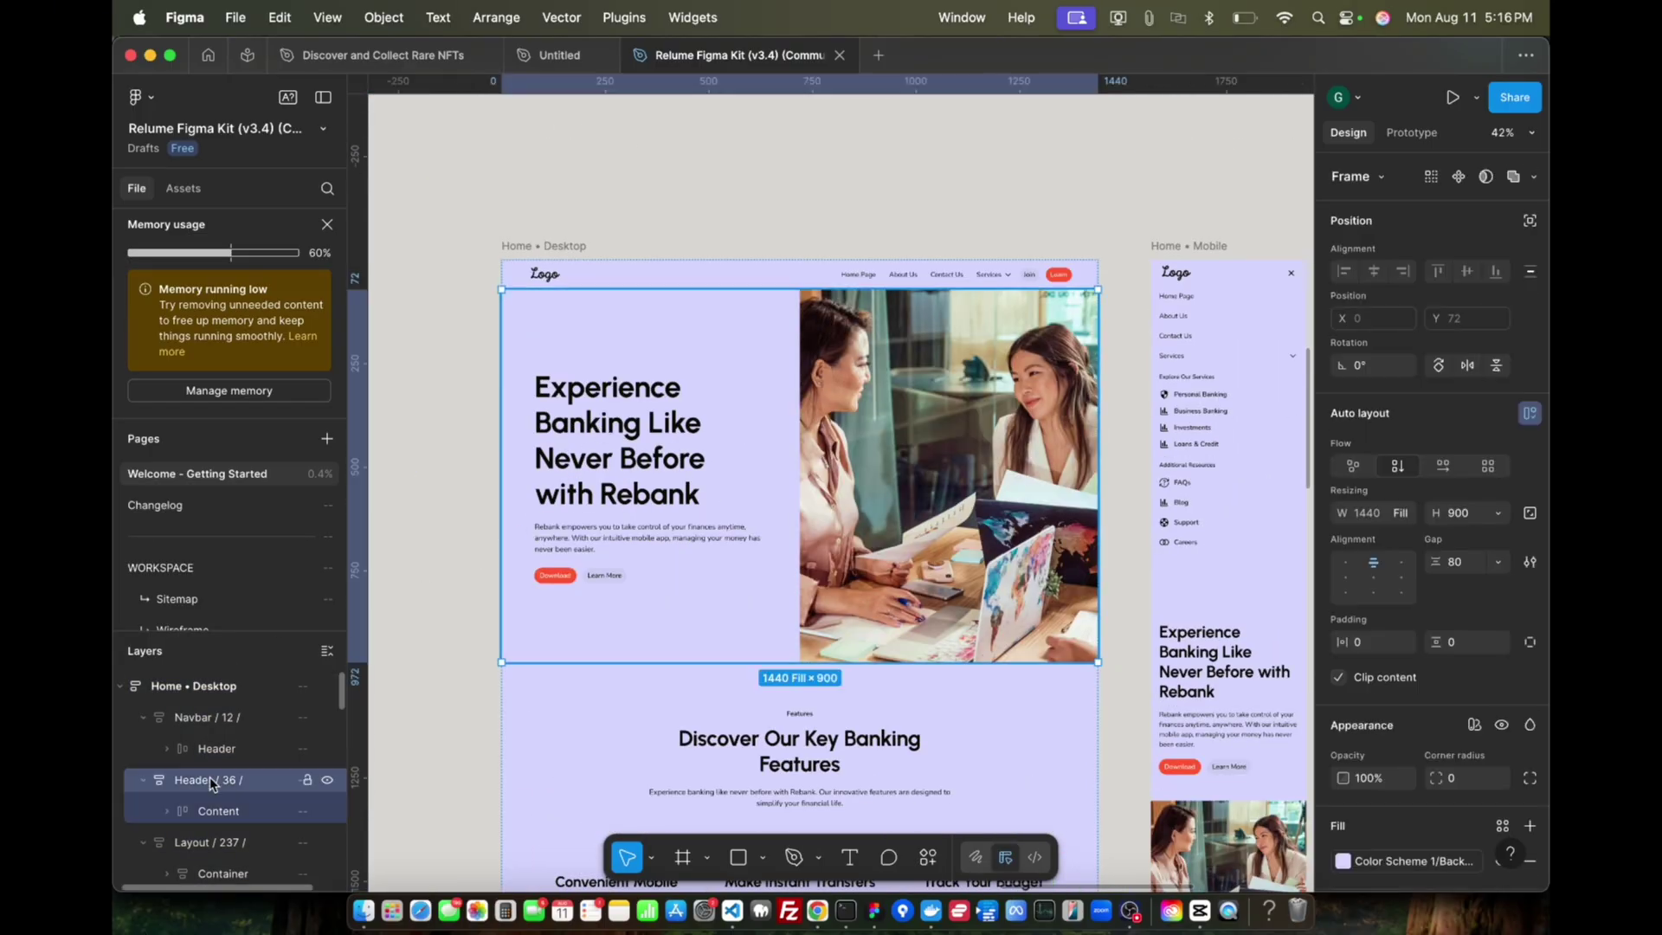
scroll(674, 617, down, 2)
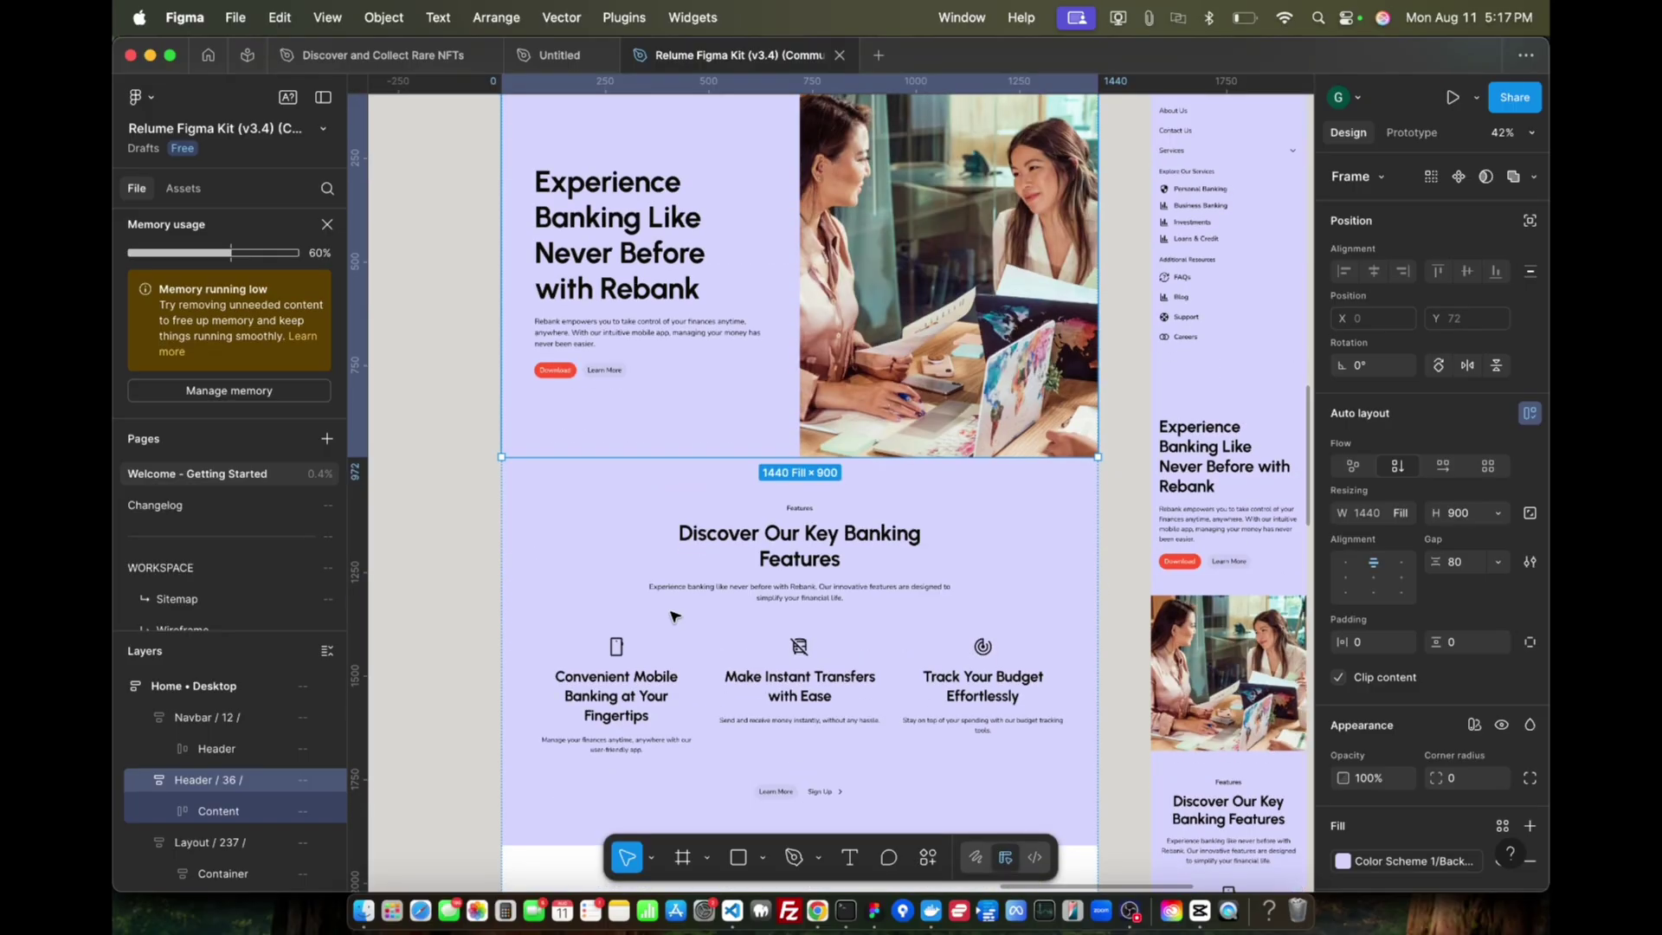
click(606, 483)
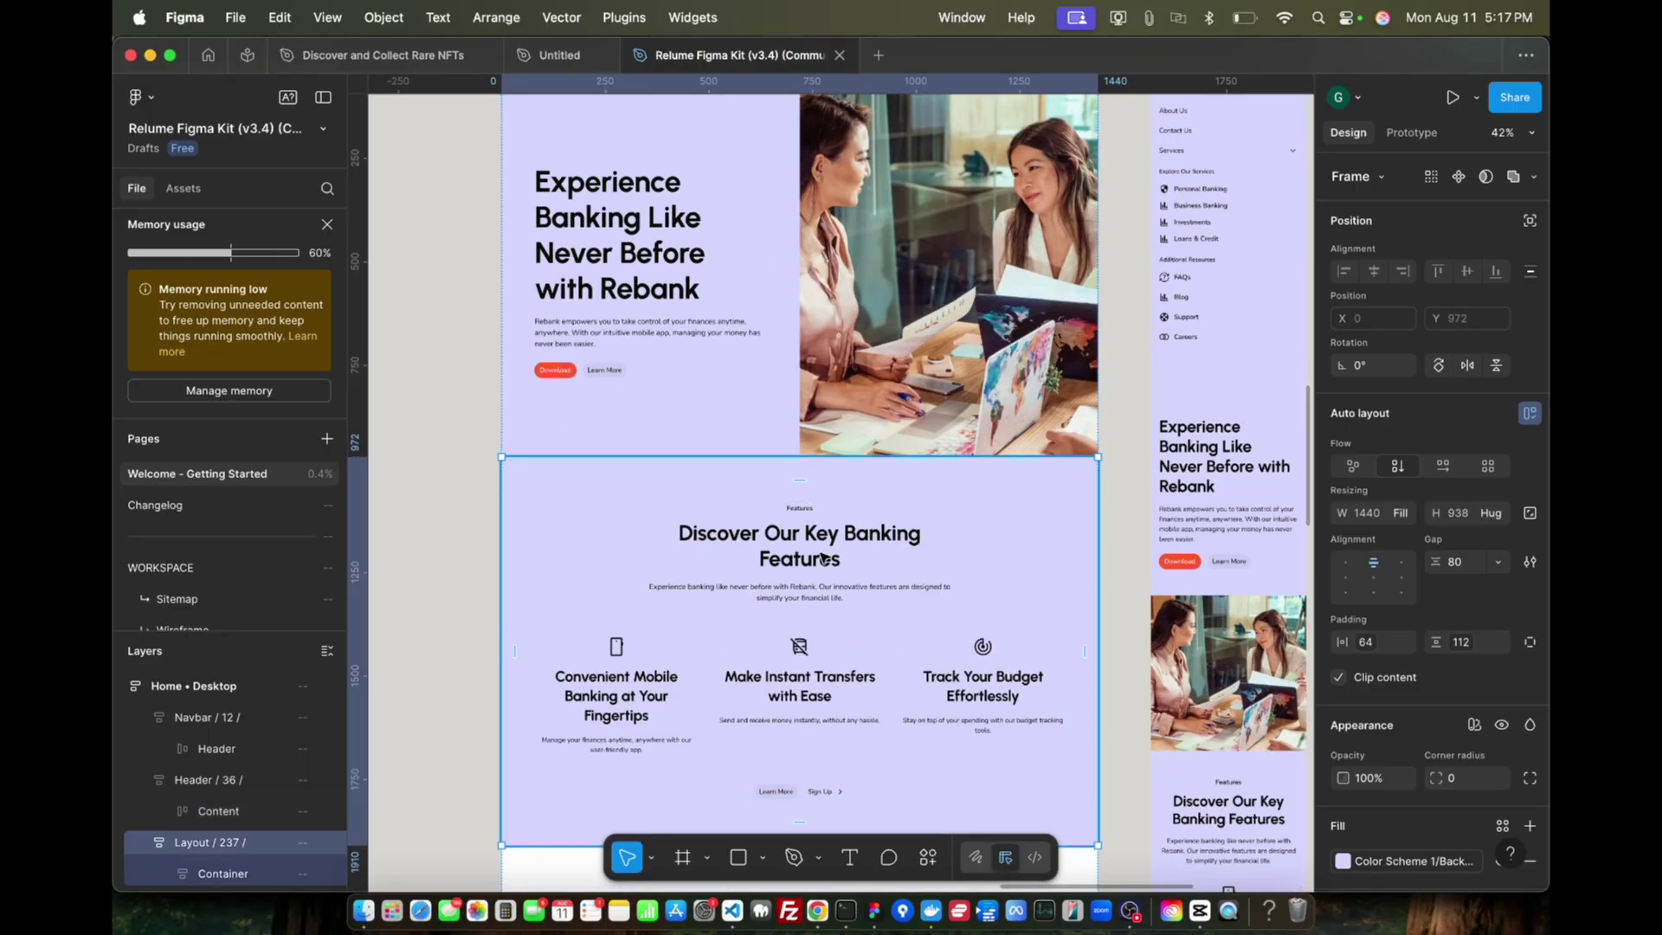
scroll(965, 672, down, 4)
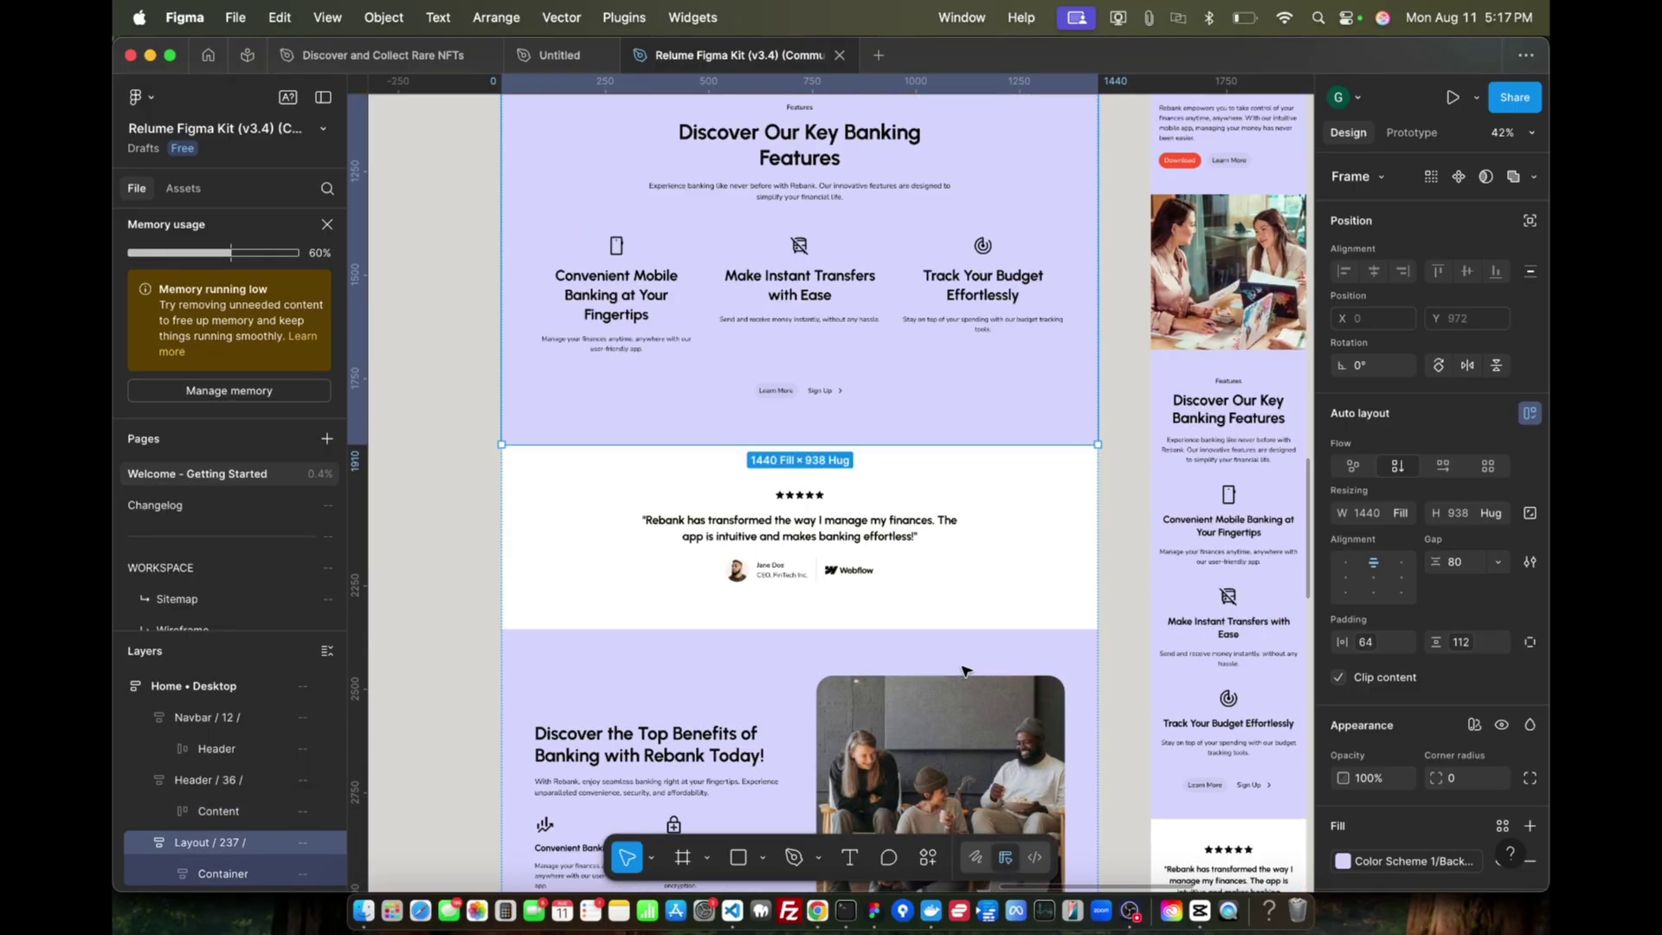
scroll(965, 672, down, 2)
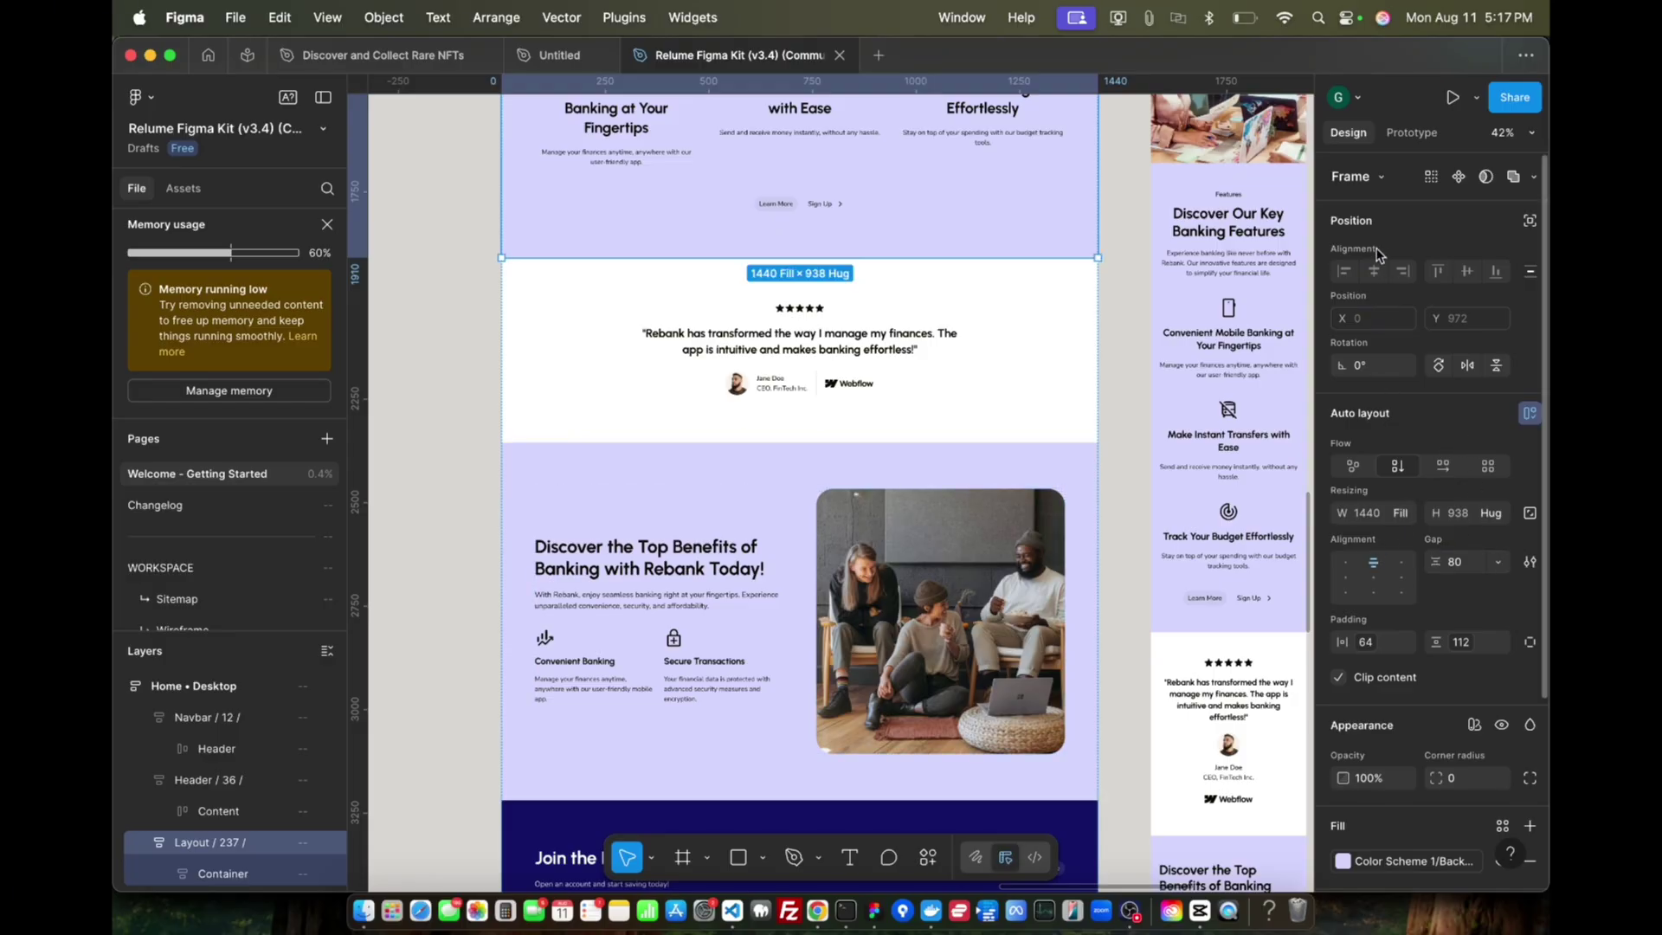
click(774, 520)
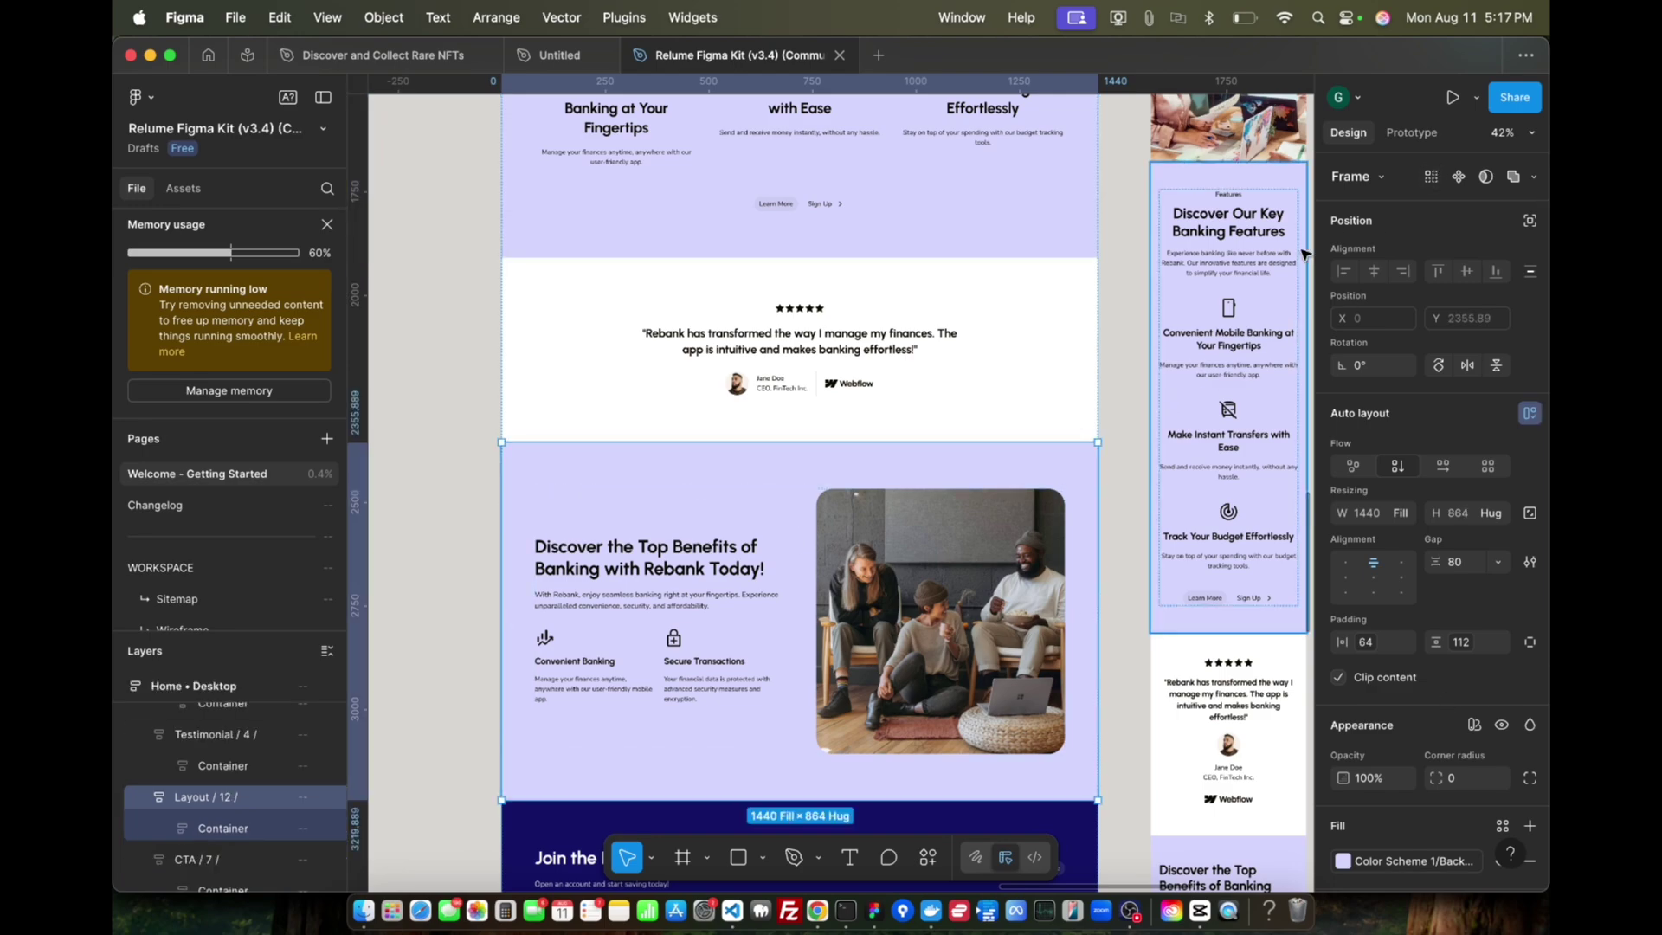
scroll(1229, 346, right, 6)
scroll(1229, 346, up, 3)
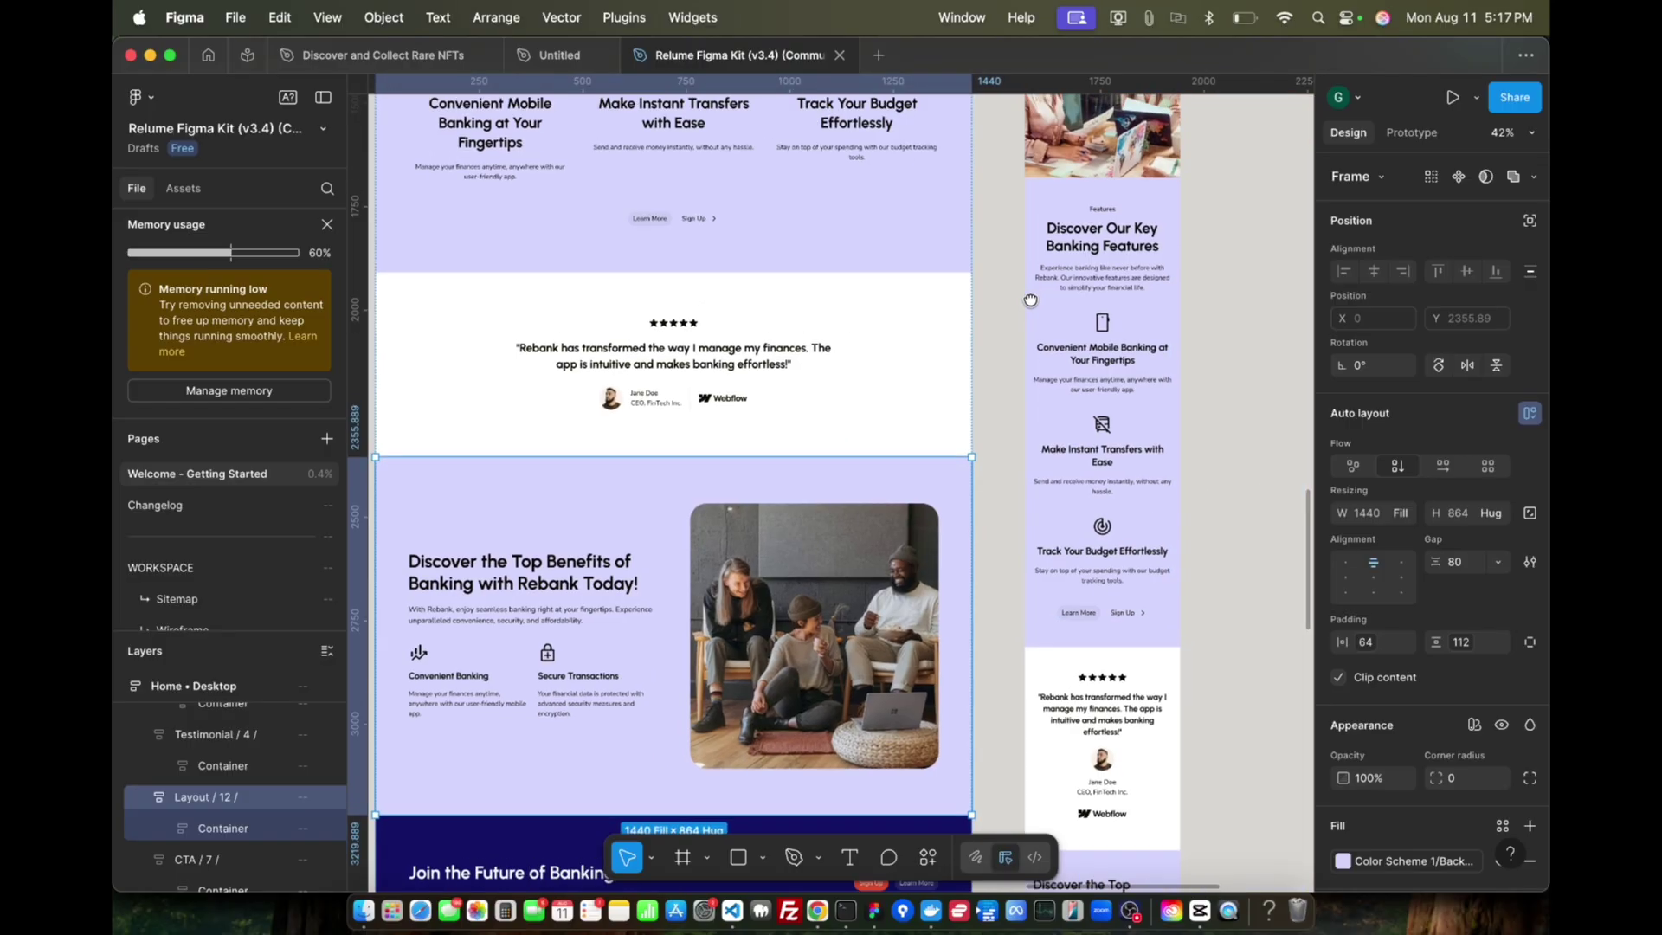
scroll(965, 416, up, 5)
scroll(966, 374, up, 8)
scroll(966, 374, left, 4)
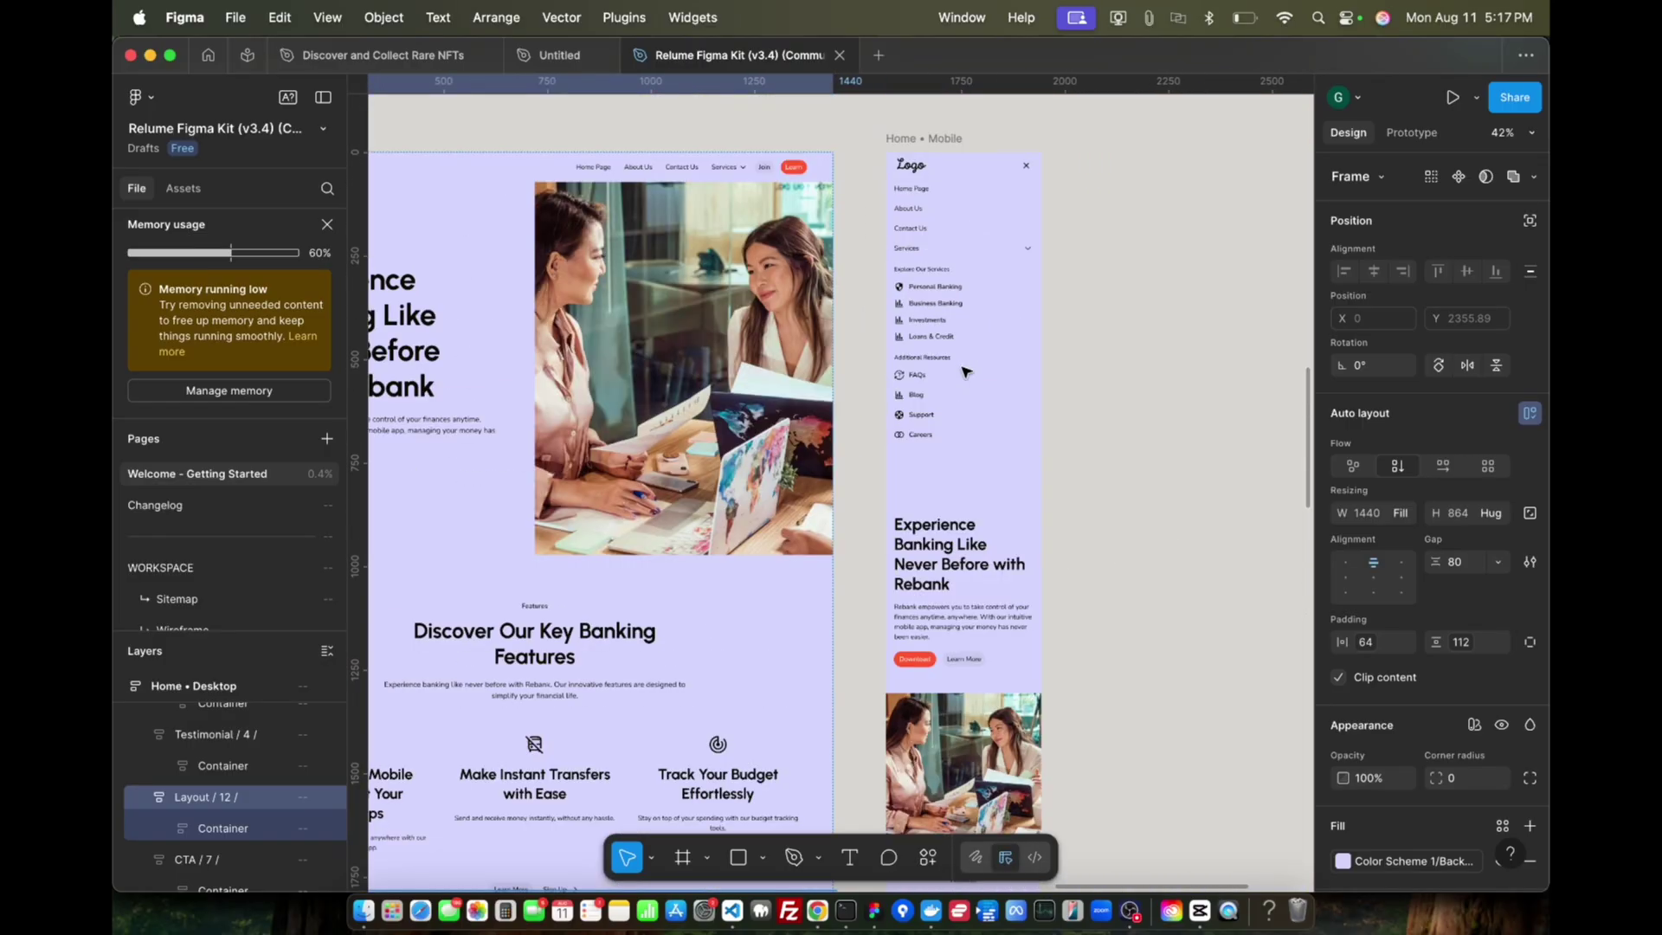
drag(1120, 379, 1159, 386)
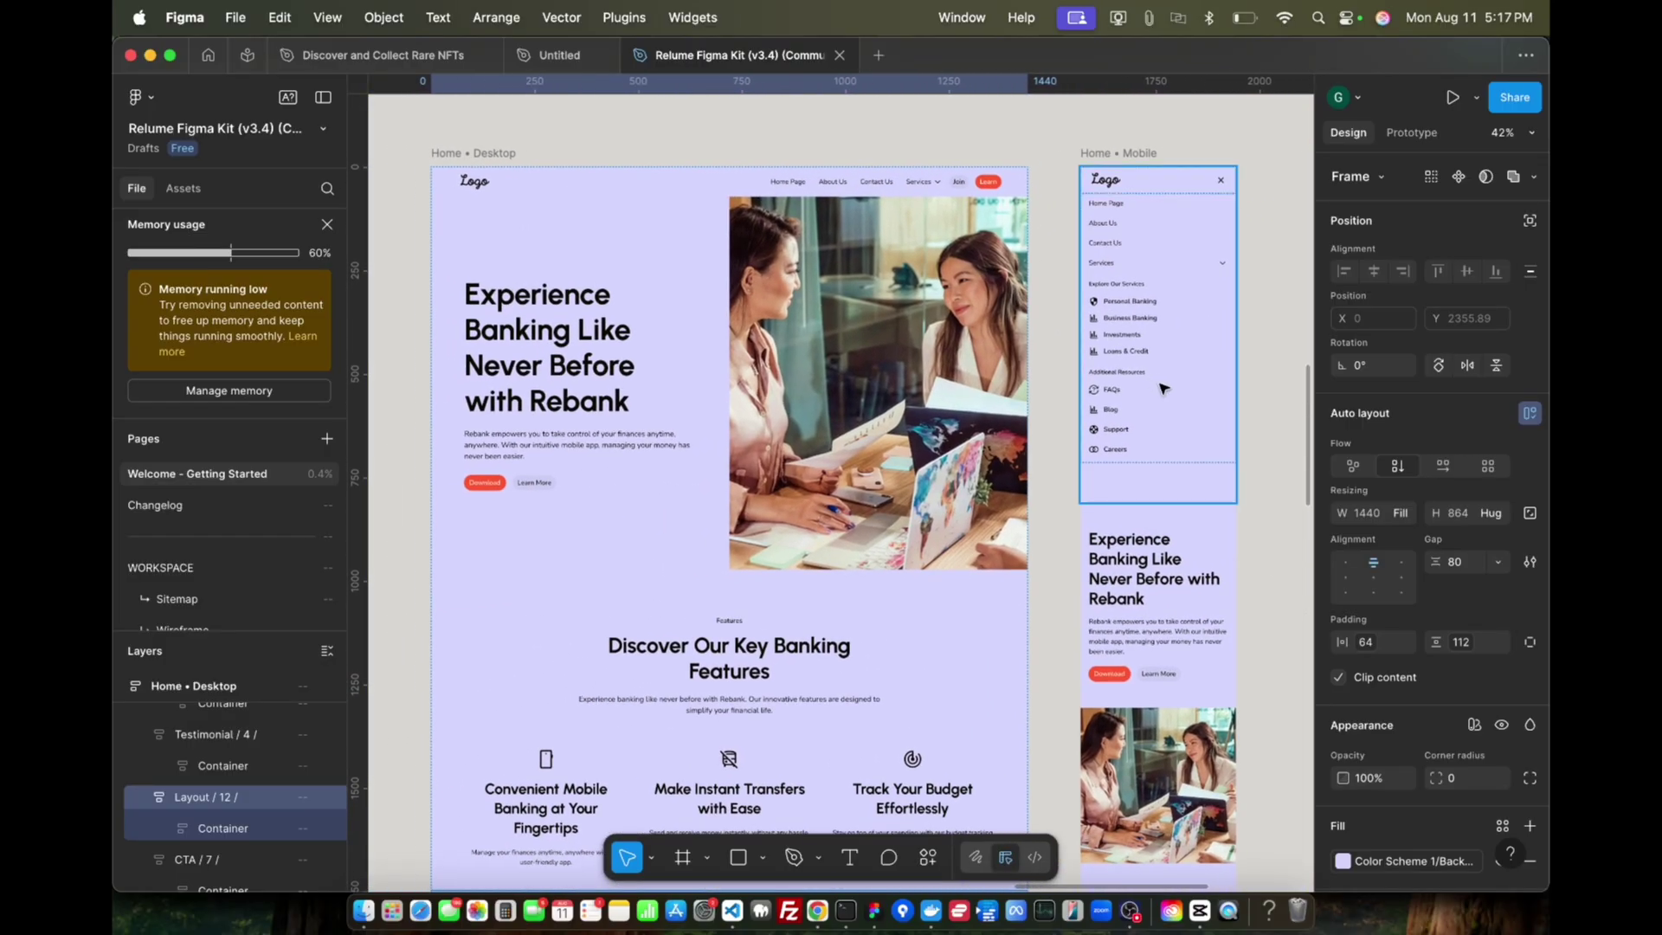